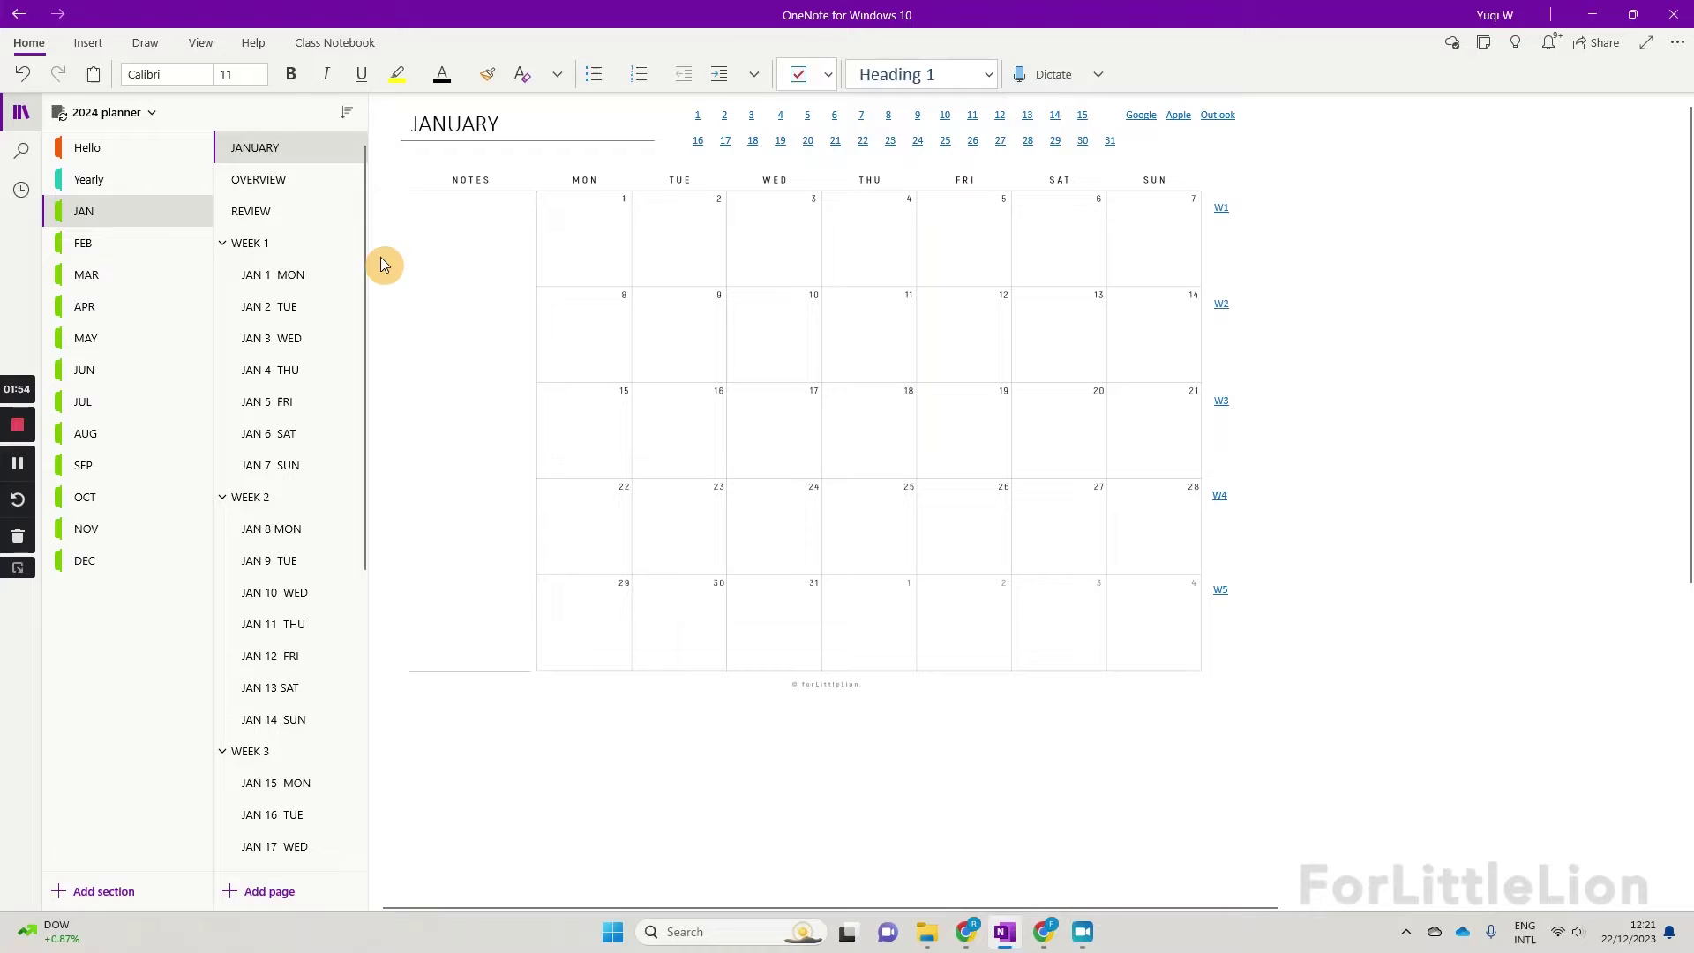
Step: Open the JAN 1 MON daily page and set the view to Page Width
{"action": "left_click", "coordinate": [320, 279]}
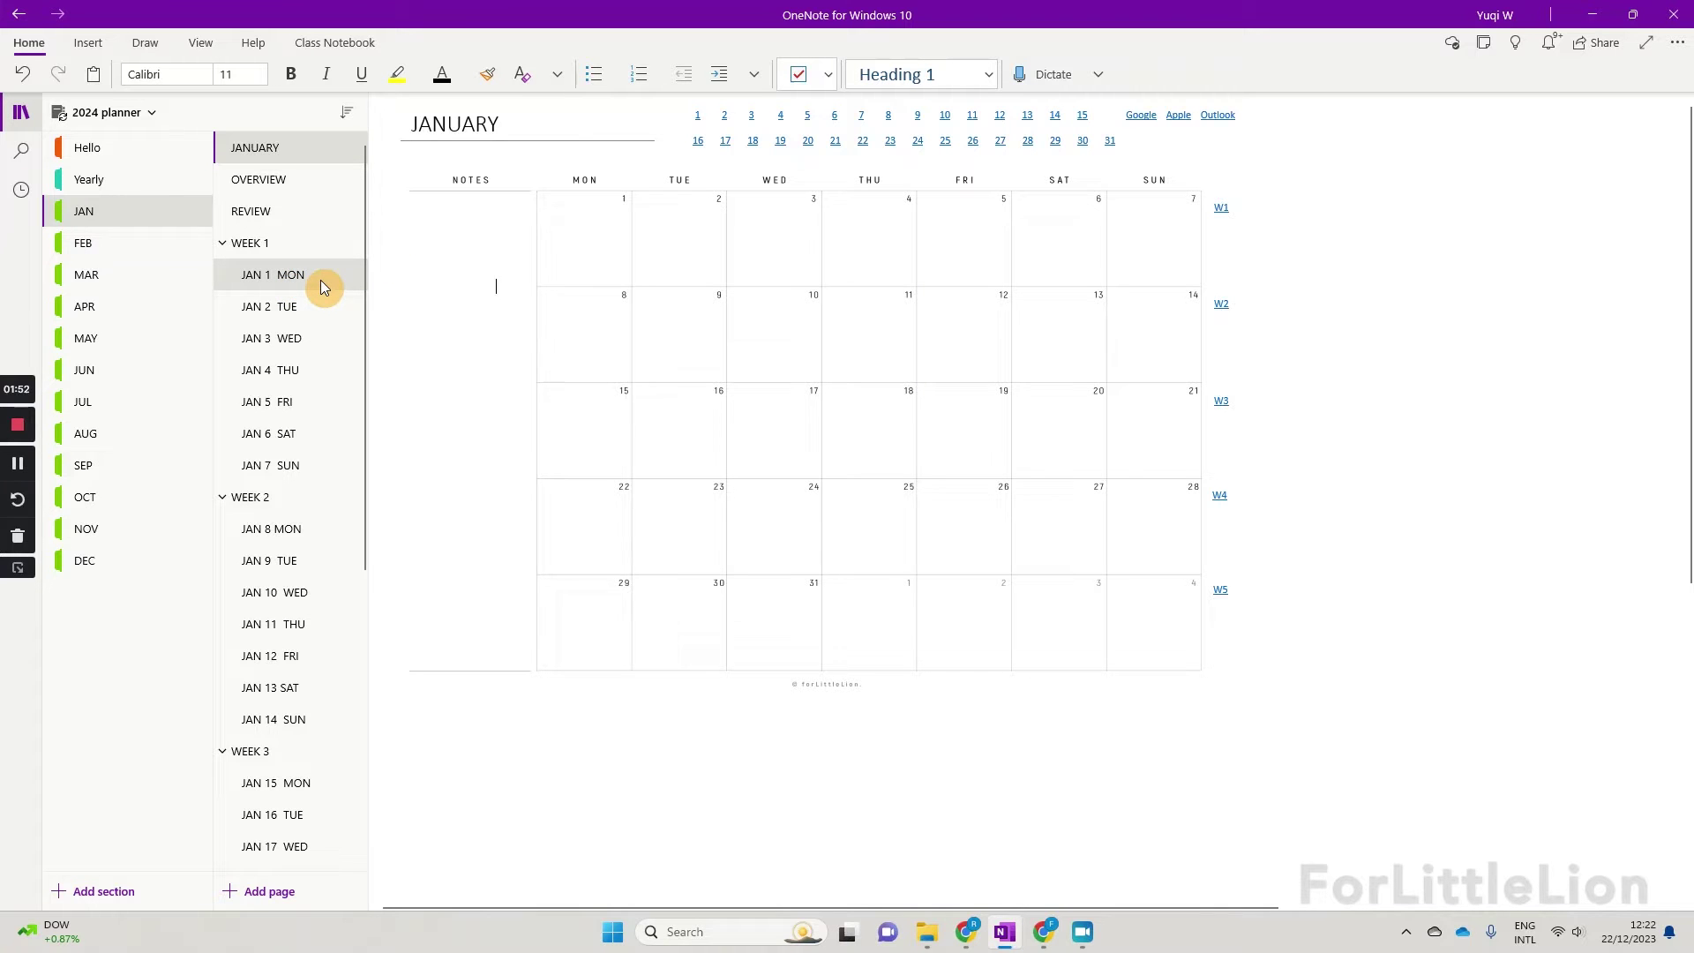
{"action": "left_click", "coordinate": [194, 44]}
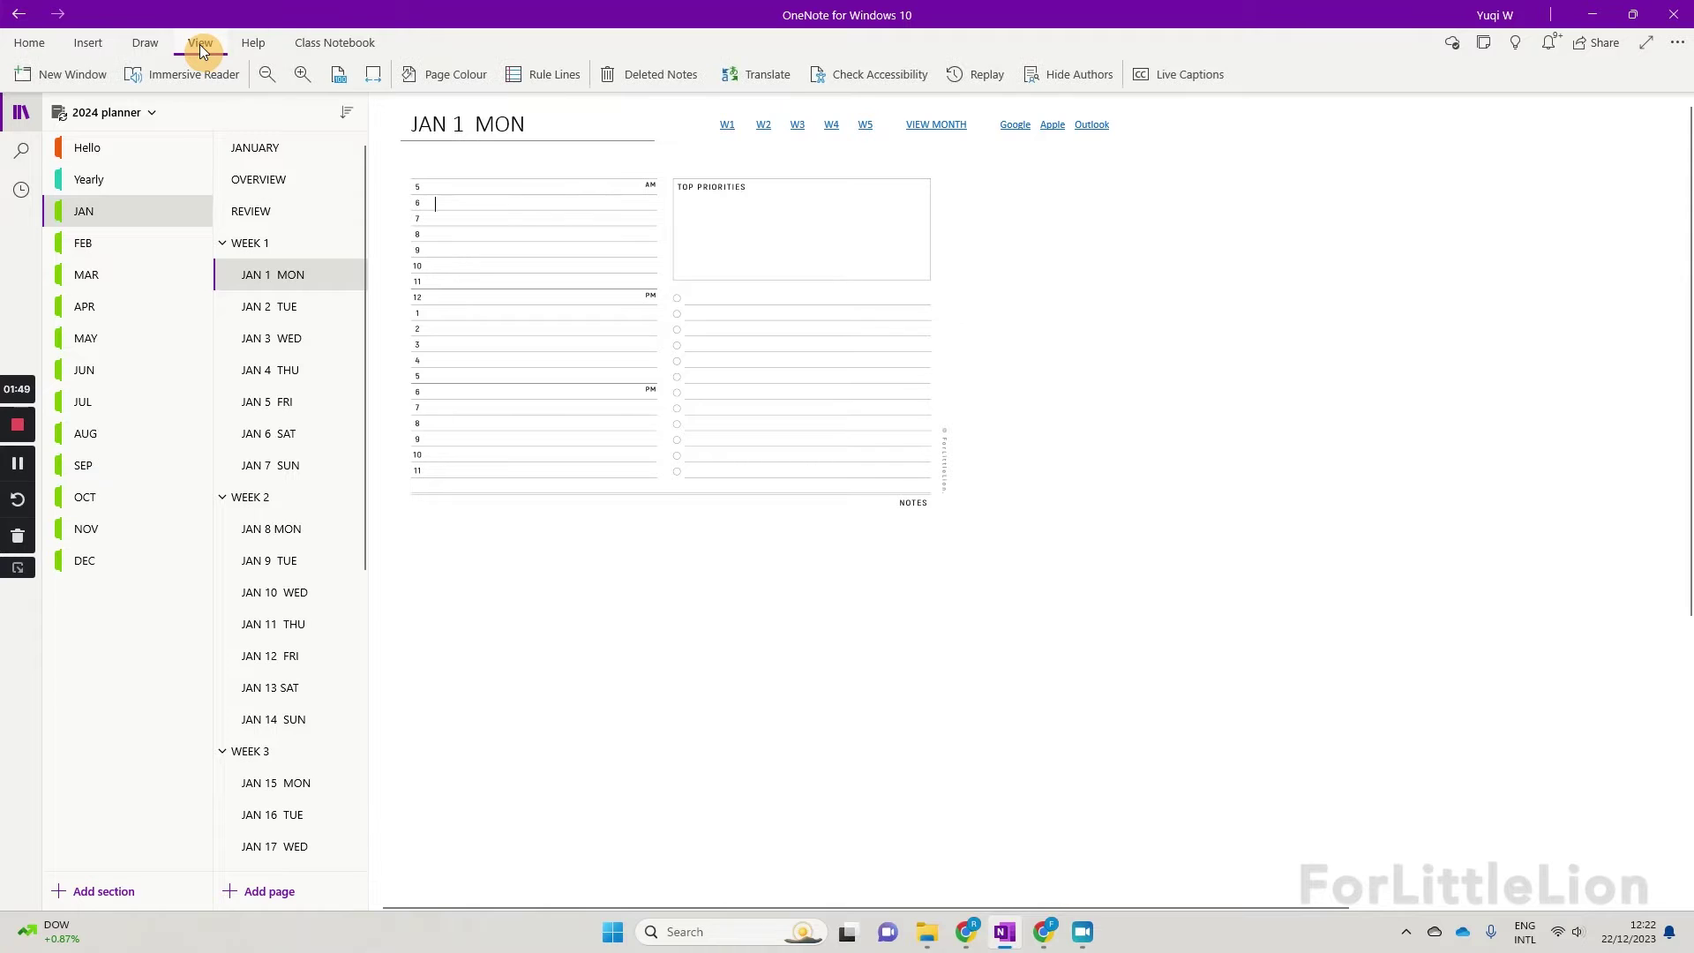
{"action": "left_click", "coordinate": [374, 79]}
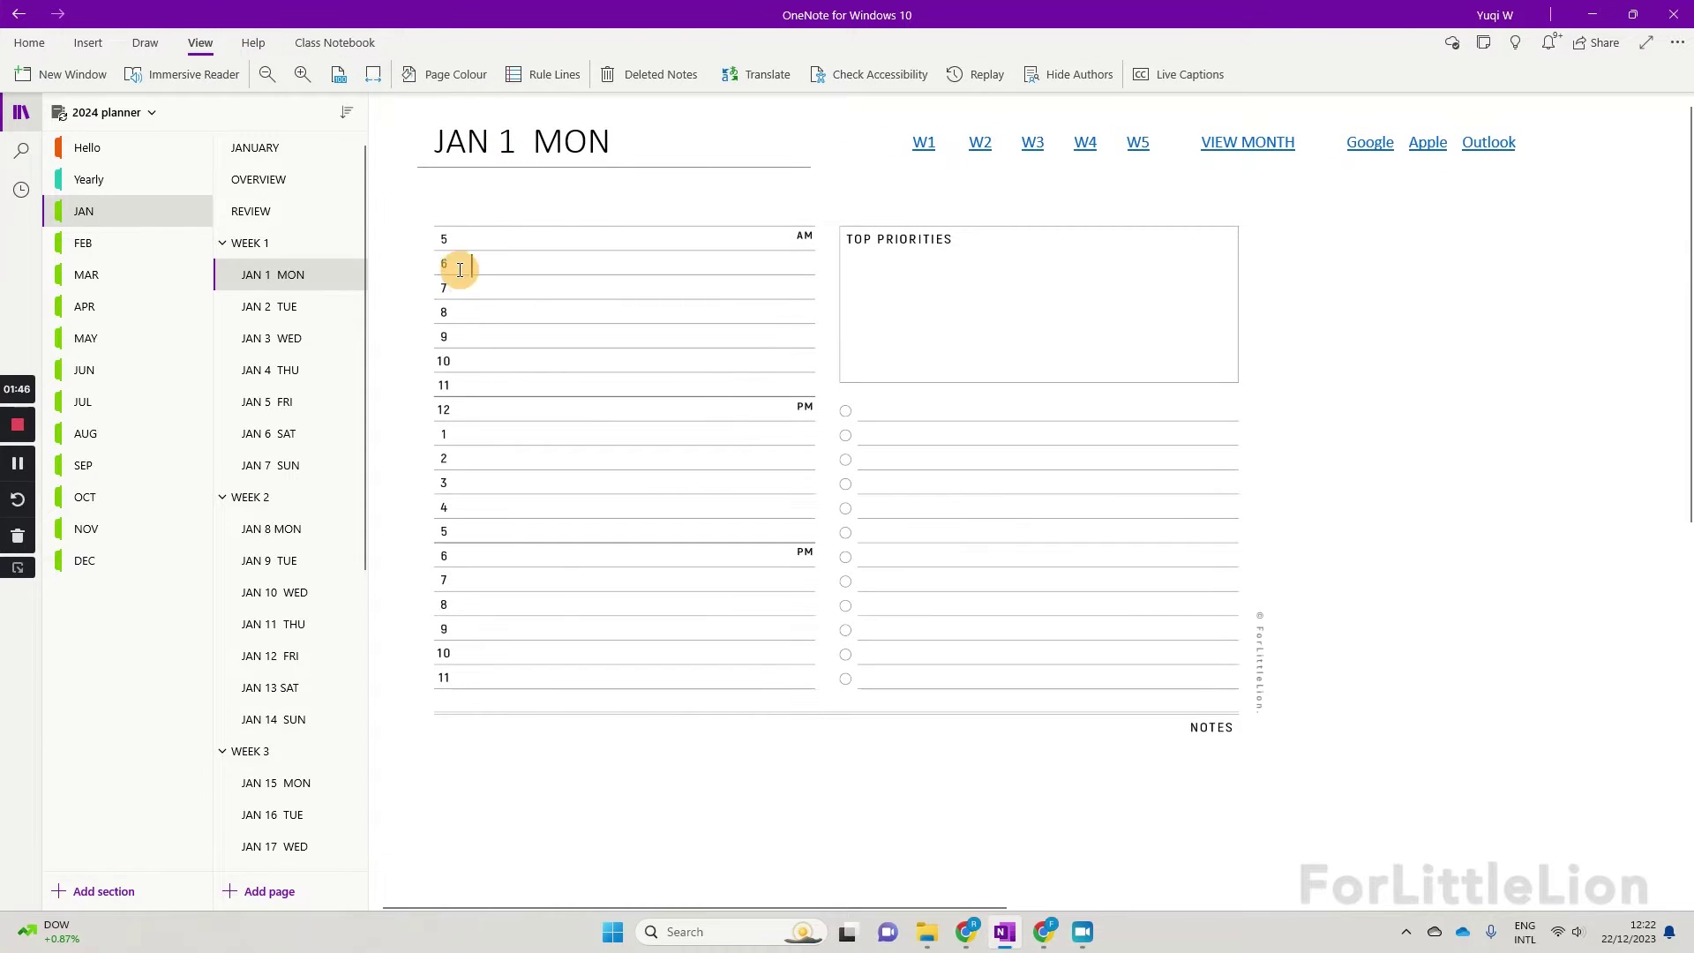
Step: Enter 'Morning routine' in the 6 AM row and 'New Year BBQ' at 12 PM
{"action": "left_click", "coordinate": [464, 260]}
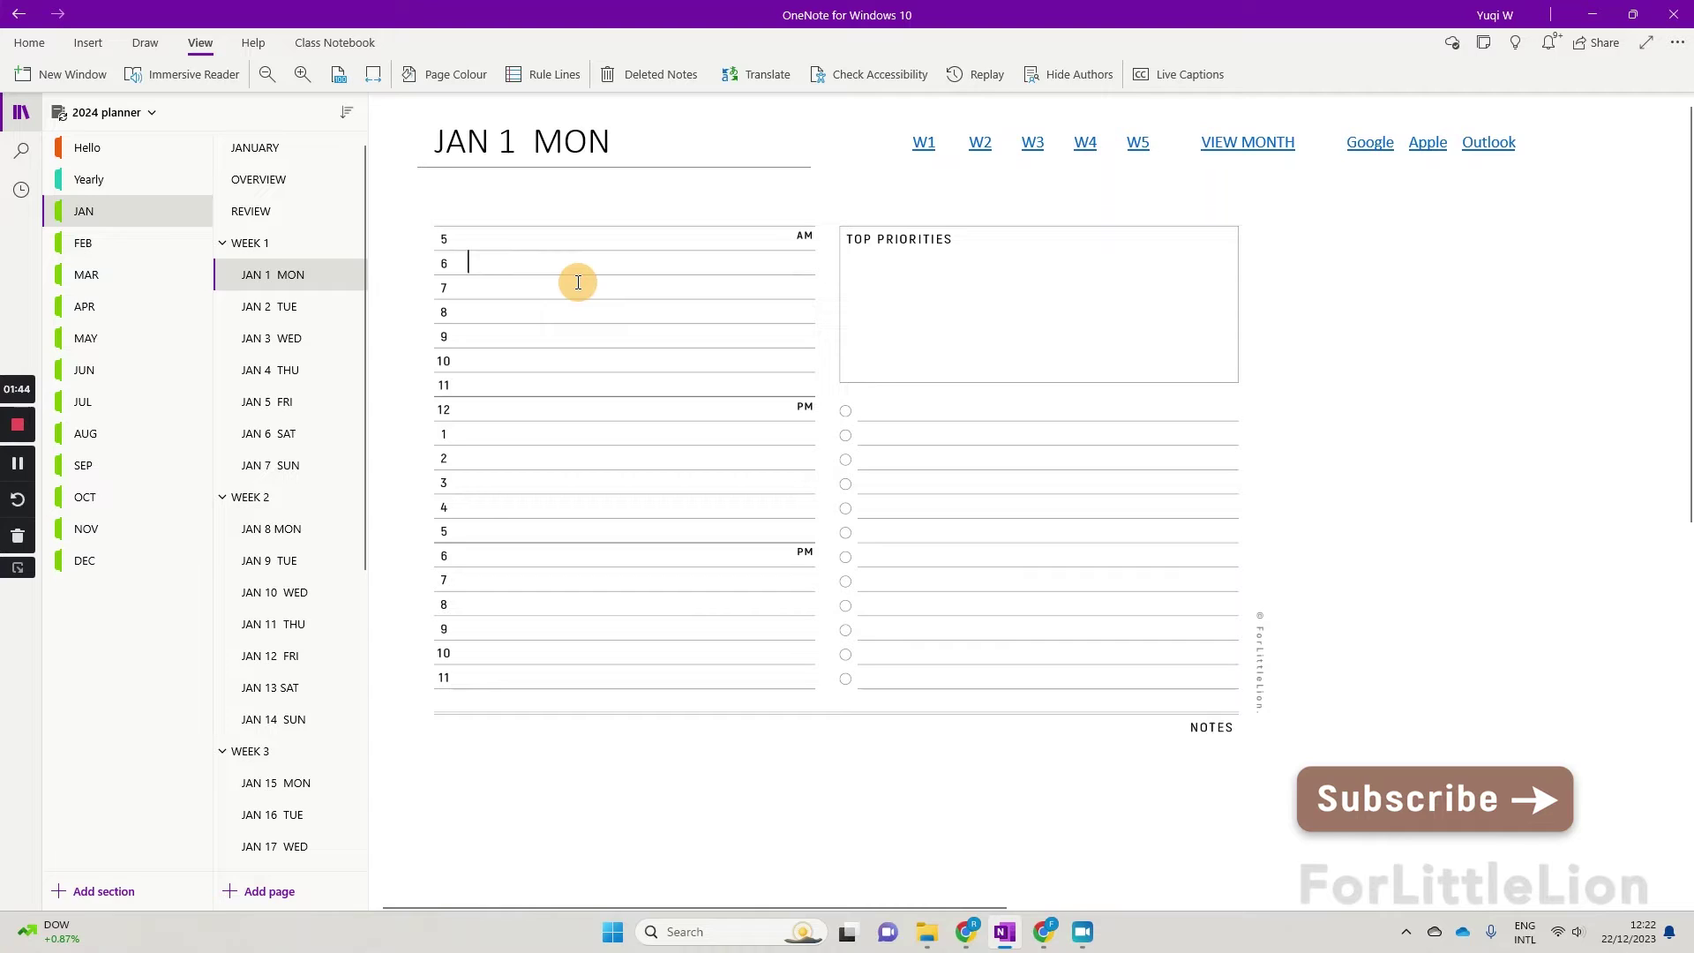
{"action": "type", "text": "MO"}
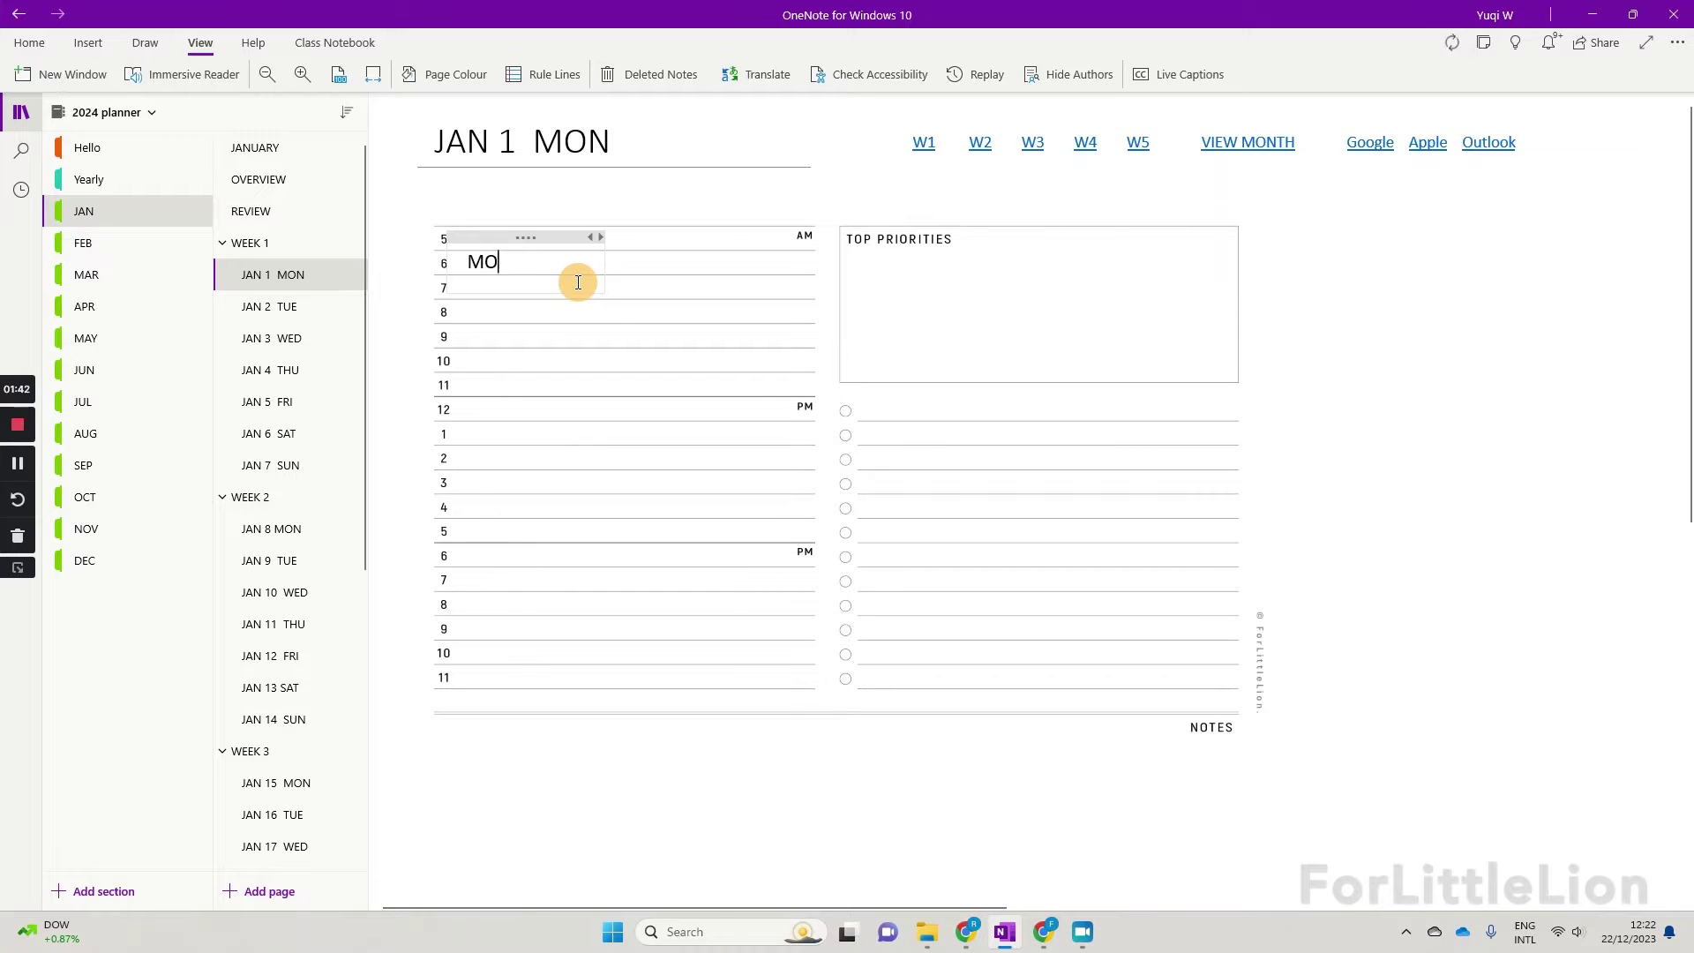
{"action": "key", "text": "BackSpace"}
{"action": "key", "text": "BackSpace"}
{"action": "type", "text": "or"}
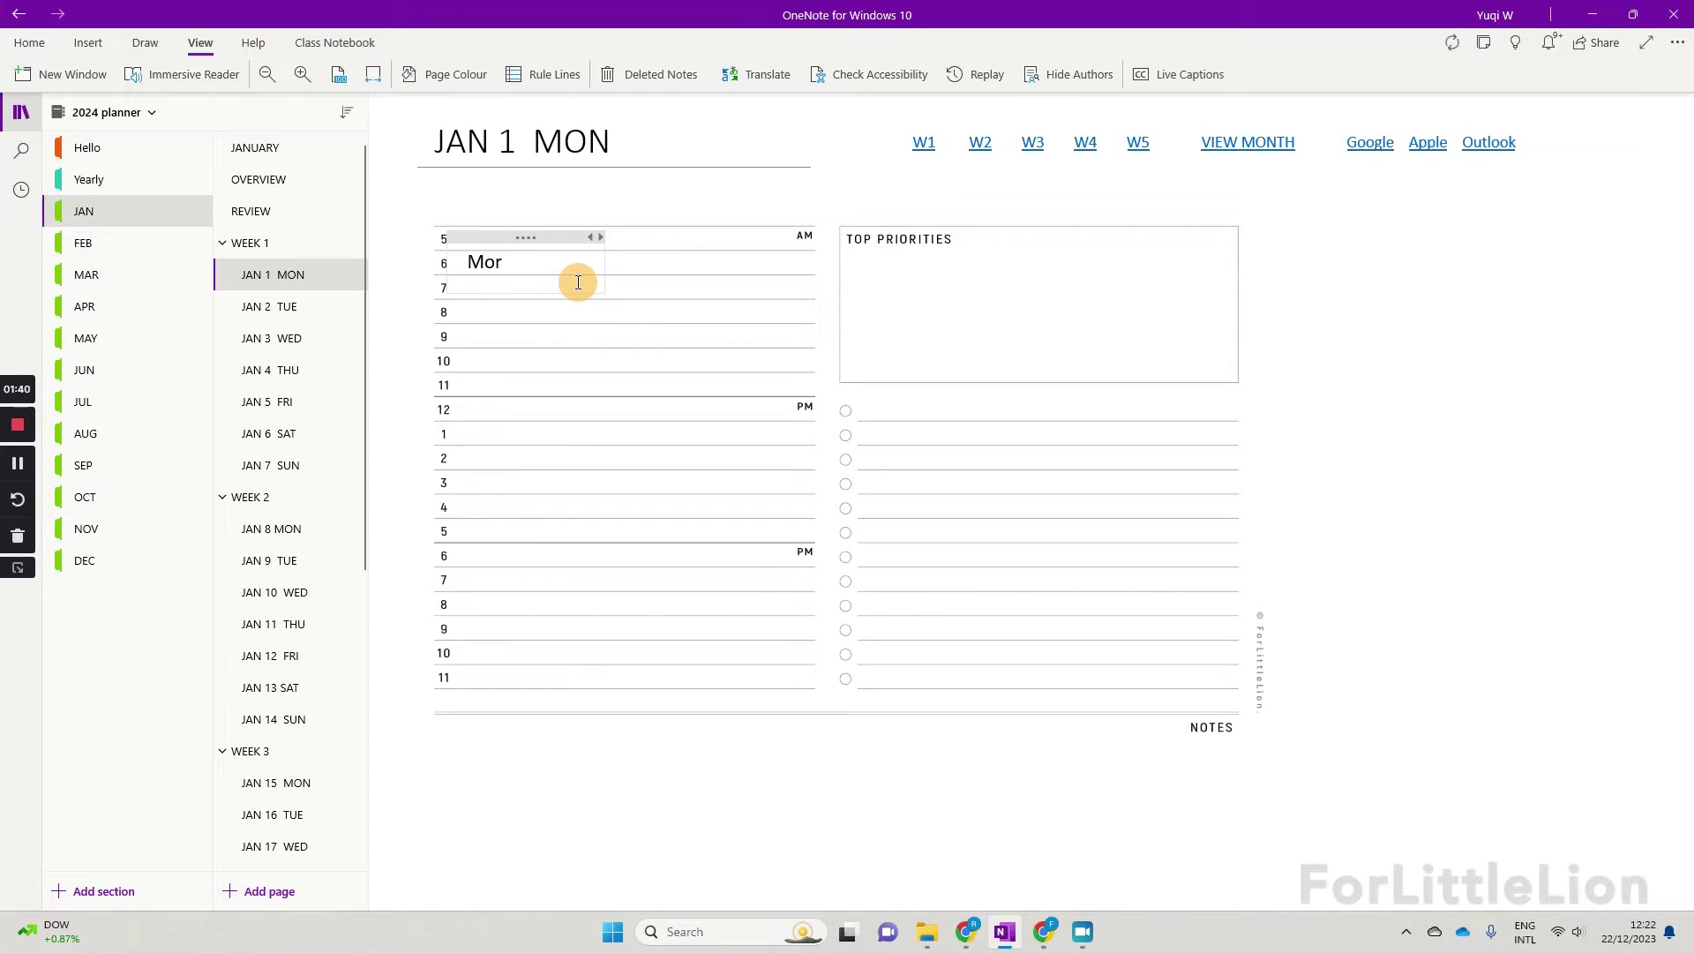
{"action": "type", "text": "ning rou"}
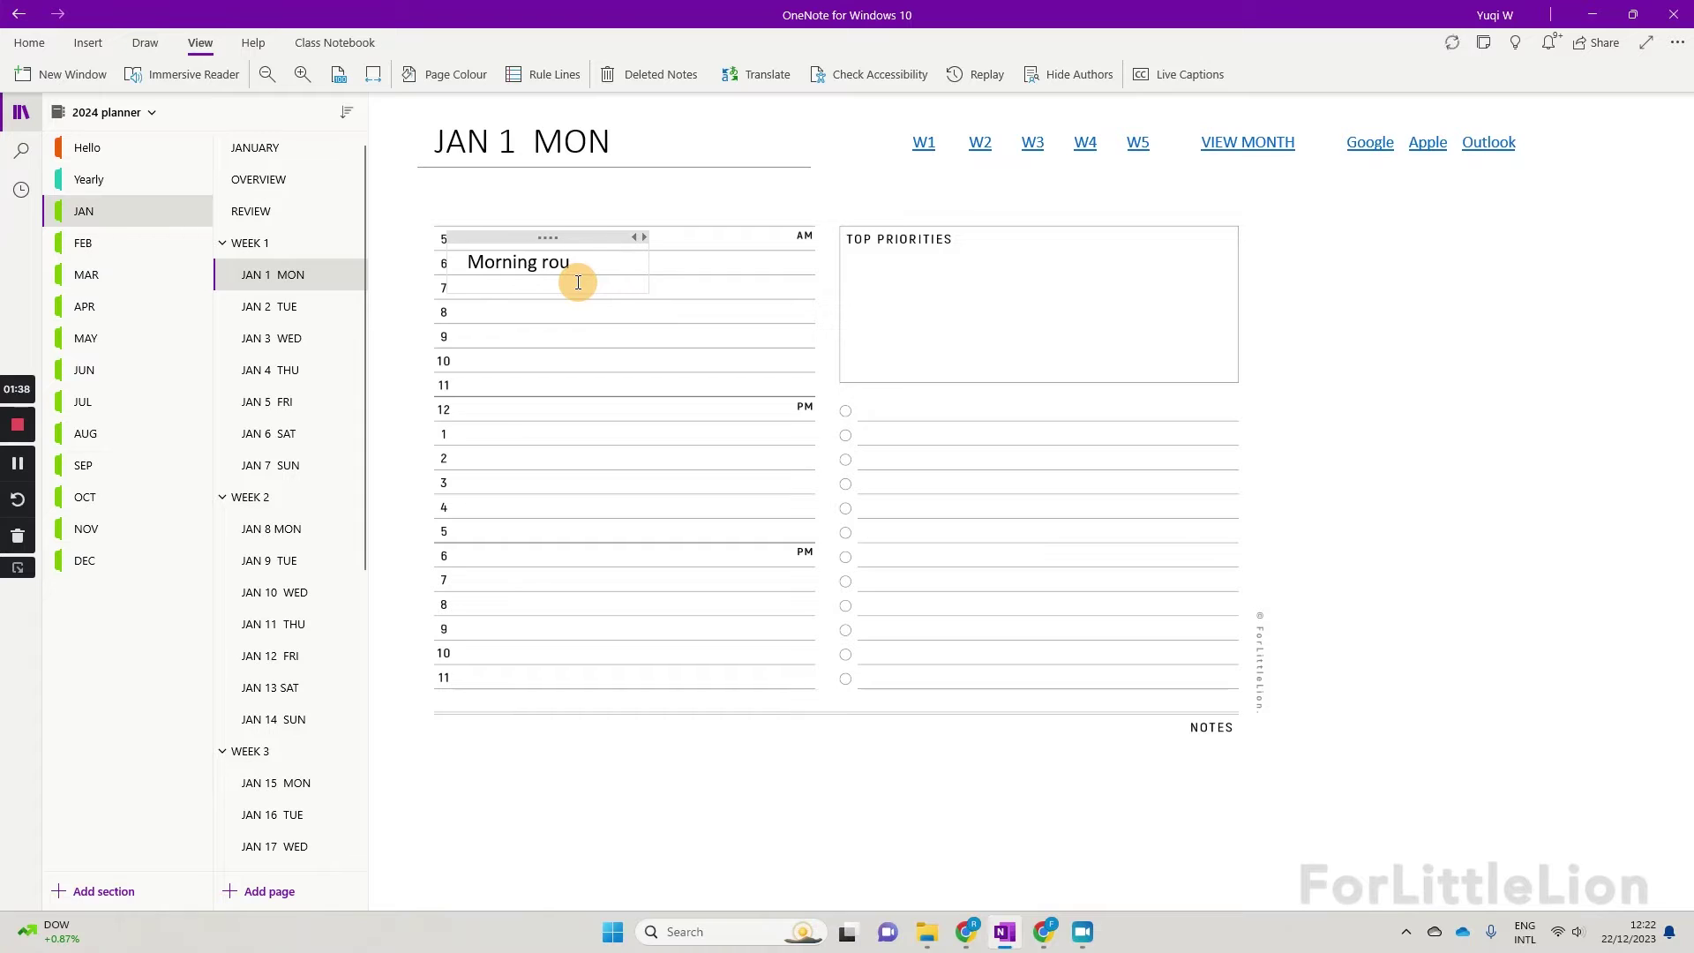
{"action": "type", "text": "tine"}
{"action": "key", "text": "Return"}
{"action": "key", "text": "Return"}
{"action": "key", "text": "Return"}
{"action": "key", "text": "Return"}
{"action": "key", "text": "Return"}
{"action": "key", "text": "Return"}
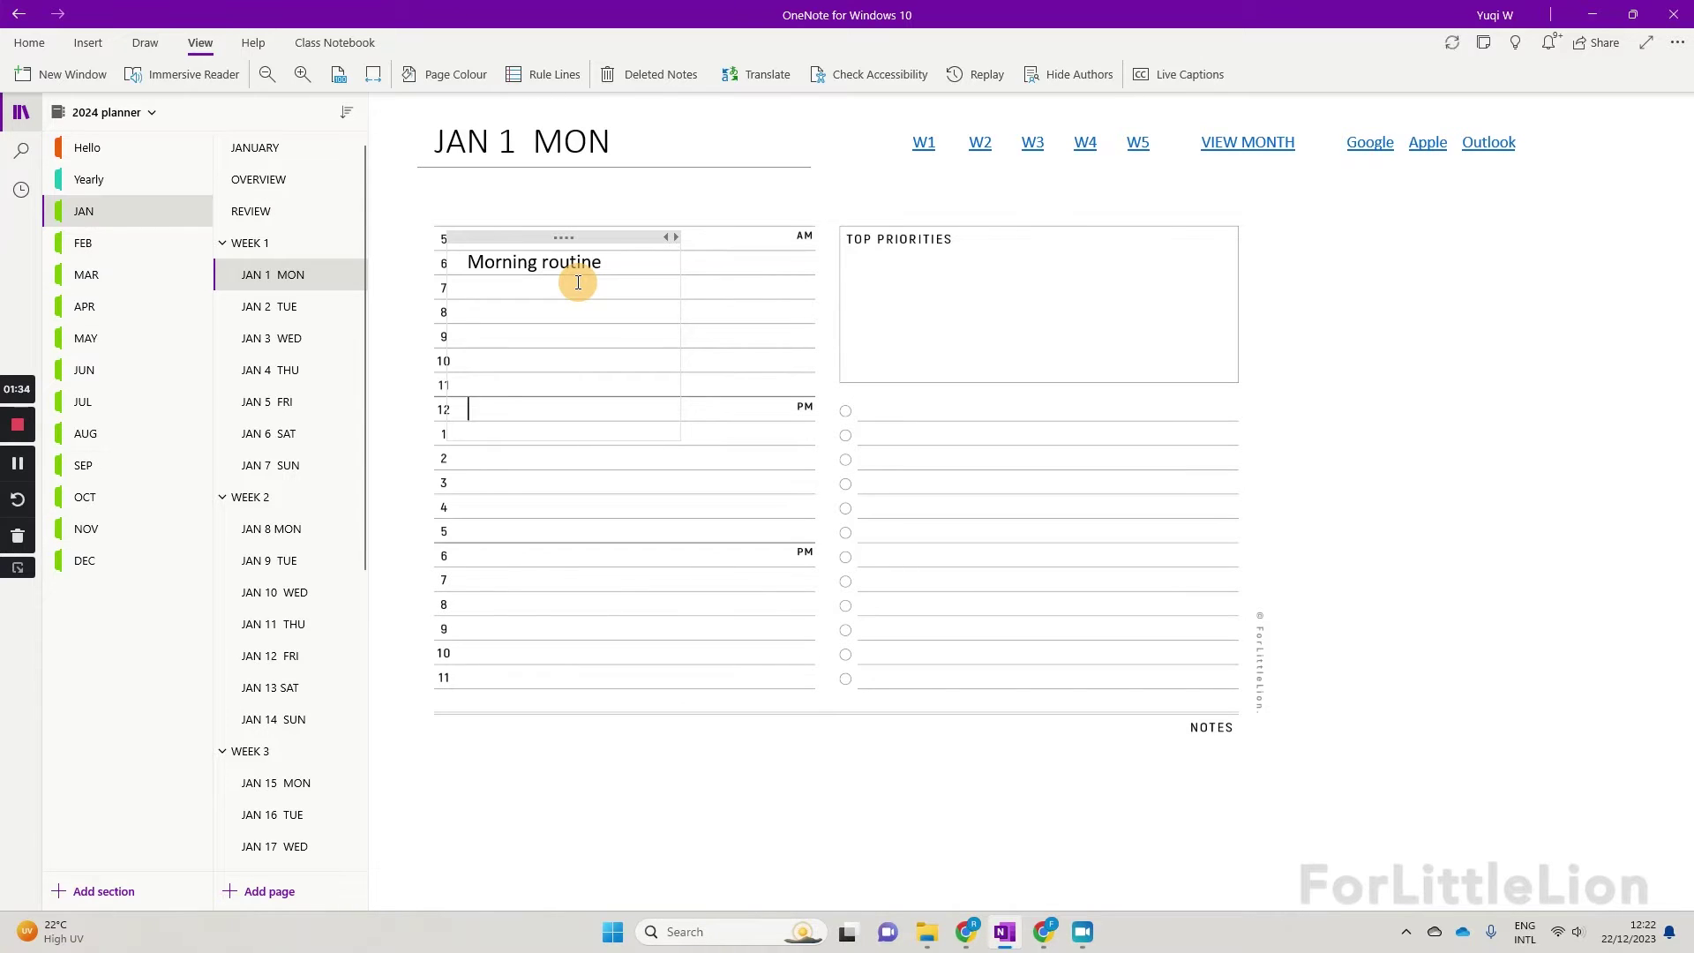
{"action": "type", "text": "n"}
{"action": "key", "text": "BackSpace"}
{"action": "type", "text": "New Year BBQ"}
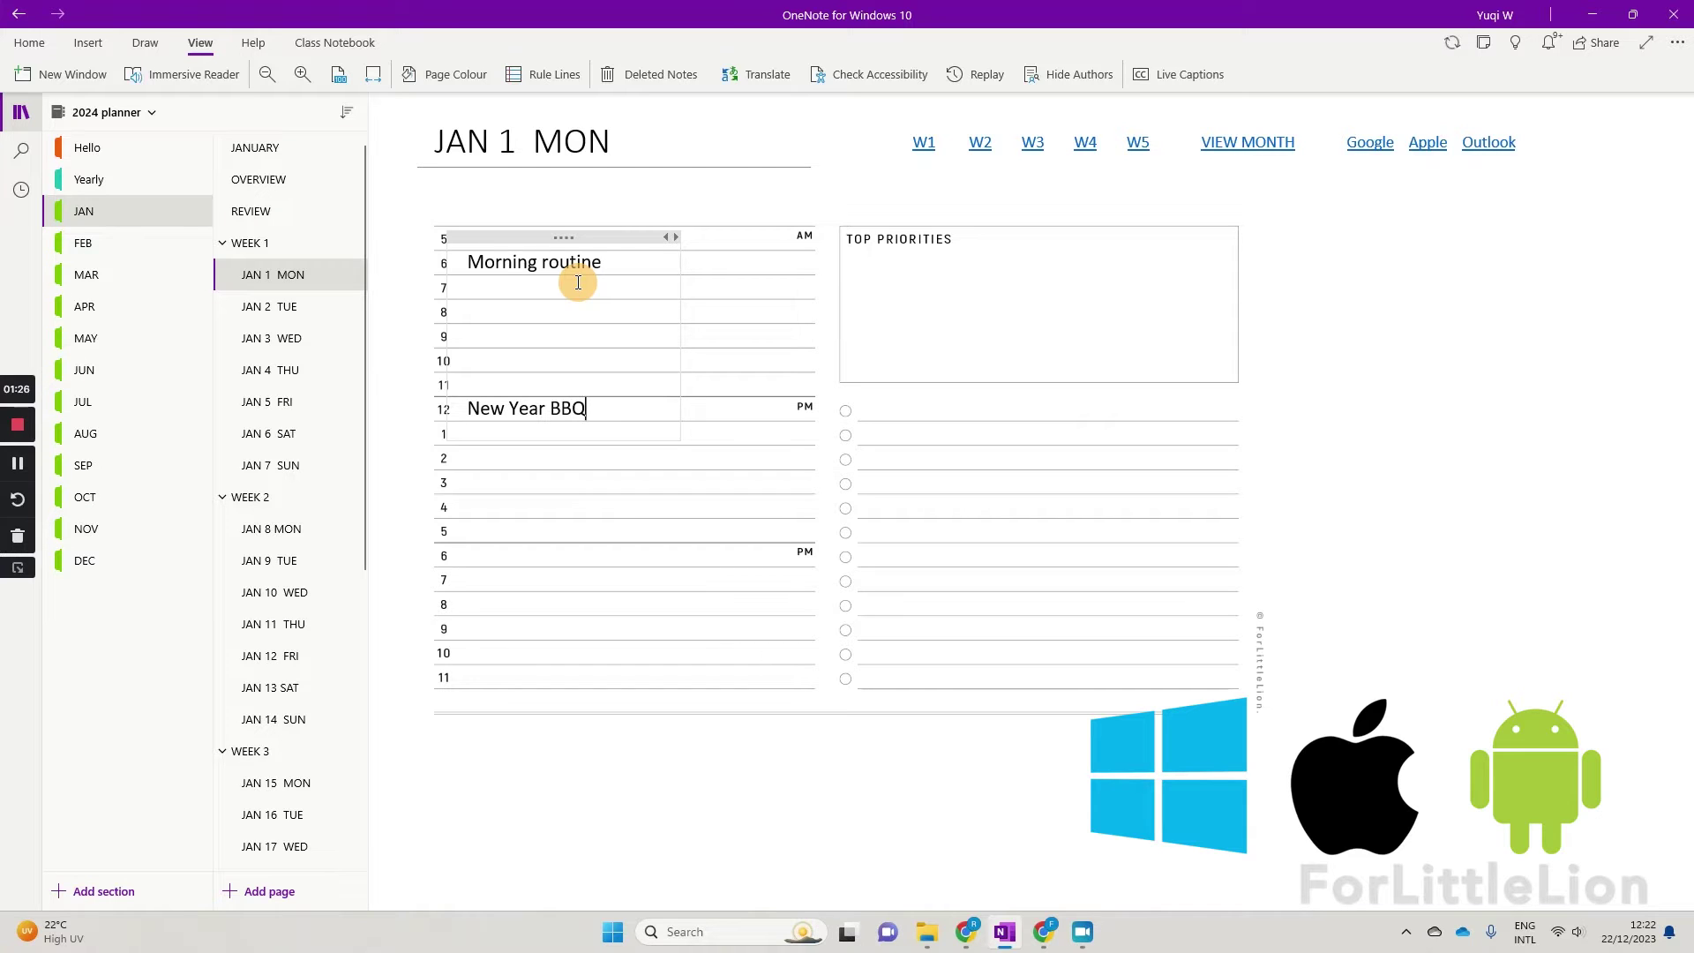
{"action": "left_click", "coordinate": [737, 335]}
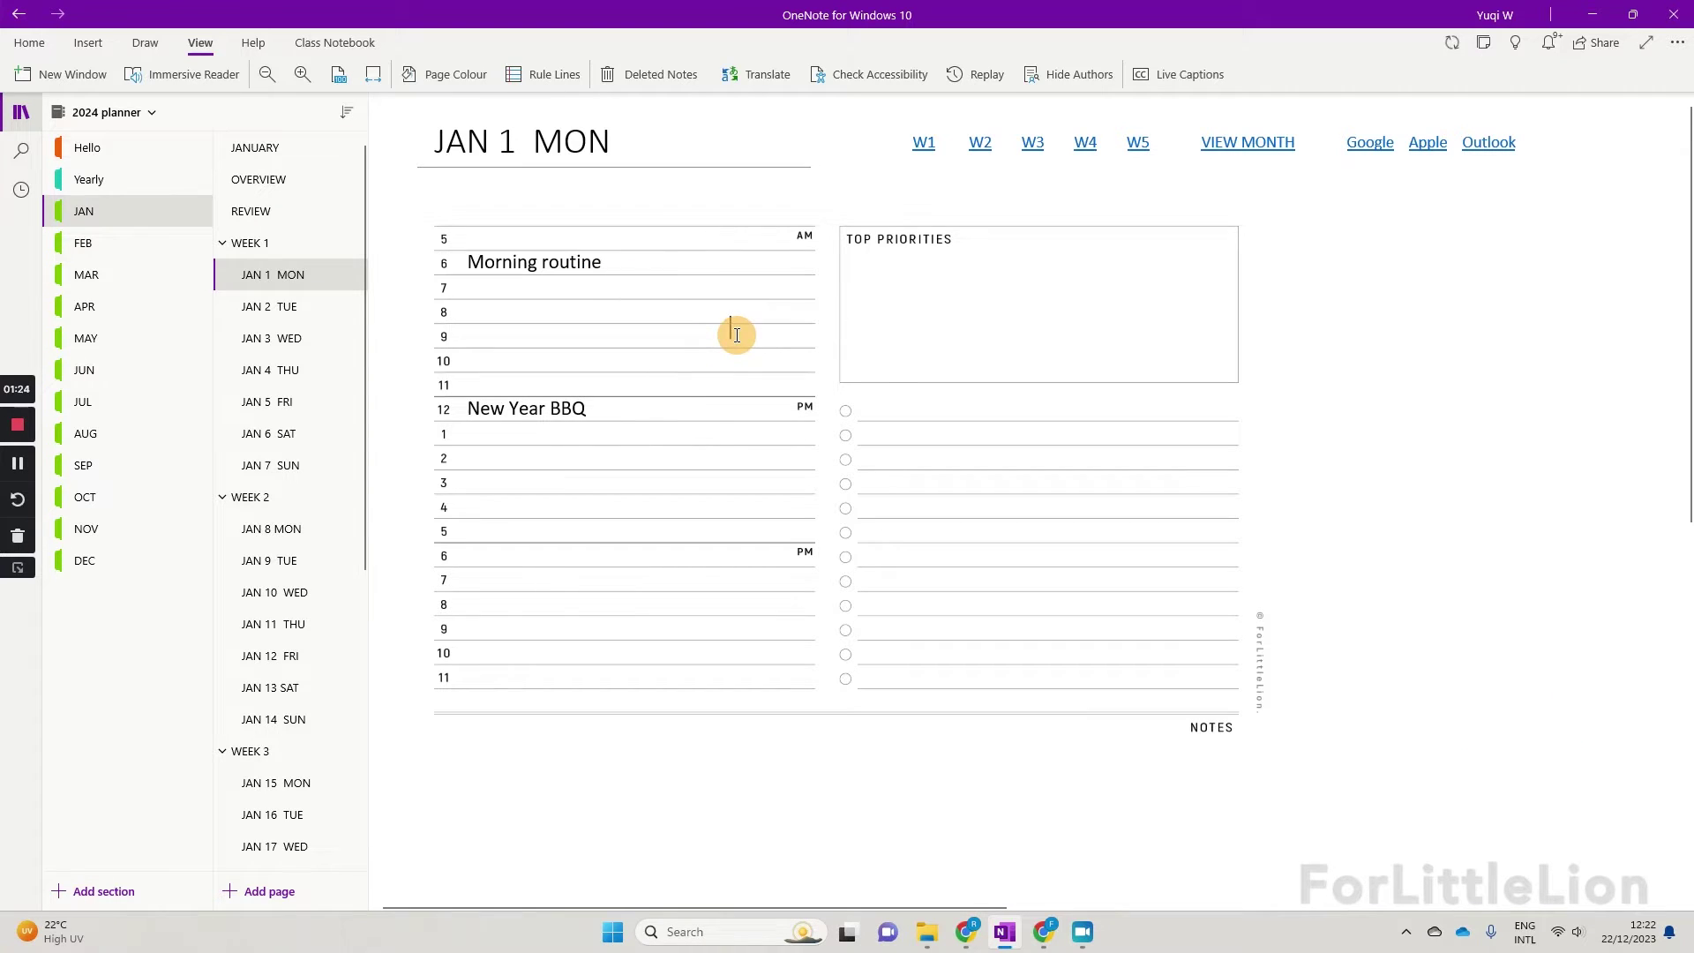
Step: Move from WEEK 1 to the JANUARY month page and show the notebooks list
{"action": "left_click", "coordinate": [311, 244]}
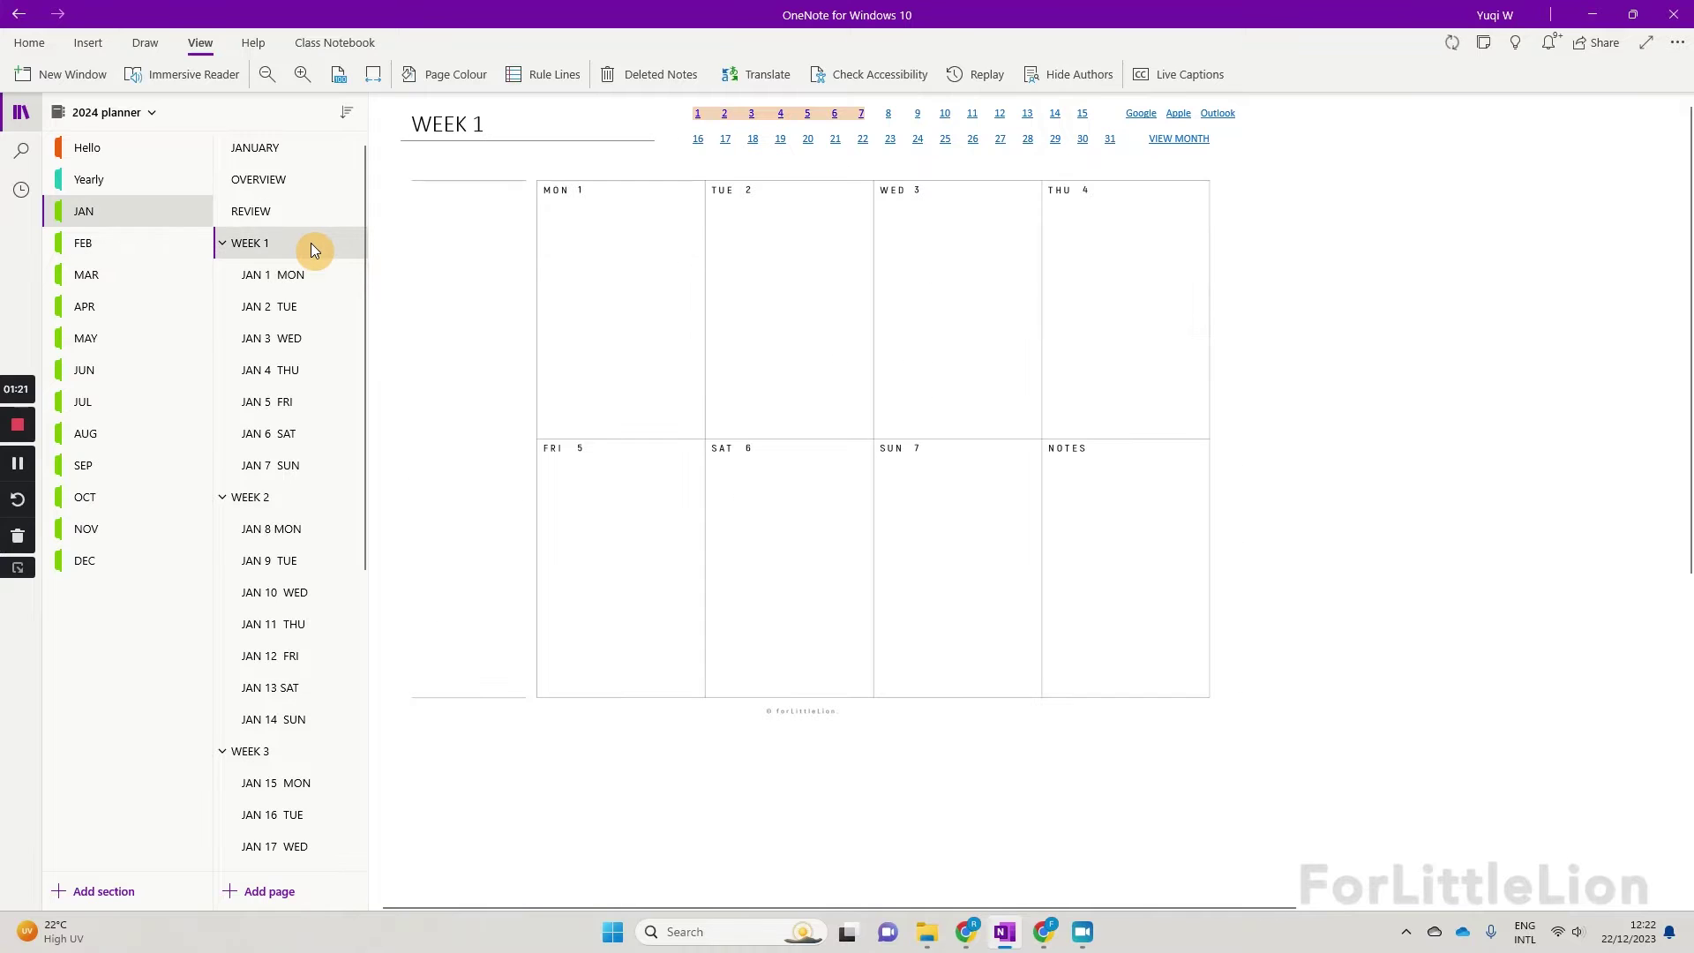
{"action": "left_click", "coordinate": [290, 148]}
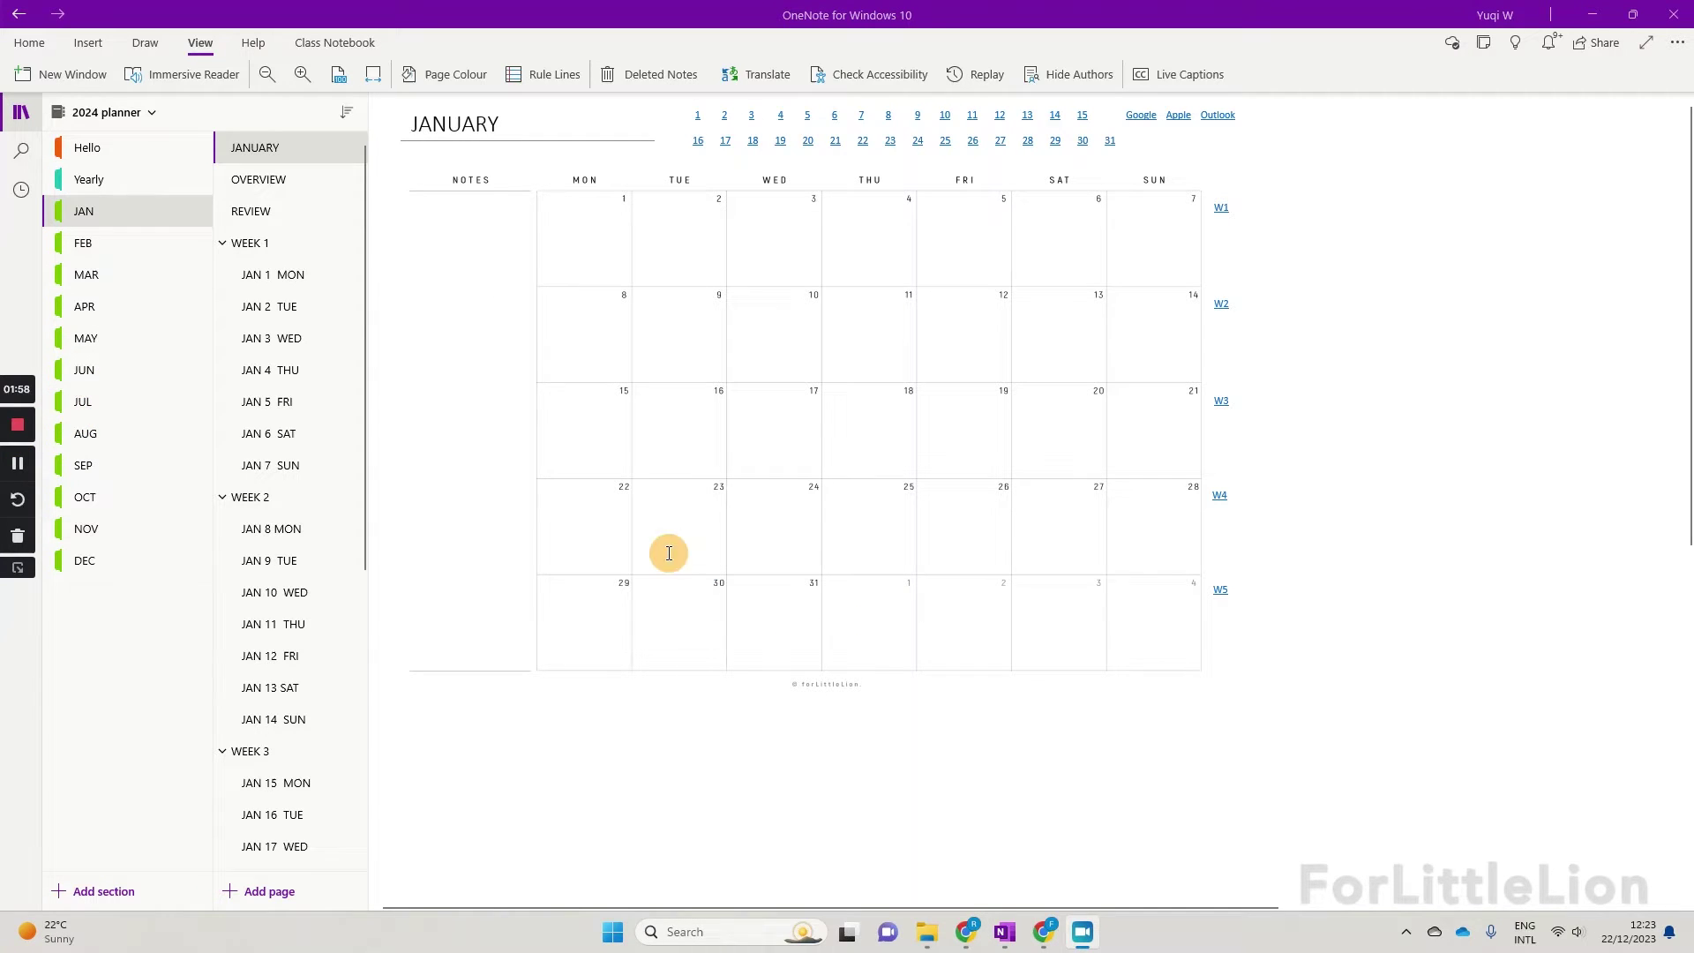
{"action": "left_click", "coordinate": [133, 119]}
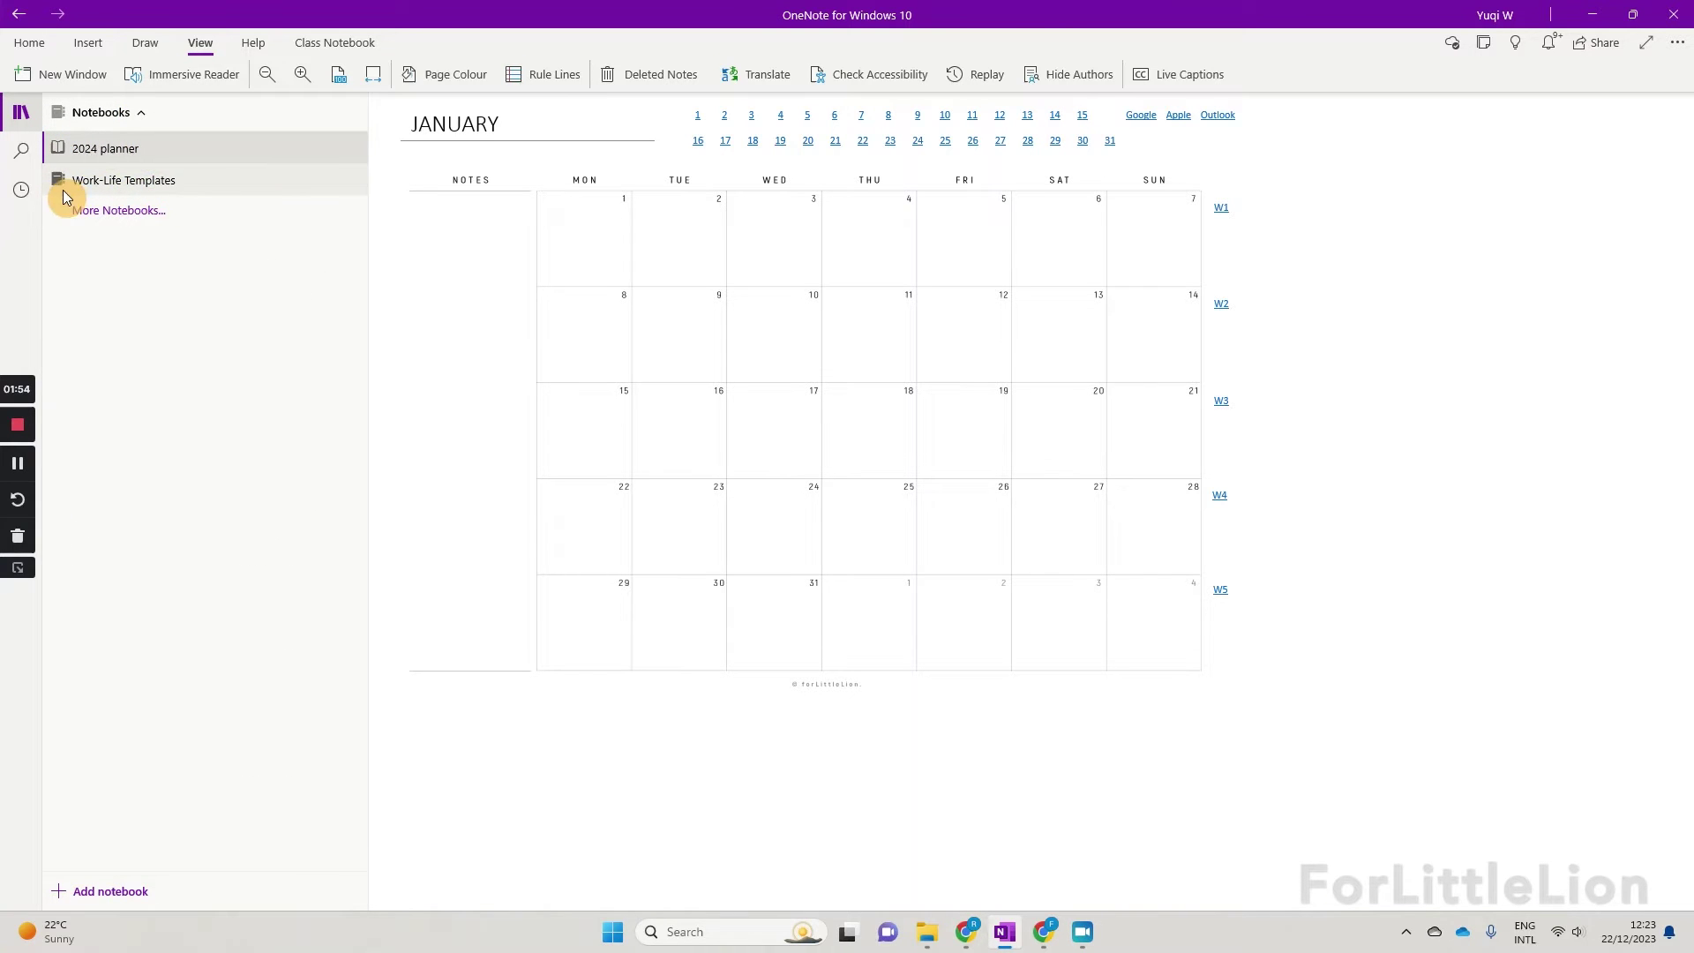
Step: Browse the 2024 Calendar, JAN section, WEEK 1, WEEK 2 and JAN 9 TUE, ending on JAN 10 WED
{"action": "left_click", "coordinate": [143, 147]}
{"action": "left_click", "coordinate": [134, 176]}
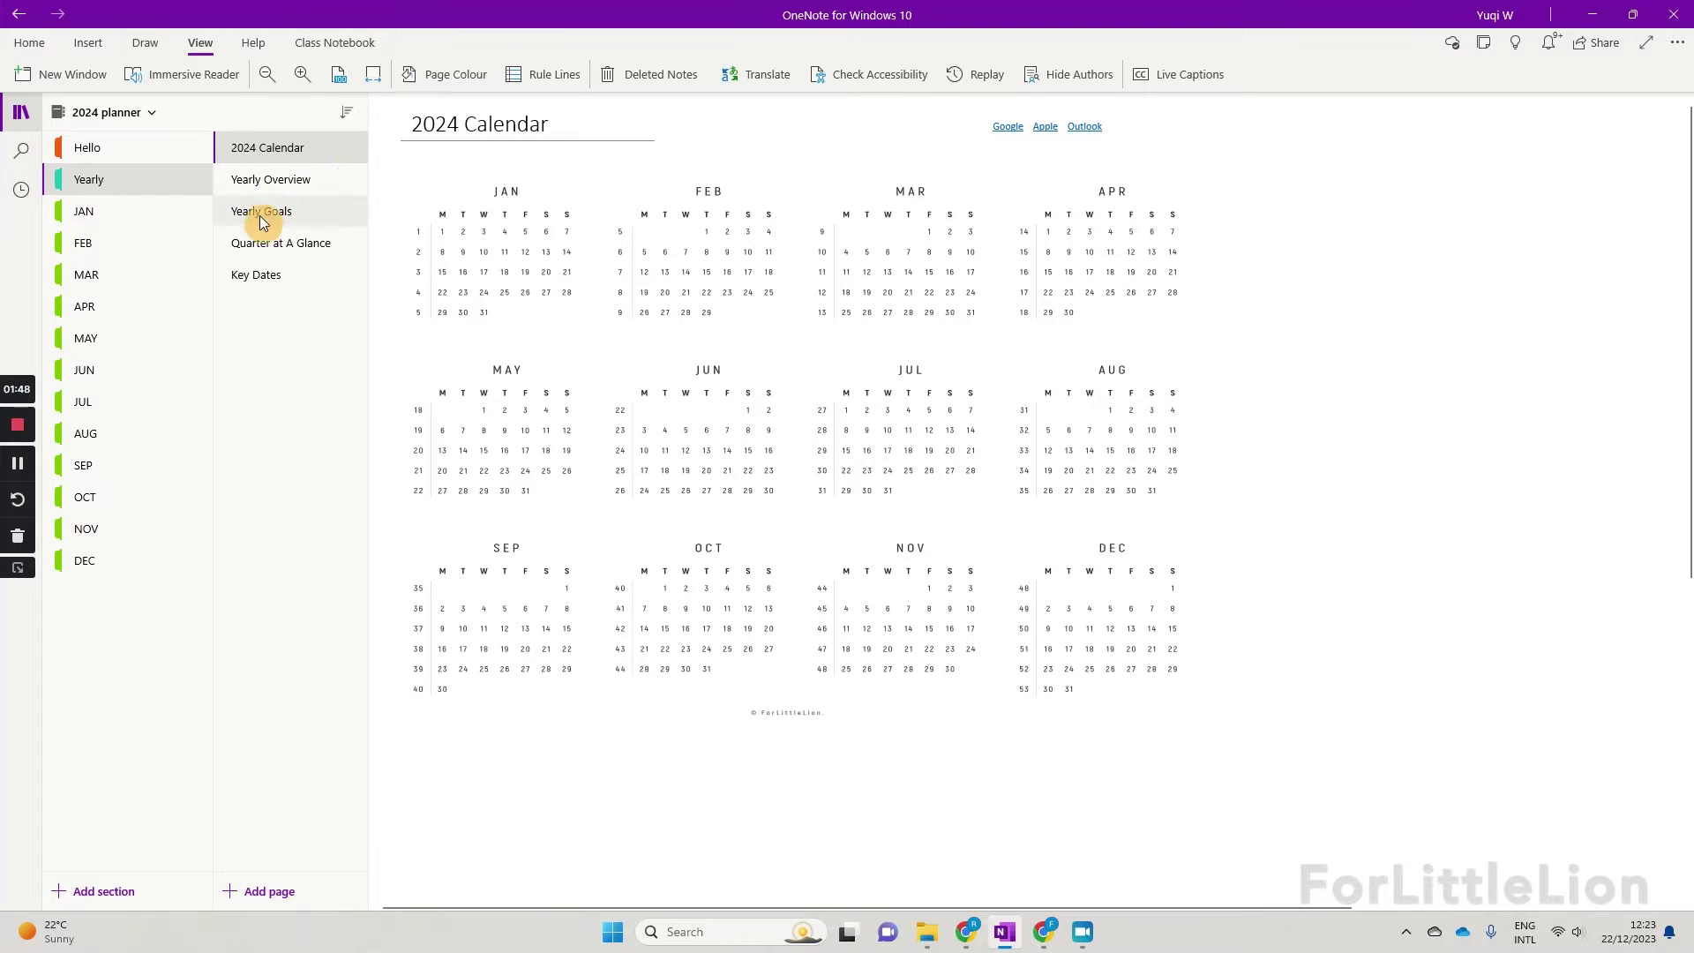
{"action": "left_click", "coordinate": [139, 216]}
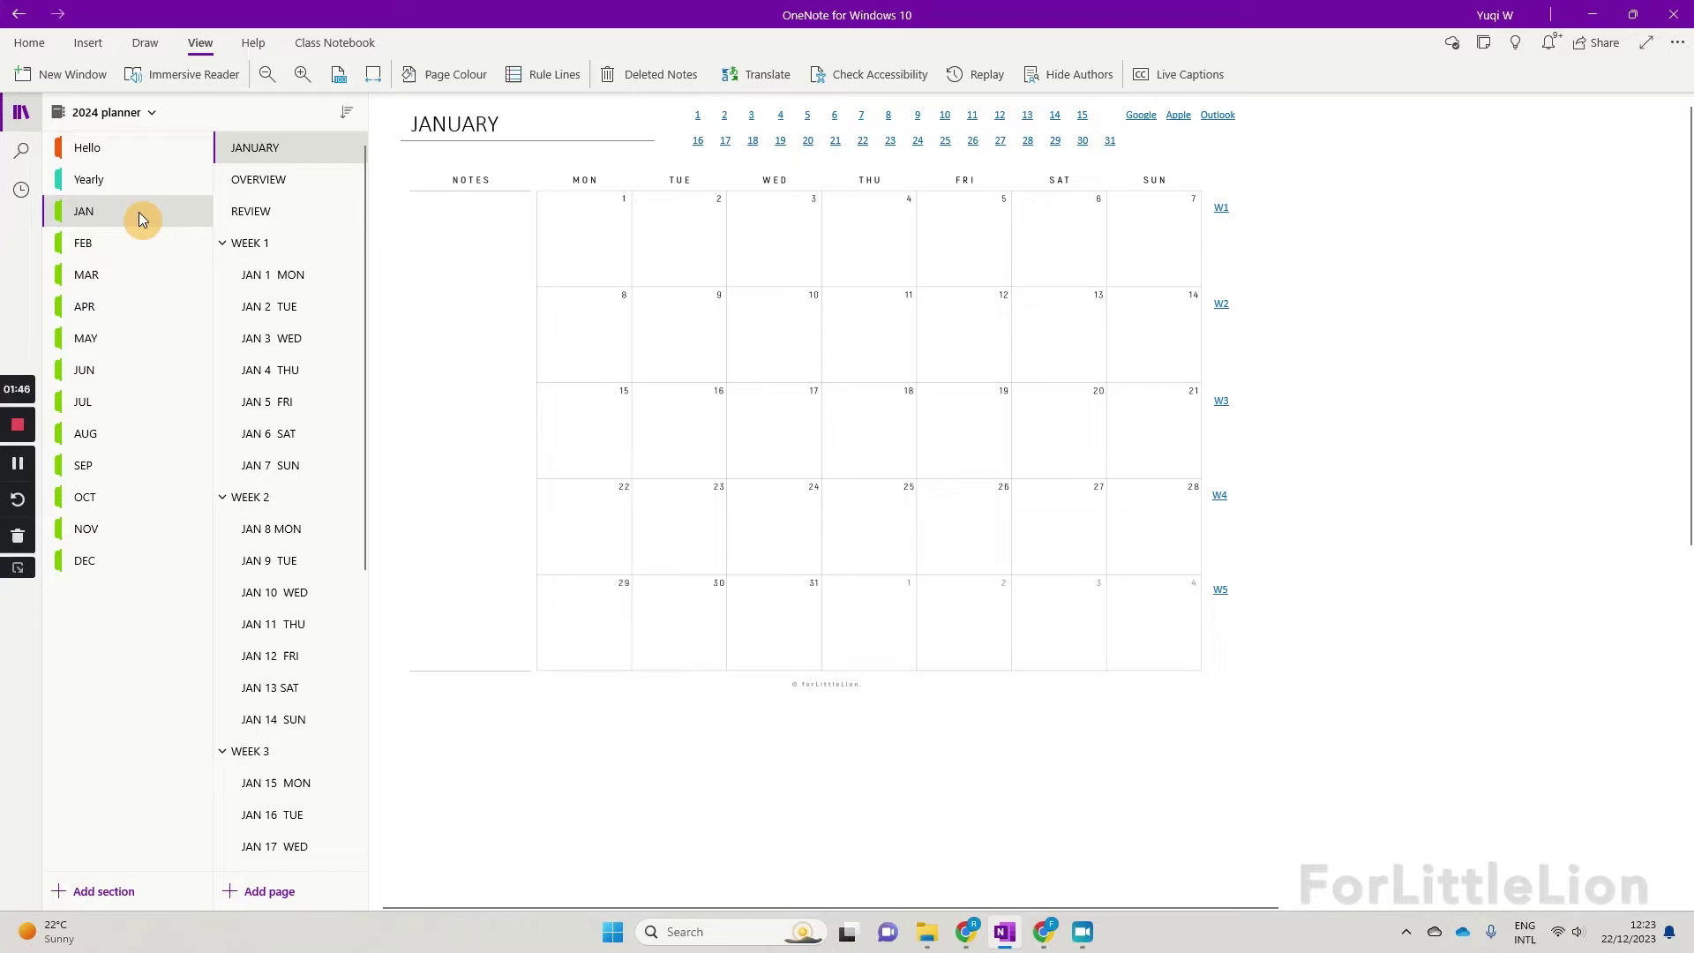
{"action": "left_click", "coordinate": [316, 249]}
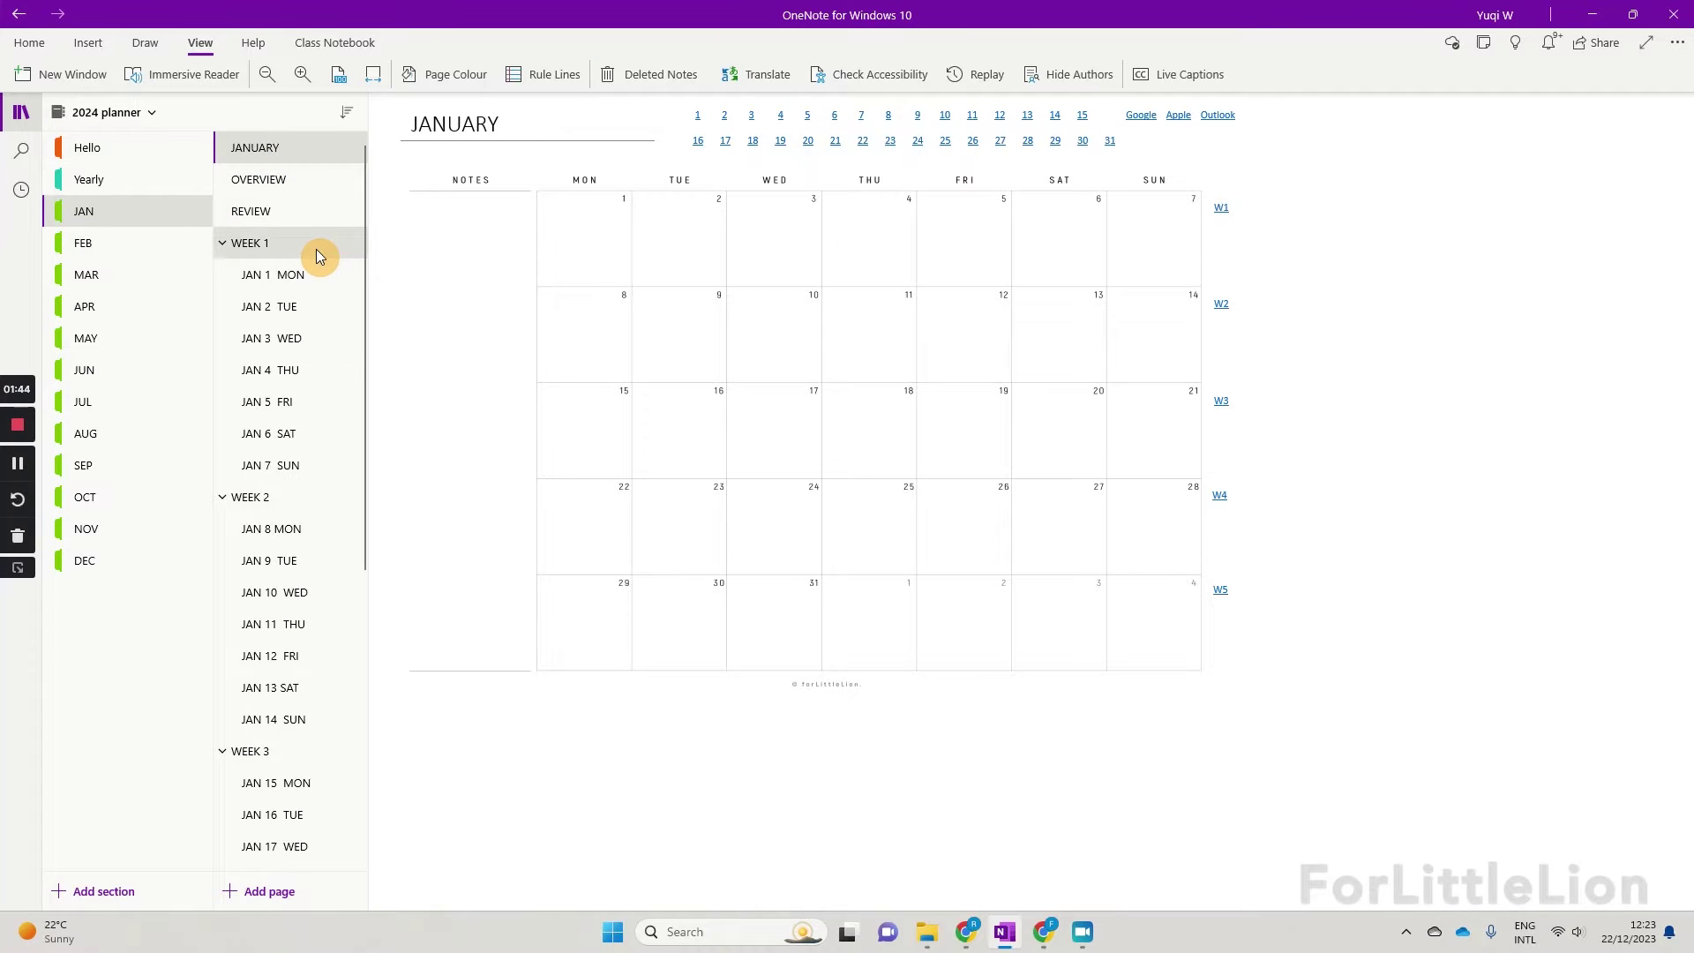
{"action": "left_click", "coordinate": [300, 495]}
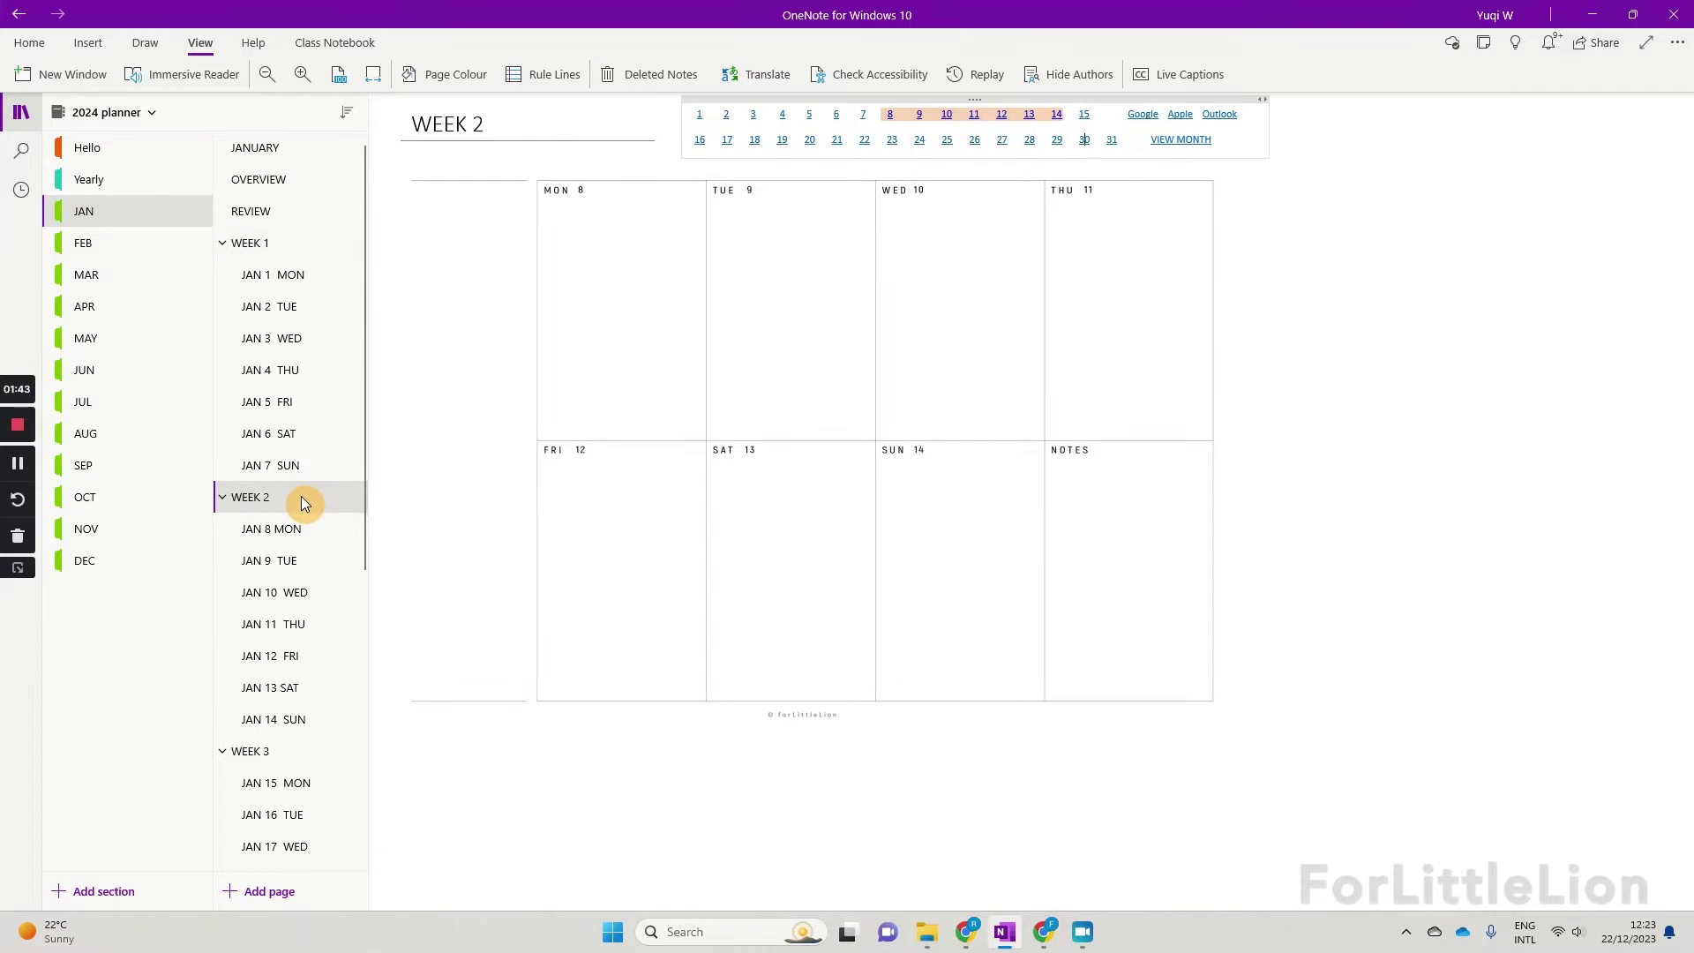
{"action": "left_click", "coordinate": [294, 547]}
{"action": "left_click", "coordinate": [294, 596]}
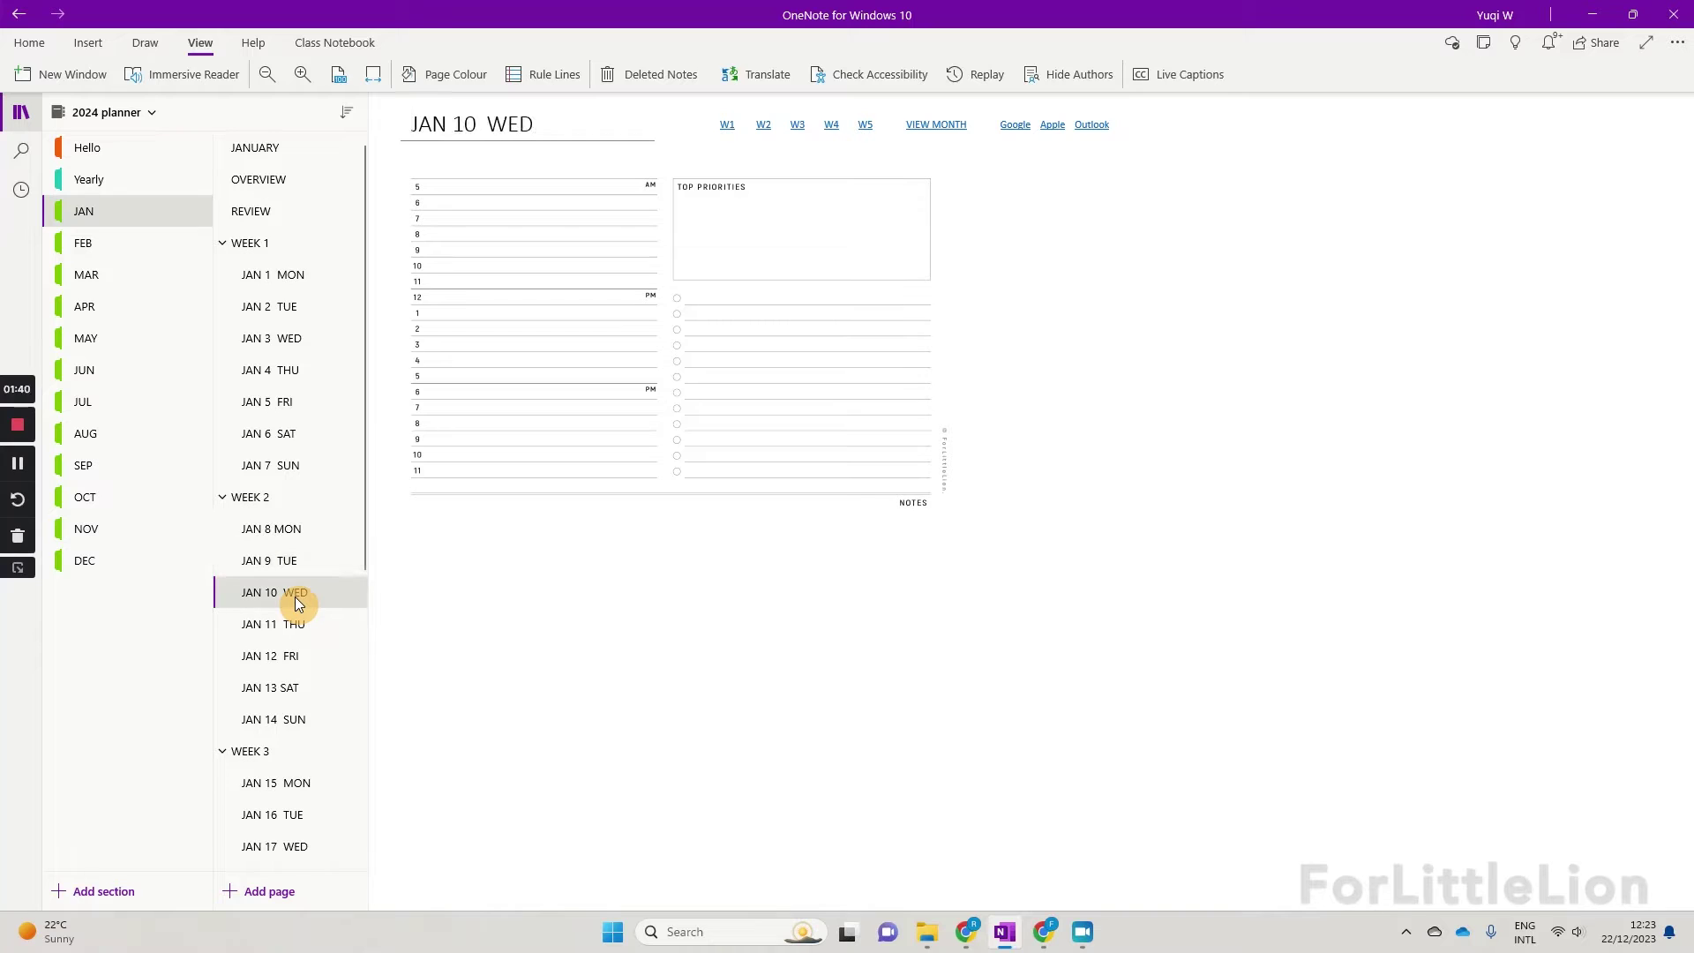
Step: Browse the Work-Life Templates sections: Nutrition, Wellness, Fitness, Productivity and To Do
{"action": "left_click", "coordinate": [112, 121]}
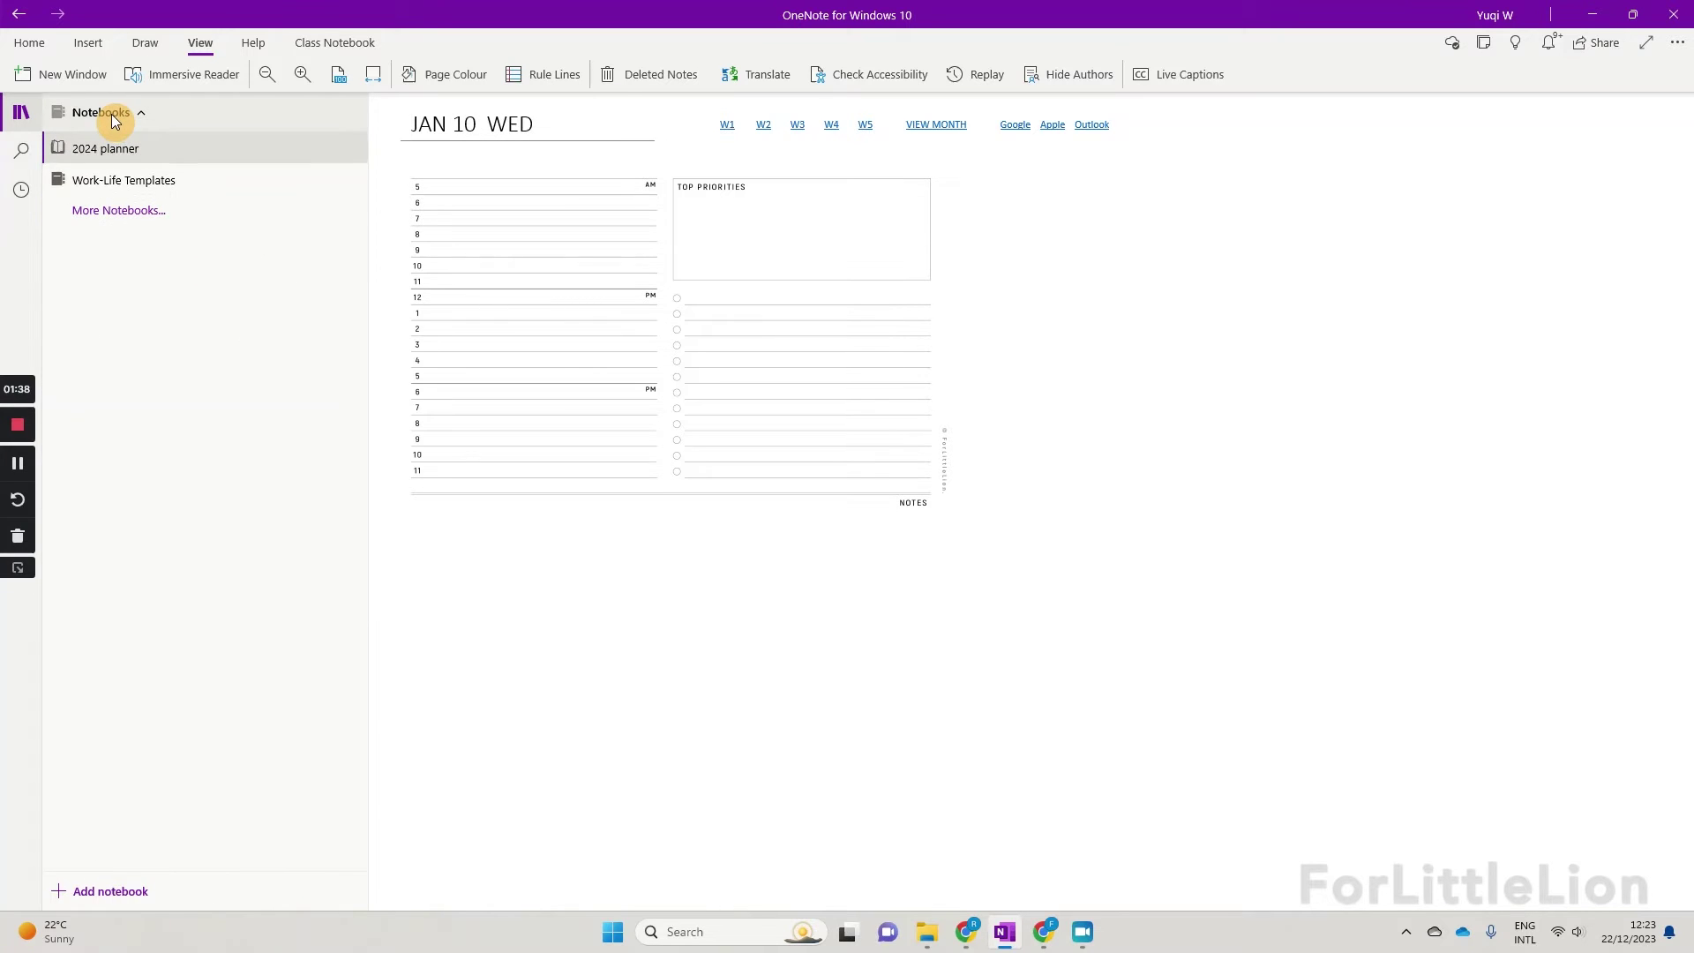
{"action": "left_click", "coordinate": [150, 183]}
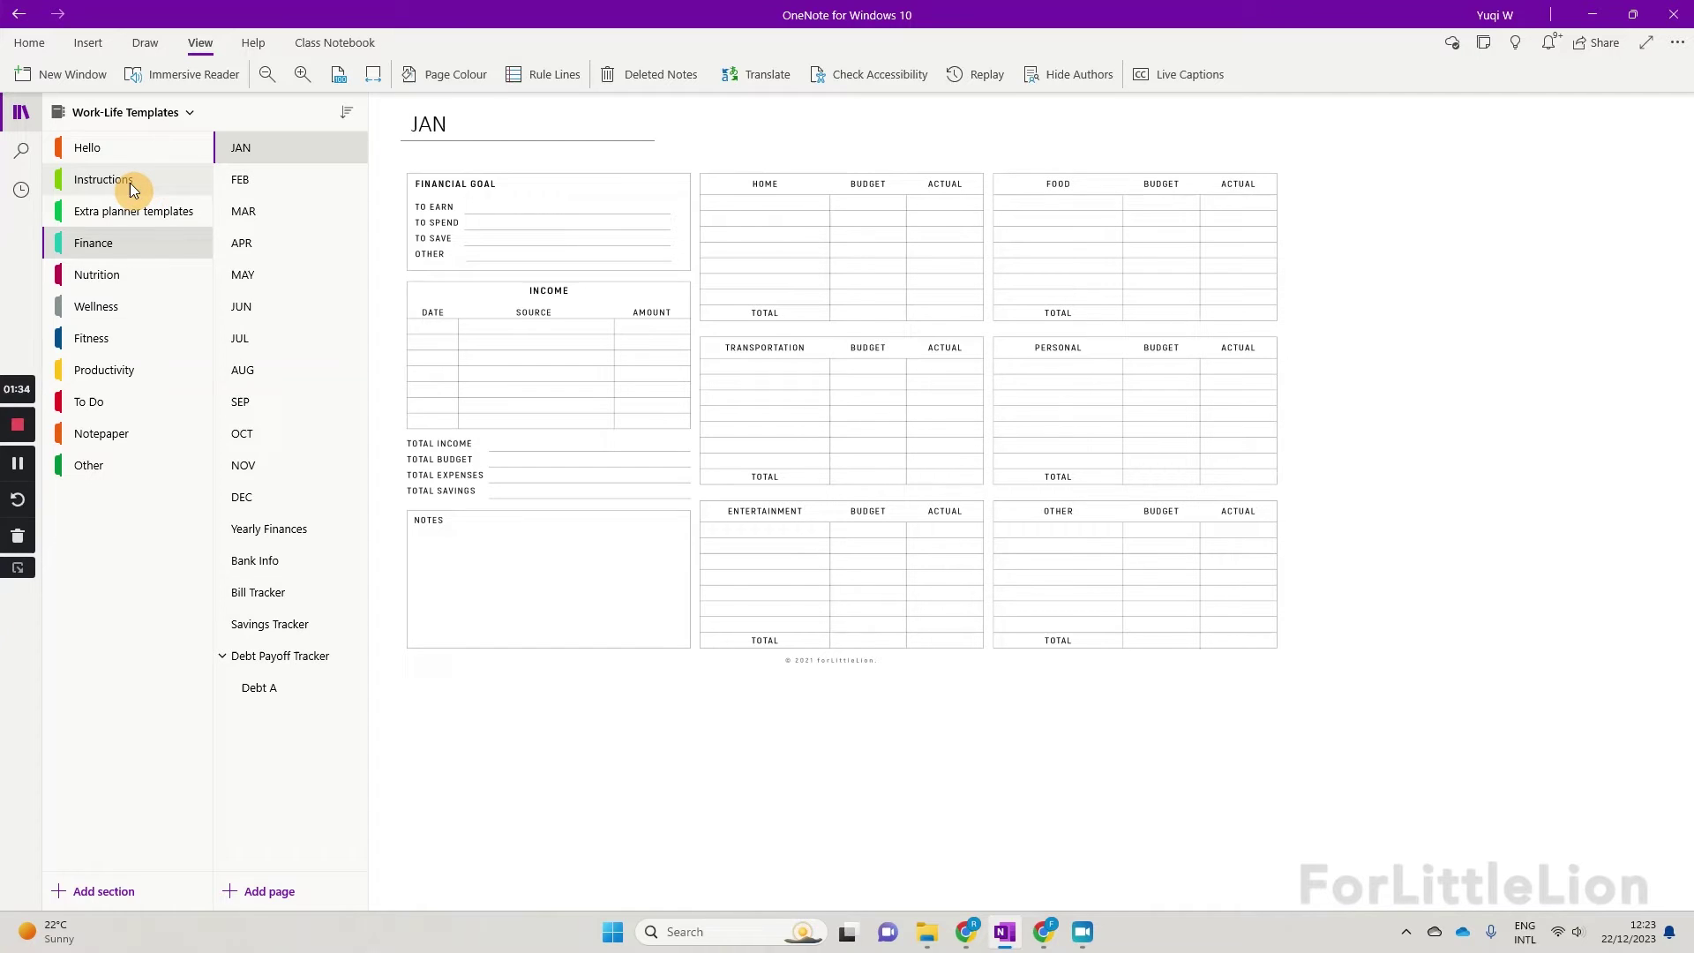
{"action": "left_click", "coordinate": [159, 288]}
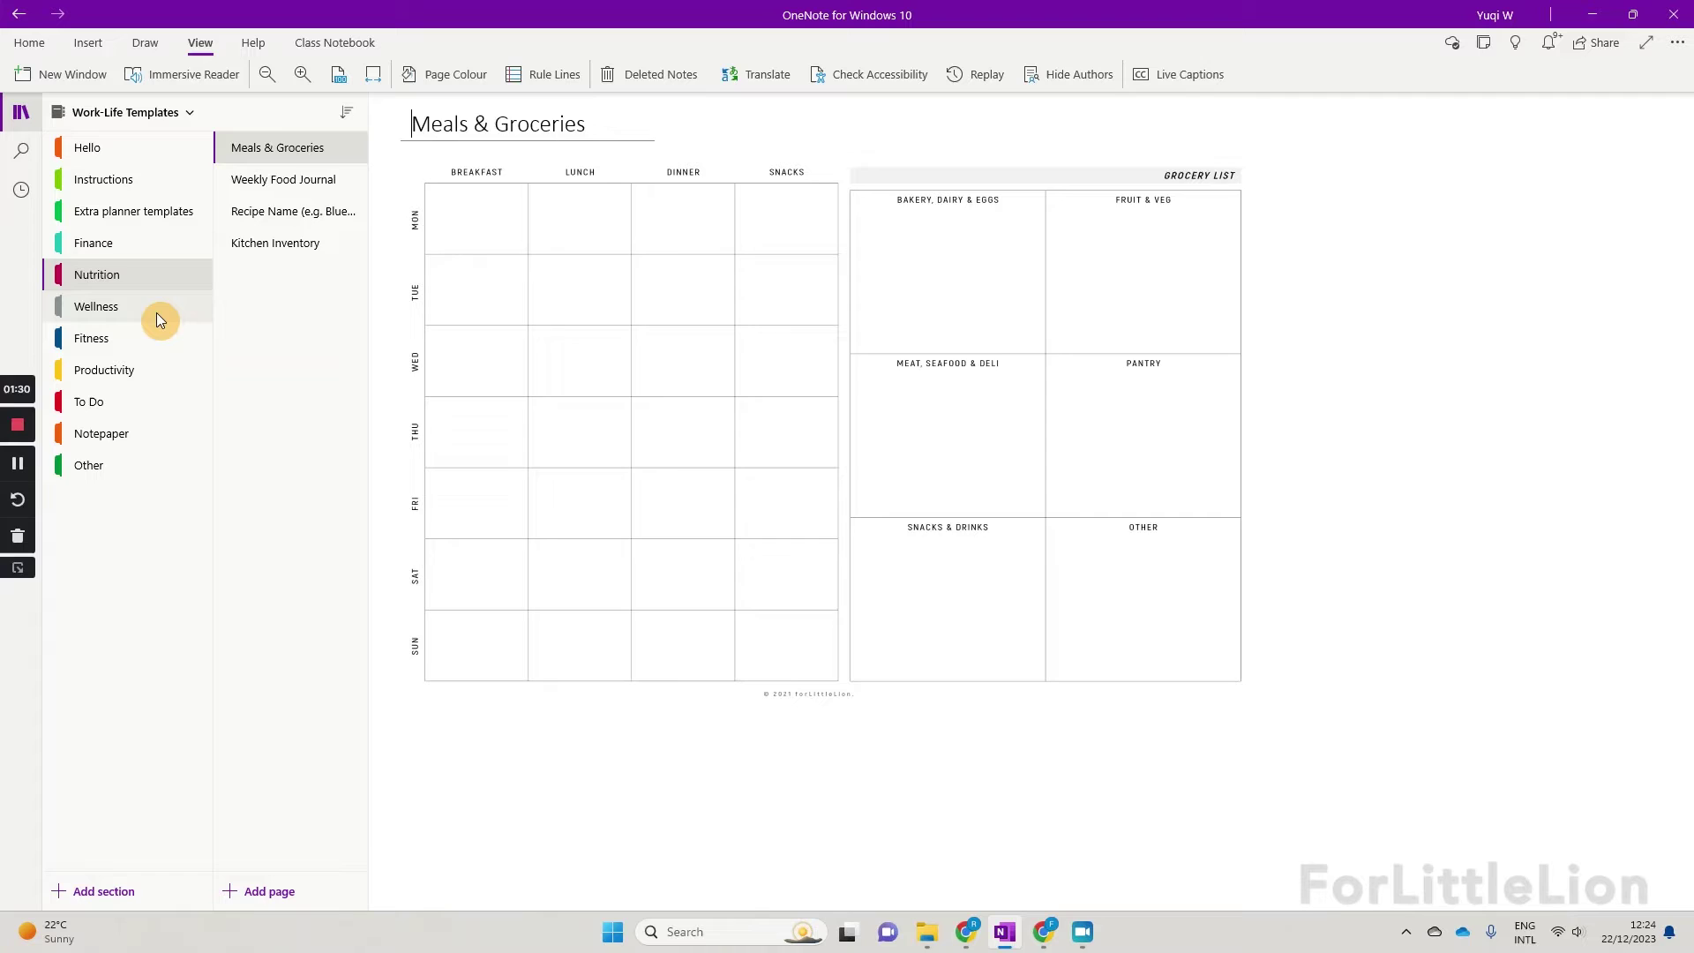
{"action": "left_click", "coordinate": [156, 313]}
{"action": "left_click", "coordinate": [155, 340]}
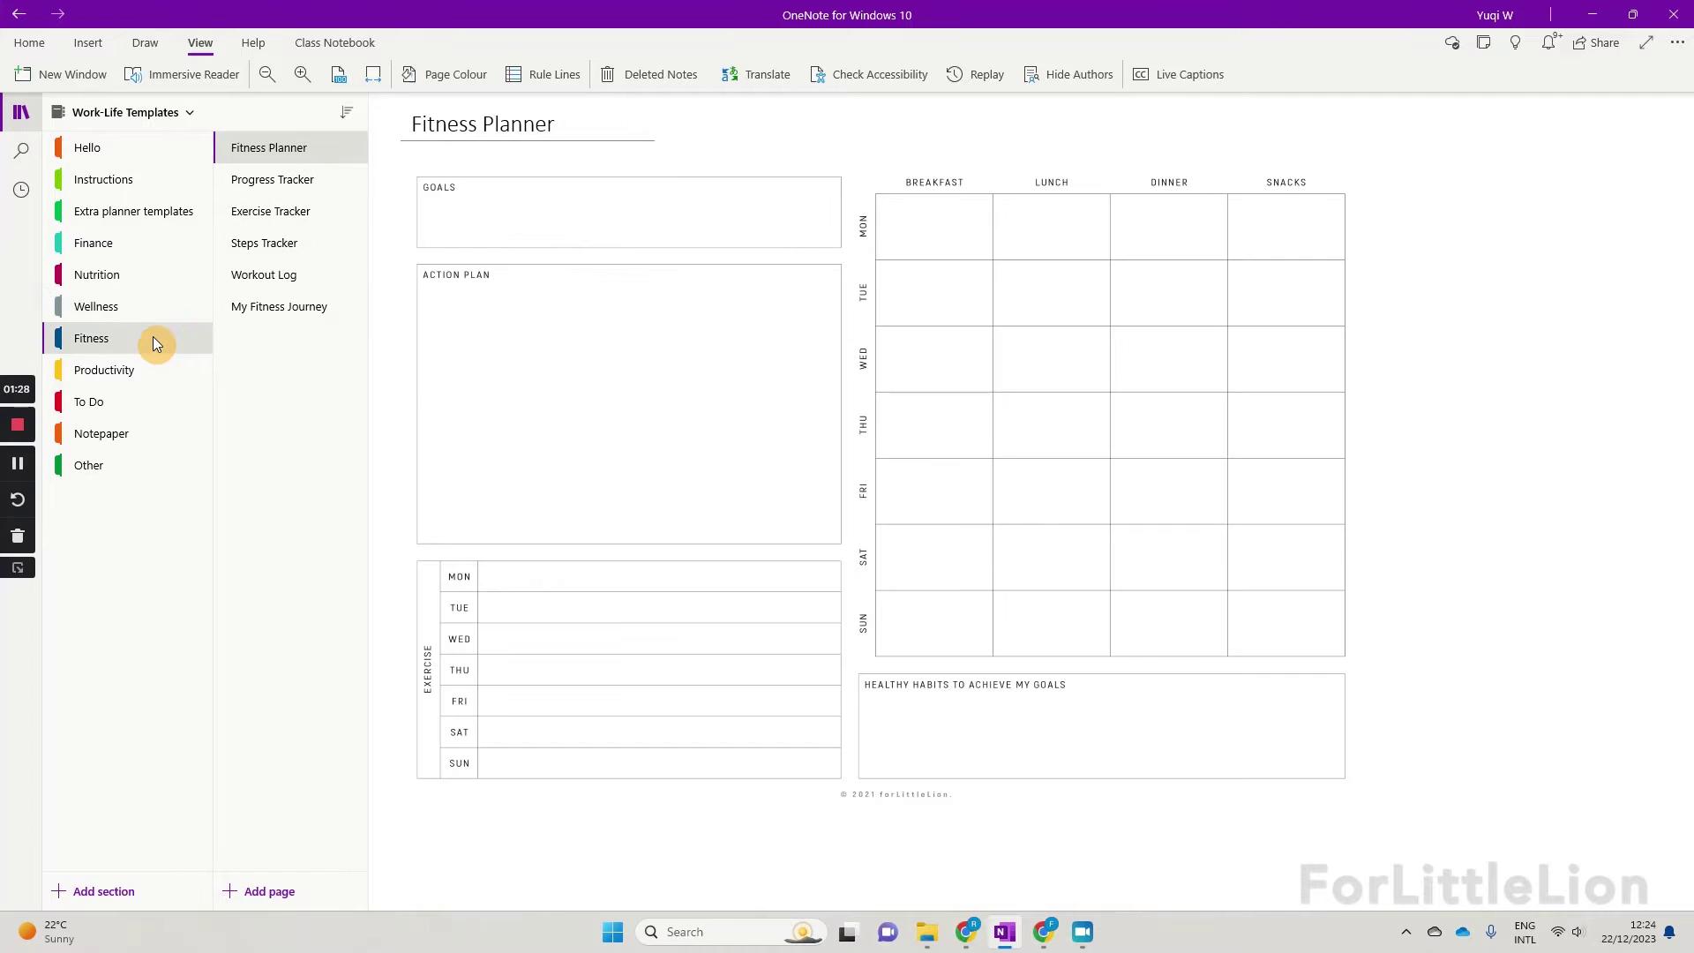
{"action": "left_click", "coordinate": [153, 381]}
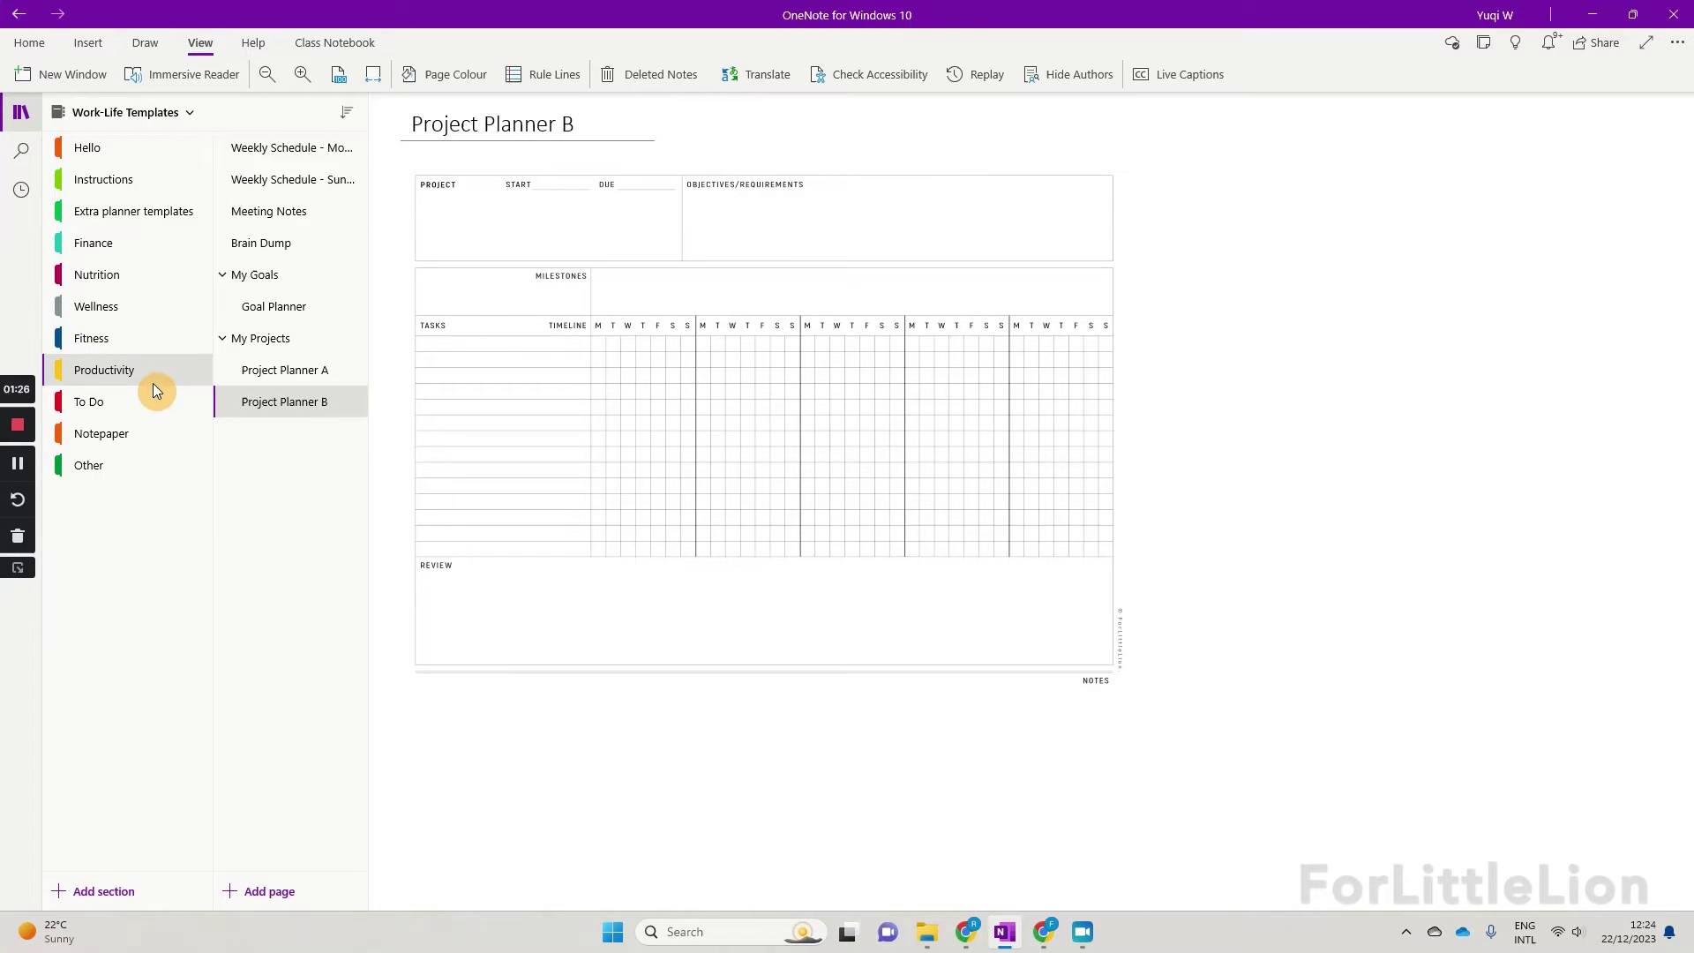
{"action": "left_click", "coordinate": [152, 401]}
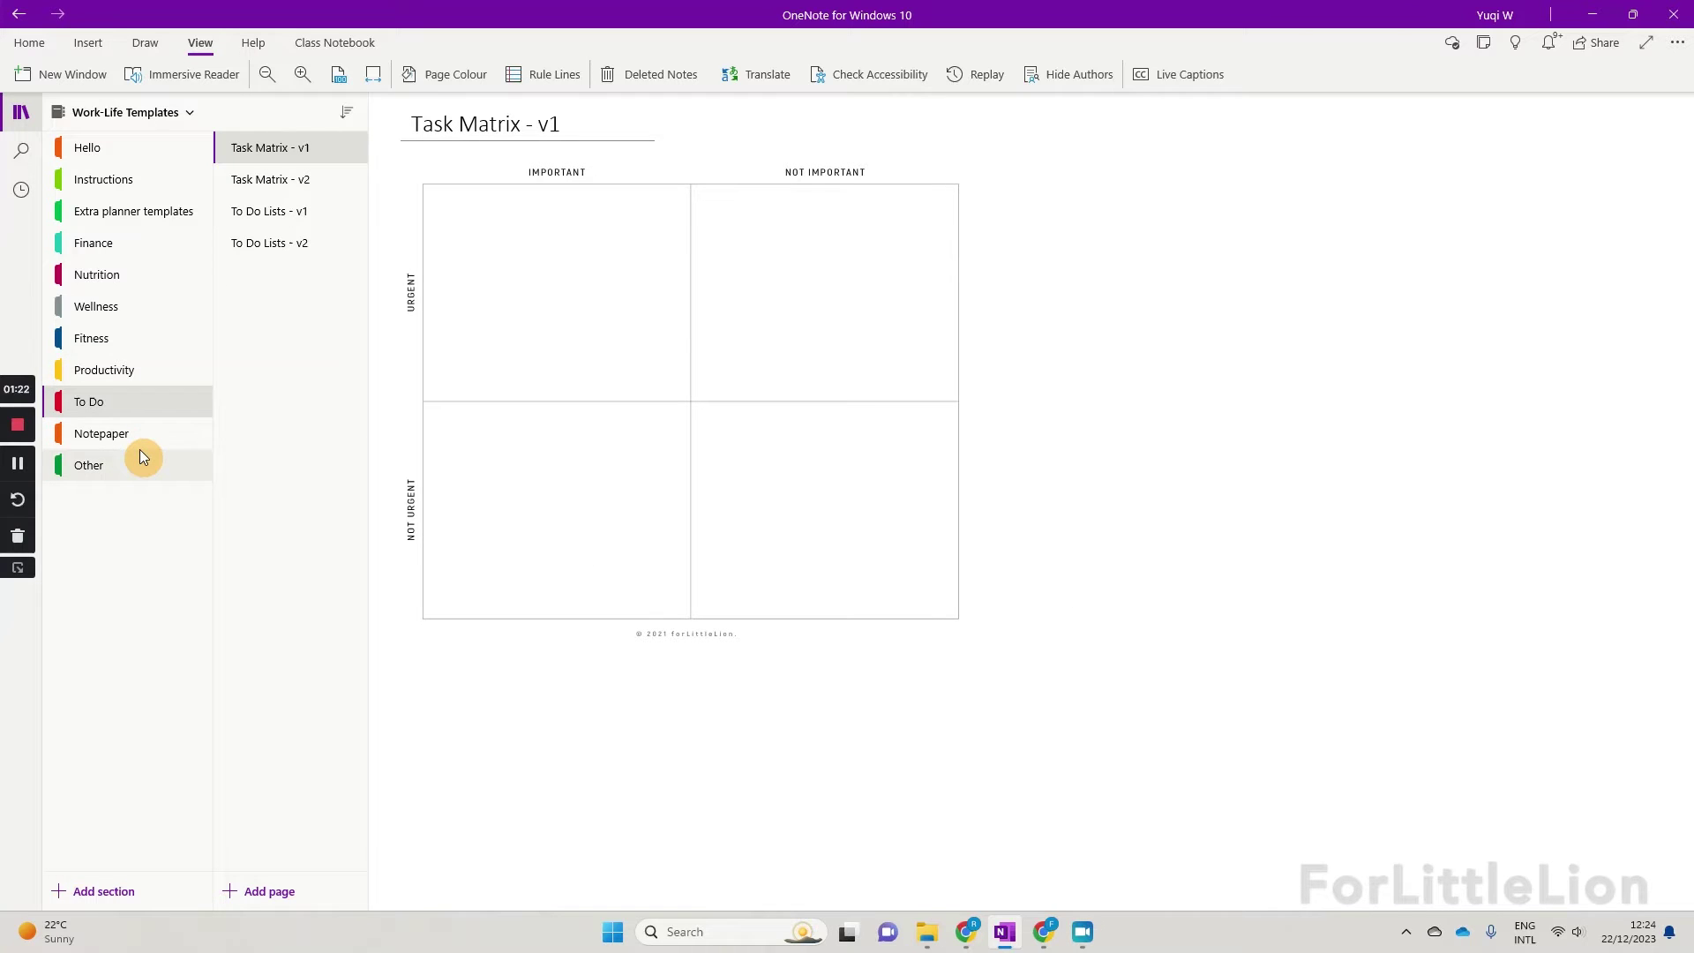
{"action": "left_click", "coordinate": [135, 114]}
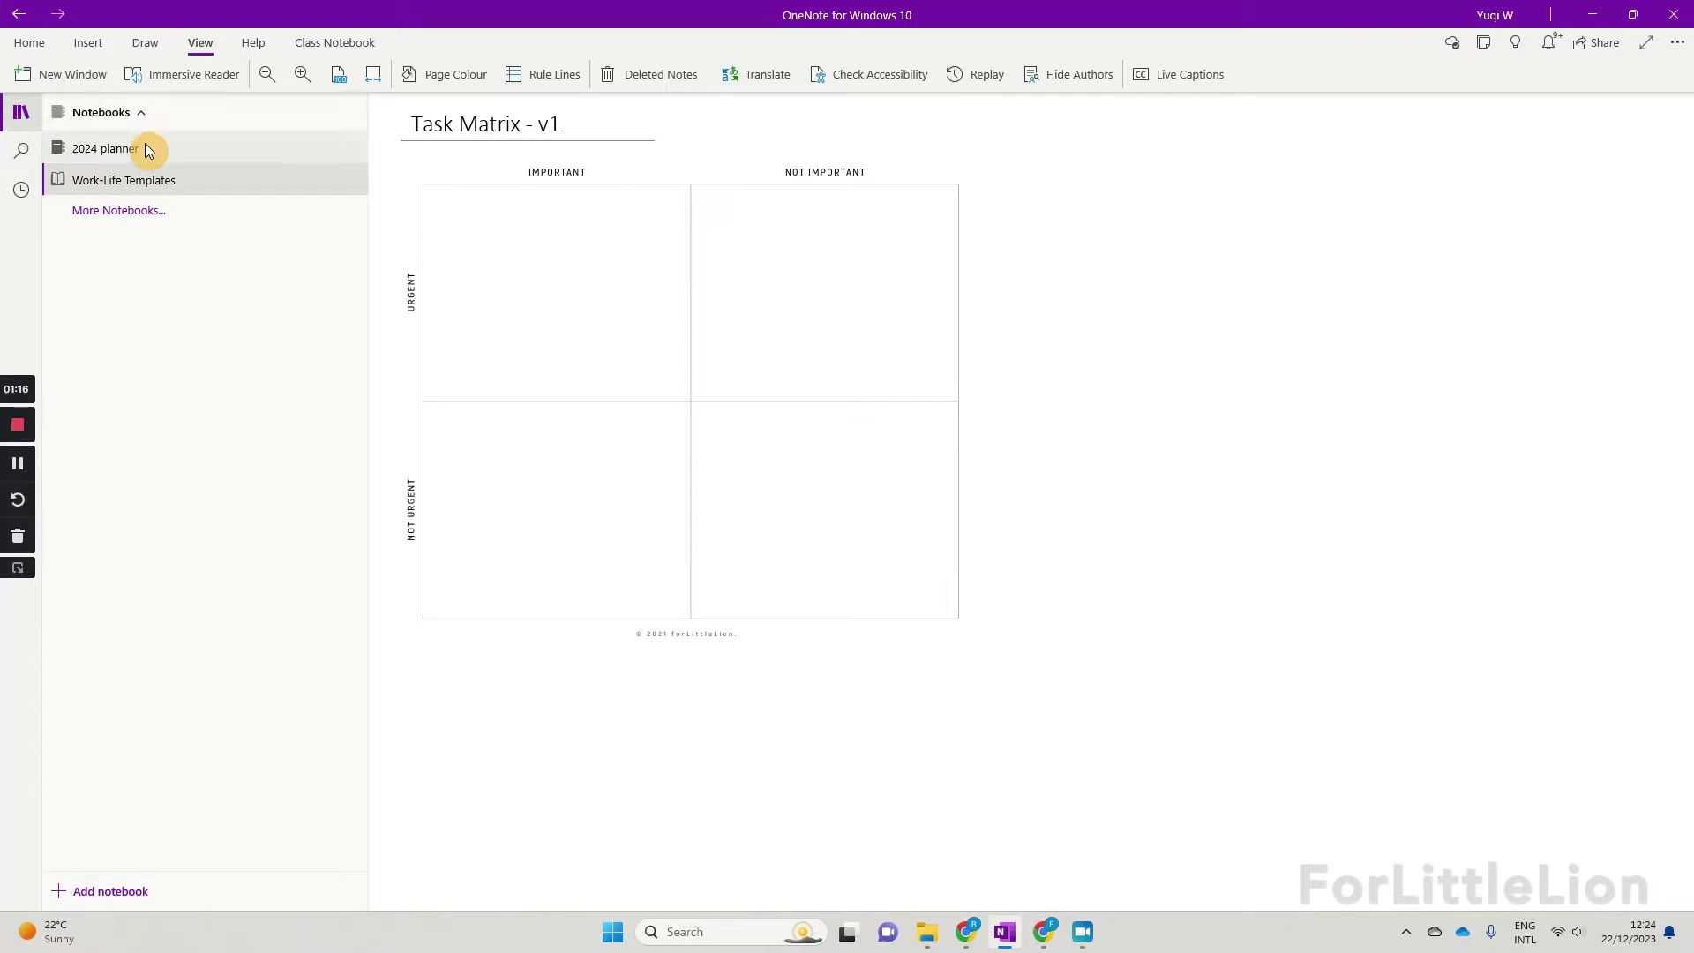
Step: From the 2024 planner's JANUARY page, test the 20, W3, VIEW MONTH, W2 and 27 links
{"action": "left_click", "coordinate": [144, 150]}
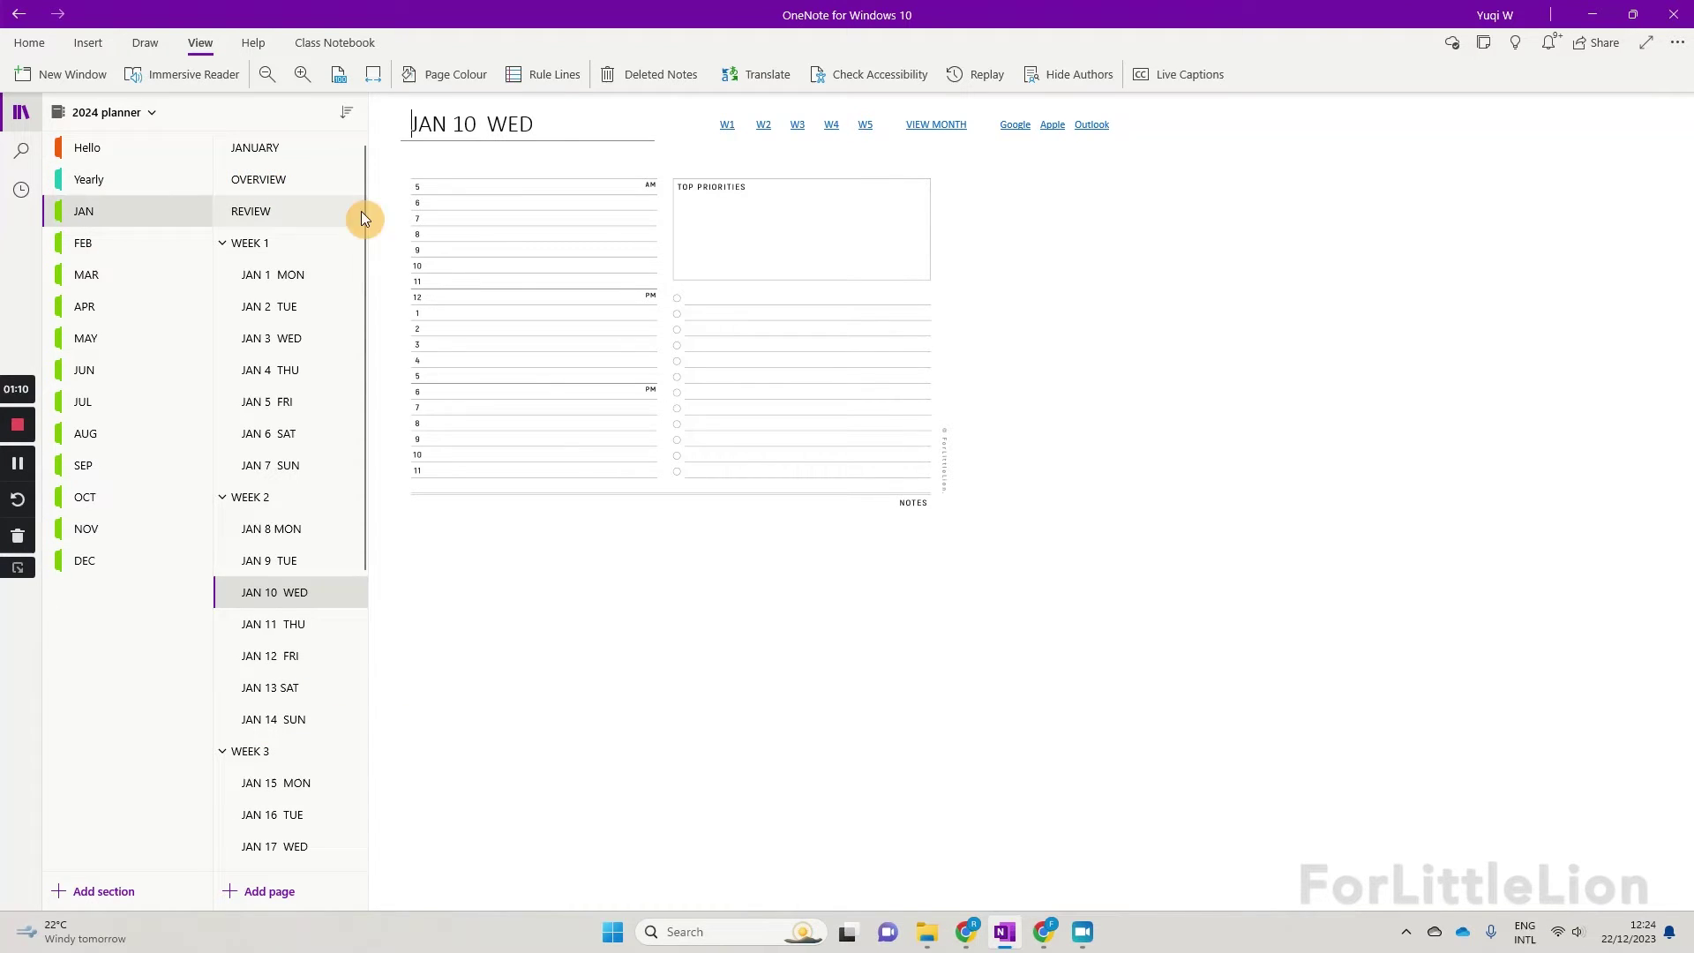
{"action": "left_click", "coordinate": [327, 155]}
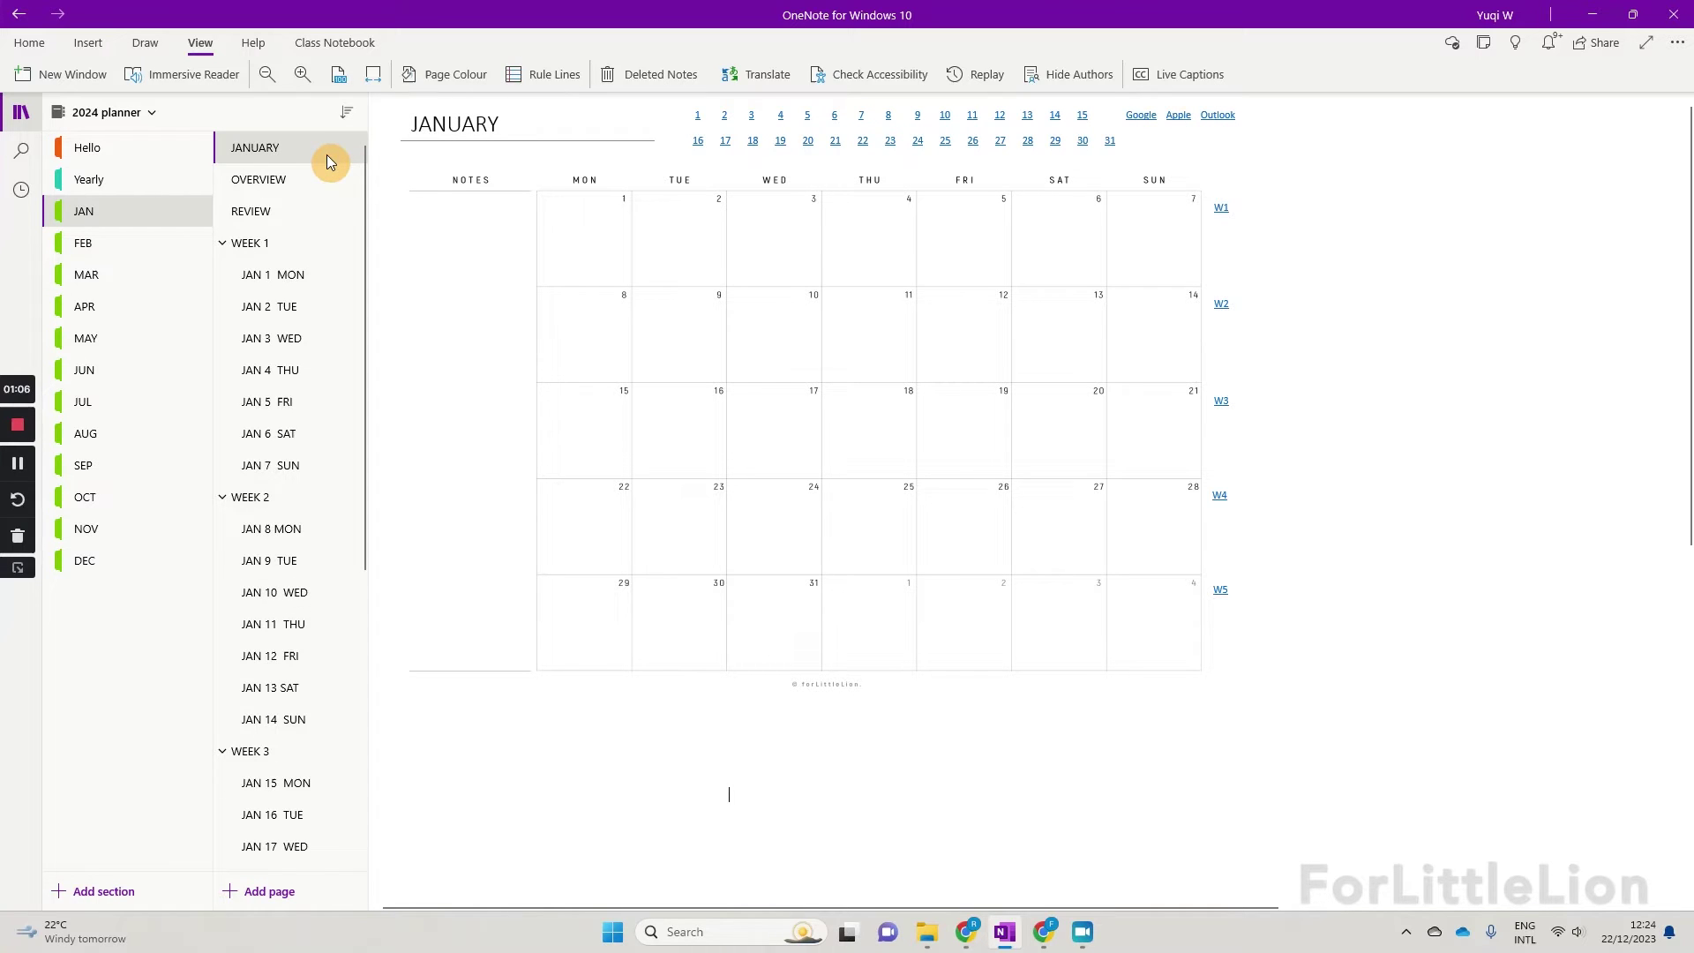
{"action": "left_click", "coordinate": [808, 143]}
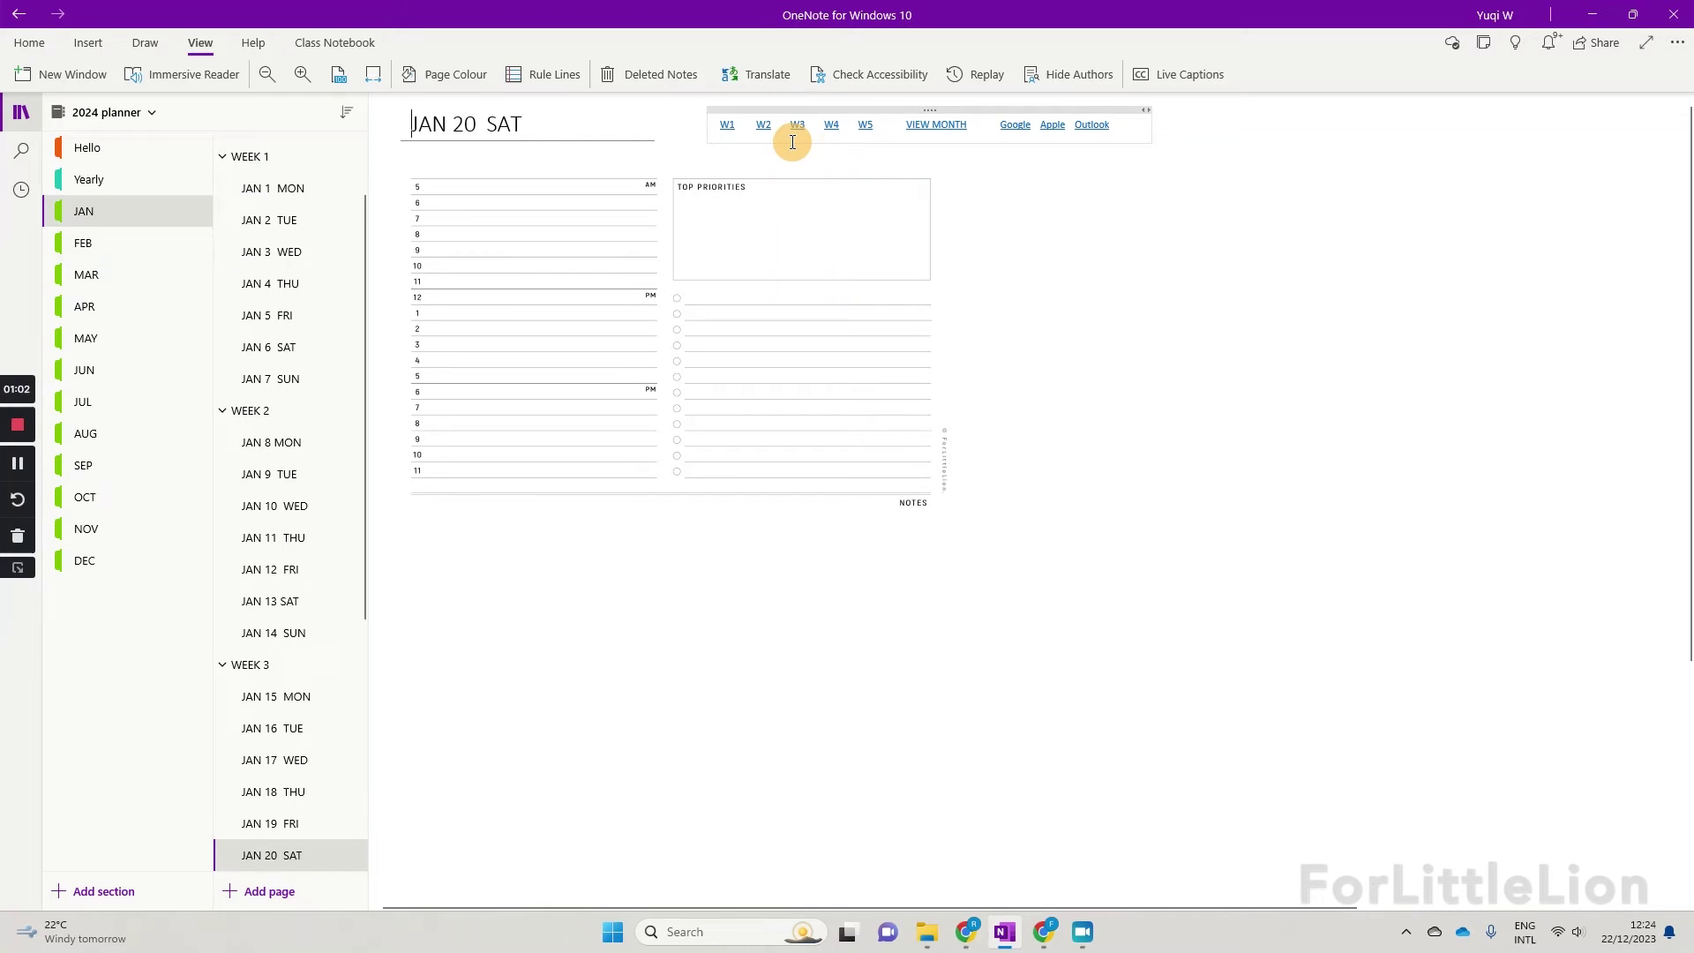
{"action": "left_click", "coordinate": [798, 131]}
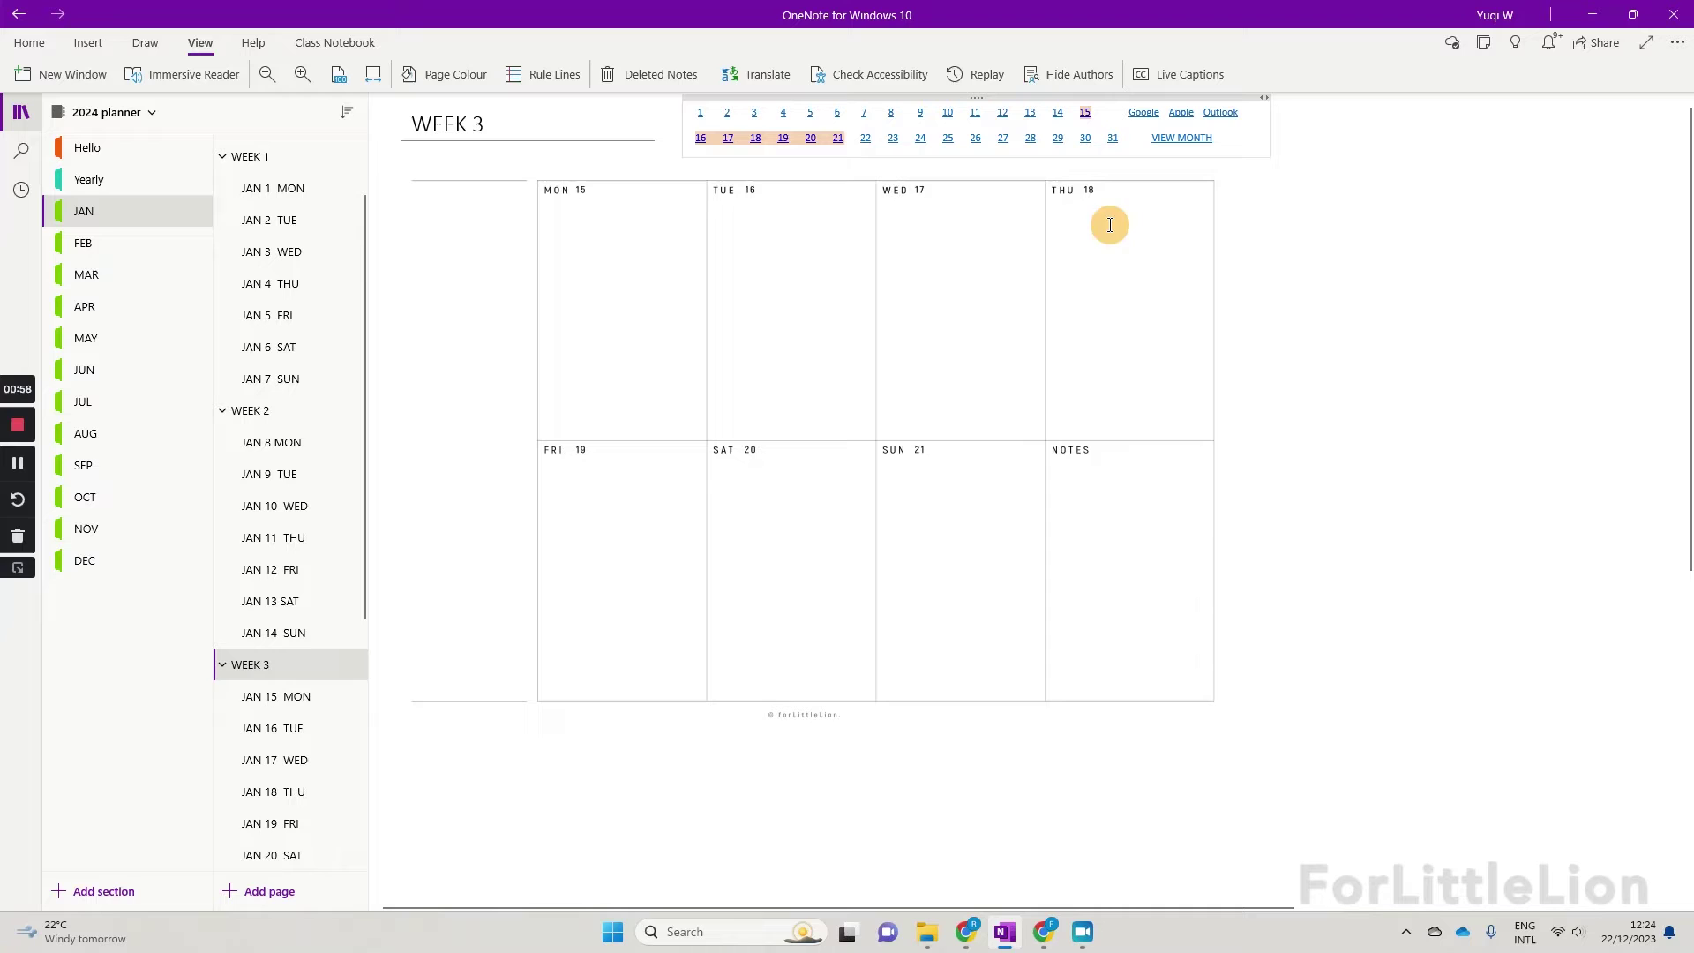
{"action": "left_click", "coordinate": [1180, 141]}
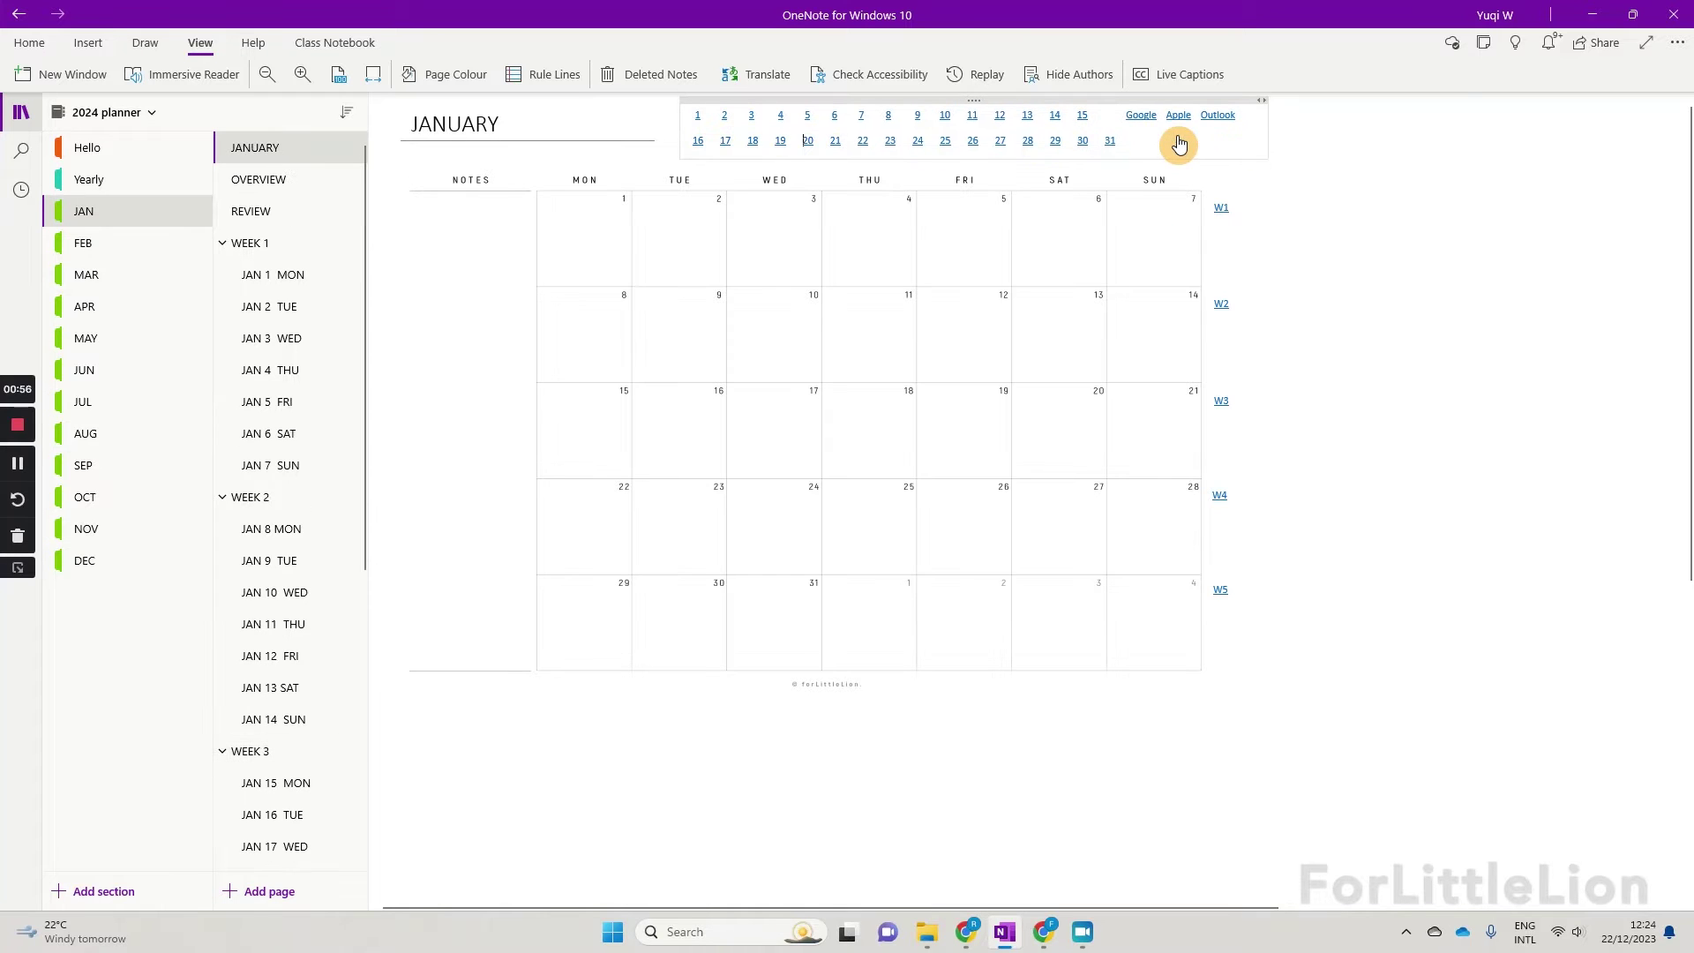
{"action": "left_click", "coordinate": [1222, 307]}
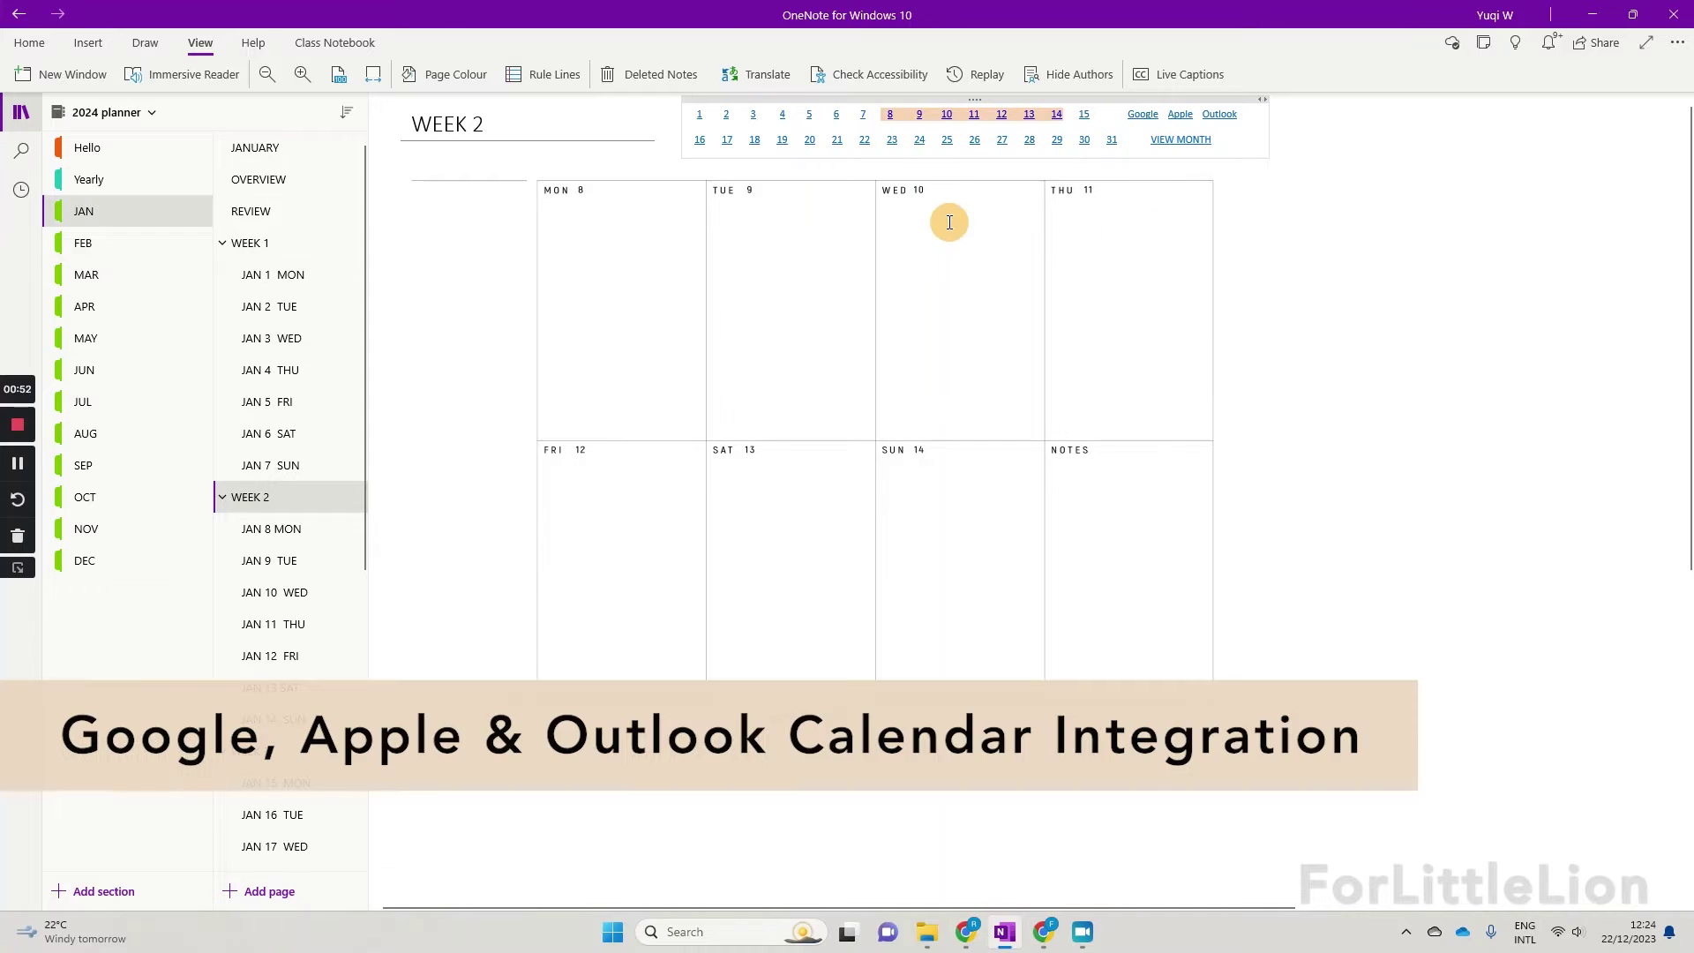
{"action": "left_click", "coordinate": [1002, 141]}
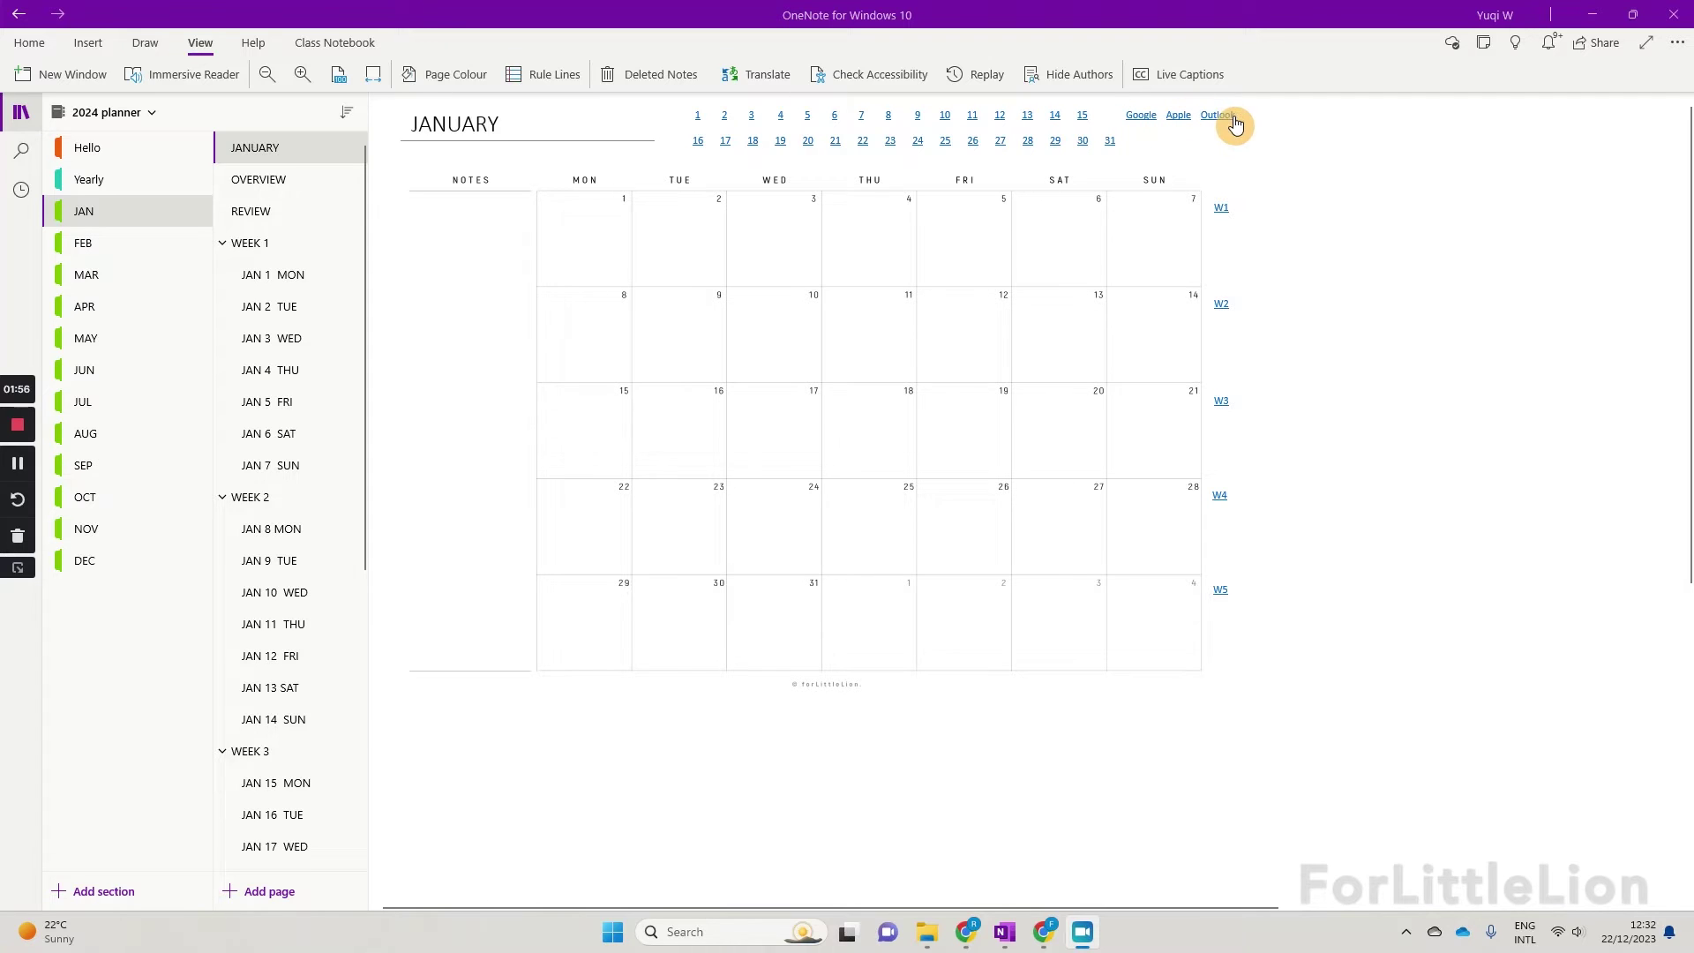
Step: Open the JAN 2 TUE page from WEEK 1 and start a new Google Calendar event from its link
{"action": "left_click", "coordinate": [276, 245]}
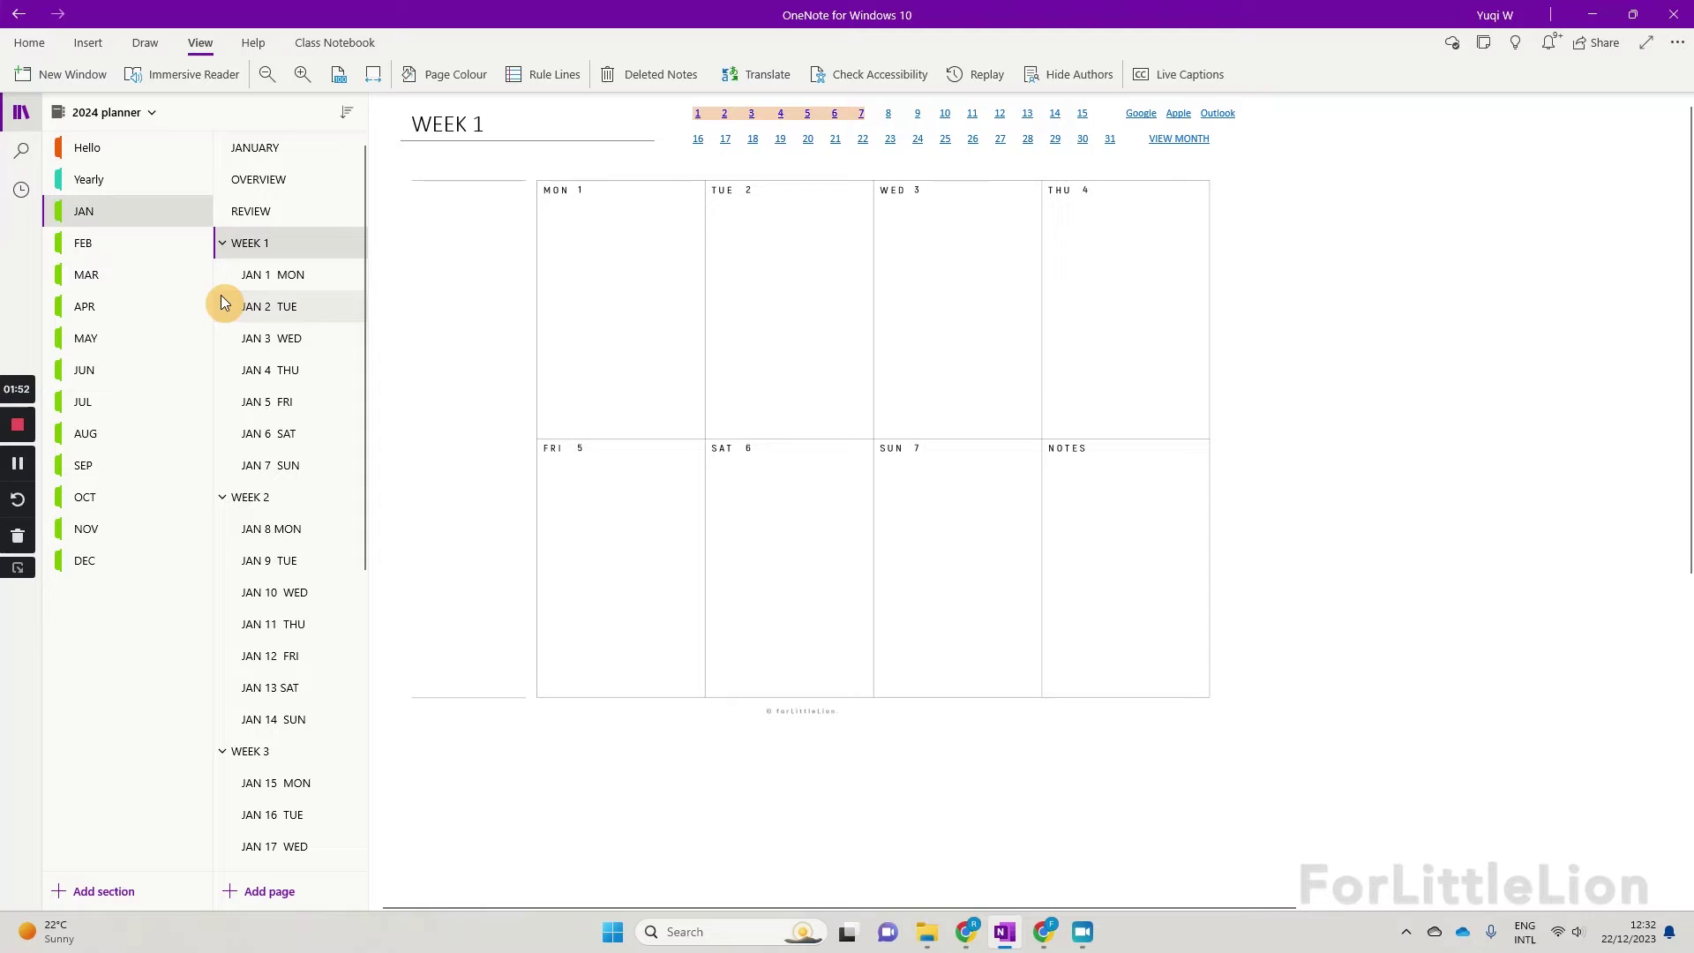
{"action": "left_click", "coordinate": [273, 294]}
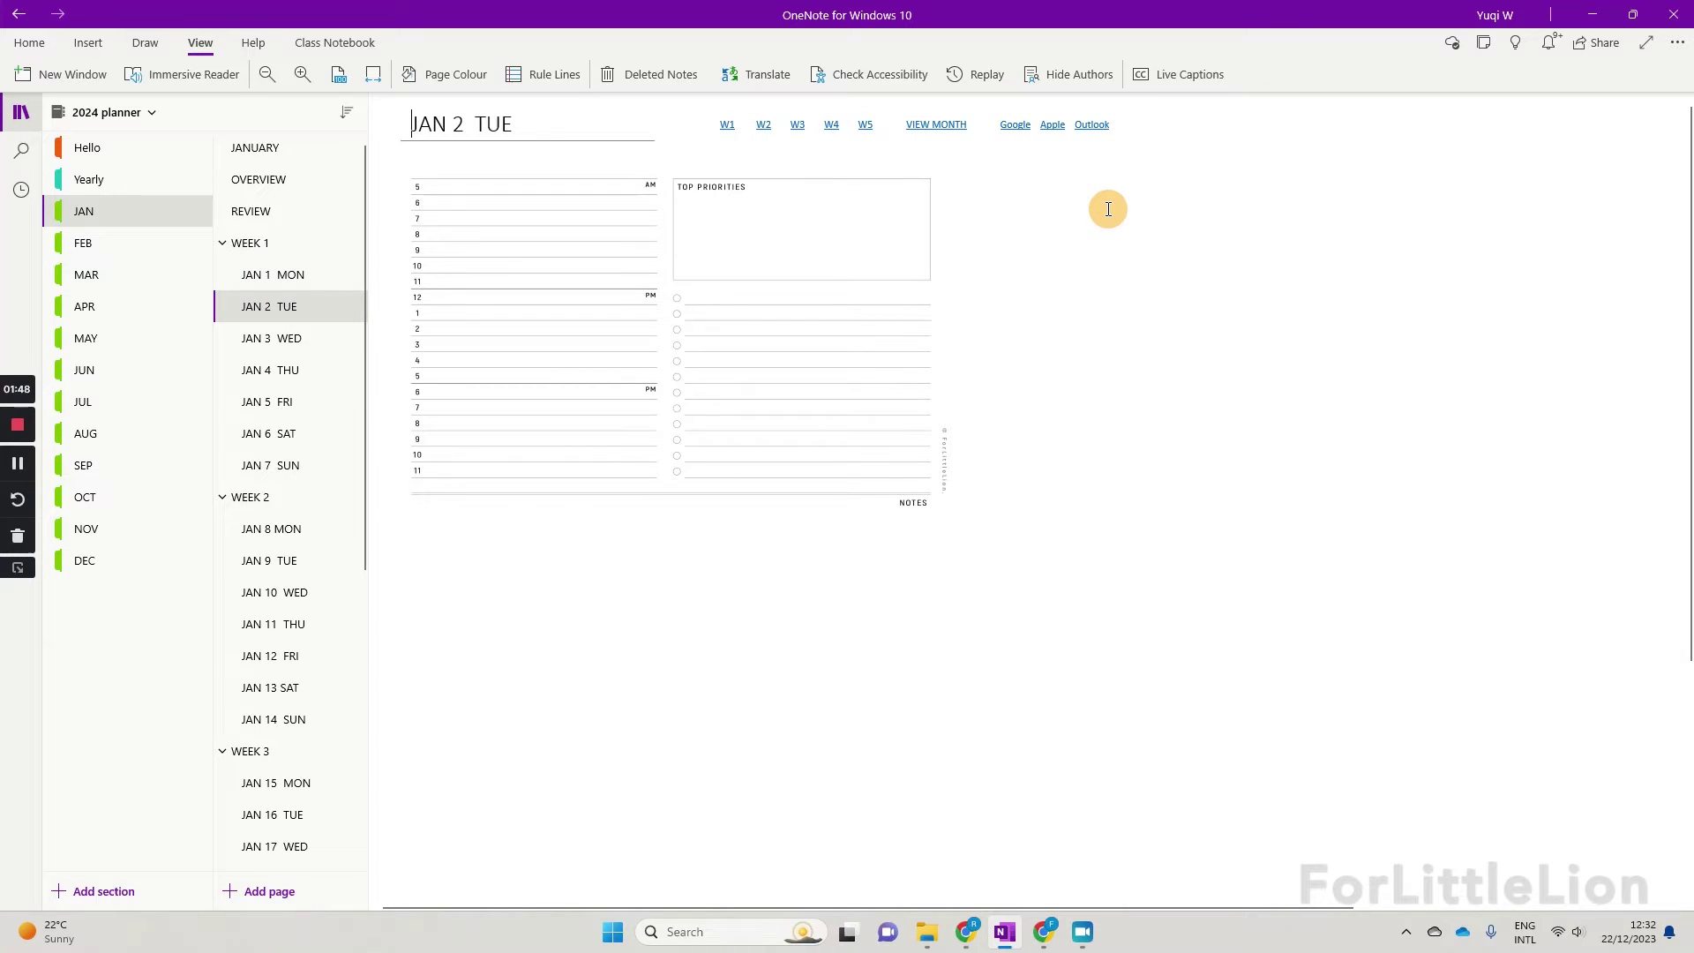
{"action": "left_click", "coordinate": [1015, 132]}
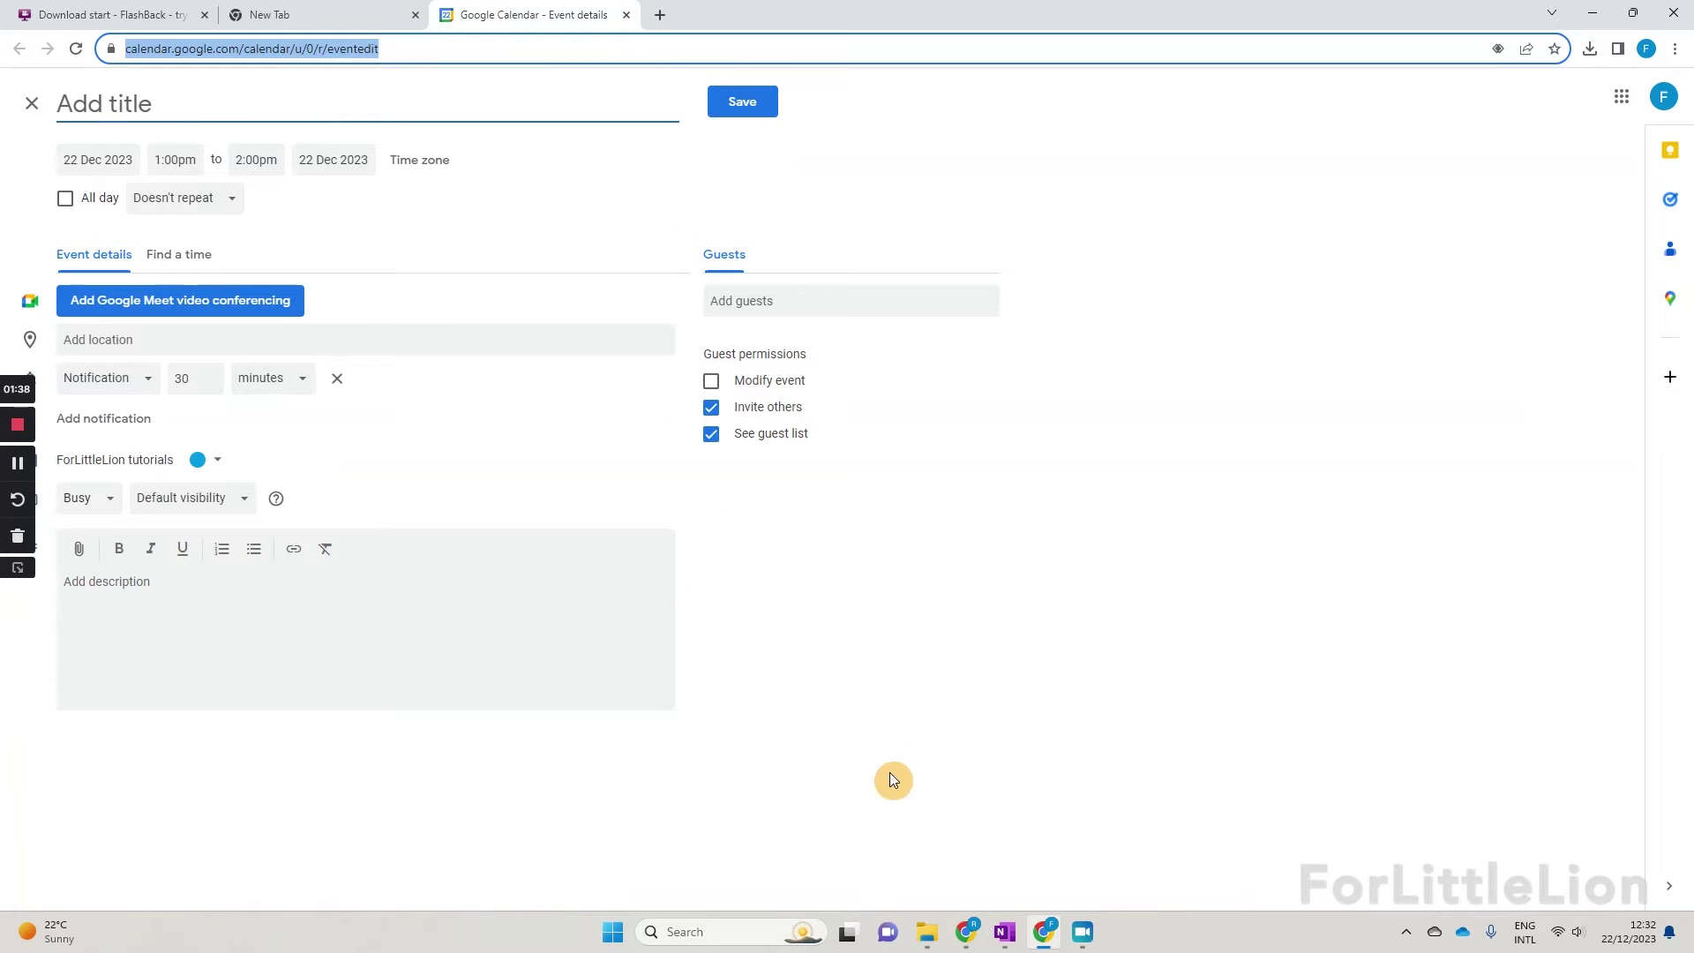
Step: Sign in to Outlook.com with the account e-mail and password via the planner's Outlook link
{"action": "left_click", "coordinate": [1004, 931]}
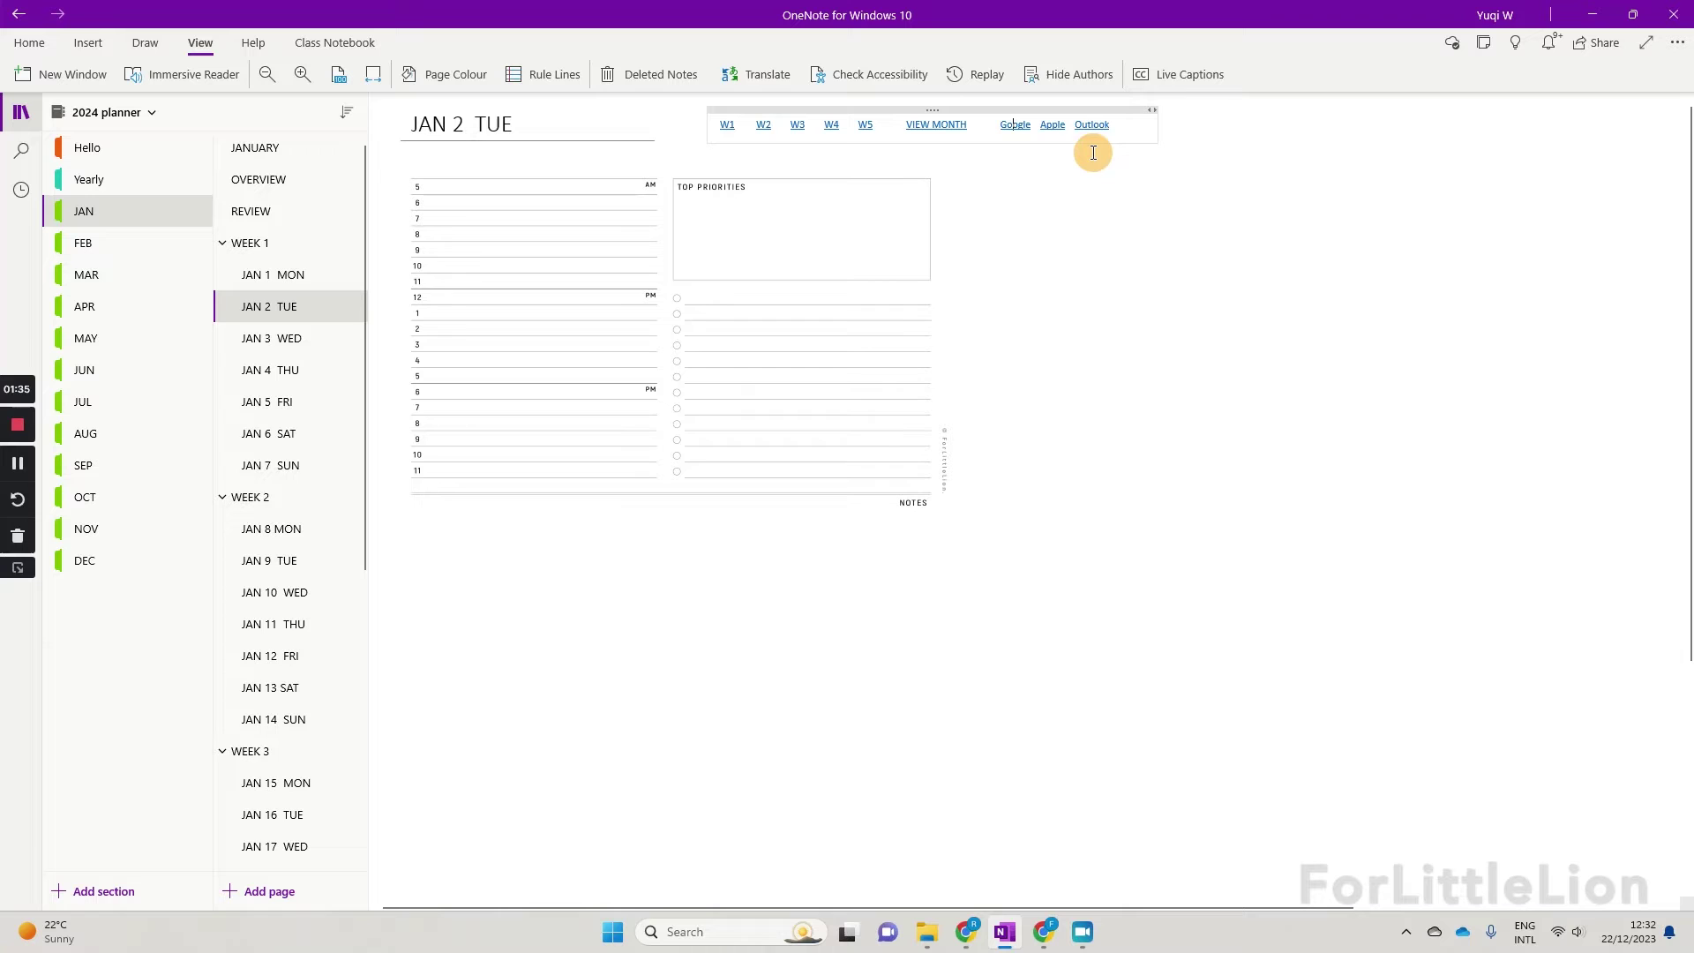
{"action": "left_click", "coordinate": [1094, 133]}
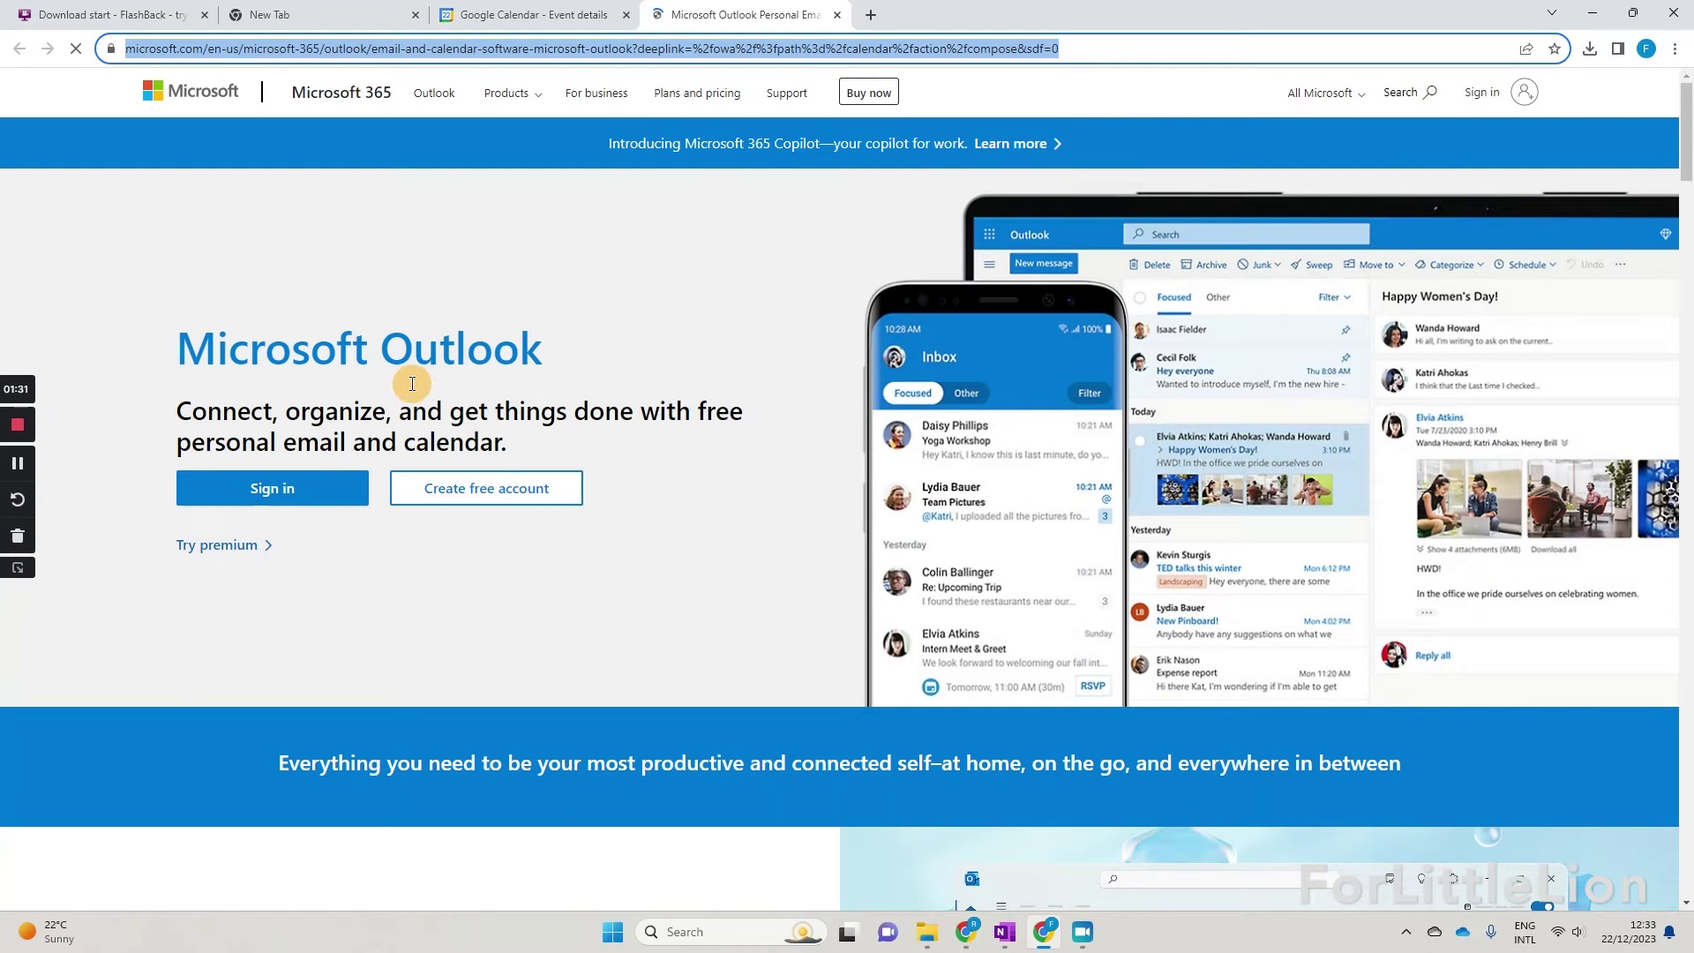
{"action": "left_click", "coordinate": [310, 485]}
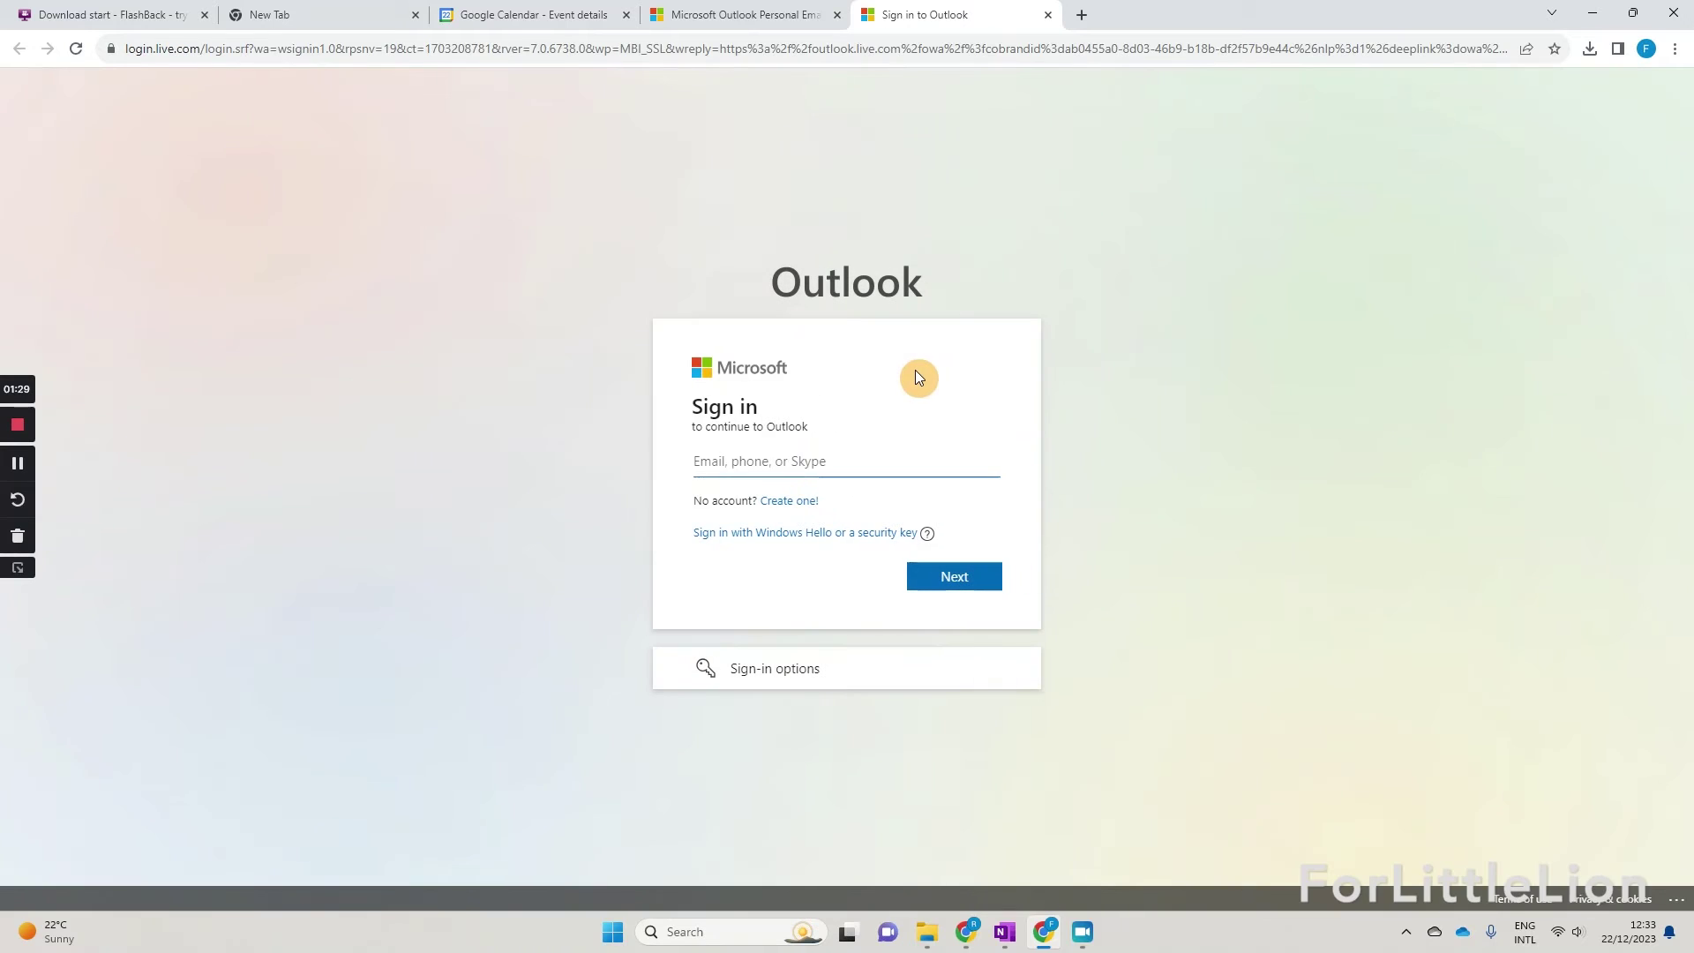
{"action": "left_click", "coordinate": [758, 460]}
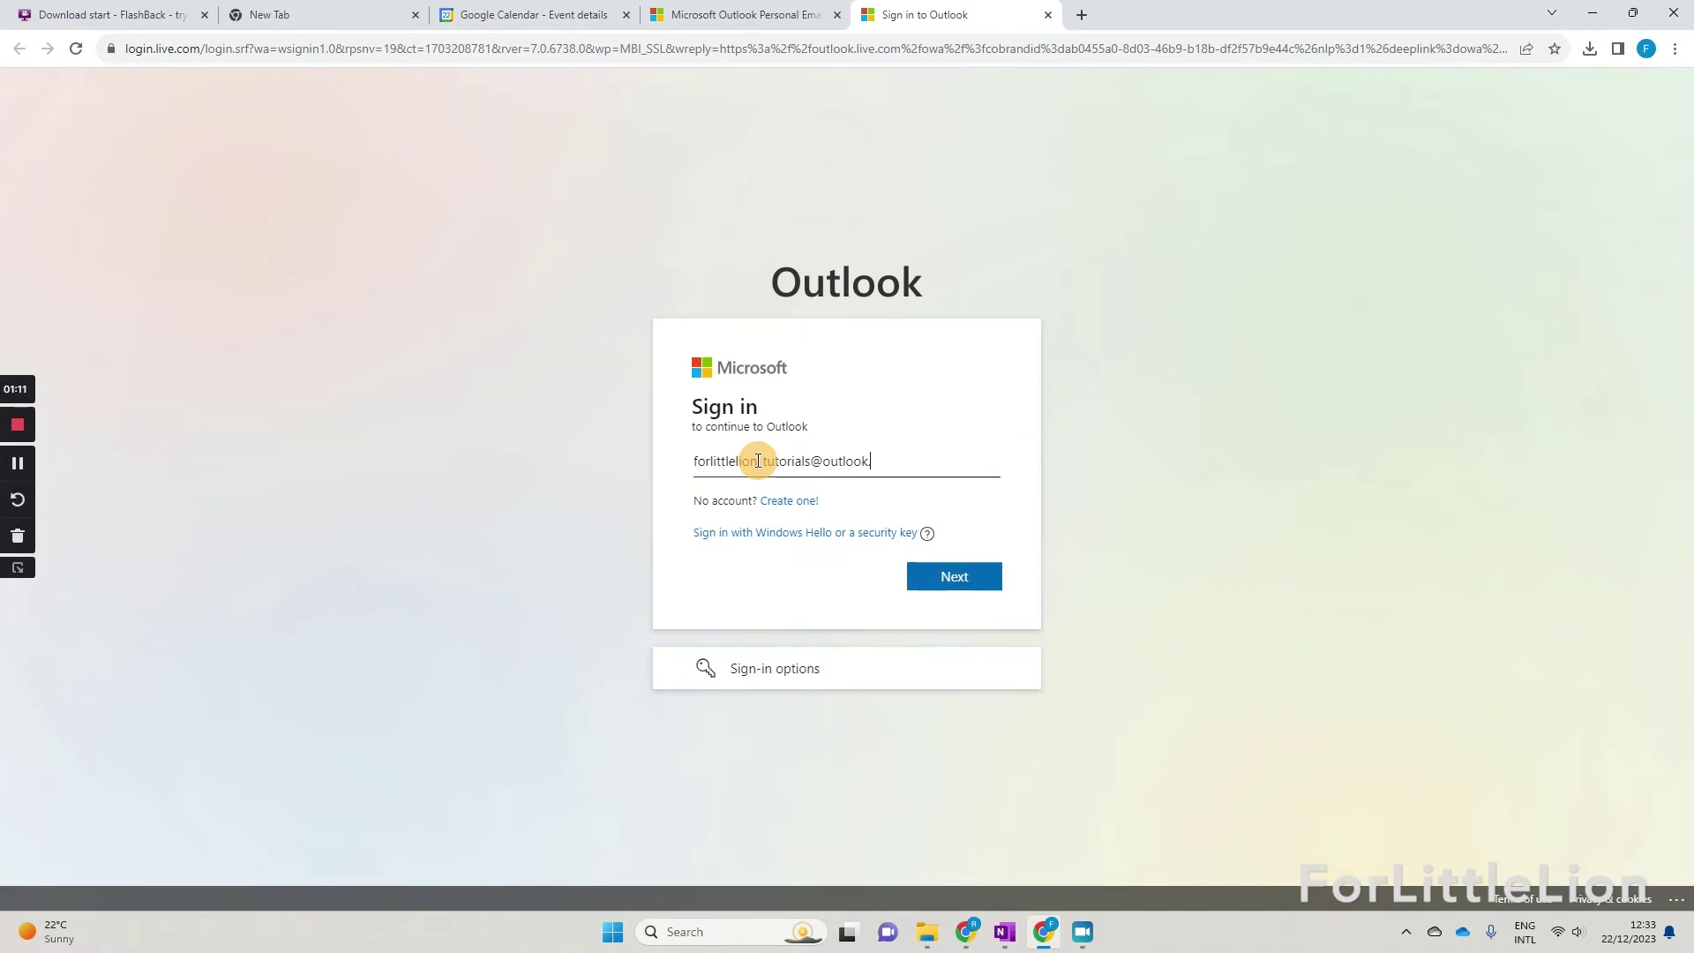
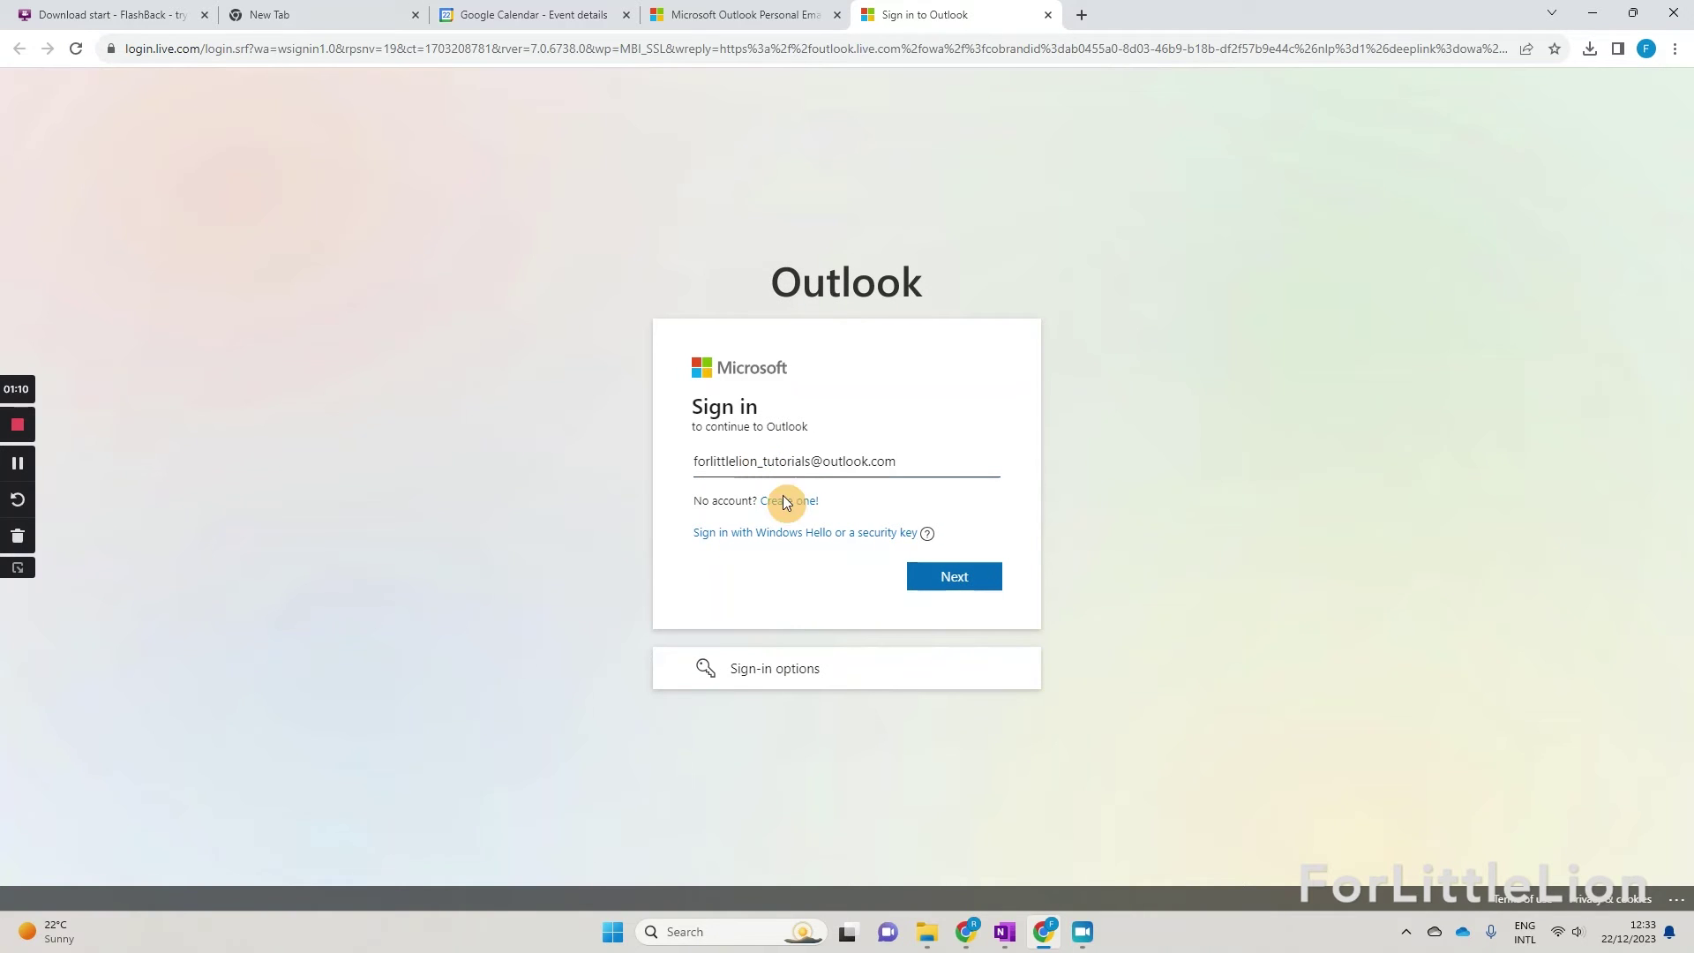
{"action": "left_click", "coordinate": [938, 577]}
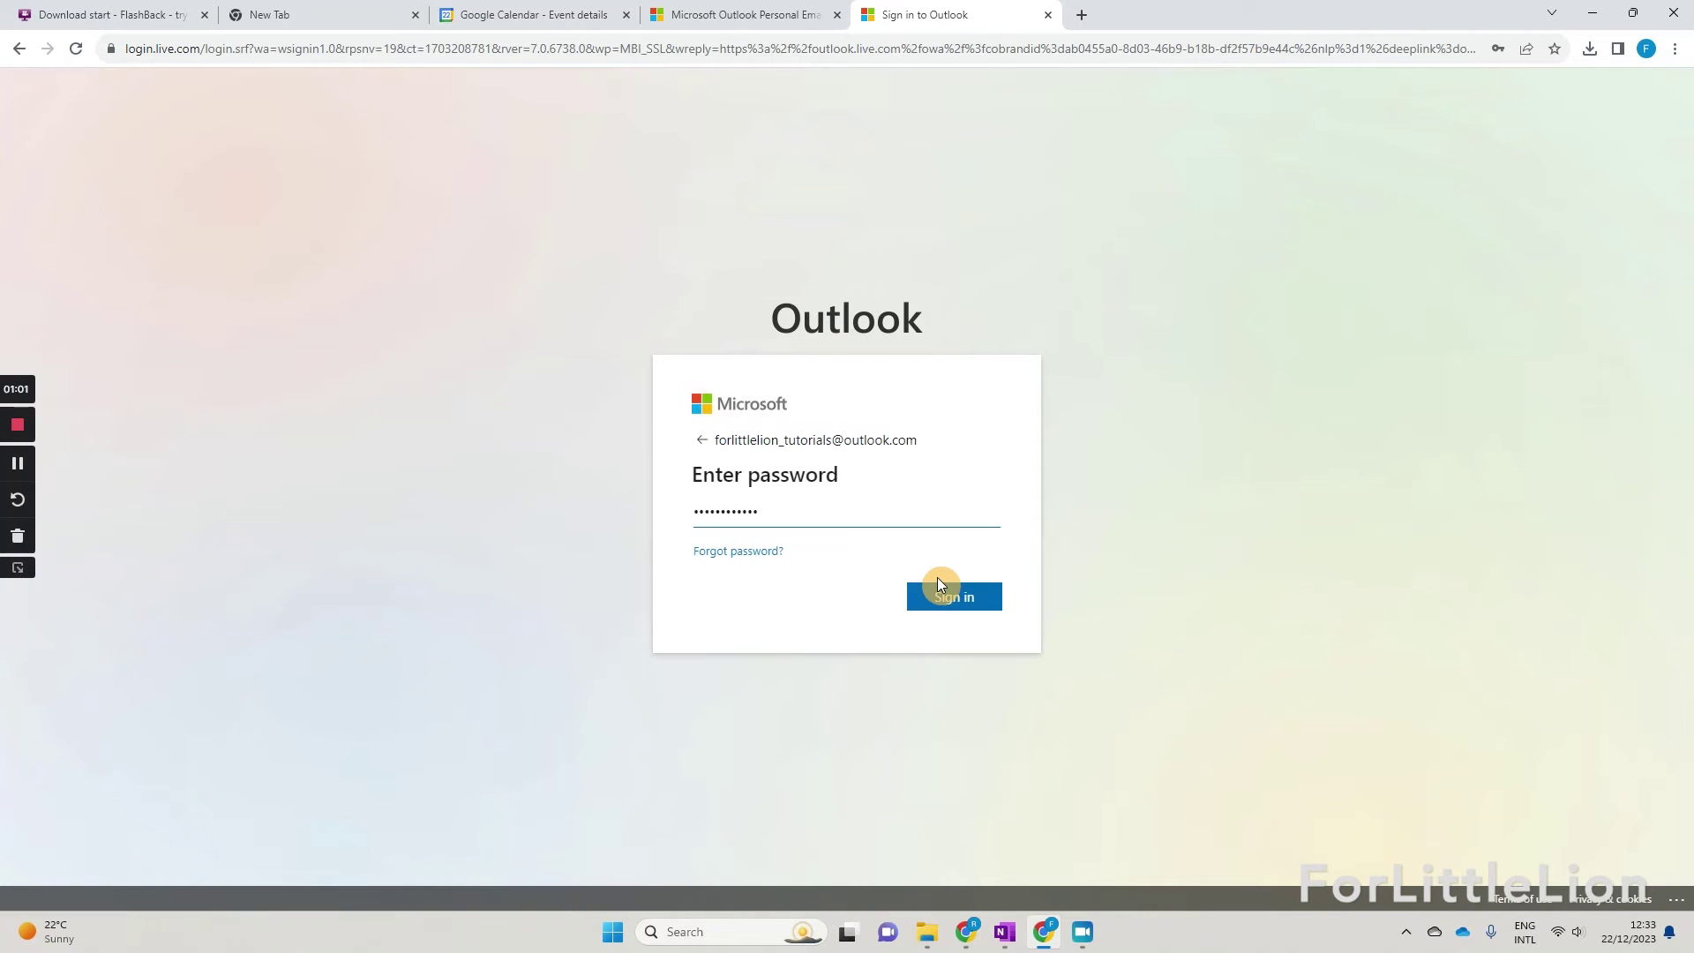
{"action": "left_click", "coordinate": [936, 584]}
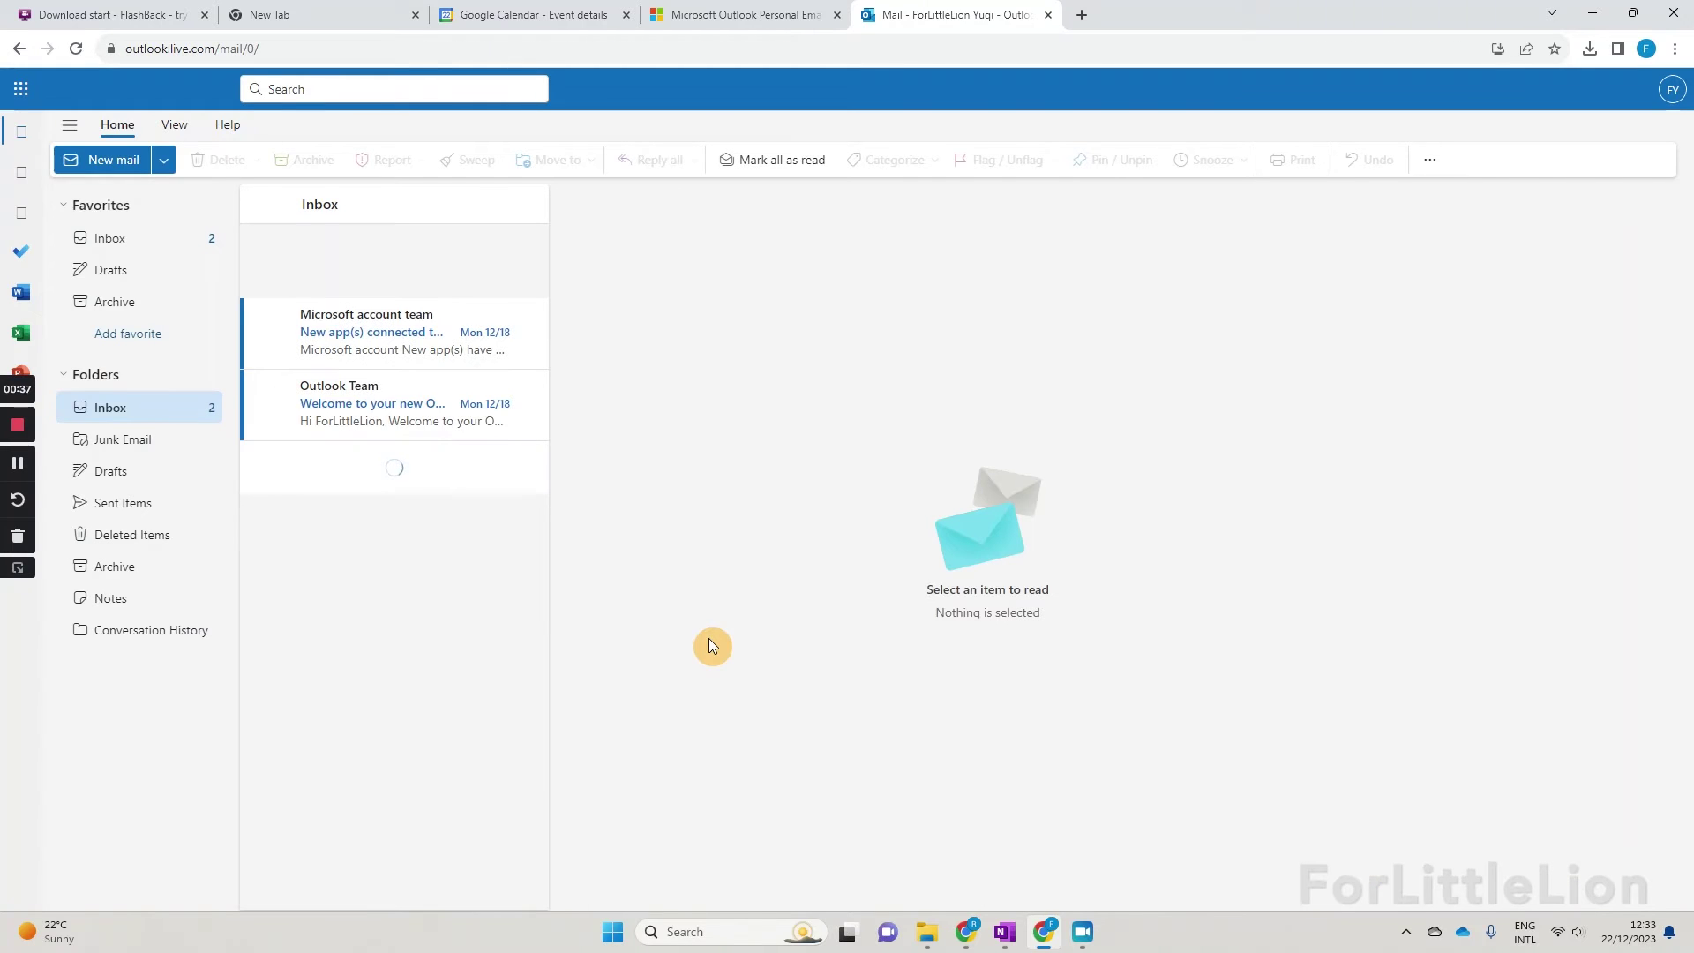
{"action": "left_click", "coordinate": [1006, 937]}
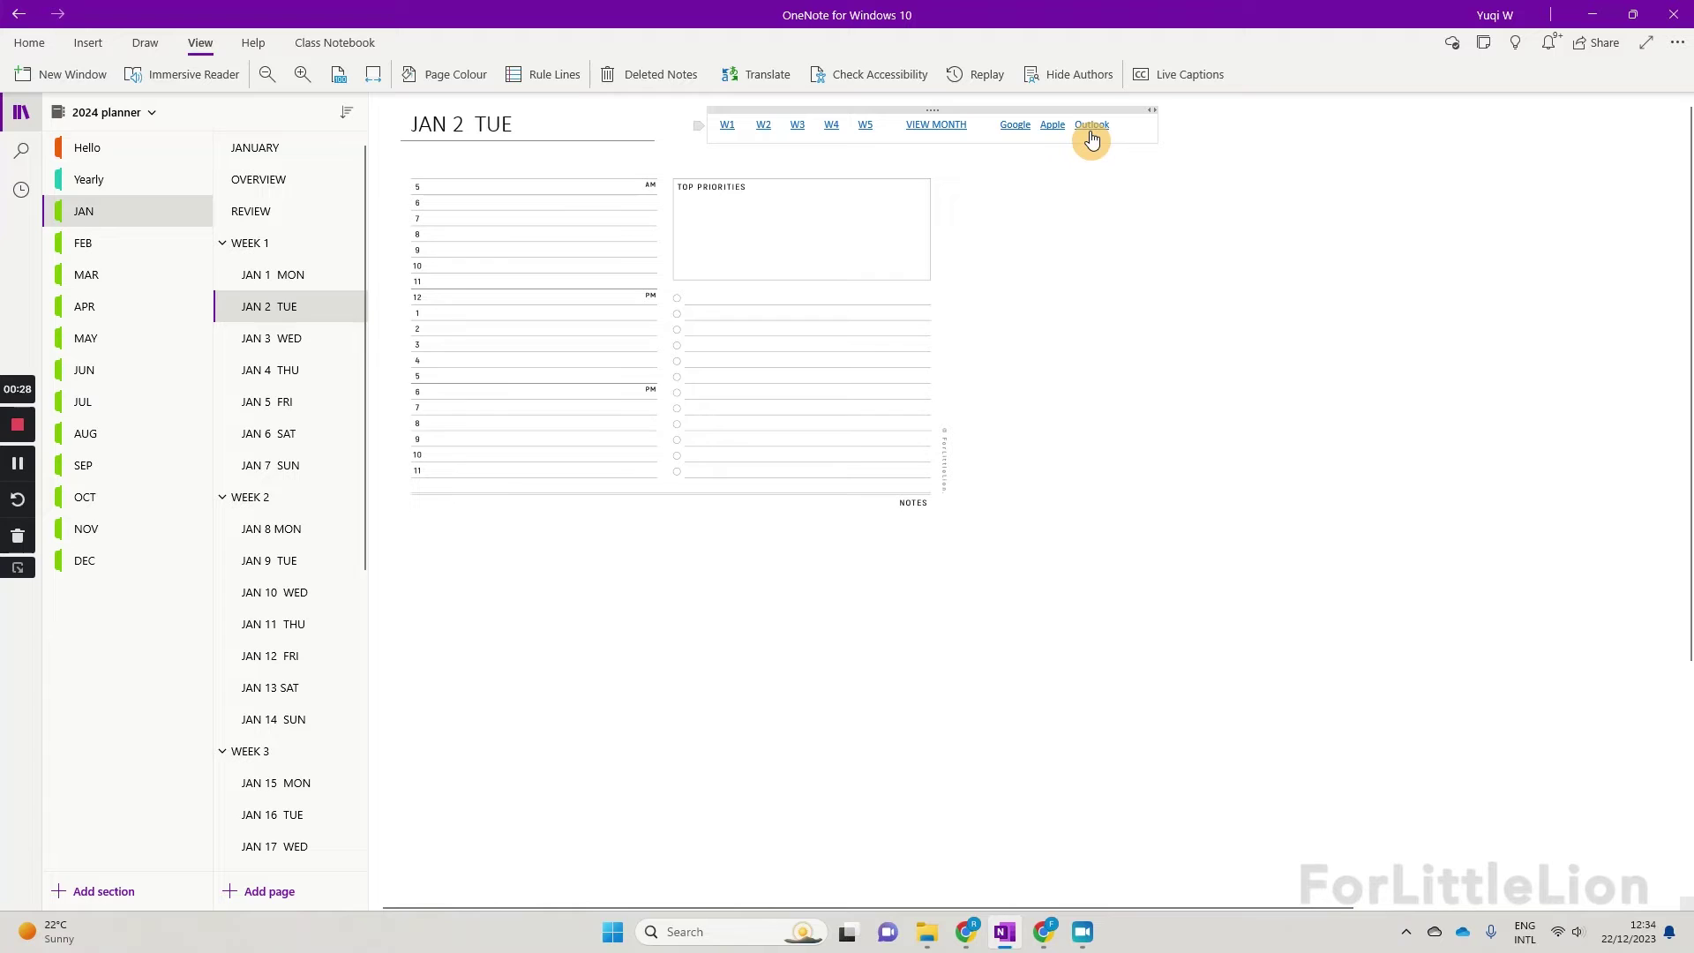
Step: Open a new Outlook calendar event from the JAN 2 TUE page's Outlook link
{"action": "left_click", "coordinate": [1091, 126]}
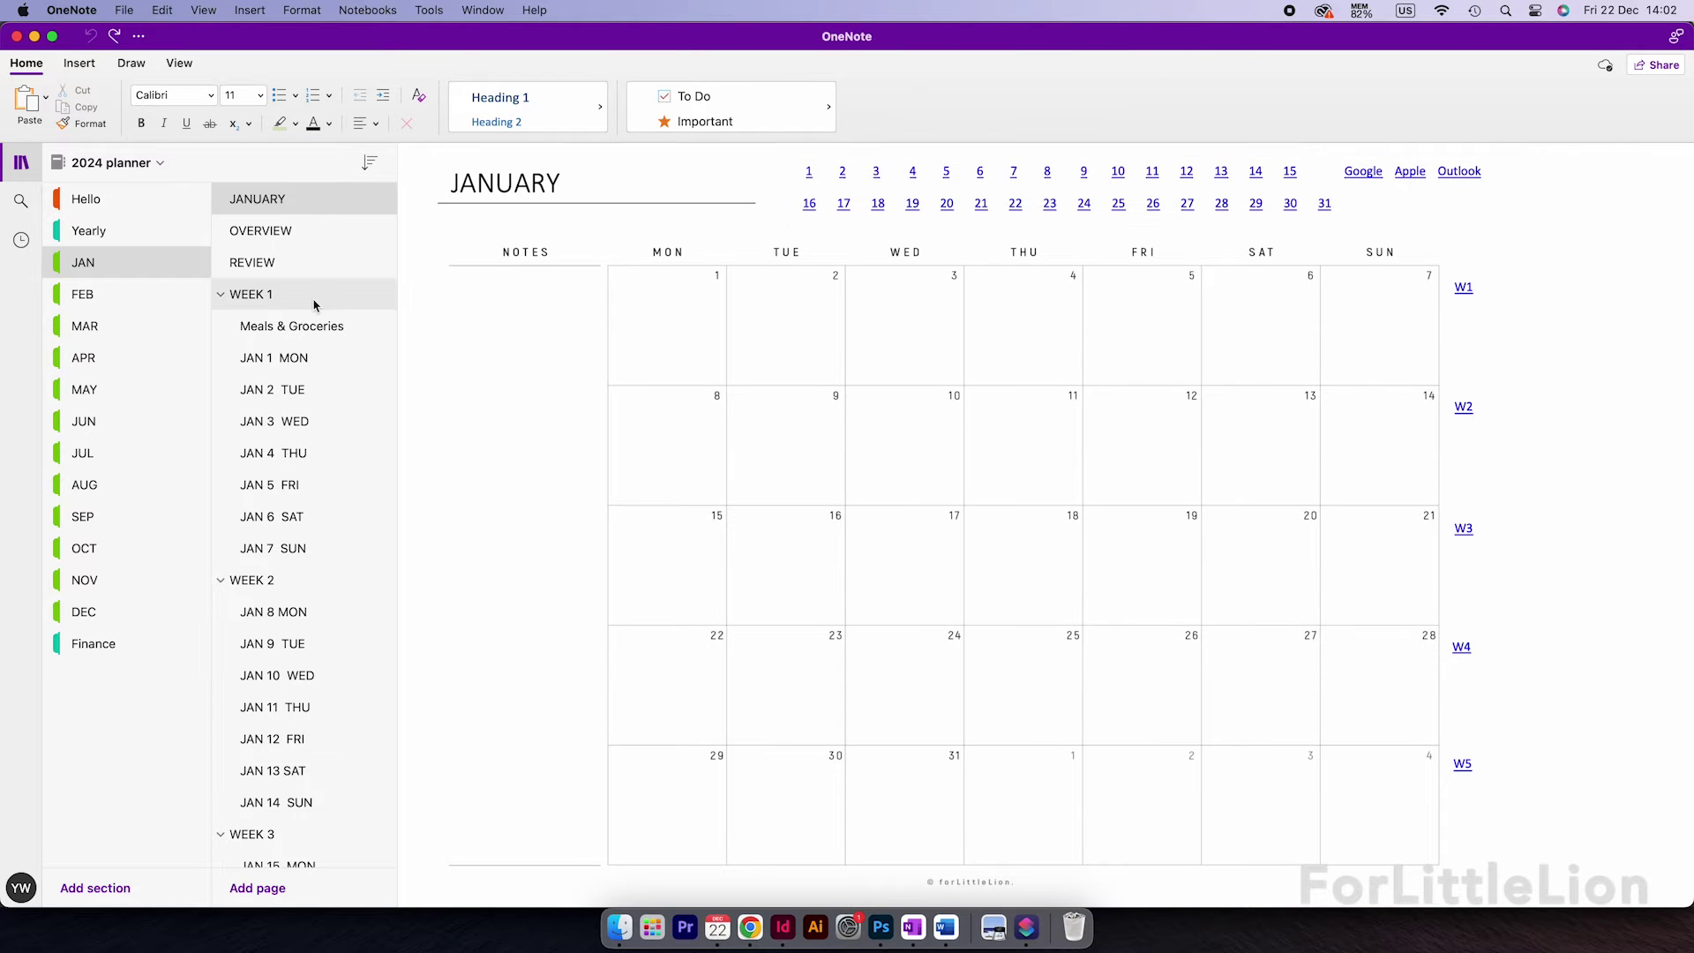
Step: In the Hello section's Shortcut for Apple Calendar page, open the Shortcut install link
{"action": "left_click", "coordinate": [120, 209]}
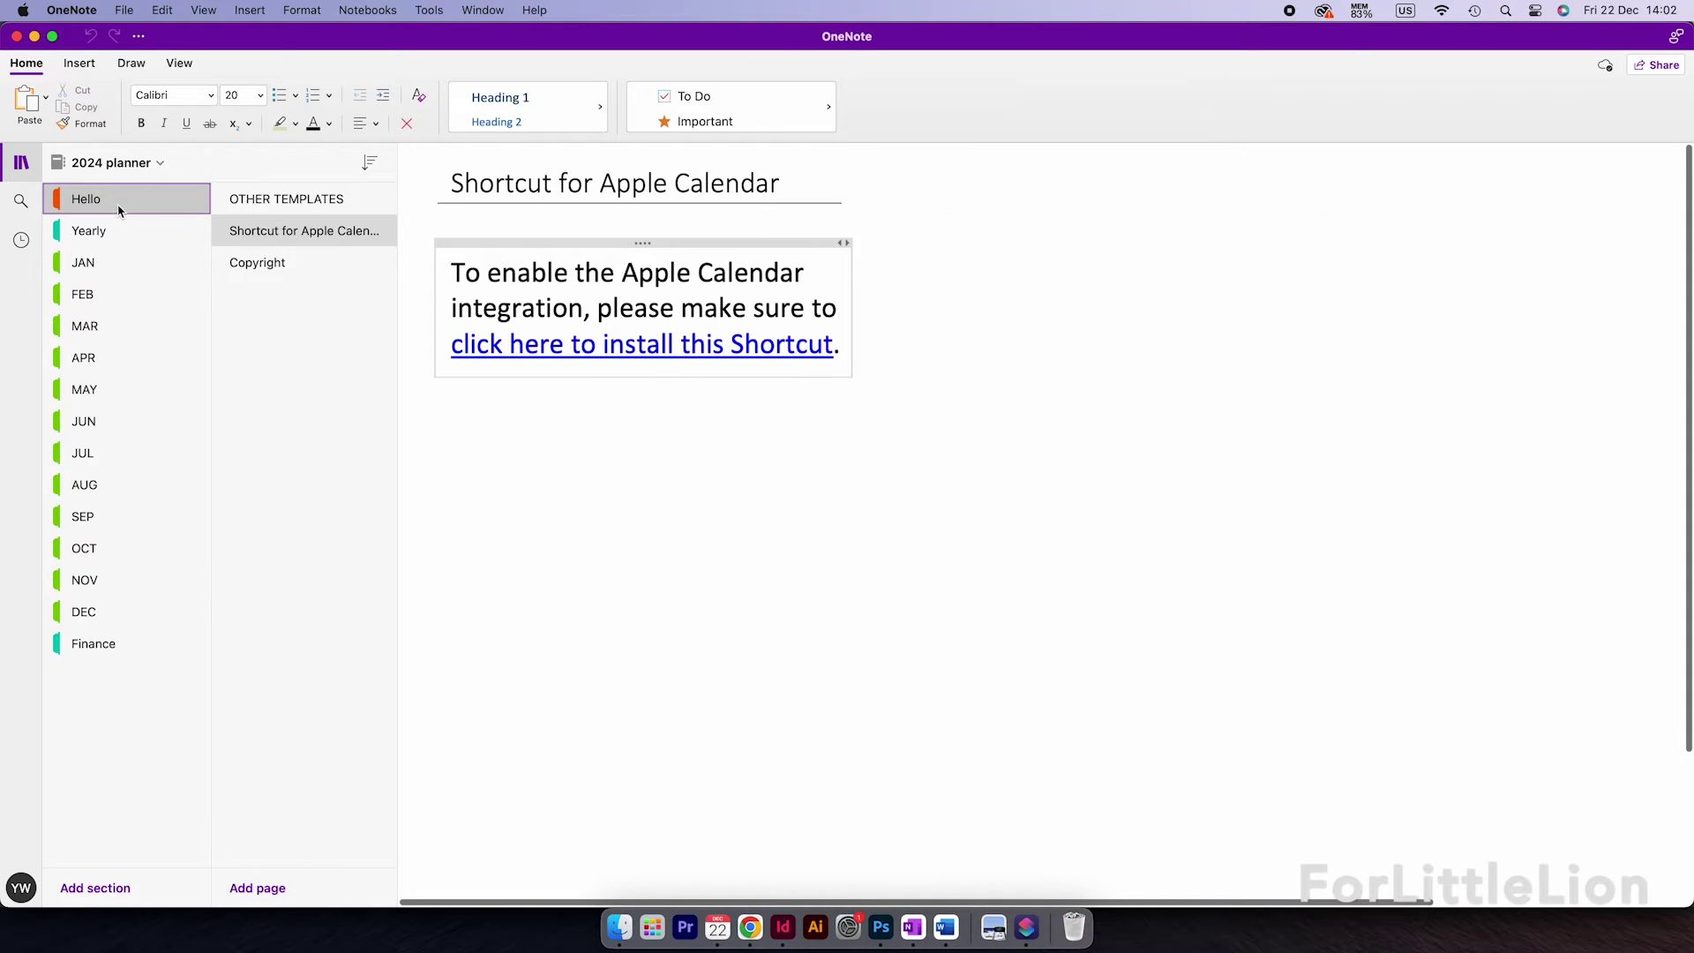
{"action": "left_click", "coordinate": [363, 225]}
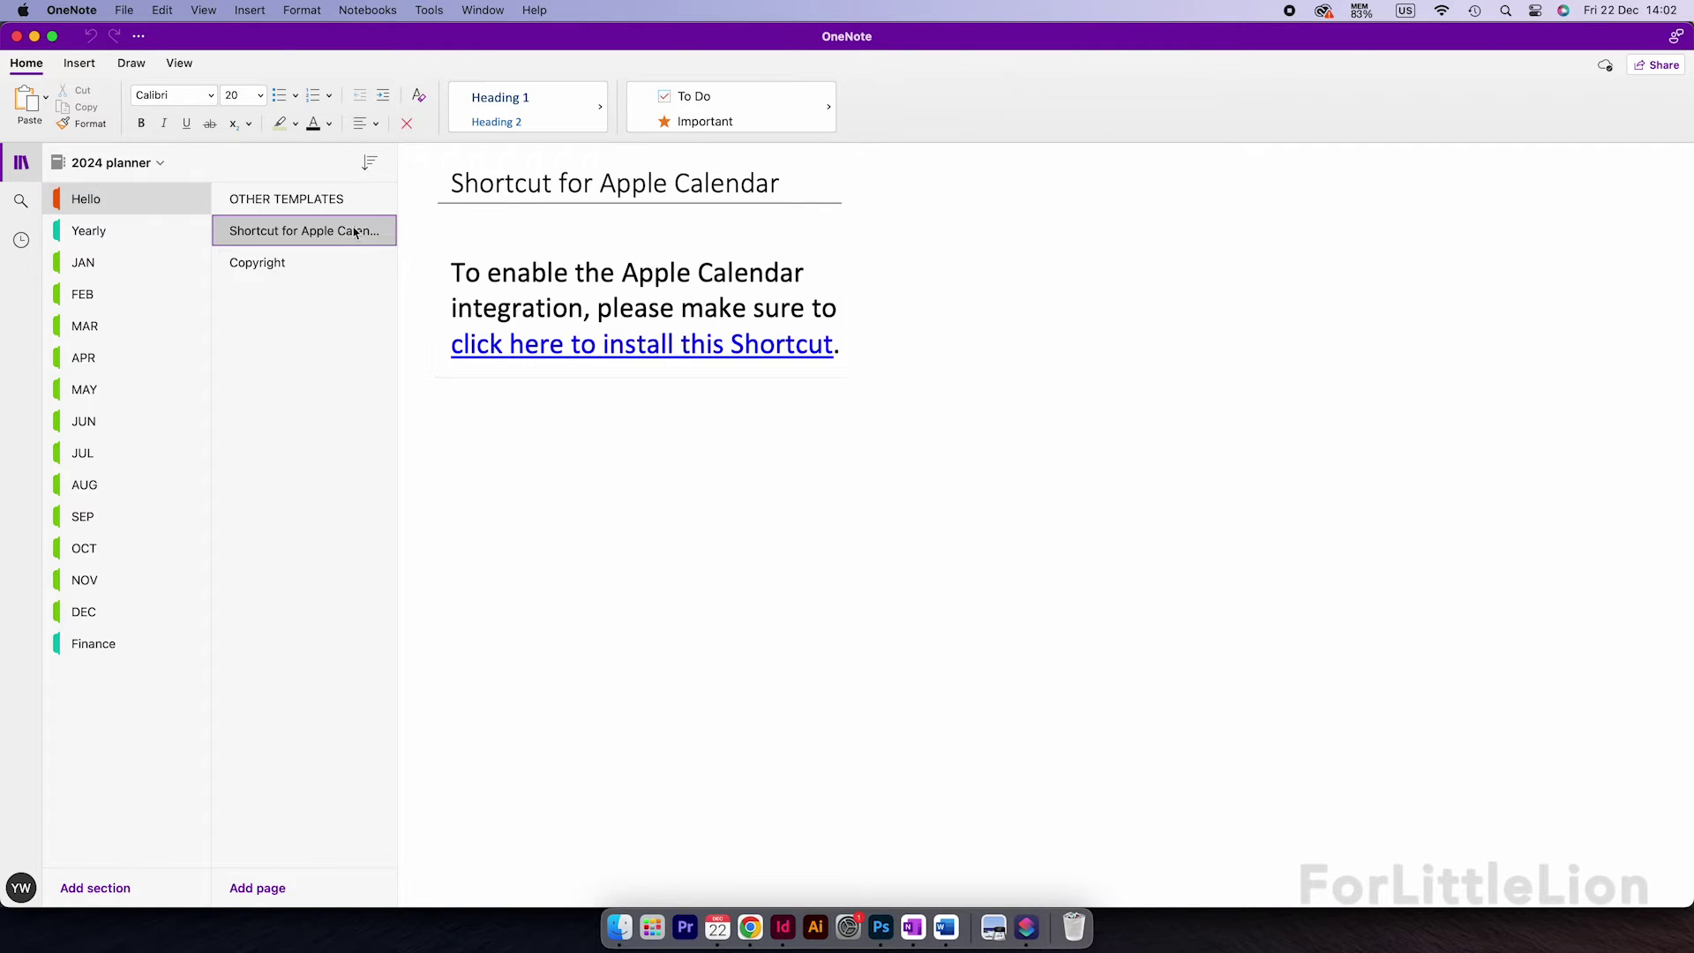
{"action": "left_click", "coordinate": [634, 346]}
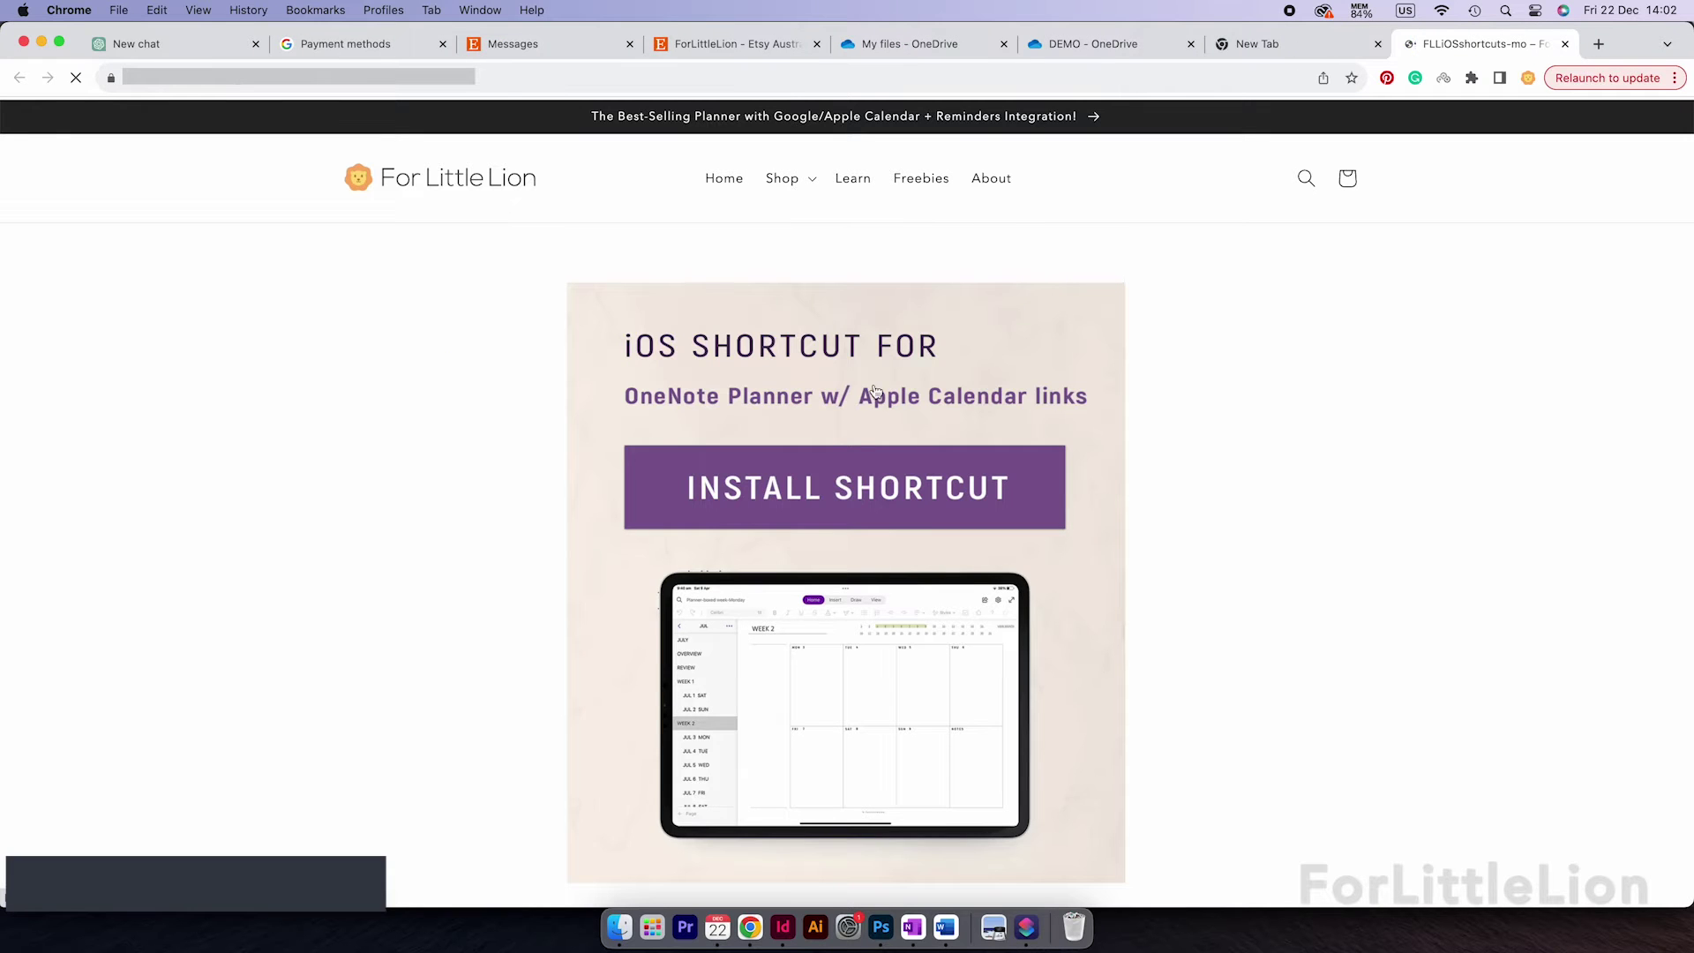
Step: Start a birthday party event from the planner and move its start date to January 2024
{"action": "key", "text": "super+Tab"}
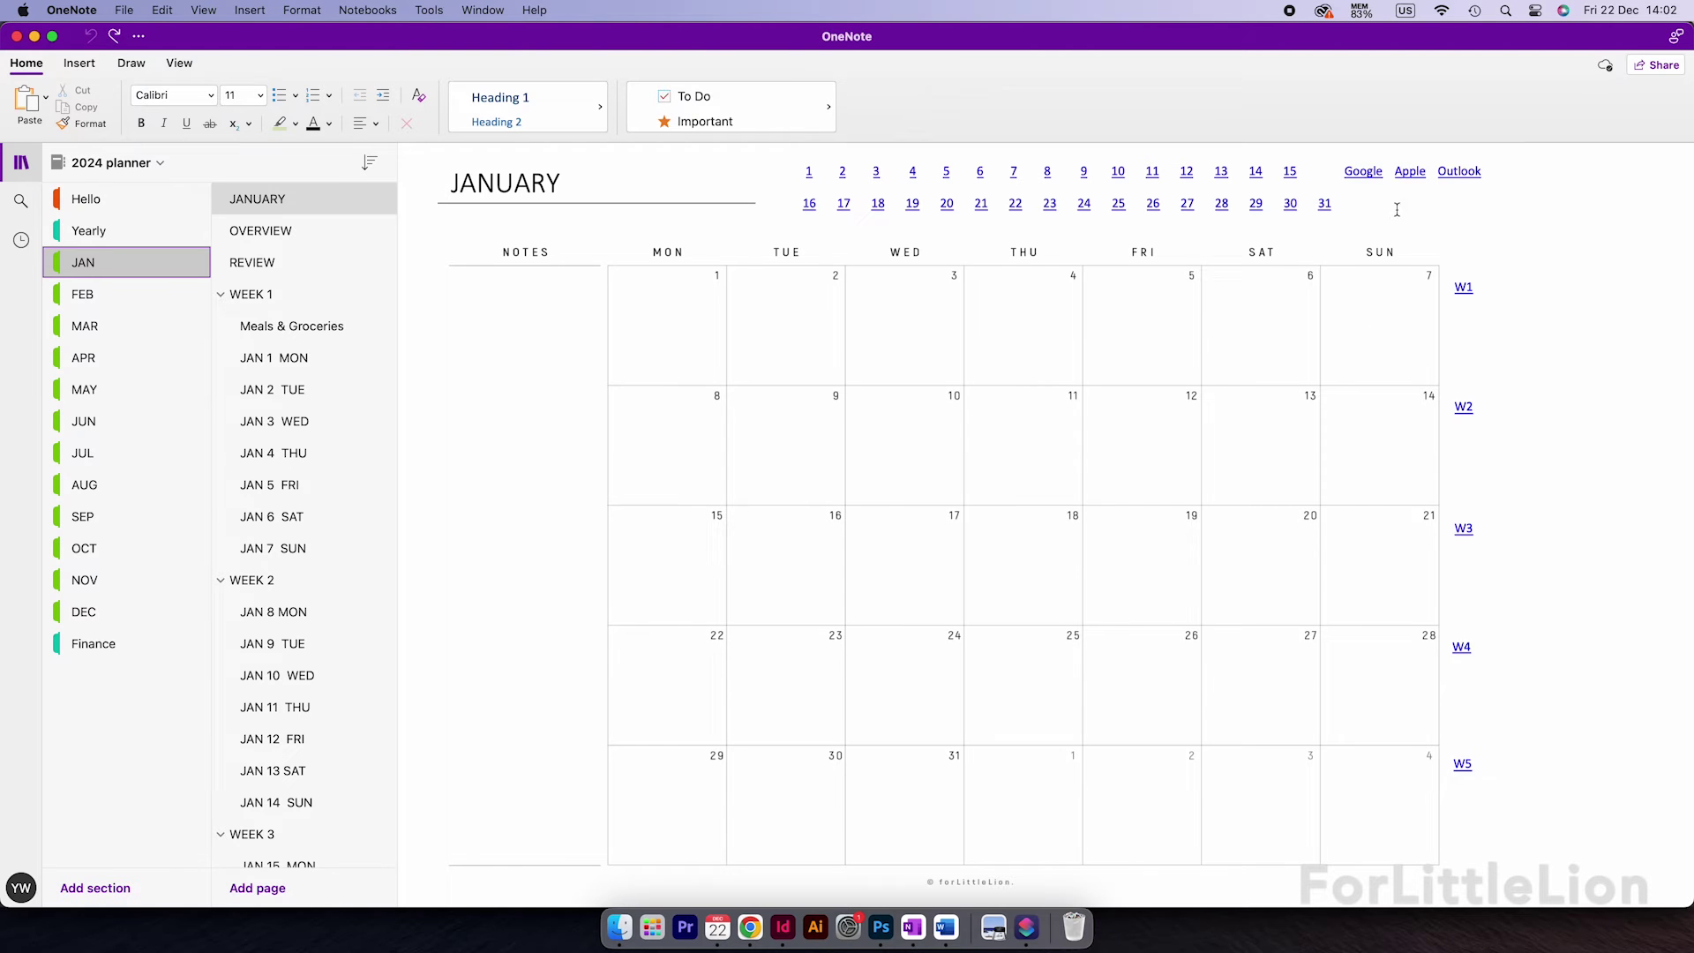
{"action": "left_click", "coordinate": [1410, 173]}
{"action": "type", "text": "Ben's "}
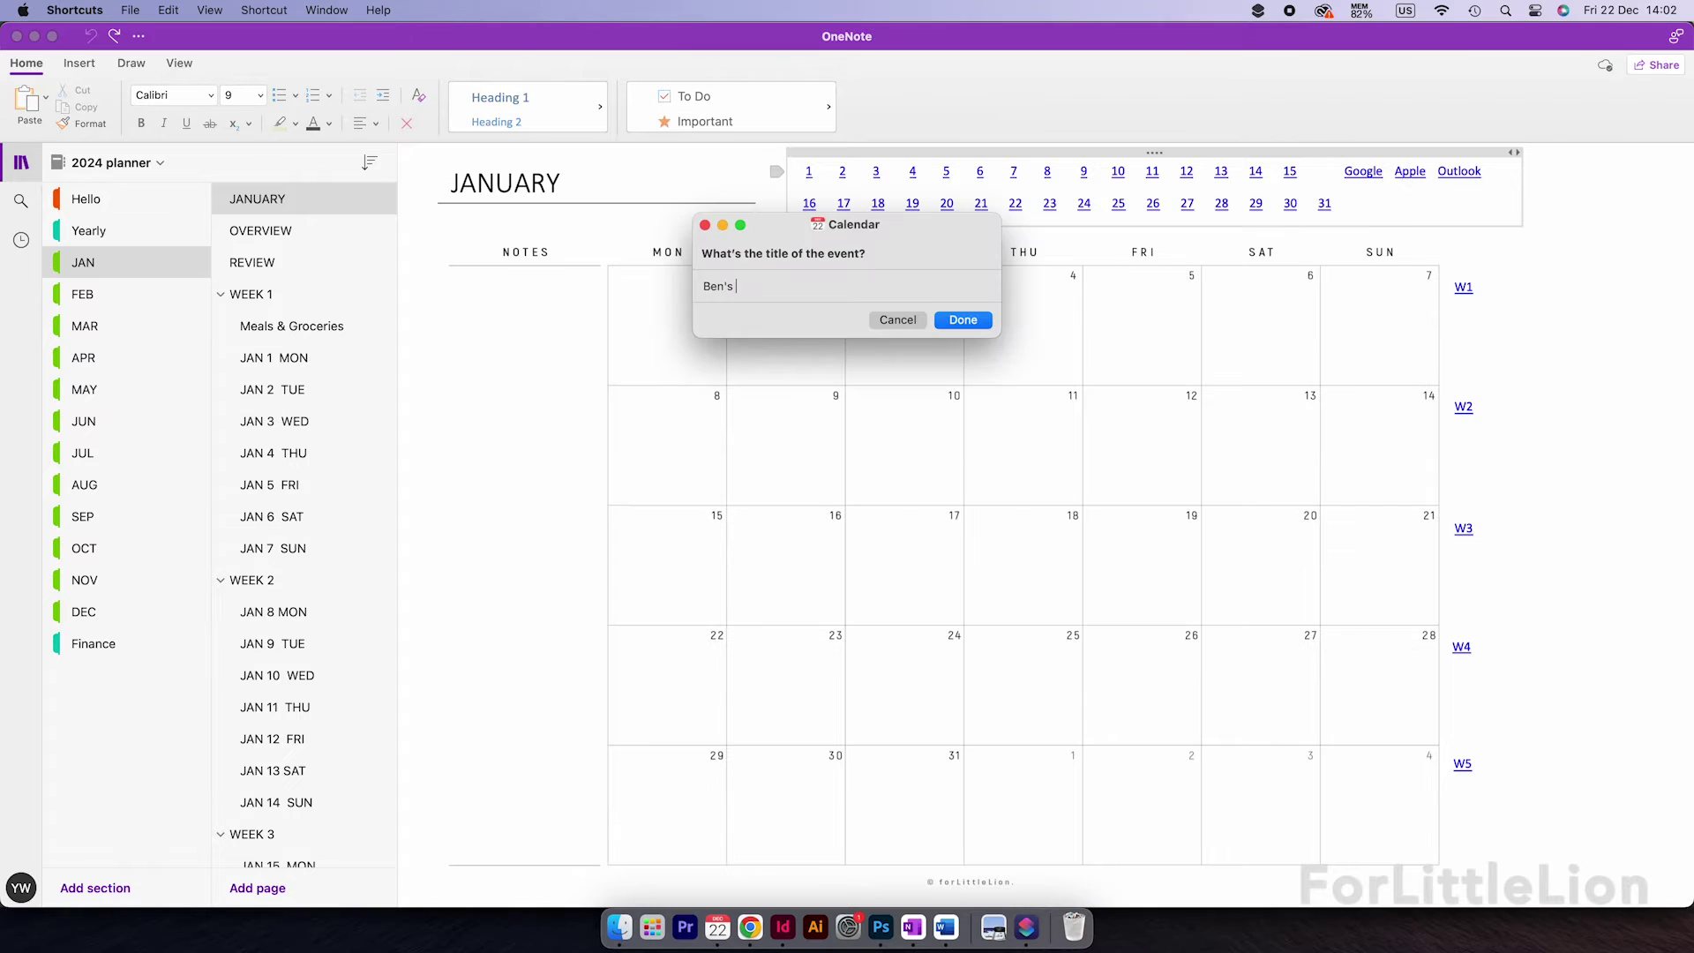
{"action": "type", "text": "birthday party"}
{"action": "left_click", "coordinate": [960, 320]}
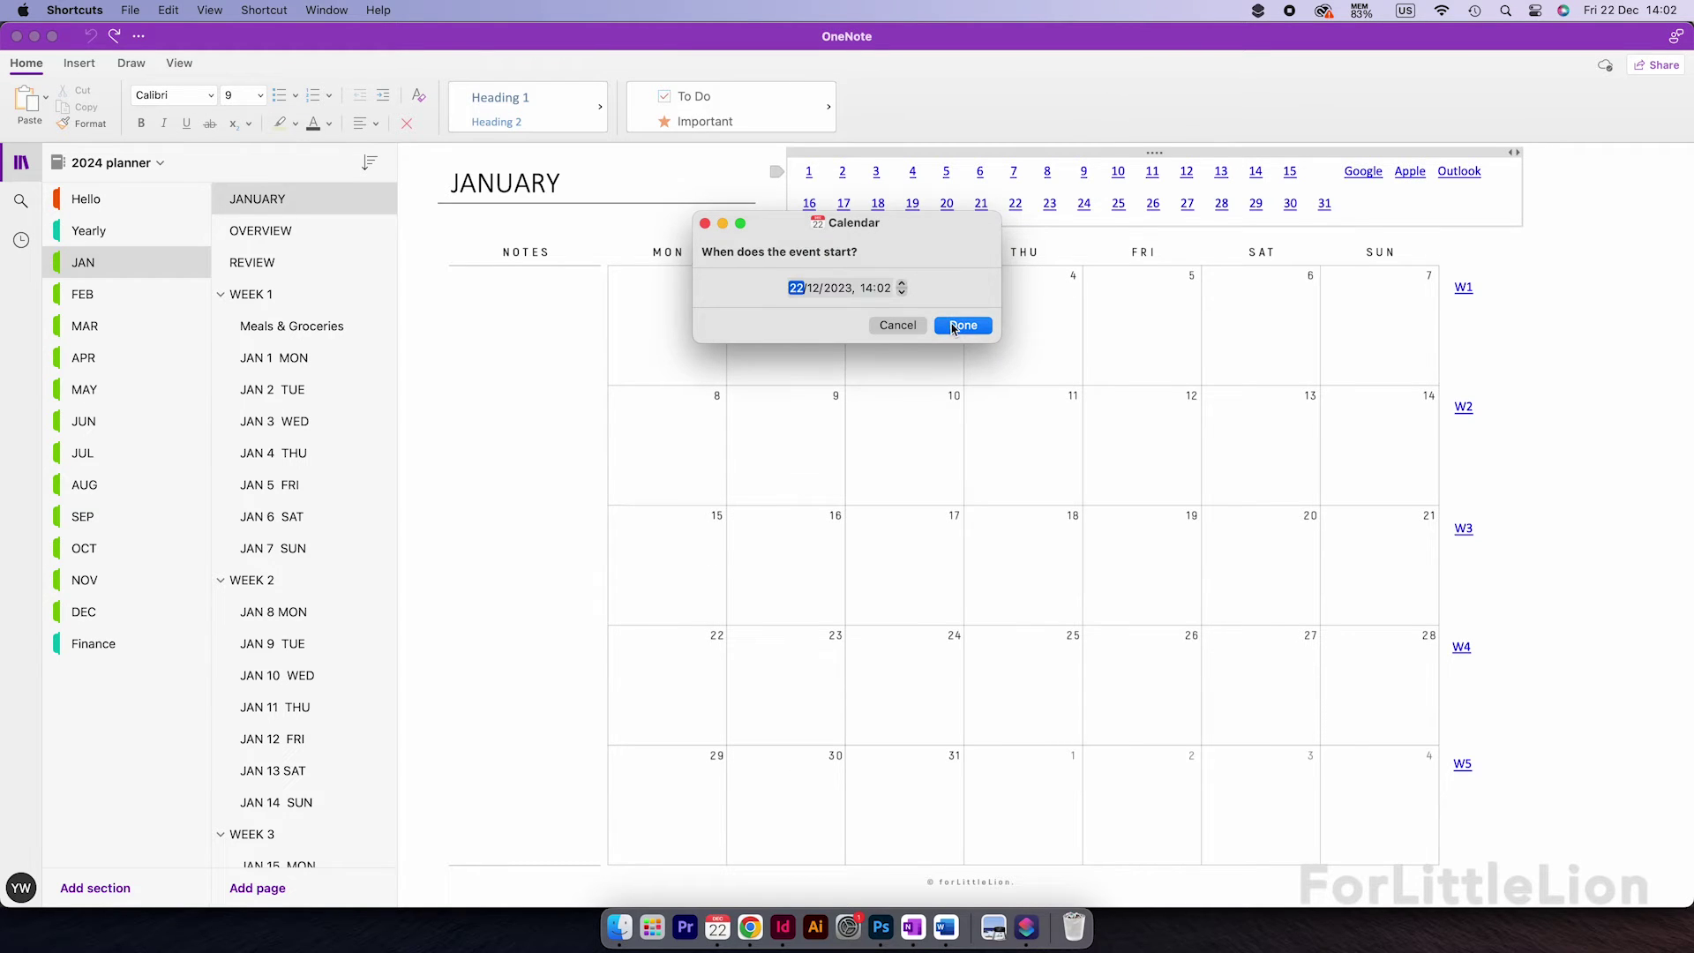
{"action": "left_click", "coordinate": [800, 291]}
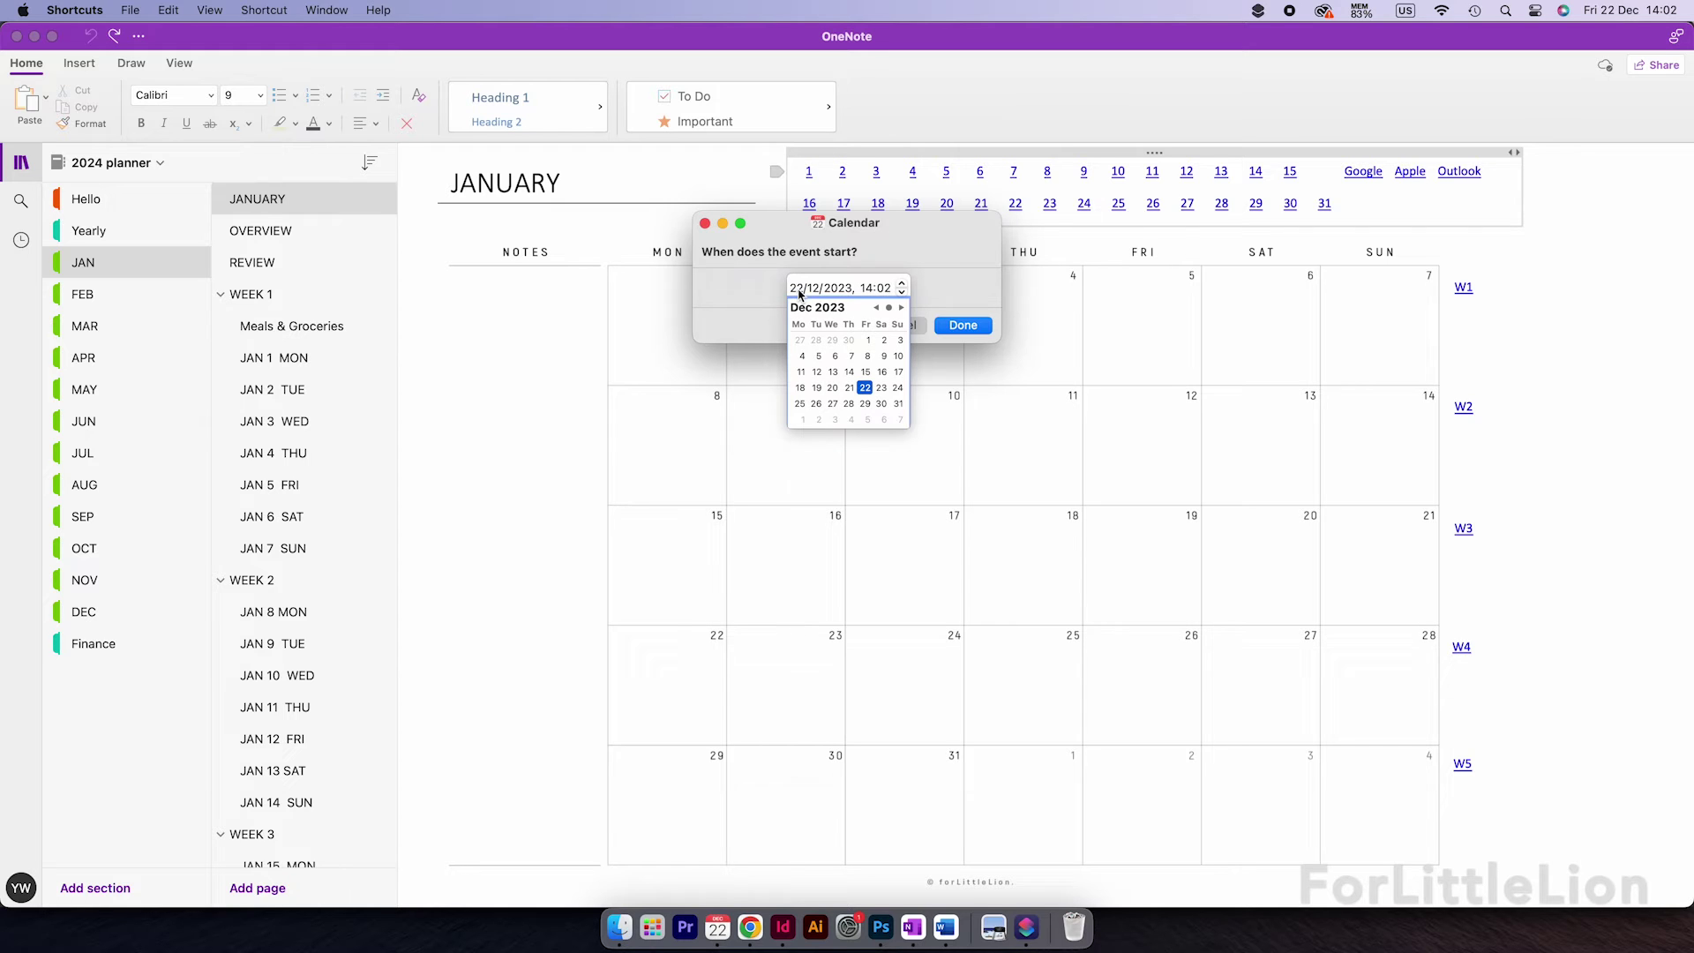
{"action": "left_click", "coordinate": [901, 308]}
Step: Set the event's start minutes to 0, confirm the date and time, and add the event
{"action": "left_click", "coordinate": [866, 288]}
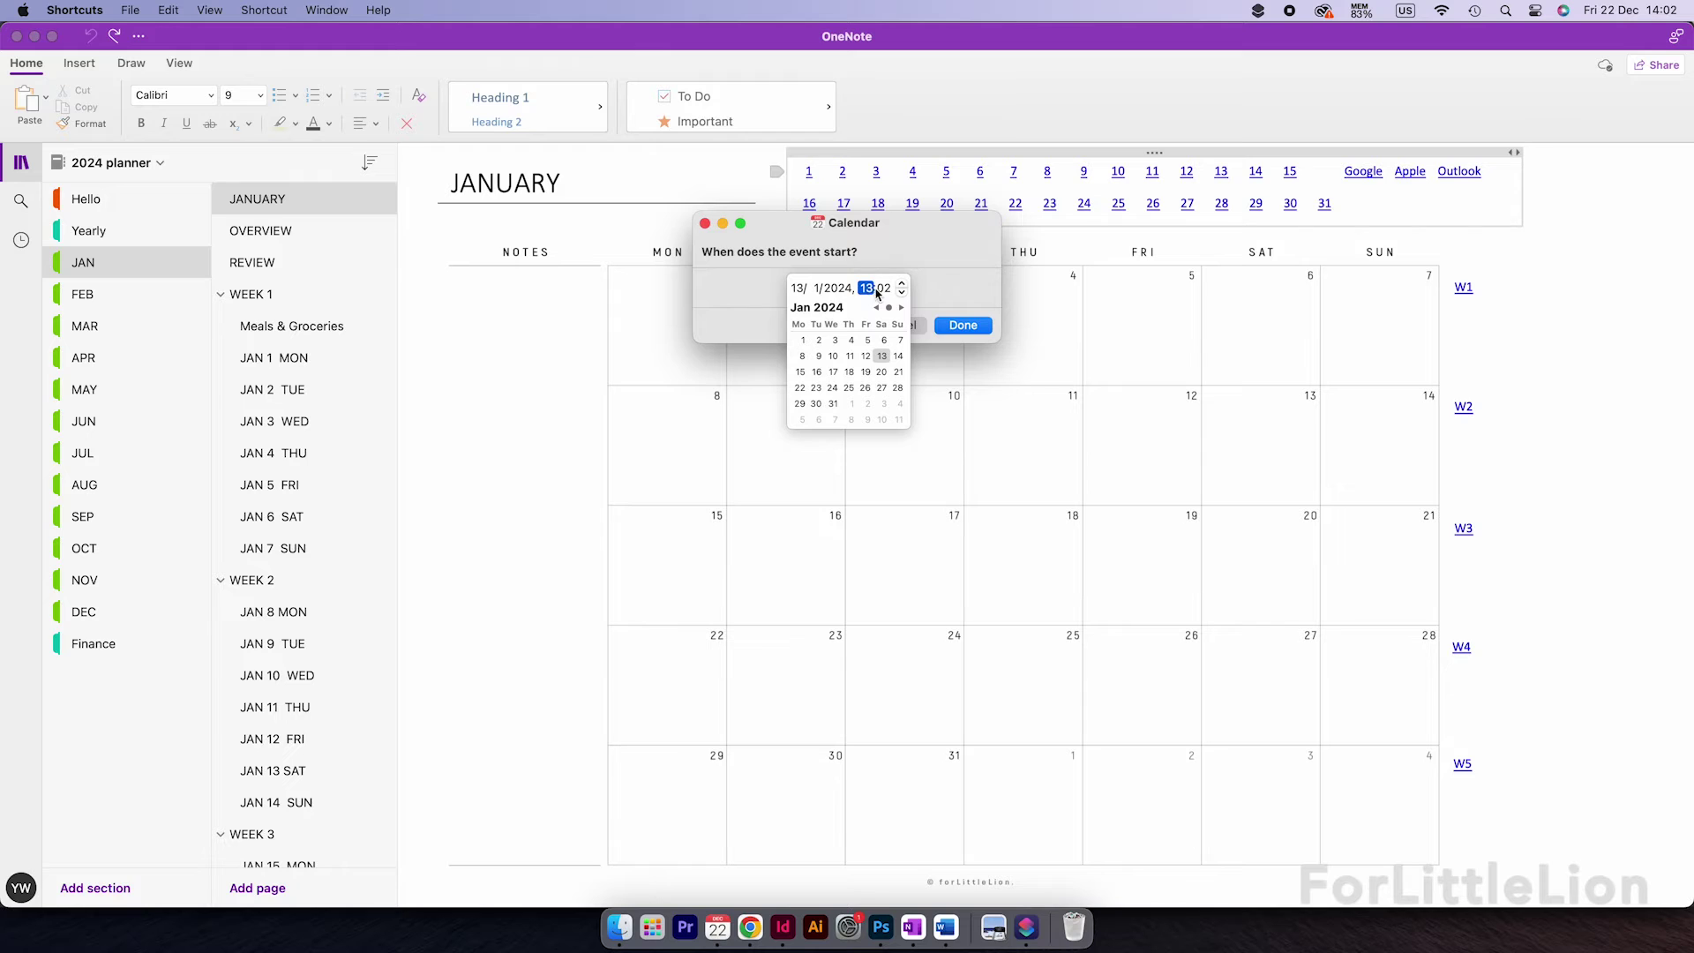
{"action": "left_click", "coordinate": [885, 293]}
{"action": "type", "text": "0"}
{"action": "left_click", "coordinate": [963, 325]}
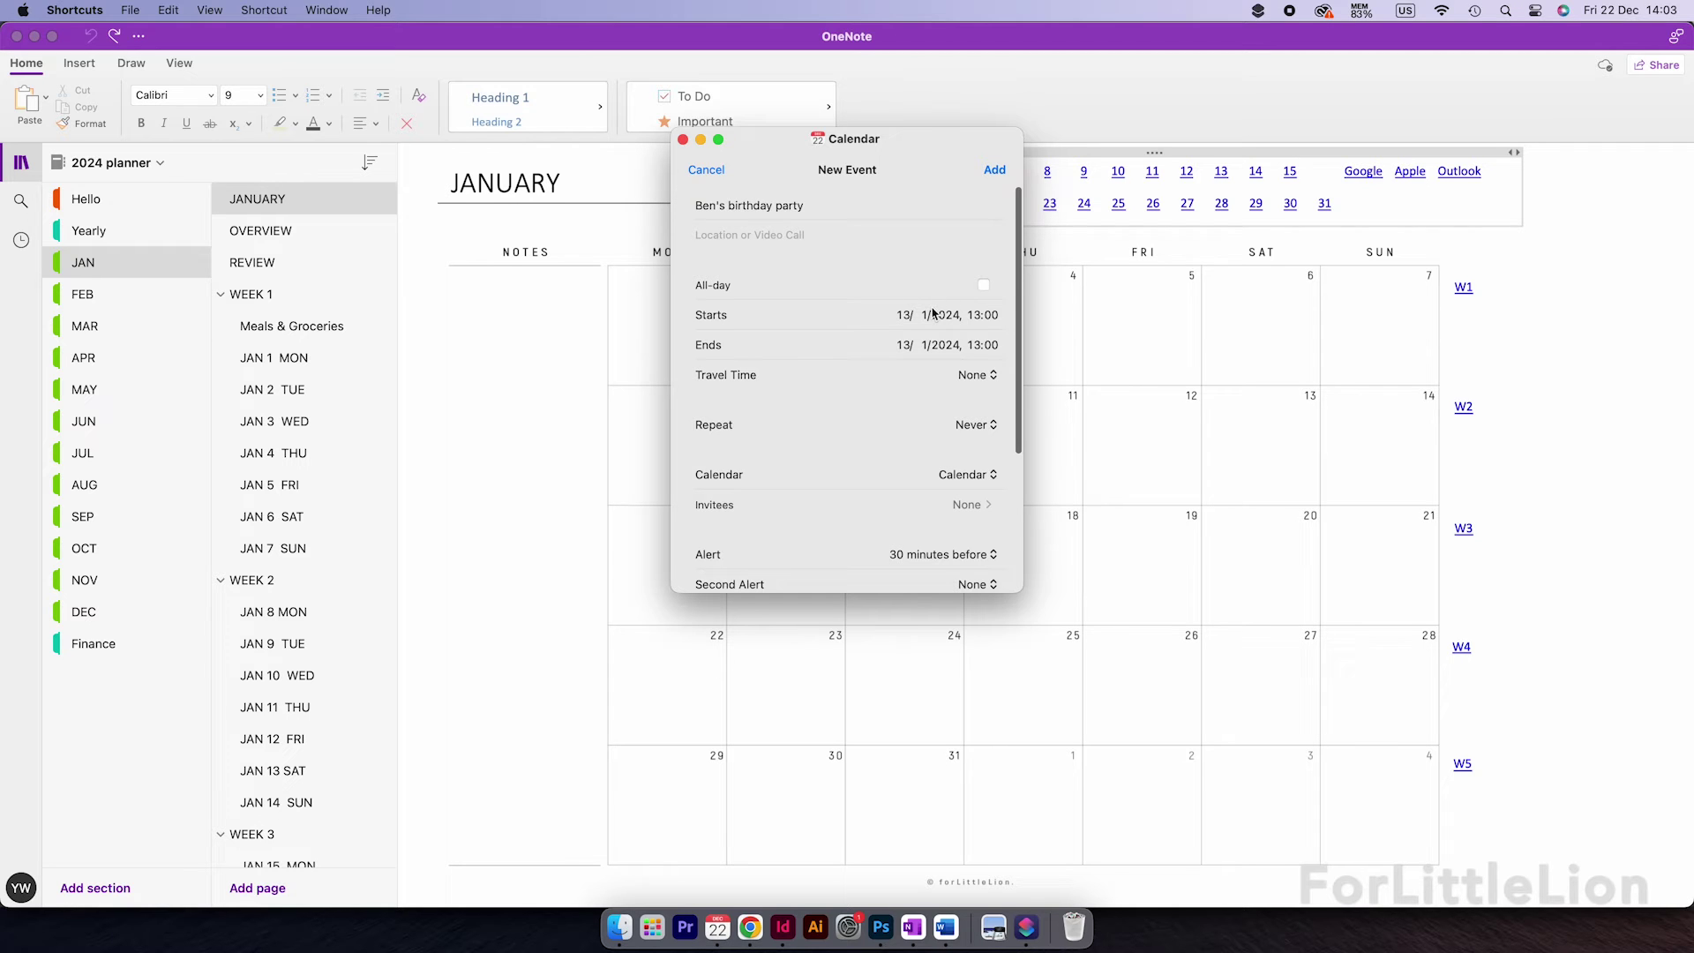
{"action": "scroll", "coordinate": [863, 445], "scroll_direction": "down", "scroll_amount": 4}
{"action": "scroll", "coordinate": [891, 335], "scroll_direction": "up", "scroll_amount": 4}
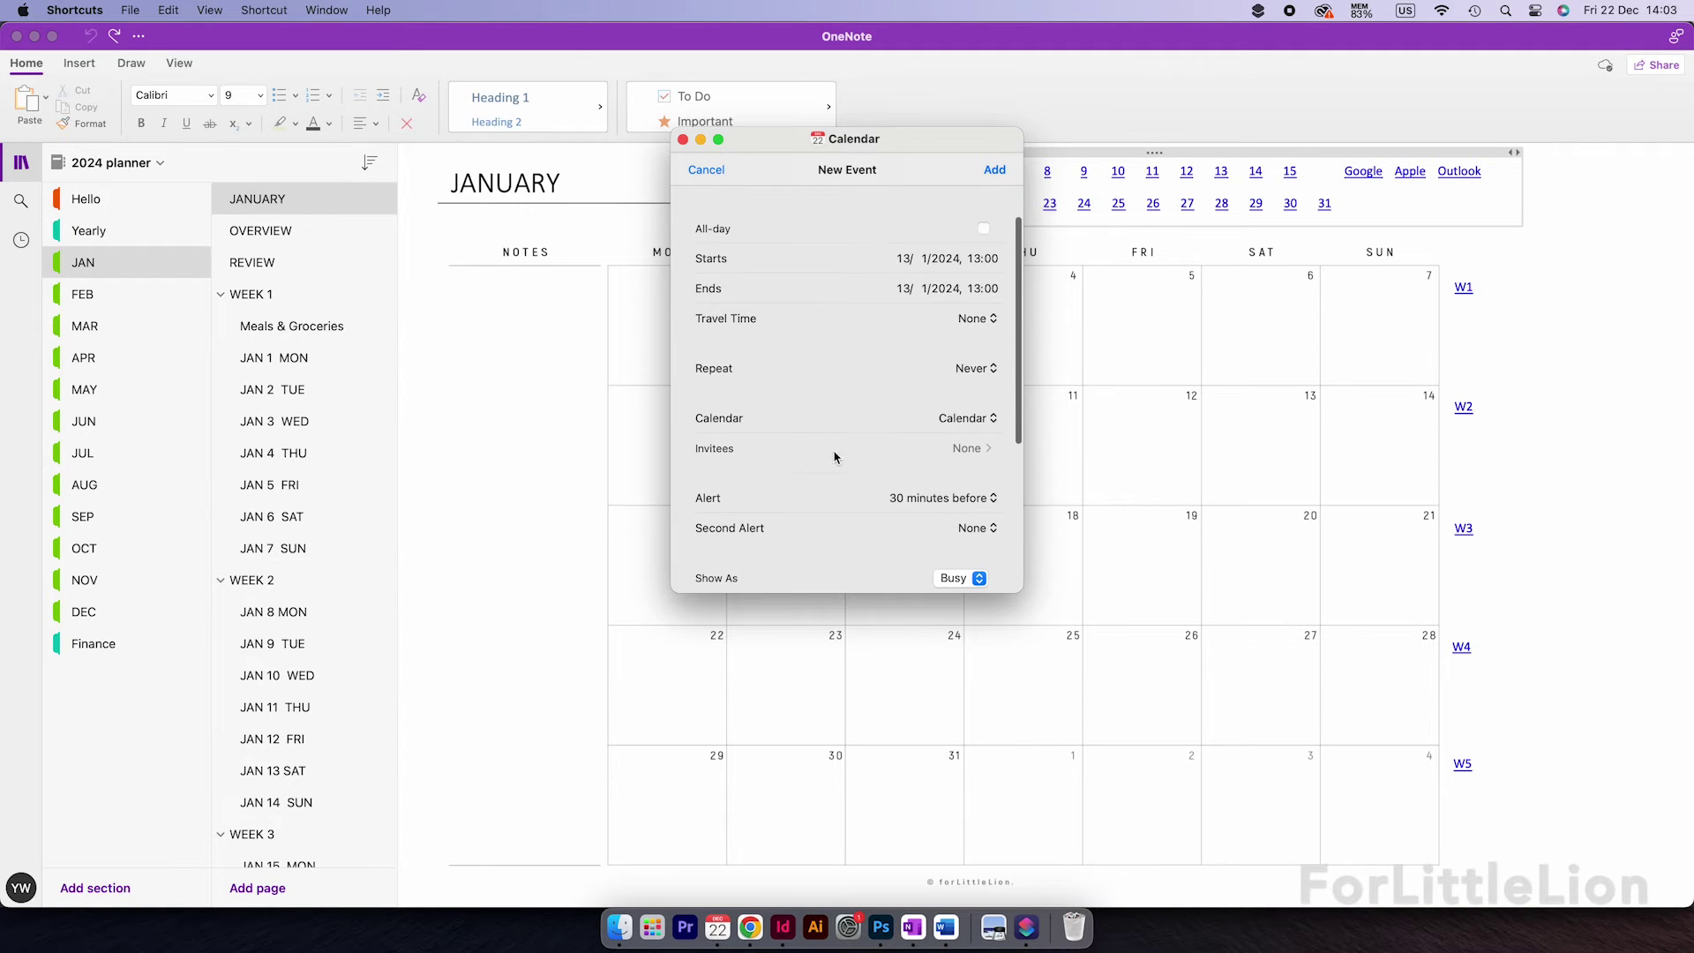
{"action": "left_click", "coordinate": [994, 171]}
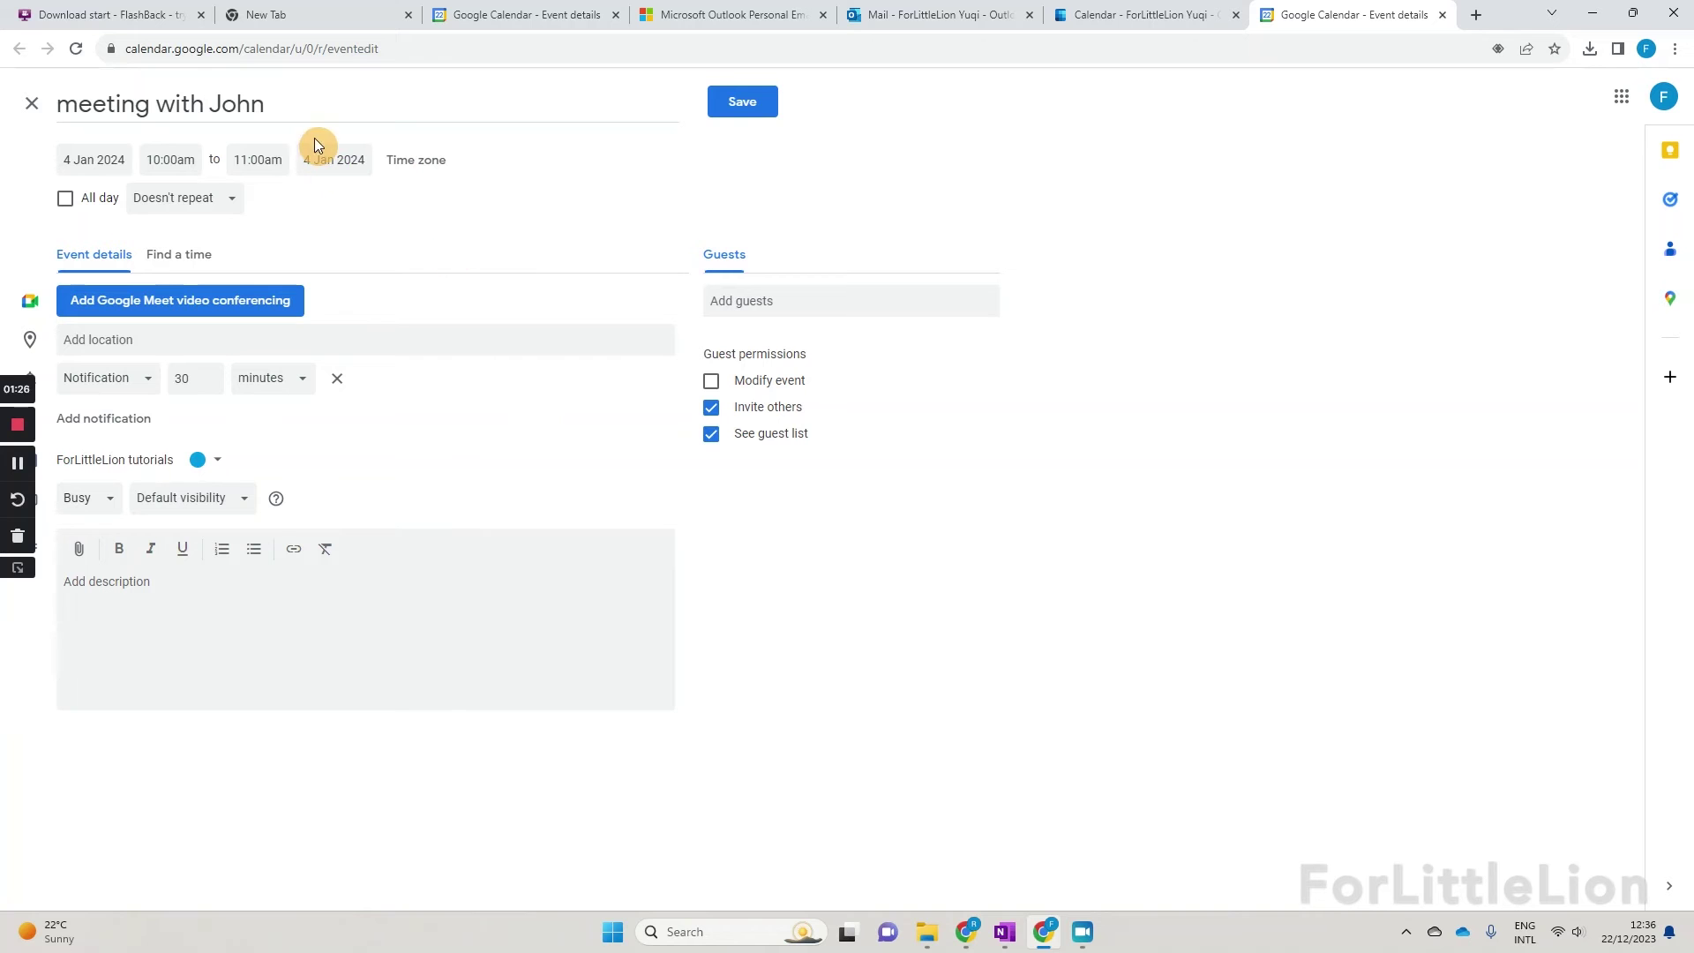
Step: Copy the event title from the Google Calendar event editor
{"action": "left_click", "coordinate": [310, 98]}
{"action": "triple_click", "coordinate": [308, 95]}
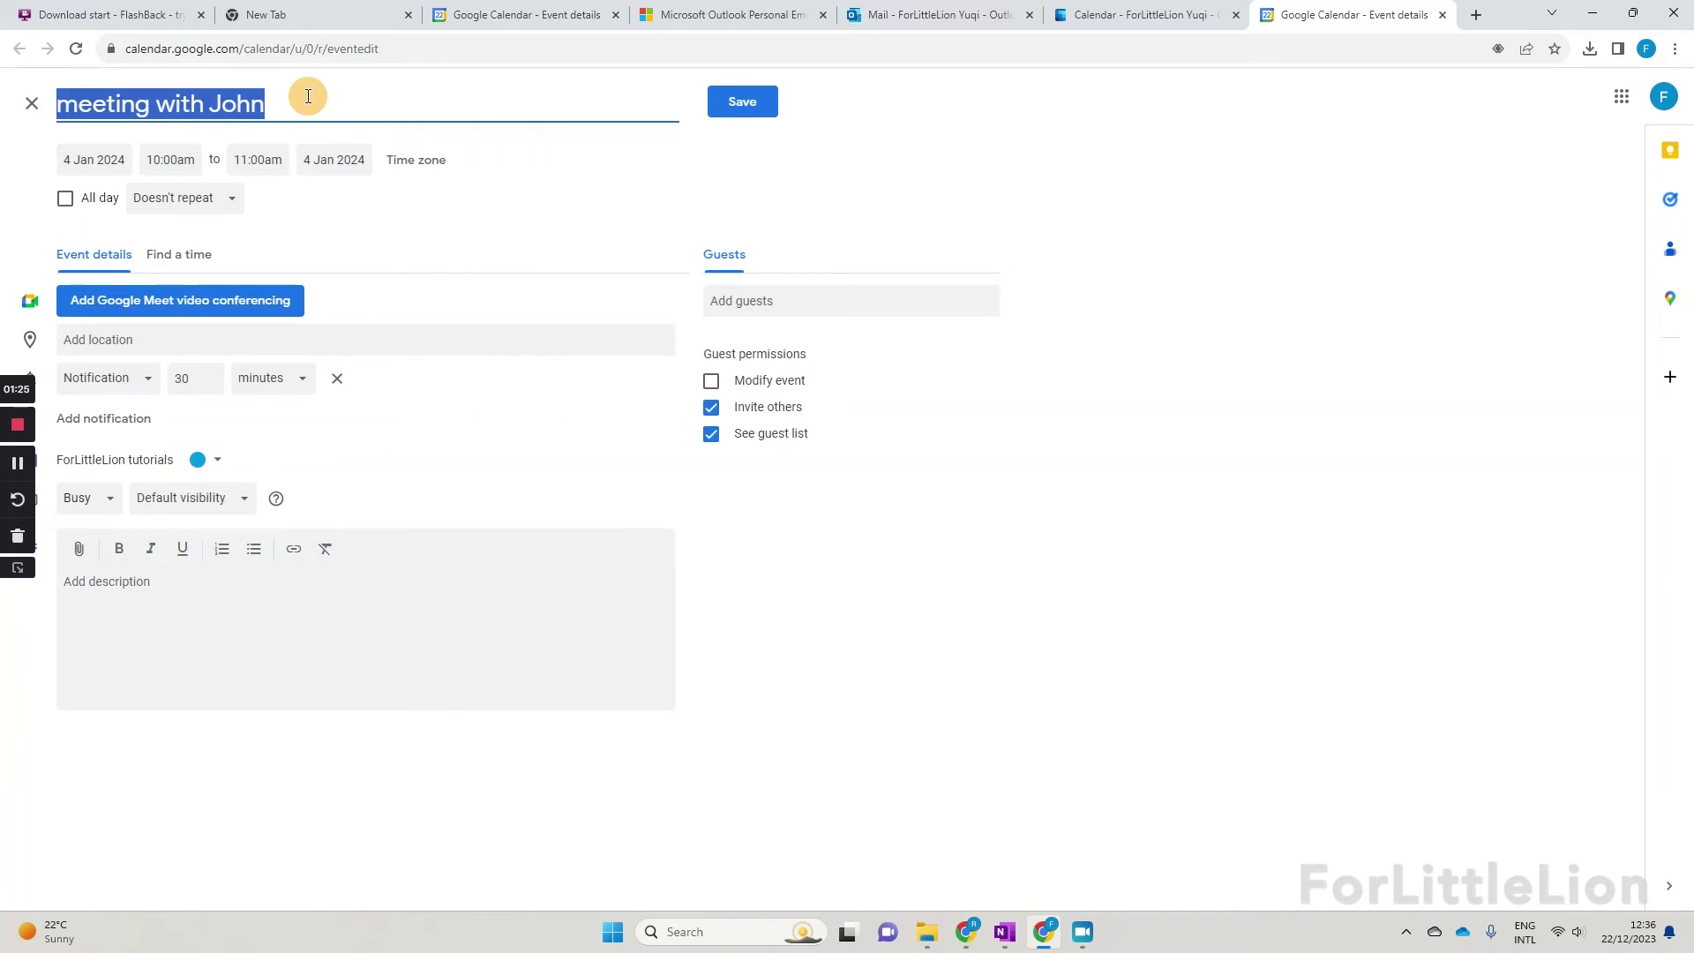
{"action": "right_click", "coordinate": [217, 99]}
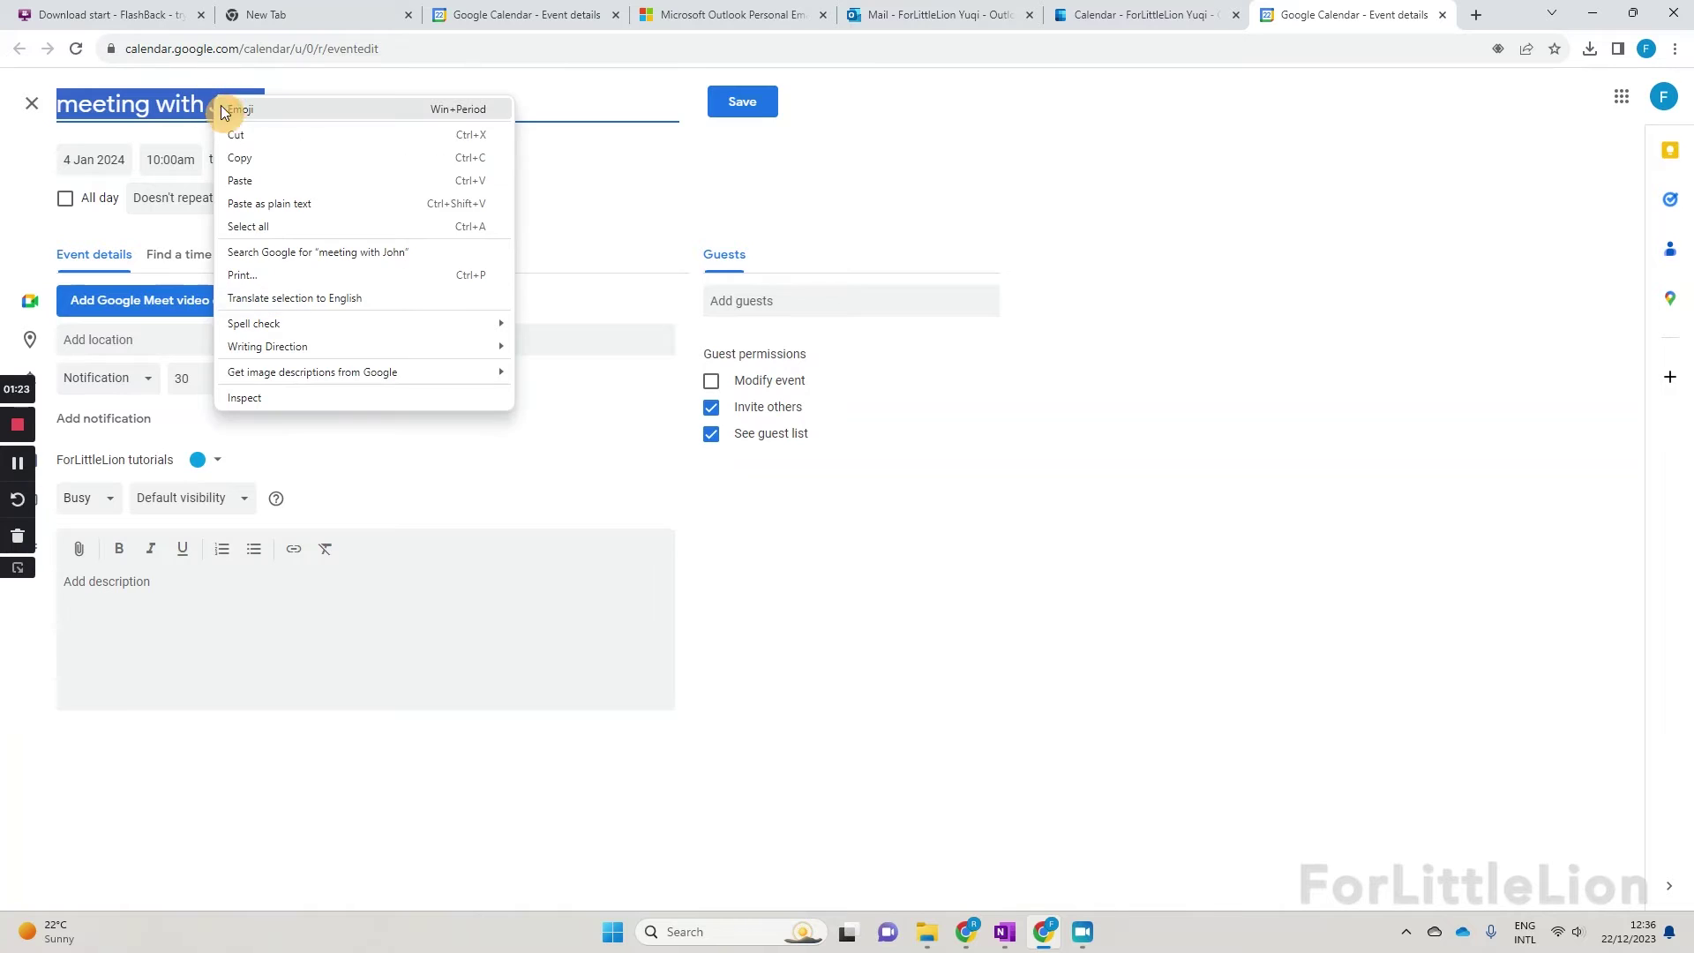
{"action": "left_click", "coordinate": [259, 159]}
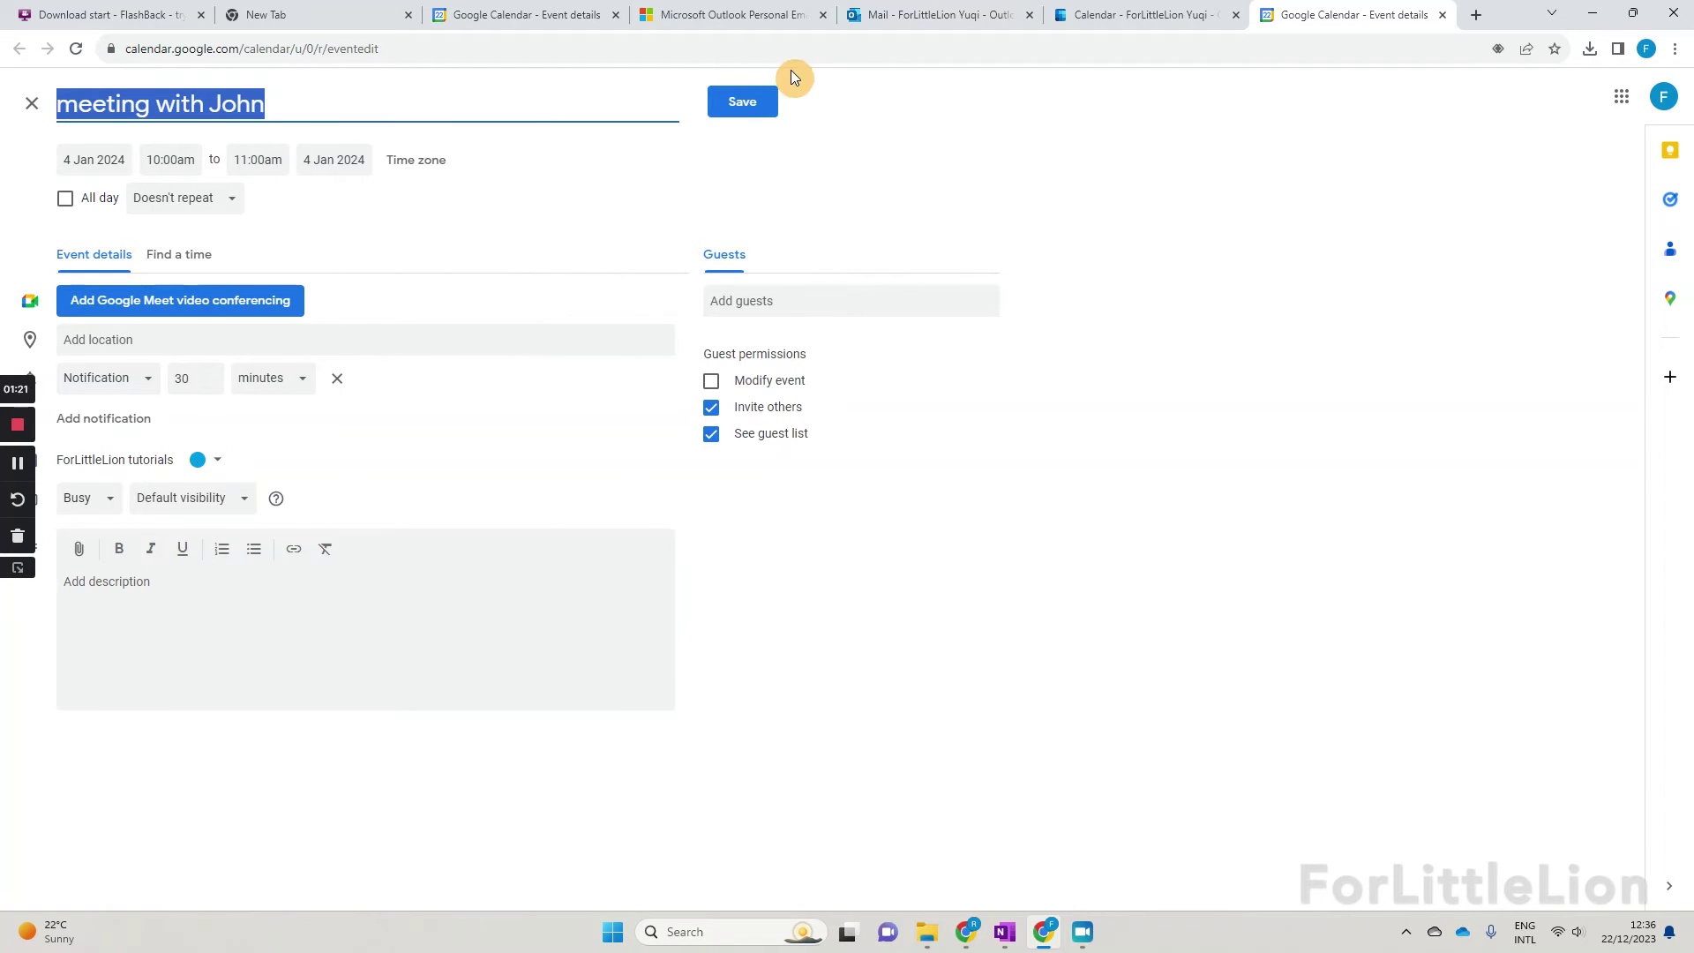
Step: Save the meeting event and paste its title into the 4 January cell, narrowed to fit
{"action": "left_click", "coordinate": [733, 104]}
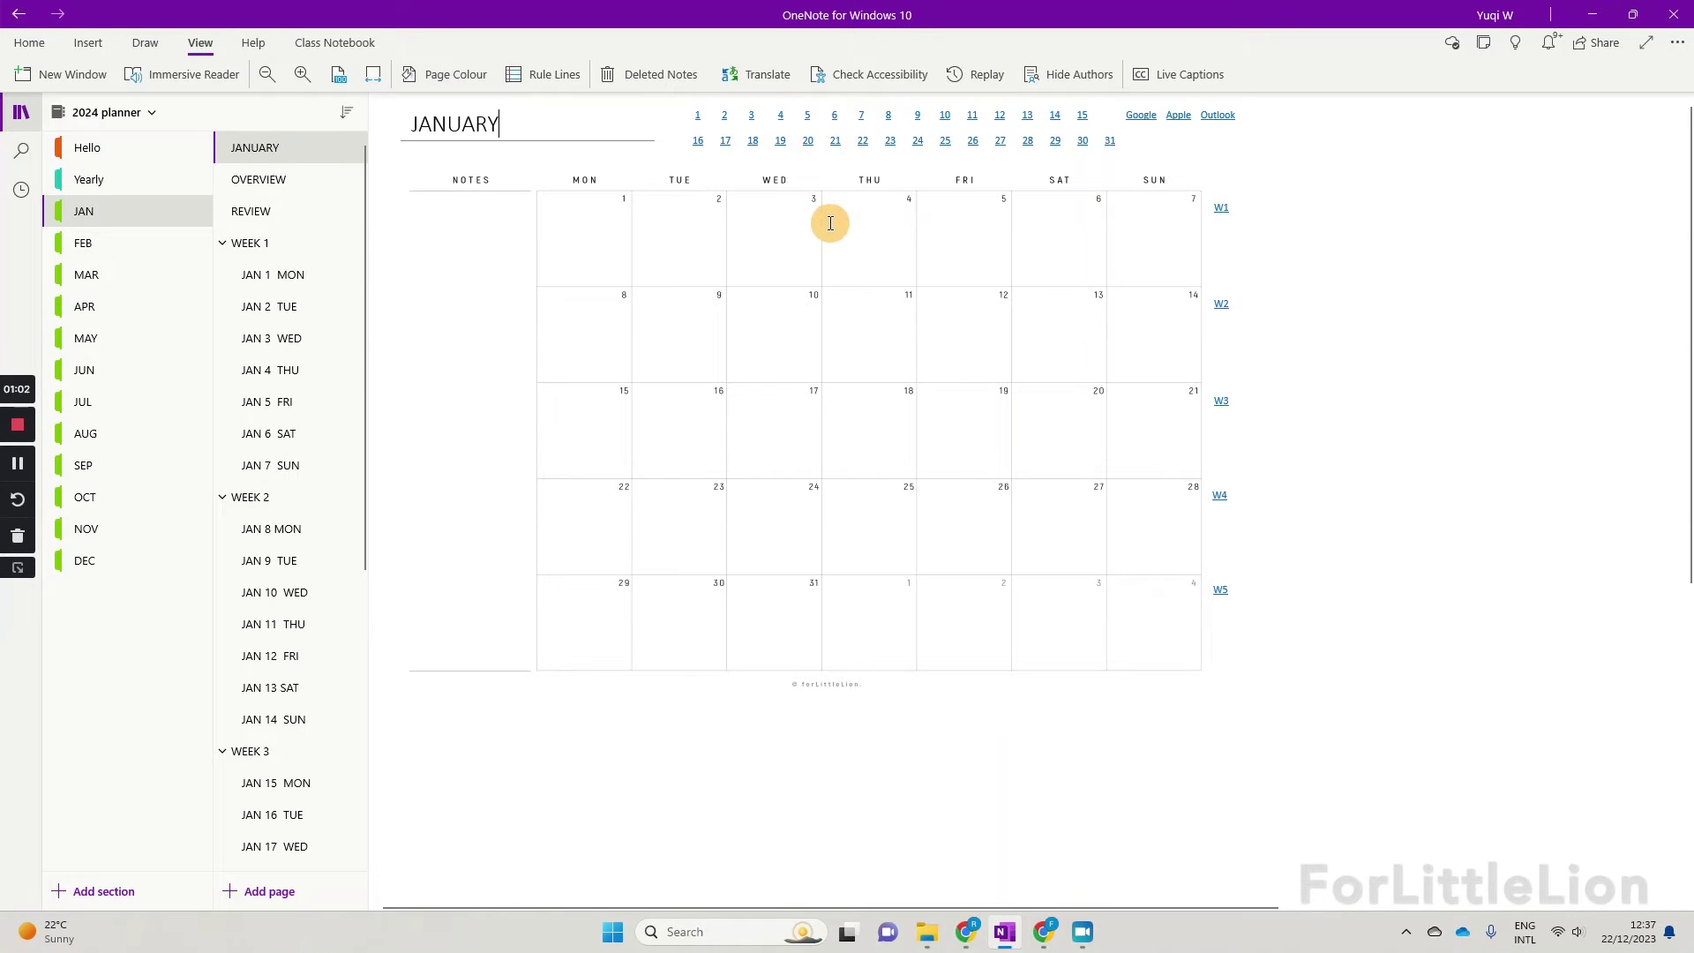
{"action": "right_click", "coordinate": [830, 223]}
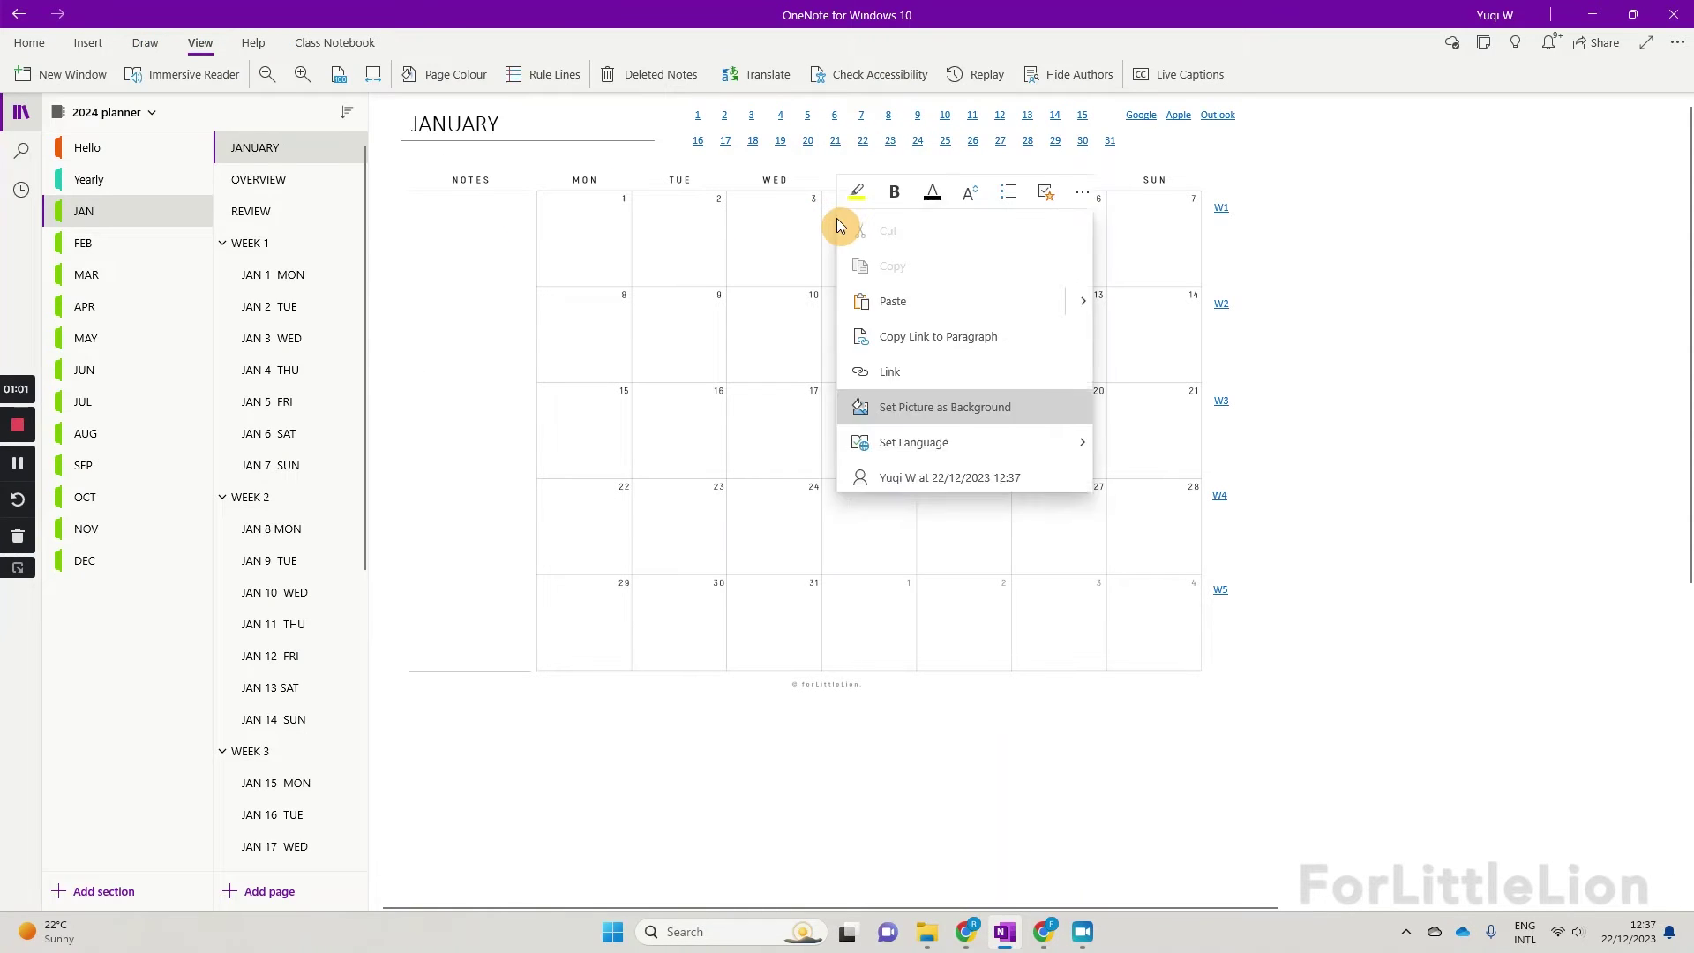
{"action": "left_click", "coordinate": [888, 302]}
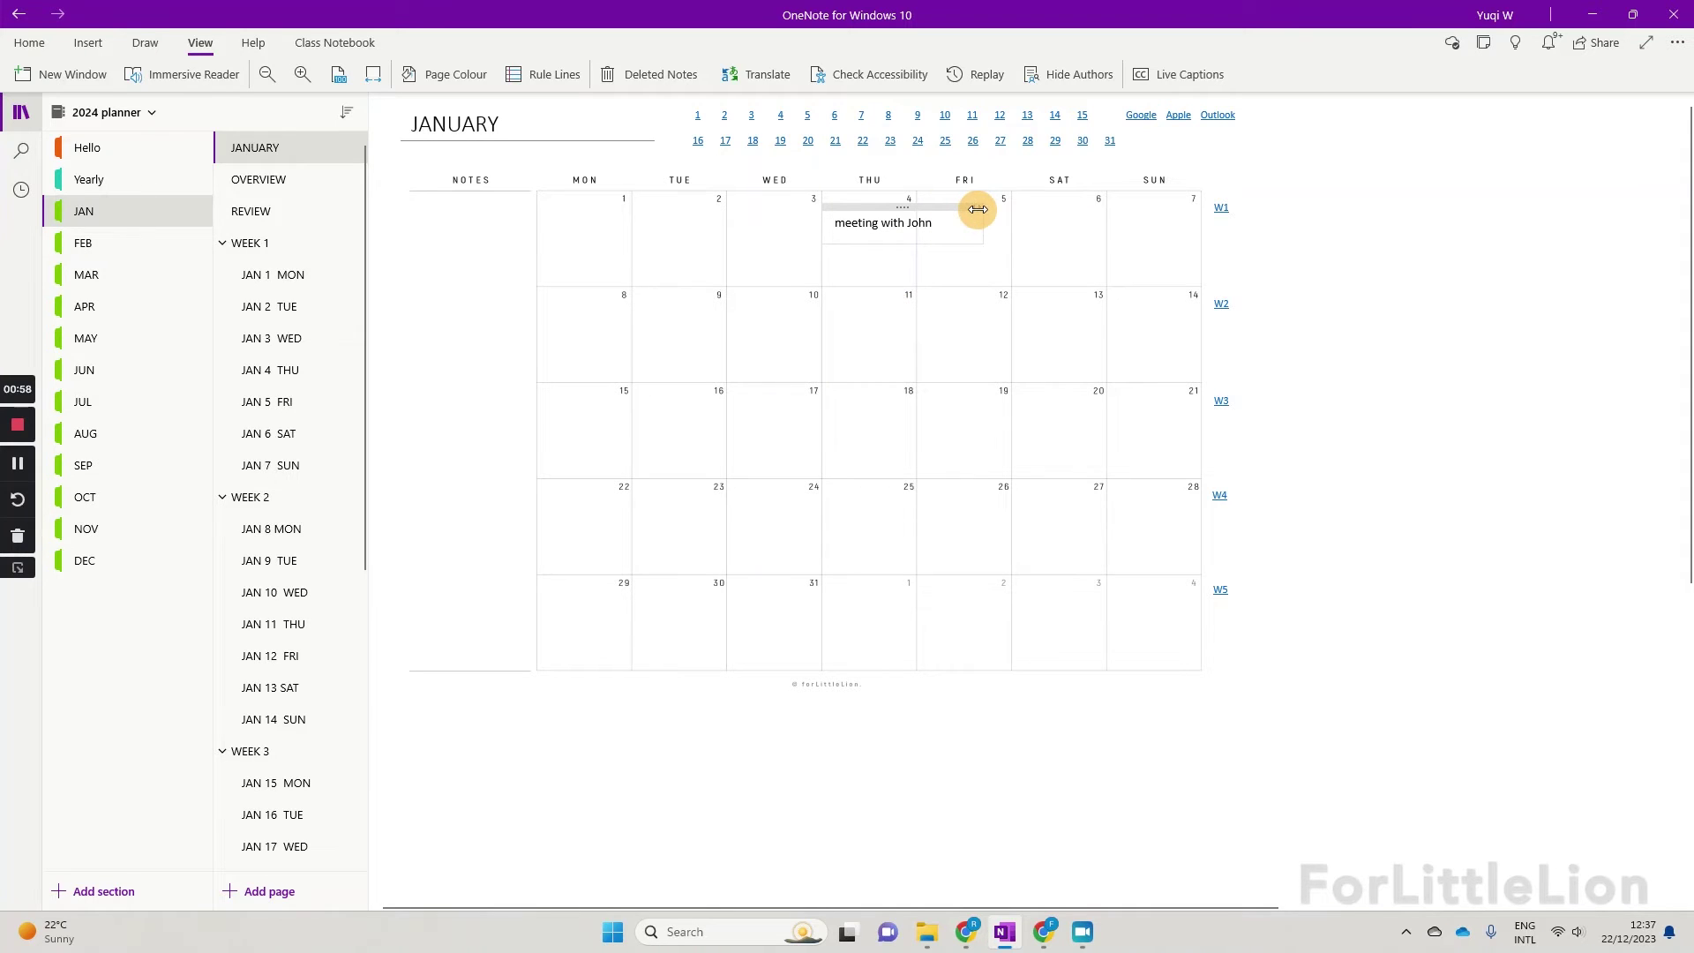
{"action": "left_click_drag", "start_coordinate": [966, 213], "coordinate": [902, 231]}
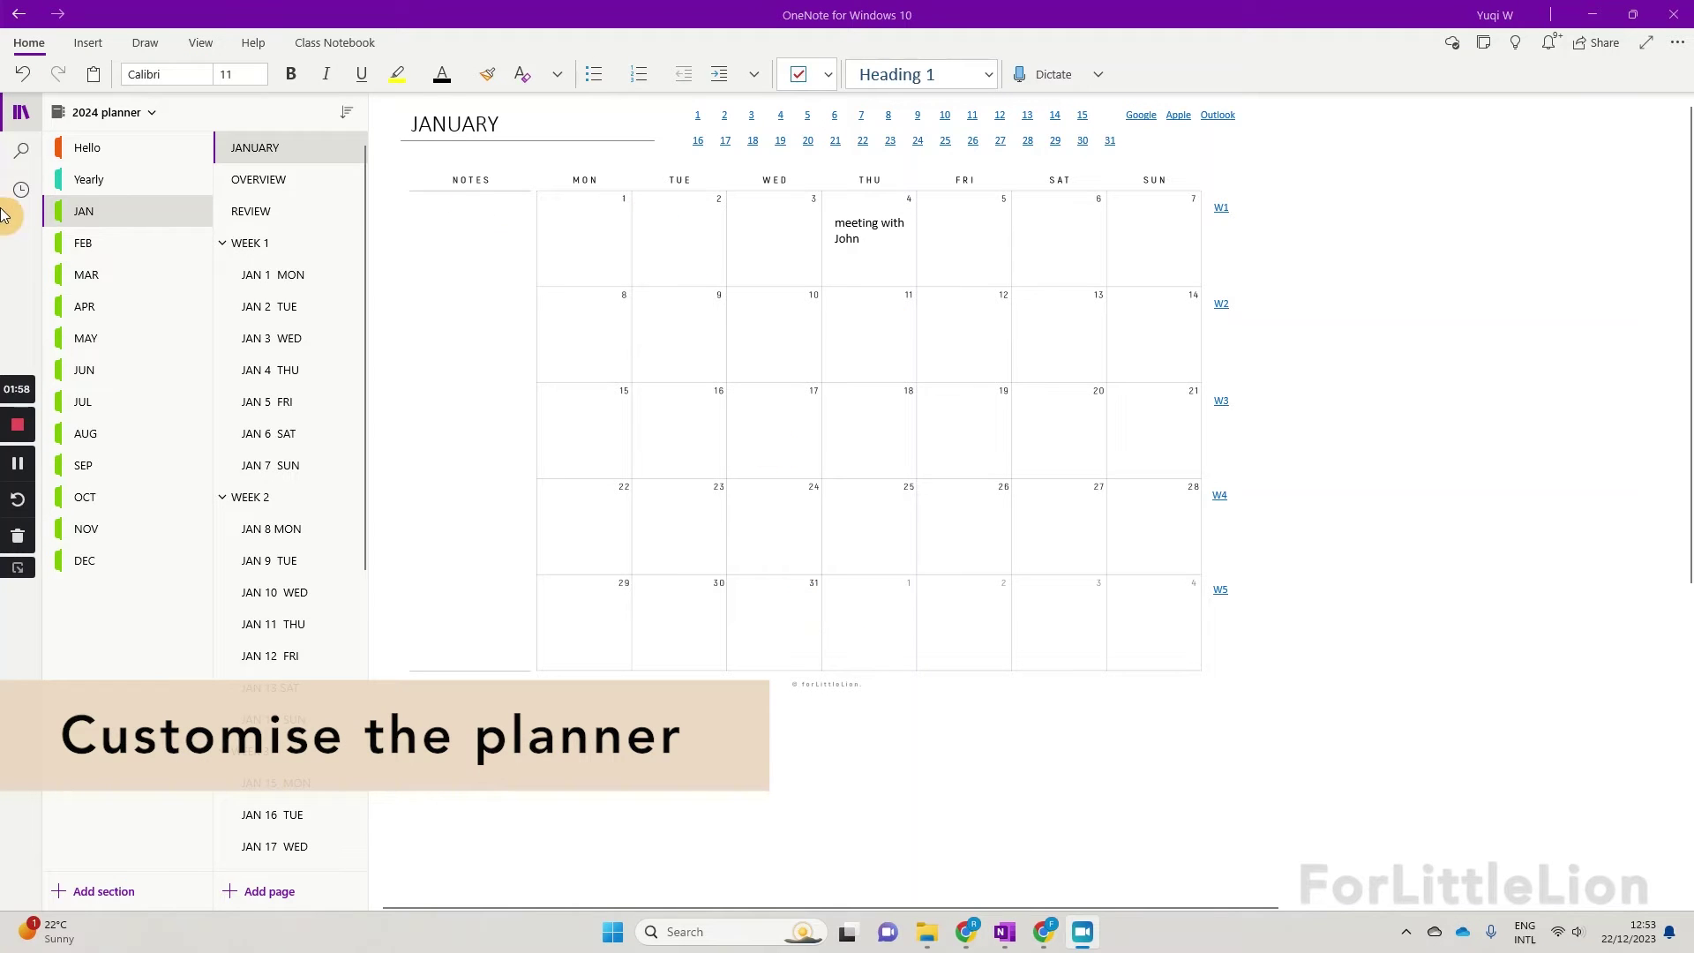
Step: Copy the Work-Life Templates Finance section into the 2024 planner notebook
{"action": "left_click", "coordinate": [129, 114]}
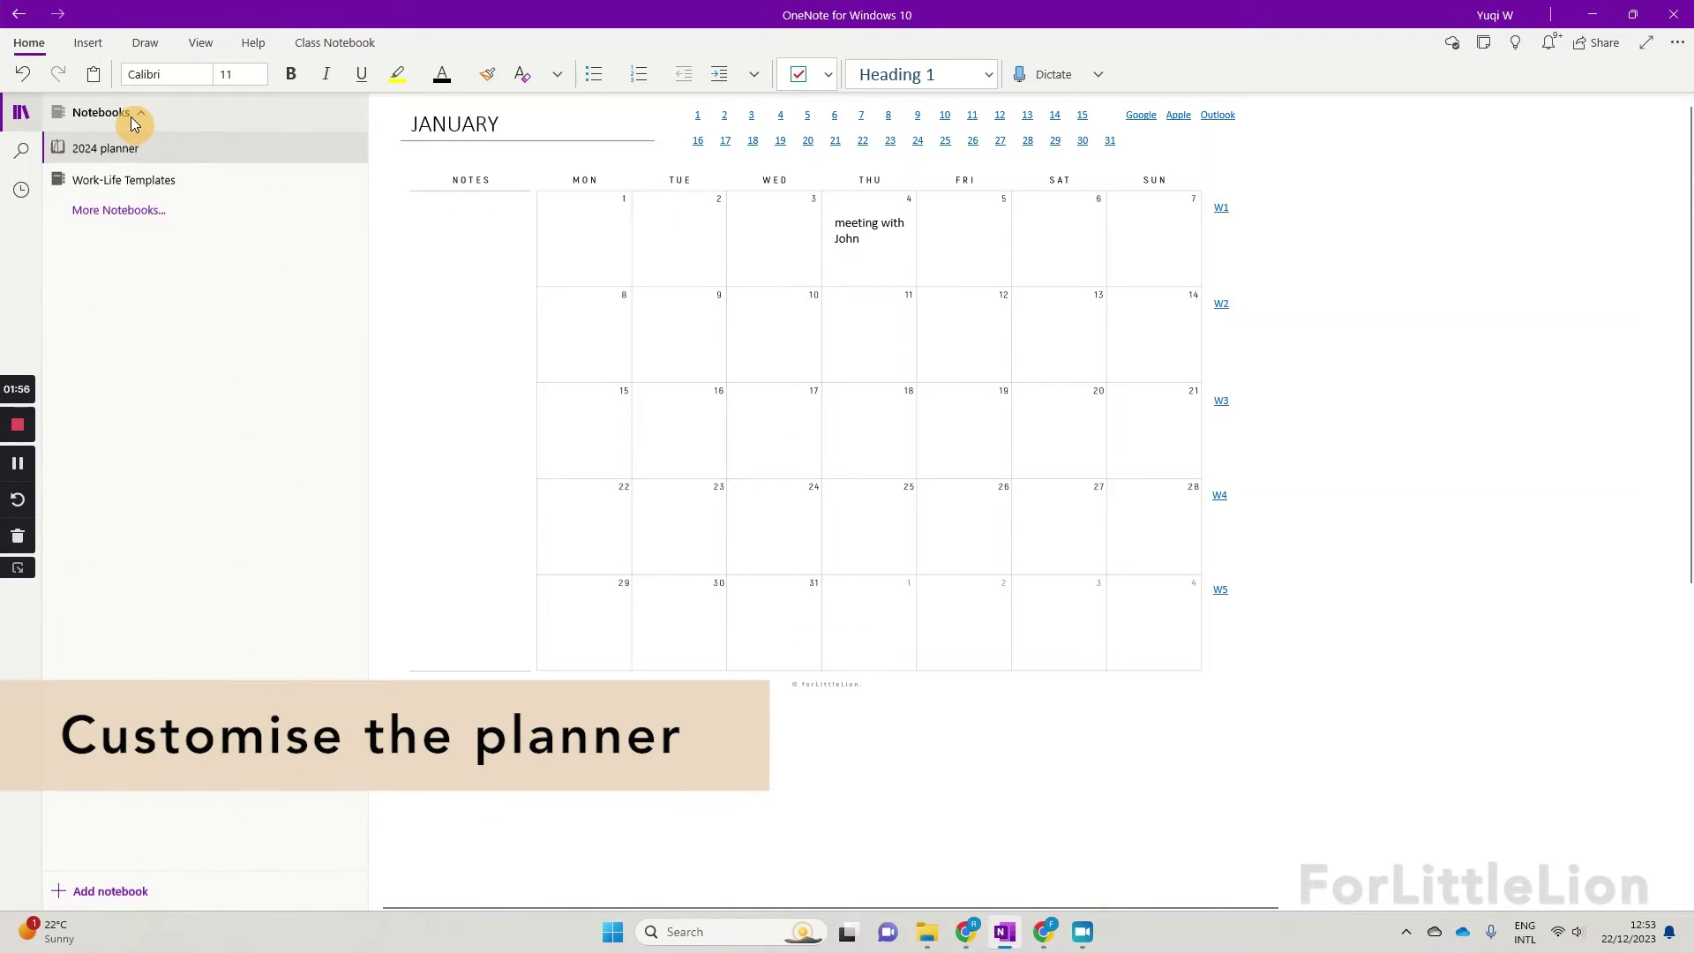
{"action": "left_click", "coordinate": [135, 179]}
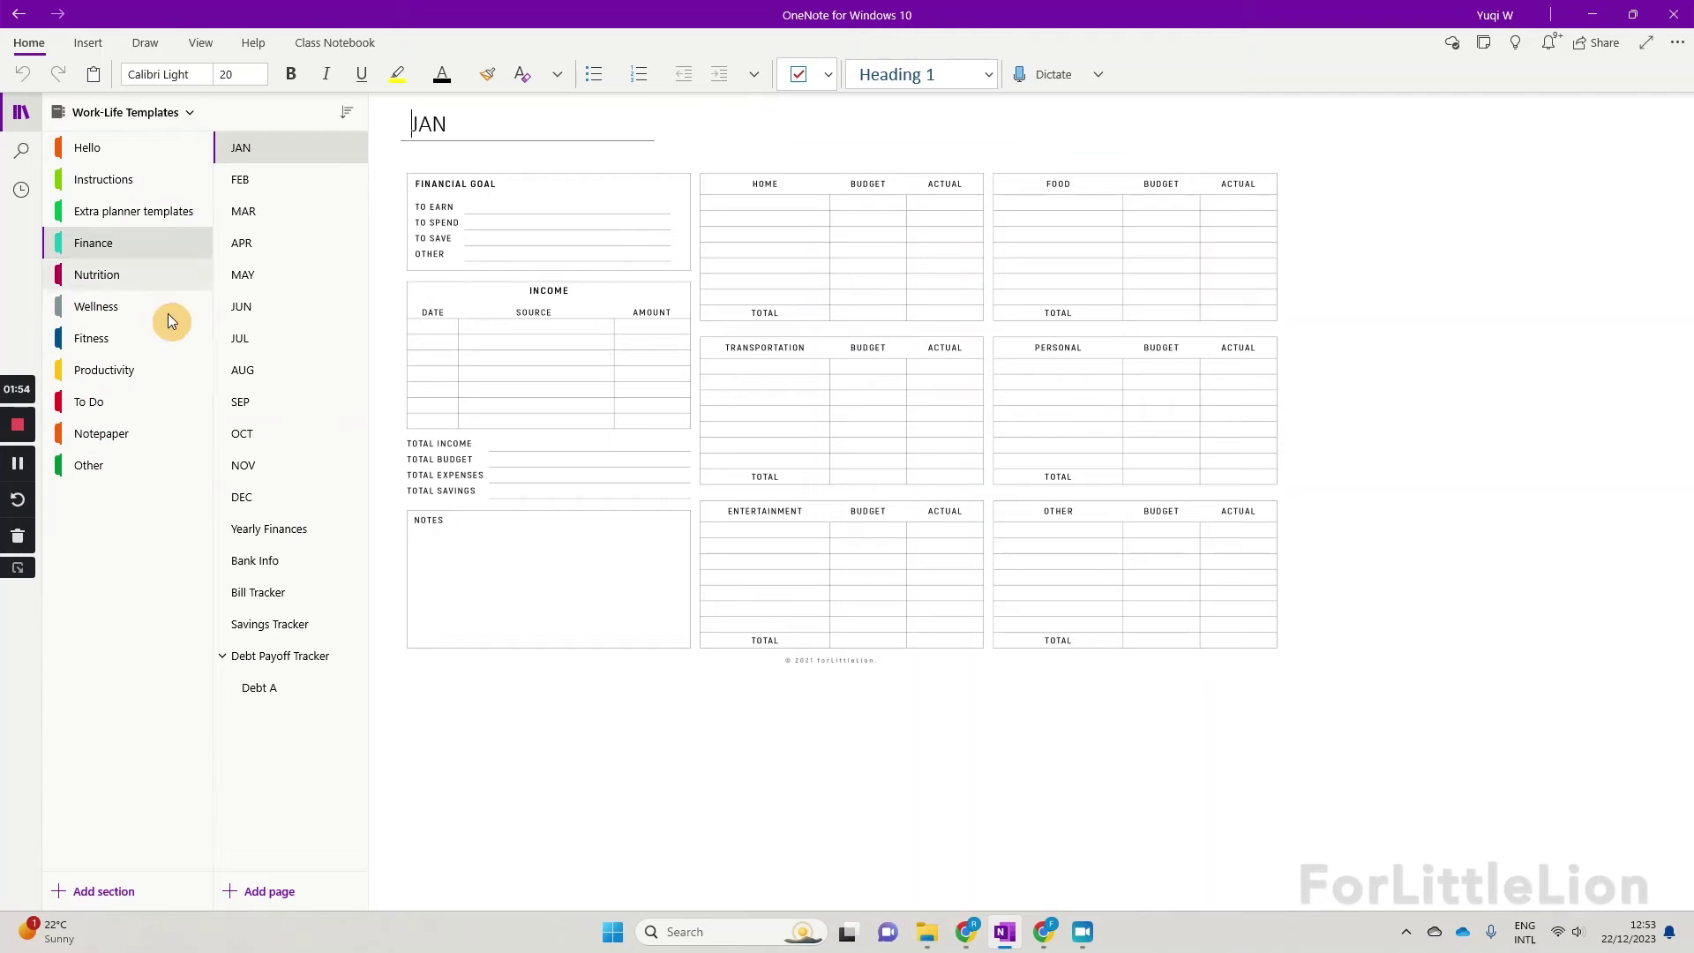
{"action": "right_click", "coordinate": [155, 251]}
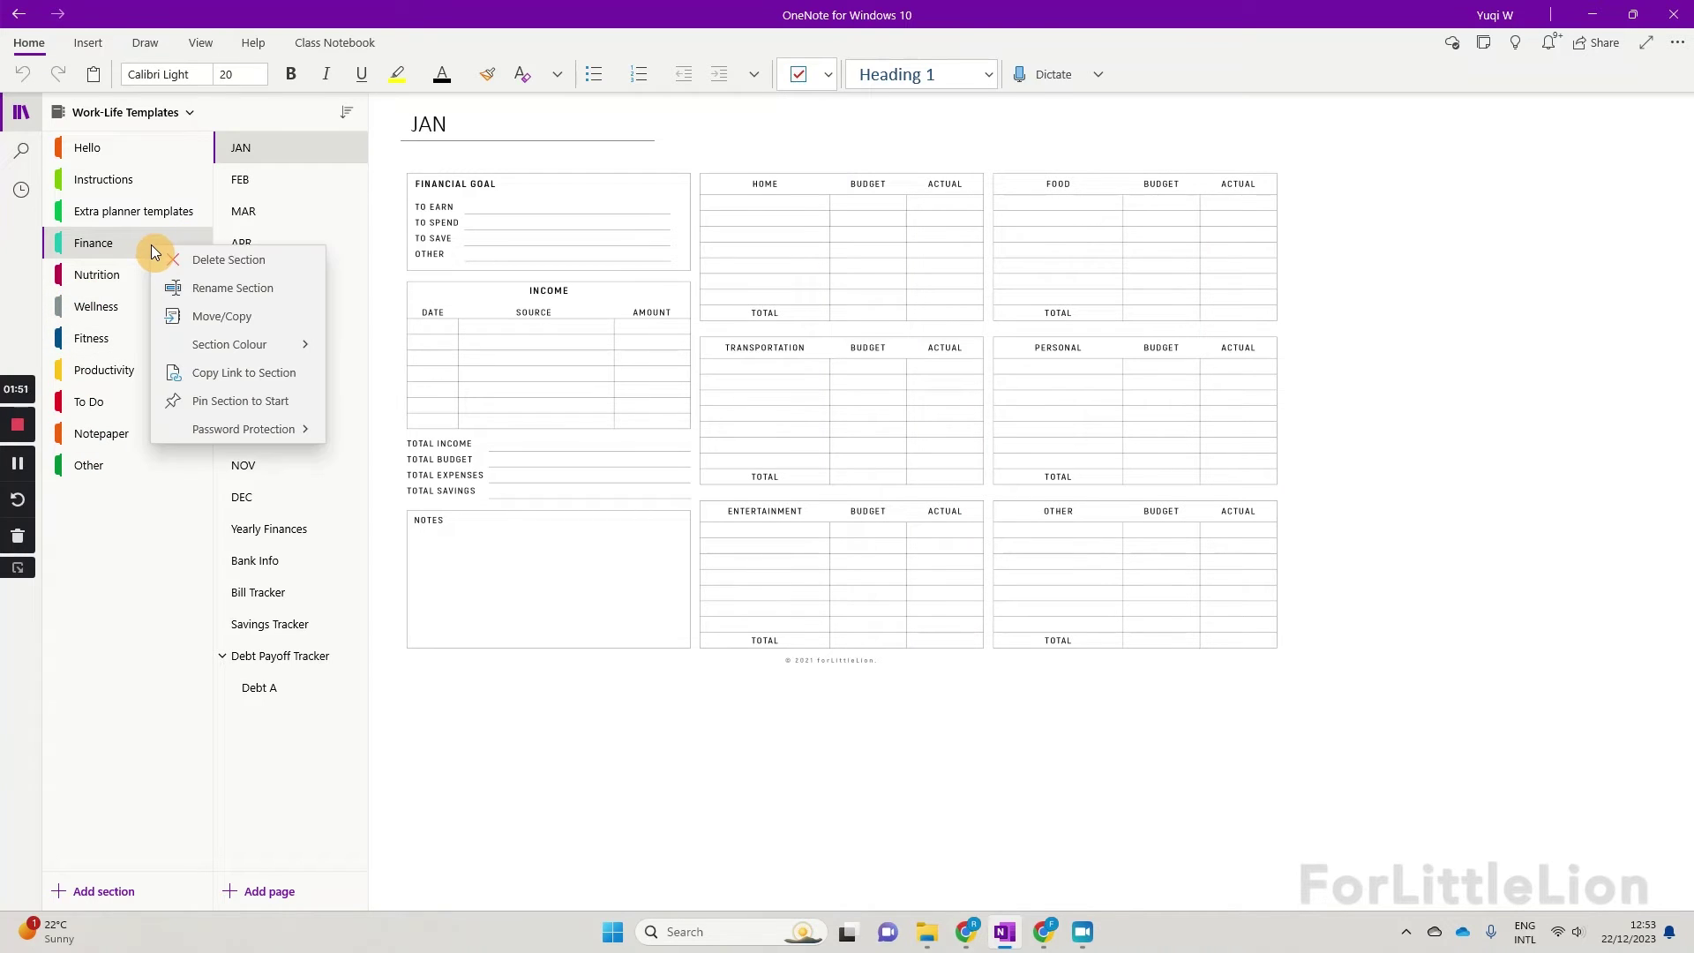
{"action": "left_click", "coordinate": [210, 315]}
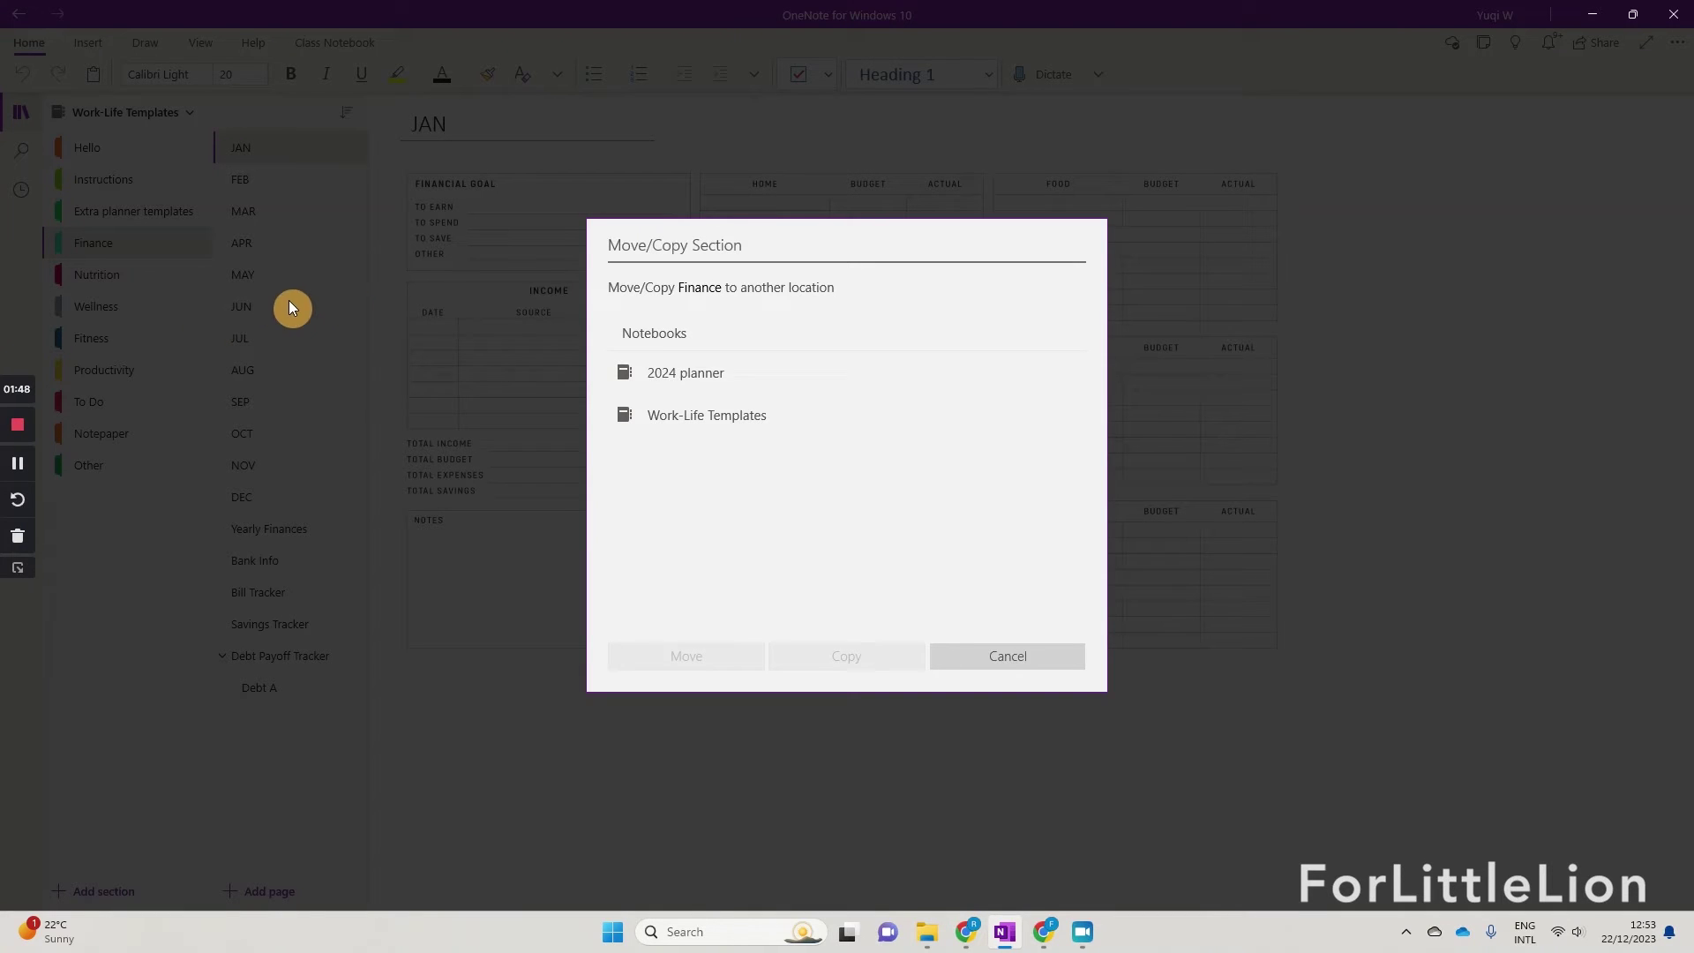
{"action": "left_click", "coordinate": [706, 379]}
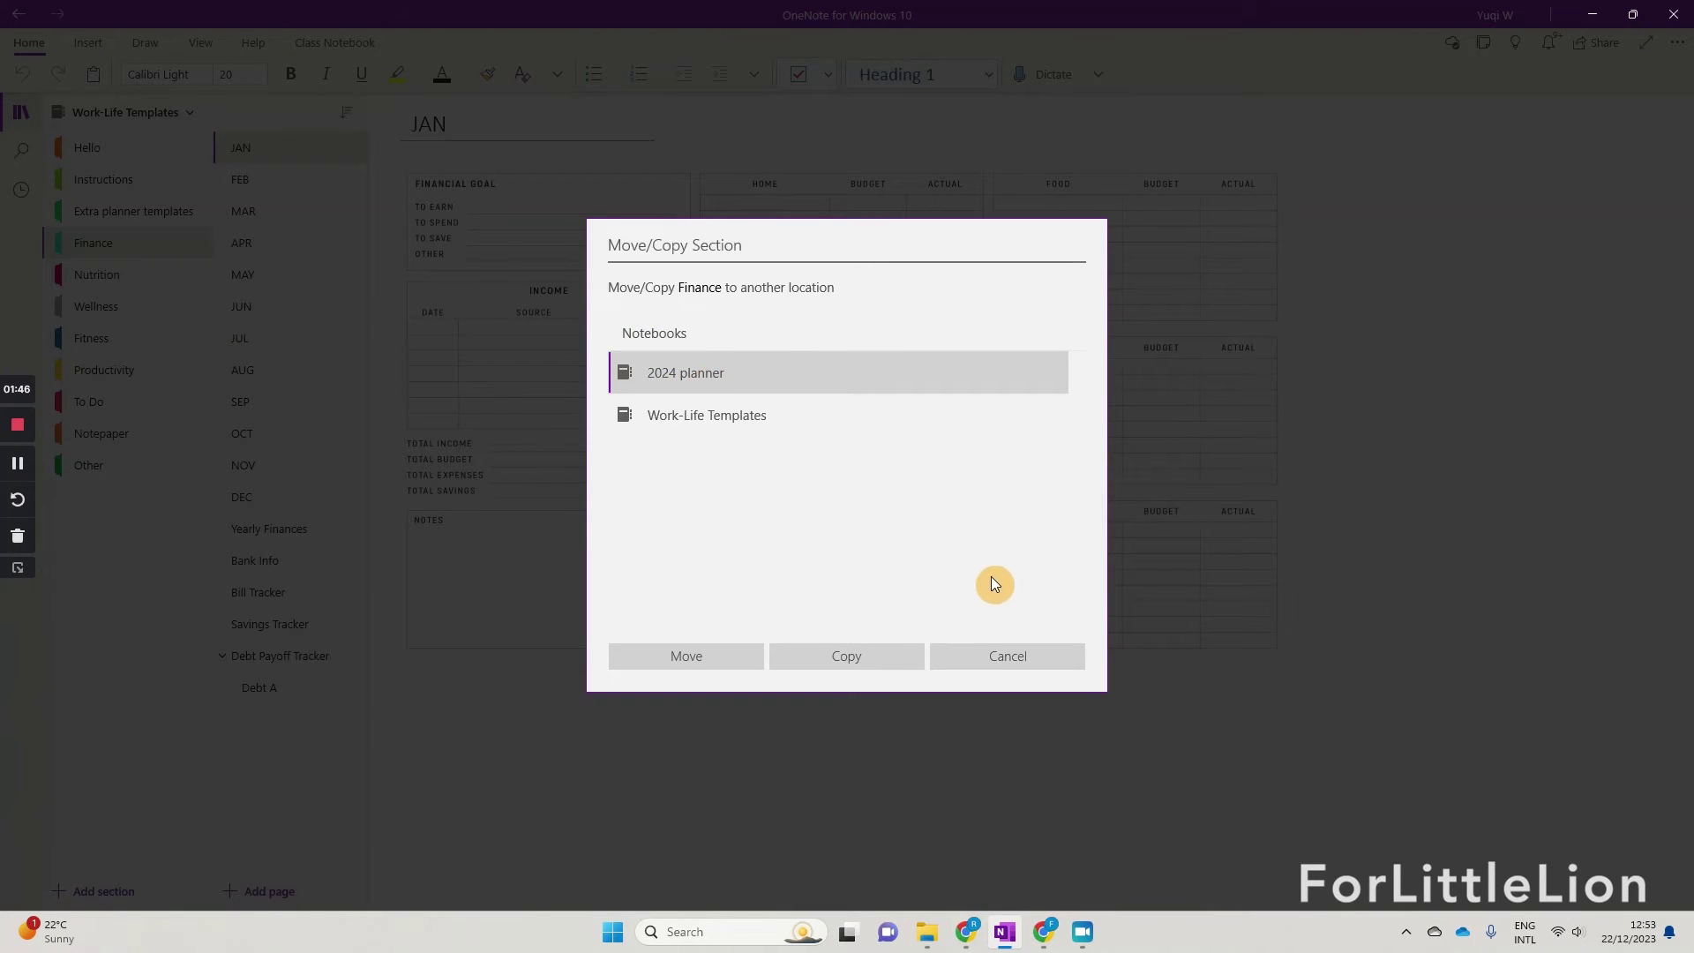
{"action": "left_click", "coordinate": [870, 667]}
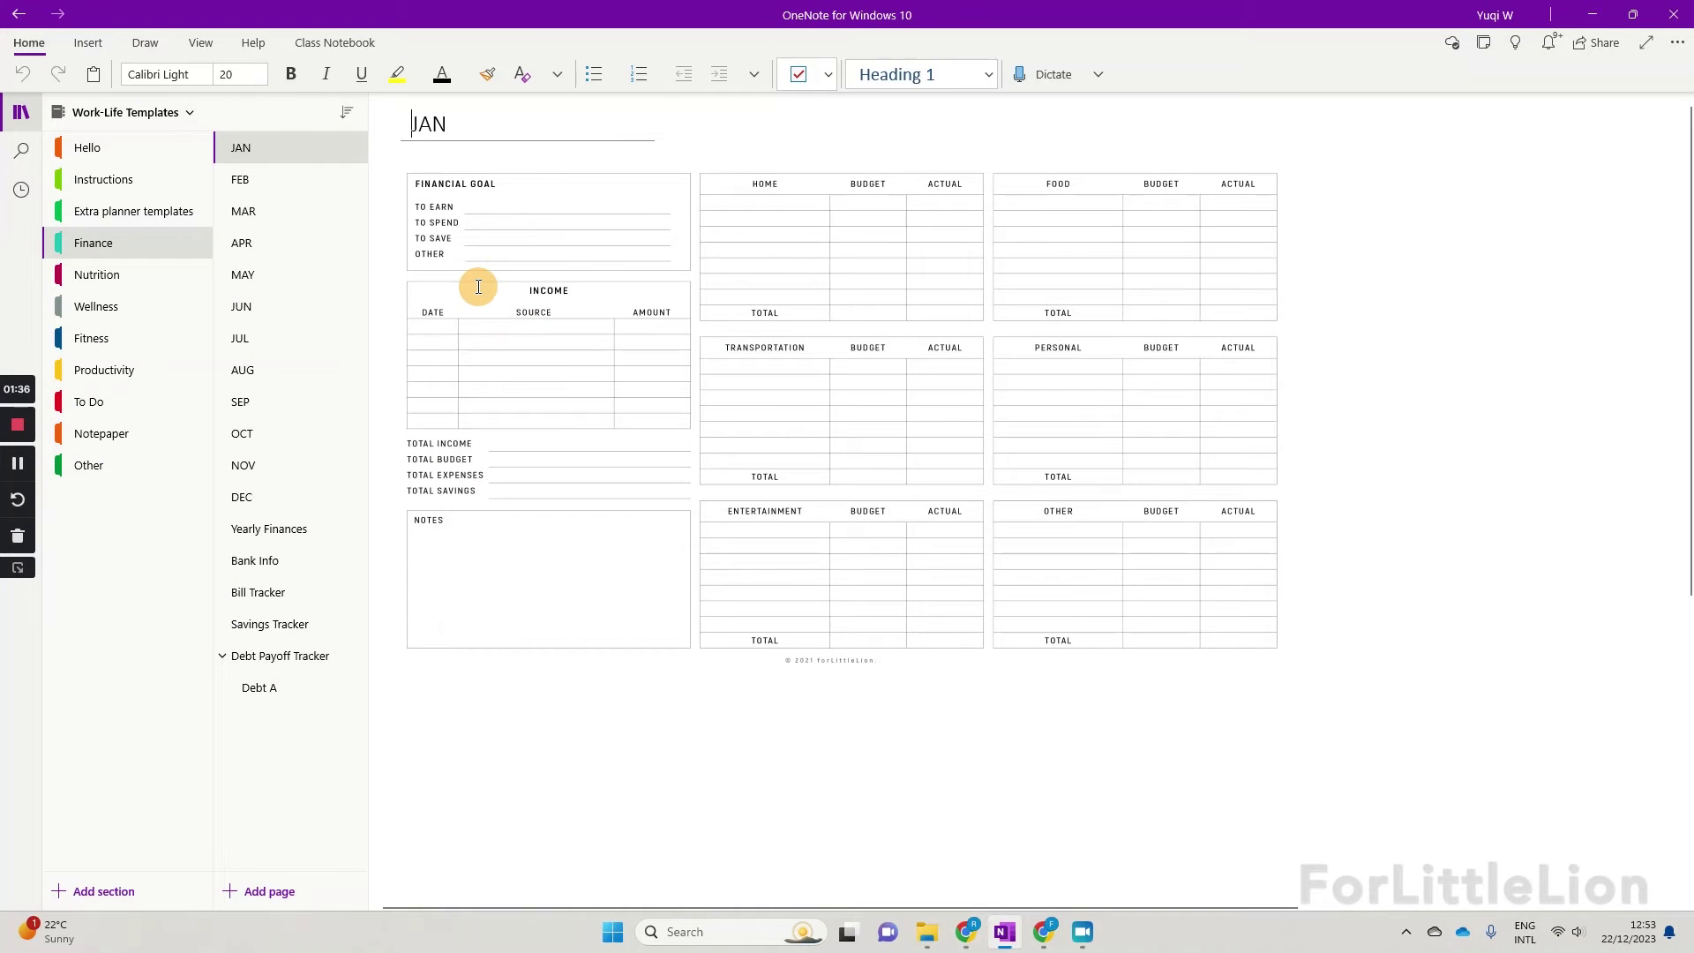
Step: Check the copied Finance section in 2024 planner, then return to Work-Life Templates
{"action": "left_click", "coordinate": [159, 112]}
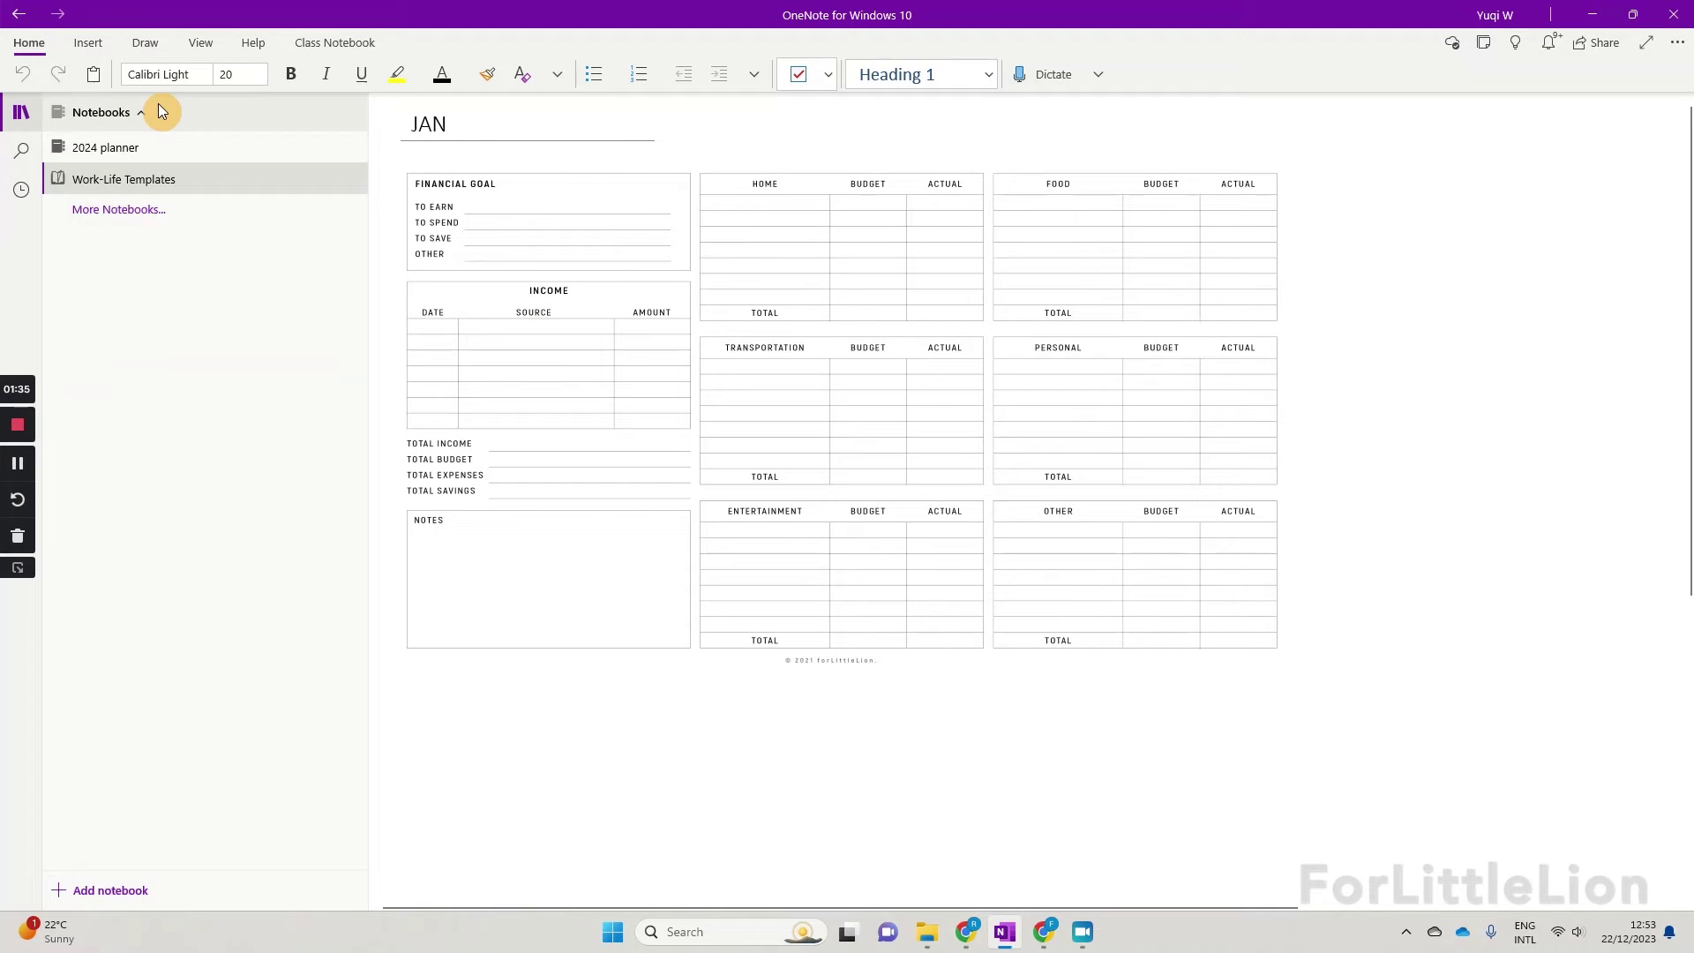
{"action": "left_click", "coordinate": [141, 150]}
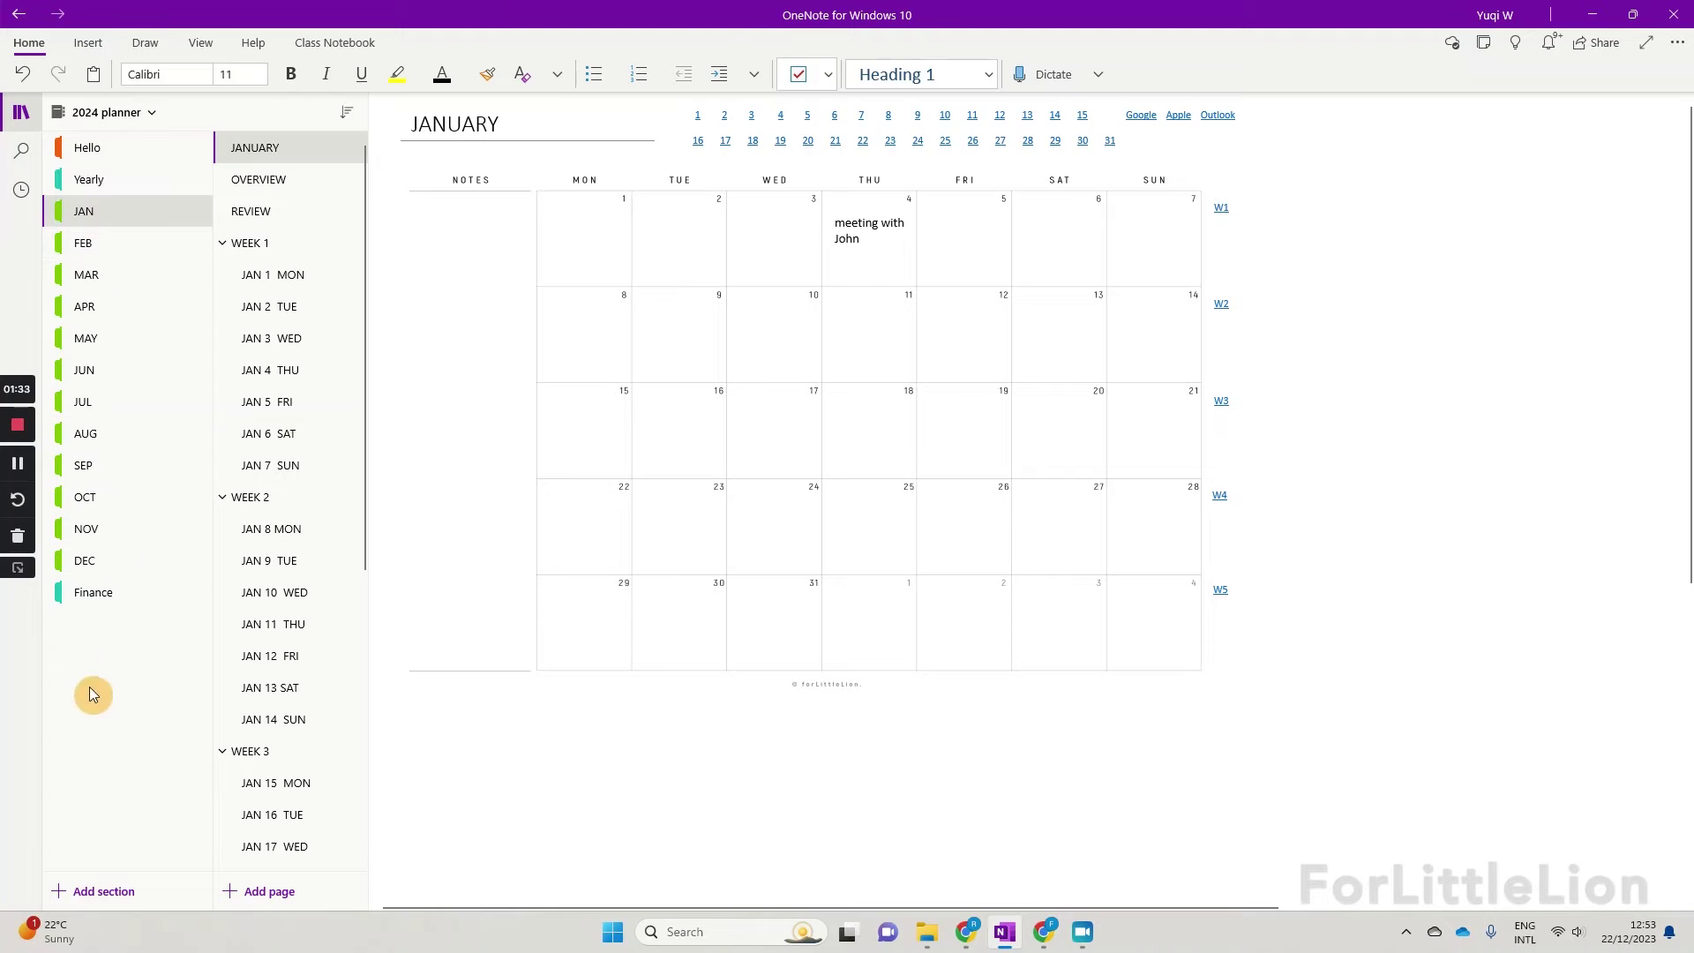
{"action": "left_click", "coordinate": [134, 579]}
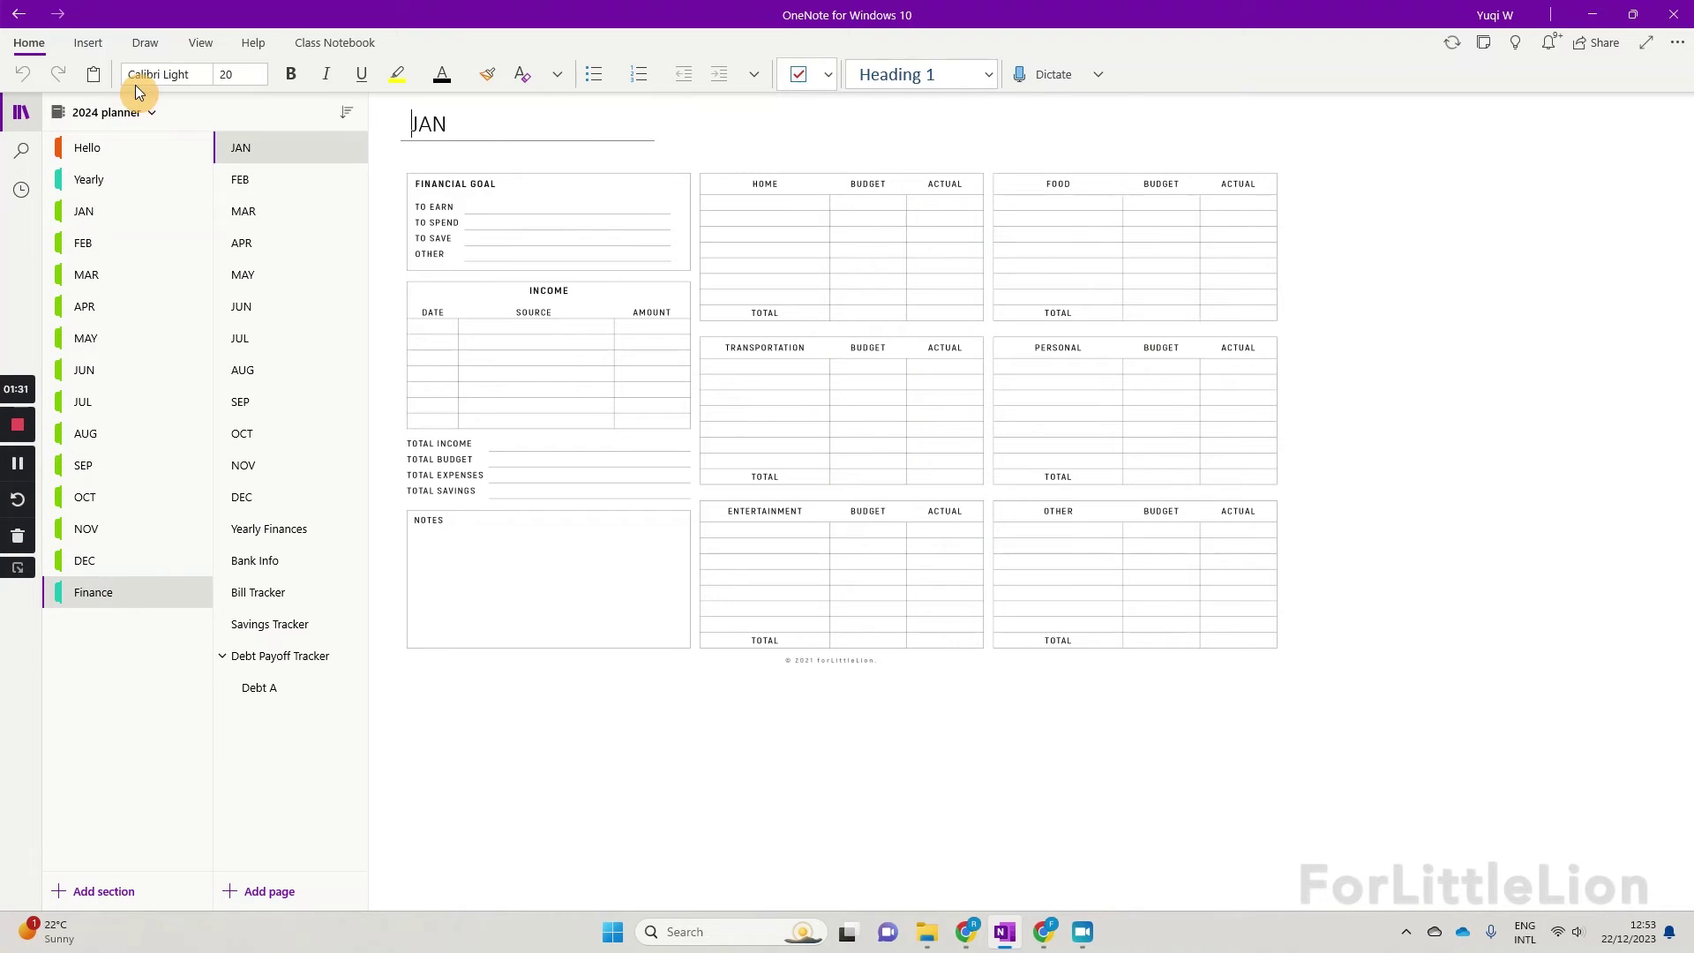
{"action": "left_click", "coordinate": [124, 113]}
{"action": "left_click", "coordinate": [141, 182]}
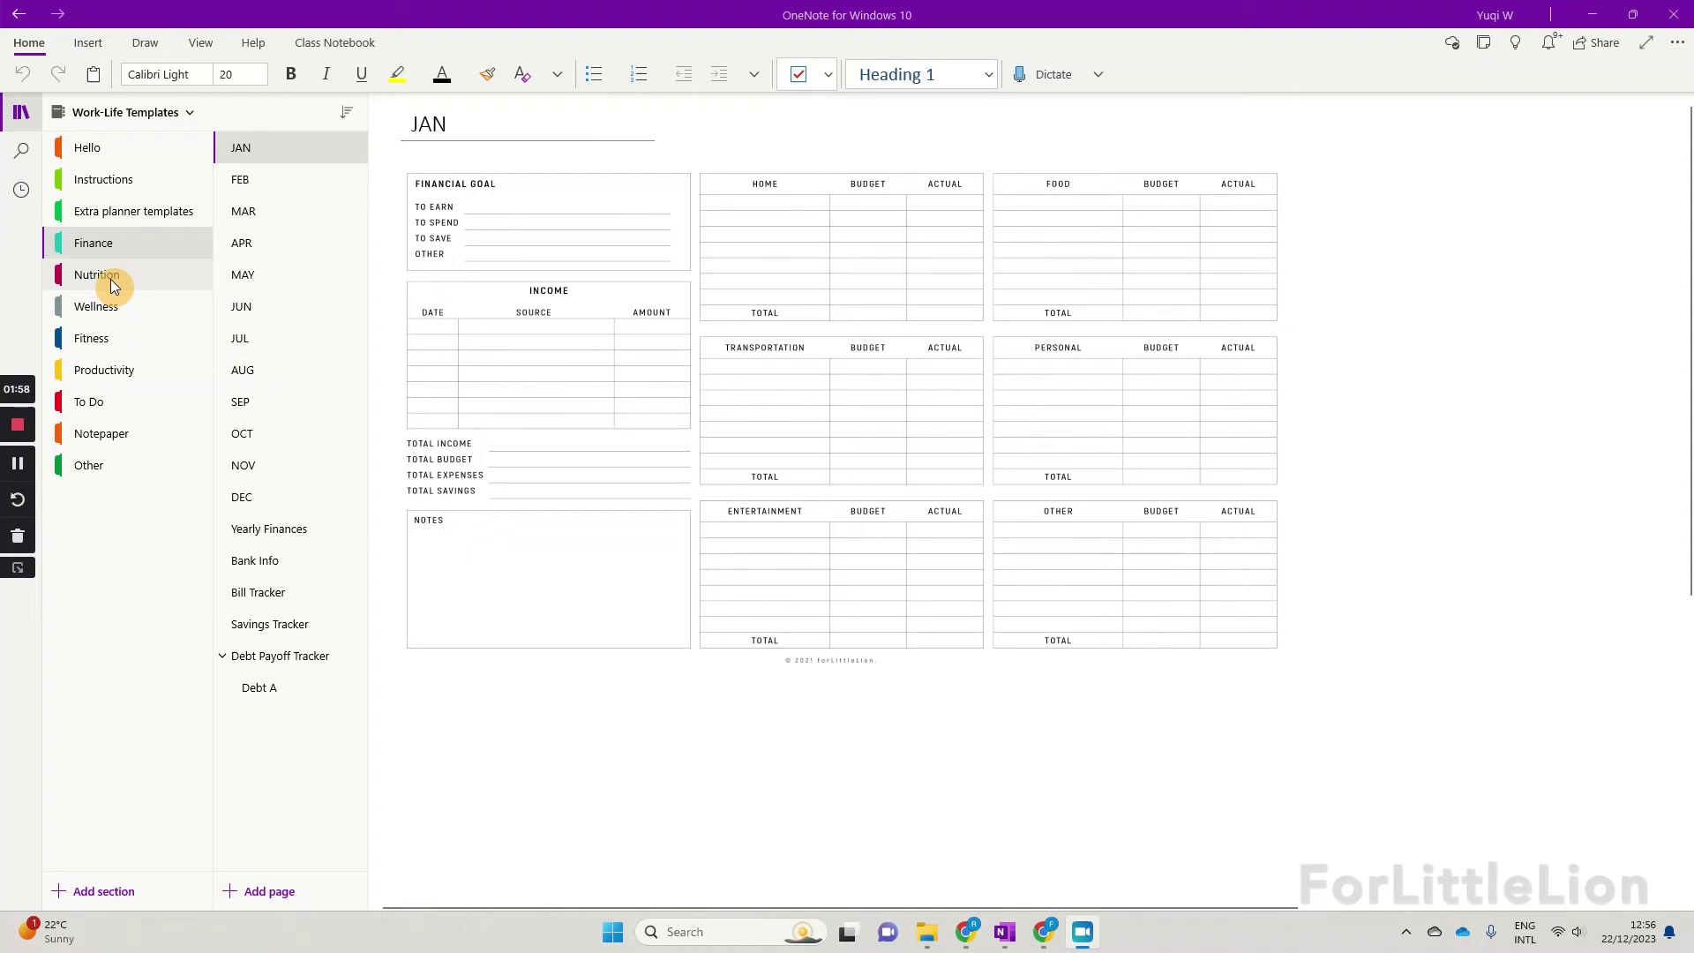
Step: Copy the Nutrition Meals & Groceries page and paste it under WEEK 1 in the 2024 planner's JAN section
{"action": "left_click", "coordinate": [110, 278]}
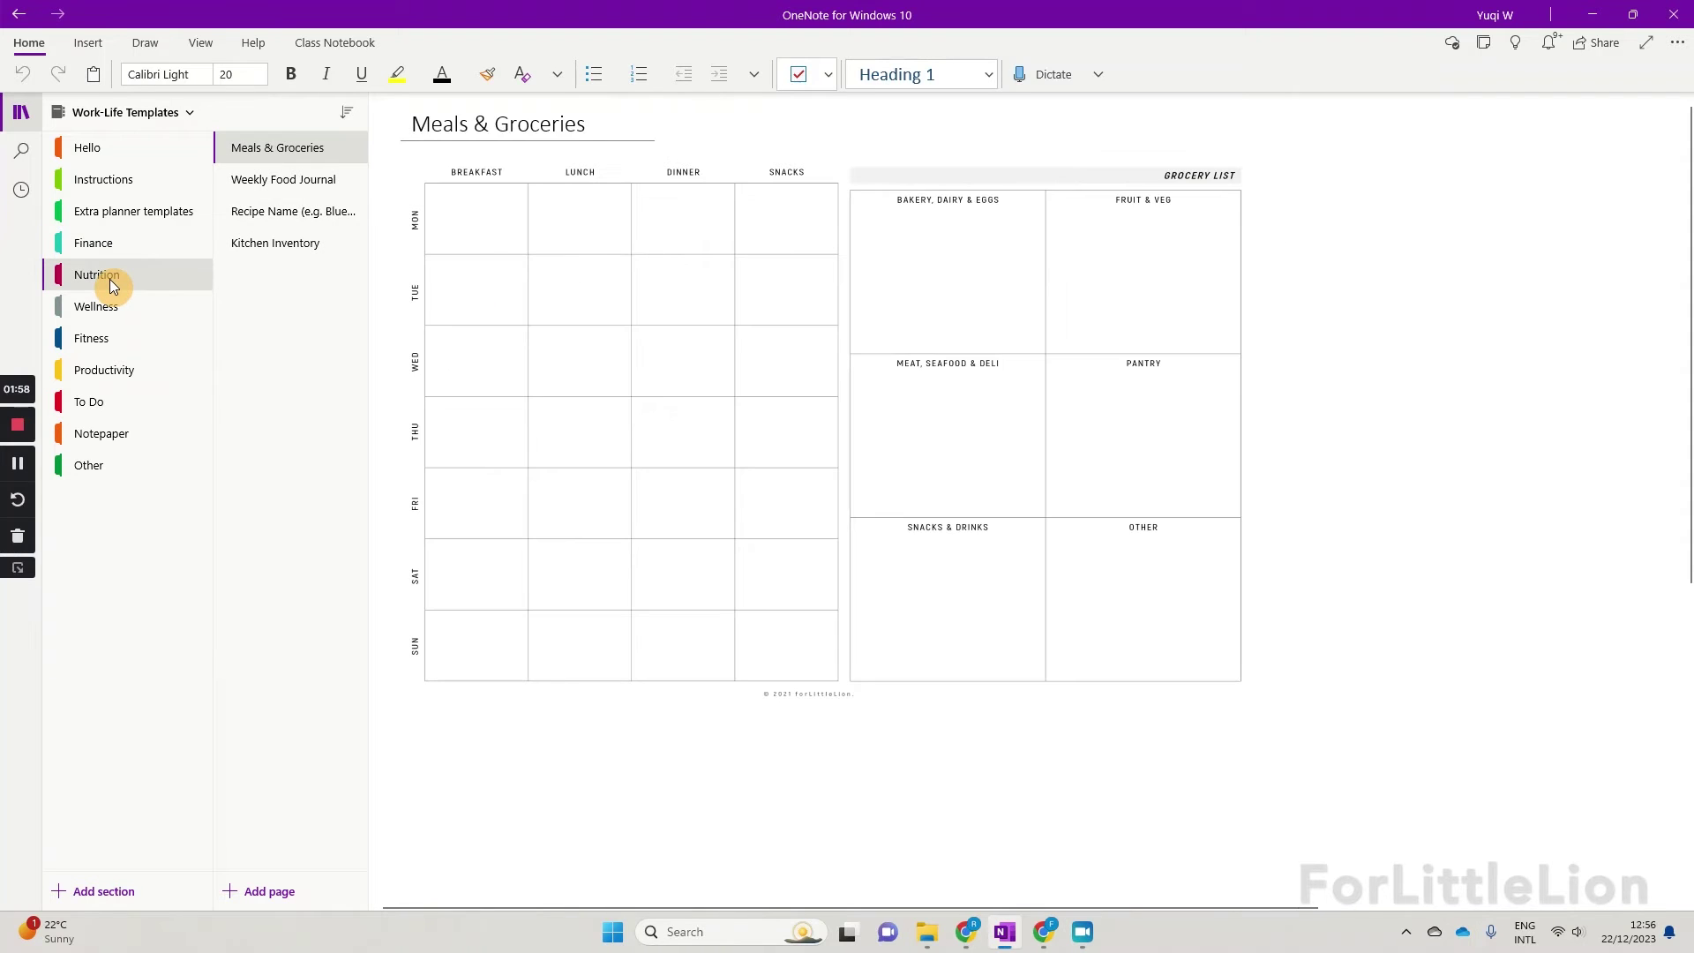
{"action": "right_click", "coordinate": [283, 149]}
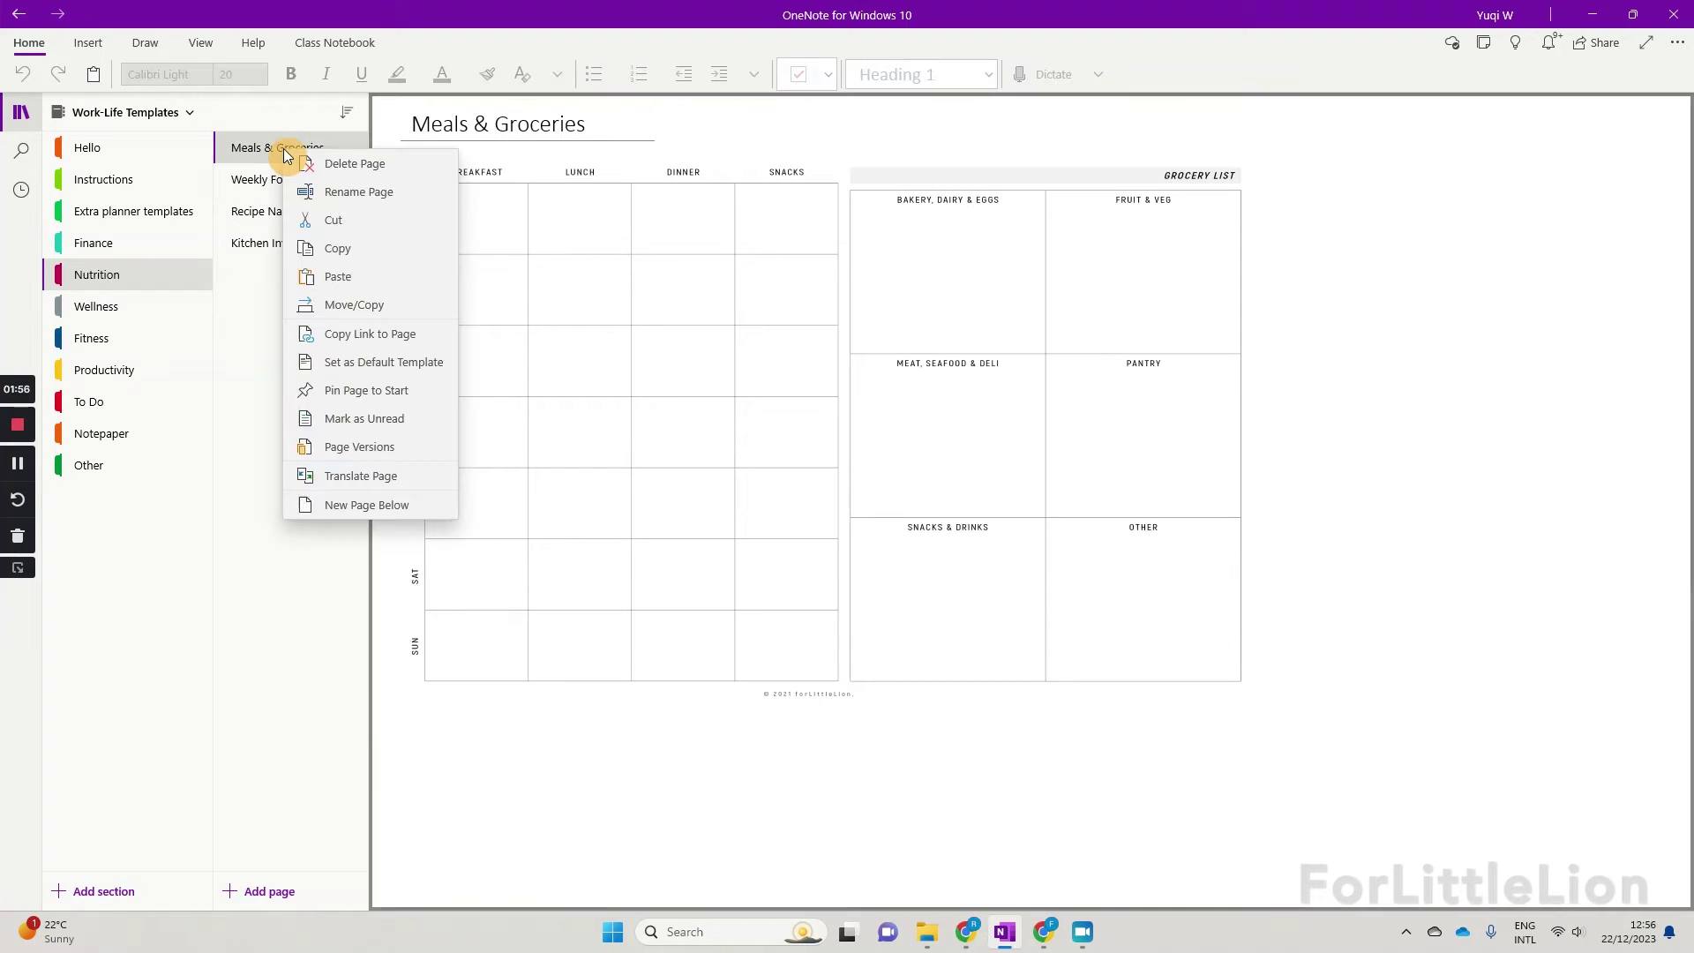
{"action": "left_click", "coordinate": [340, 256]}
{"action": "left_click", "coordinate": [100, 112]}
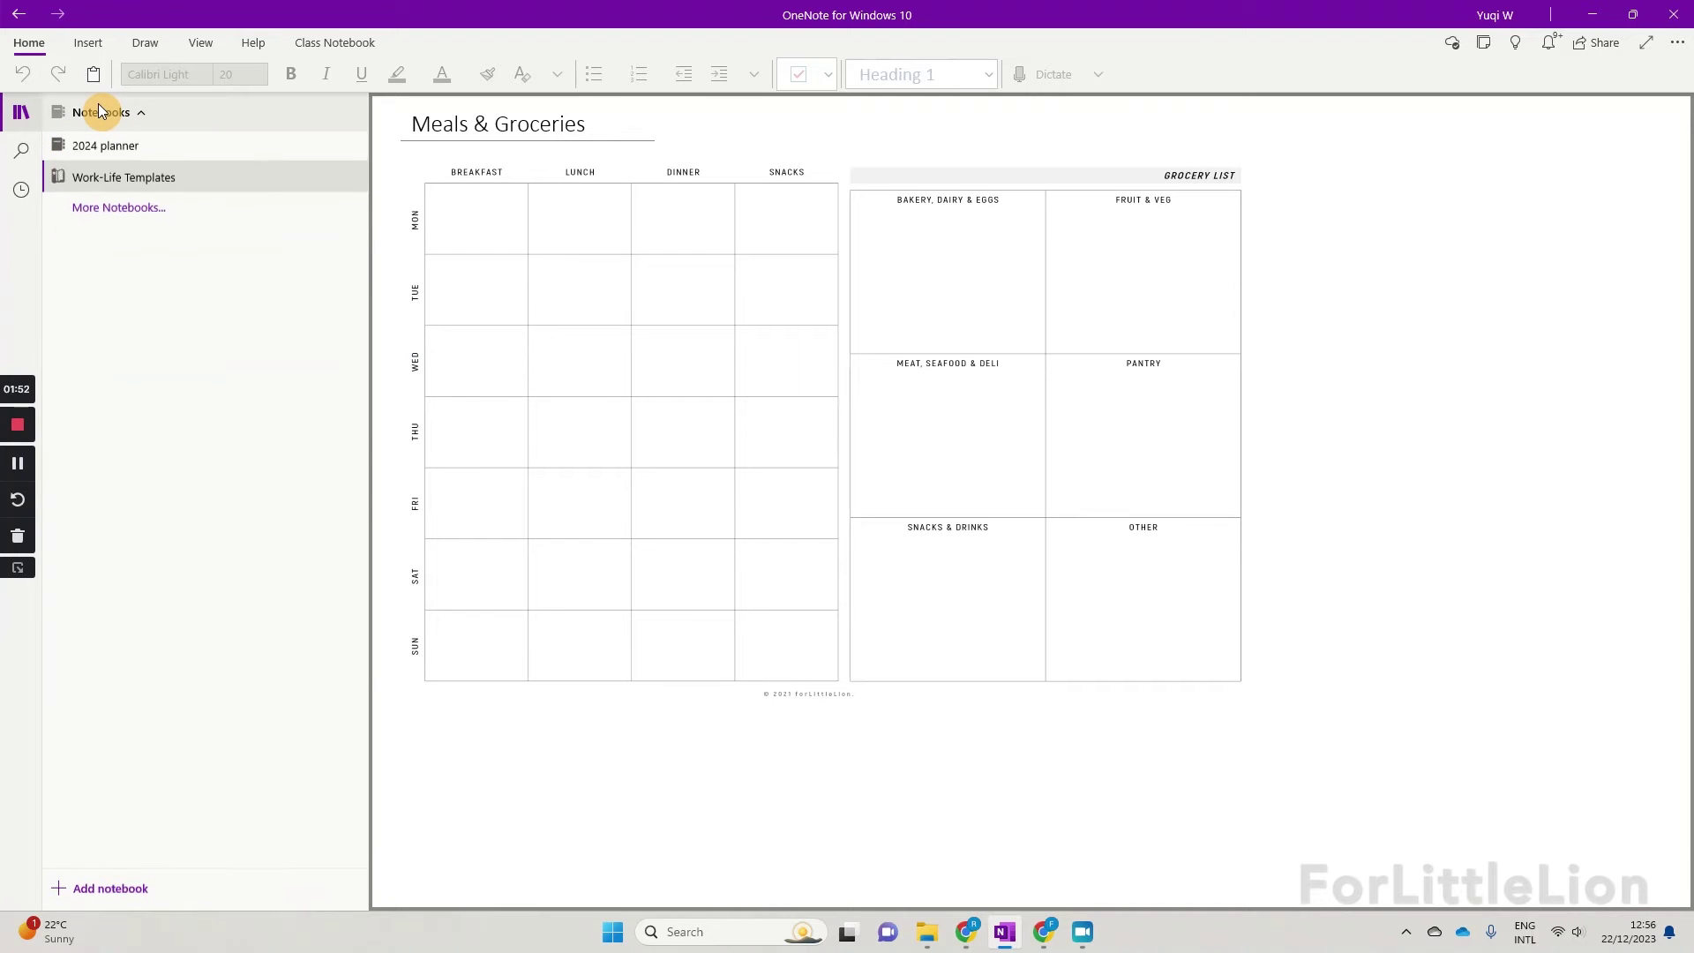
{"action": "left_click", "coordinate": [102, 146]}
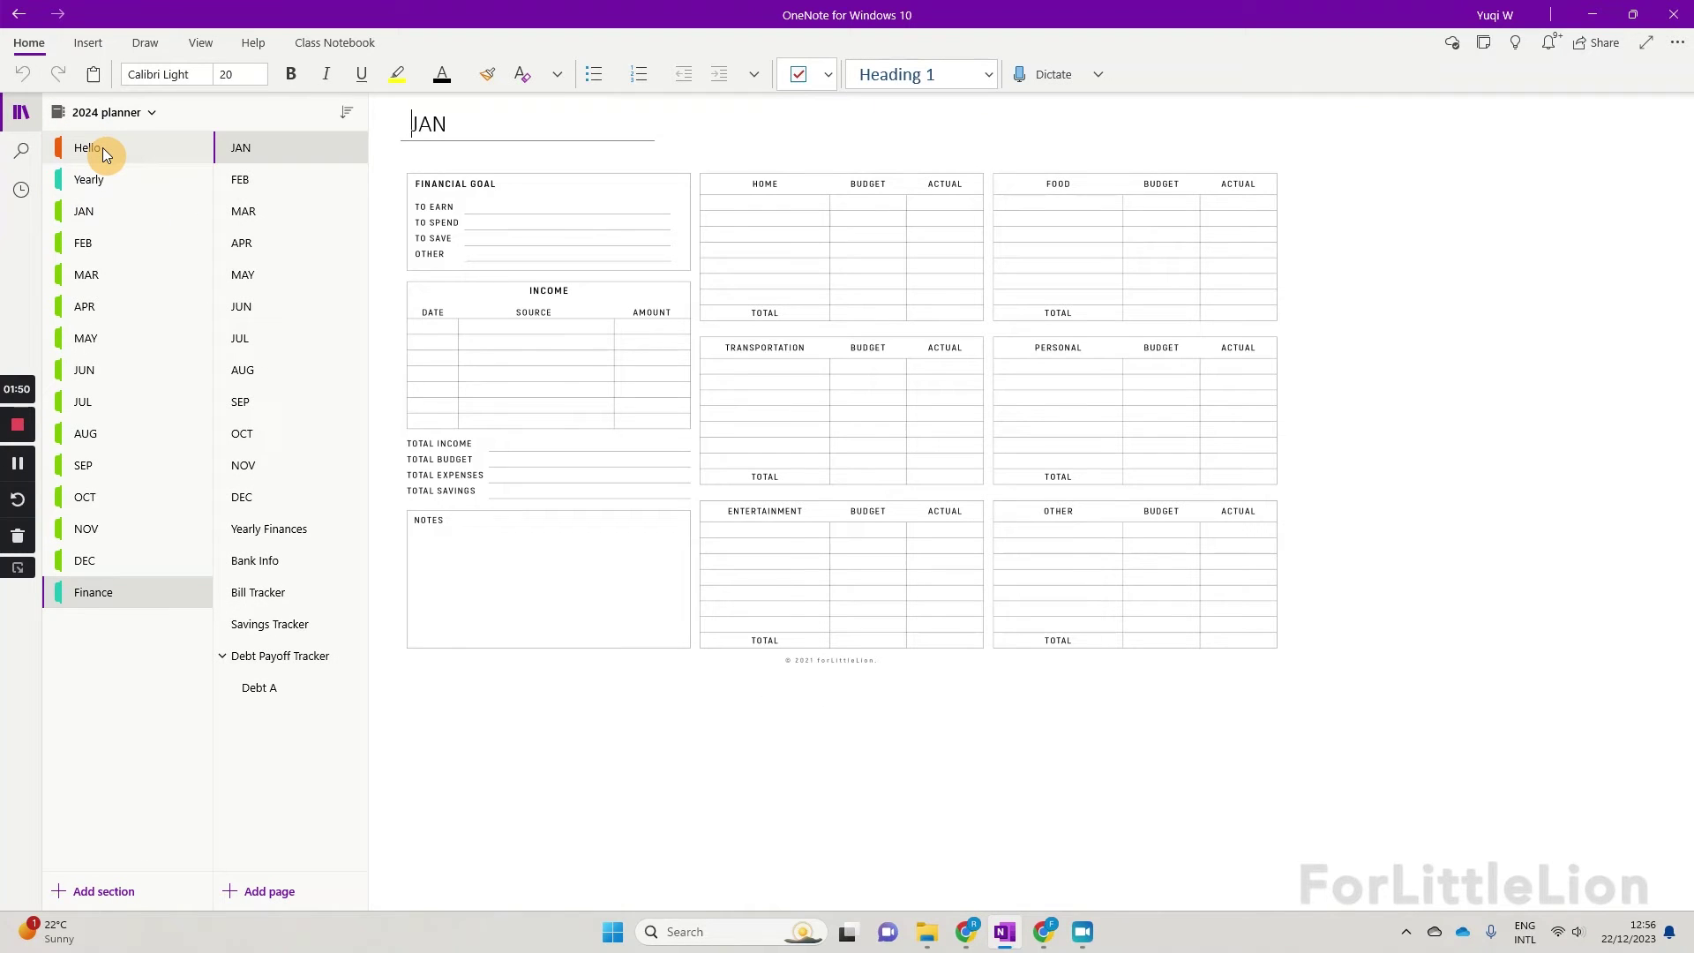
{"action": "left_click", "coordinate": [120, 219]}
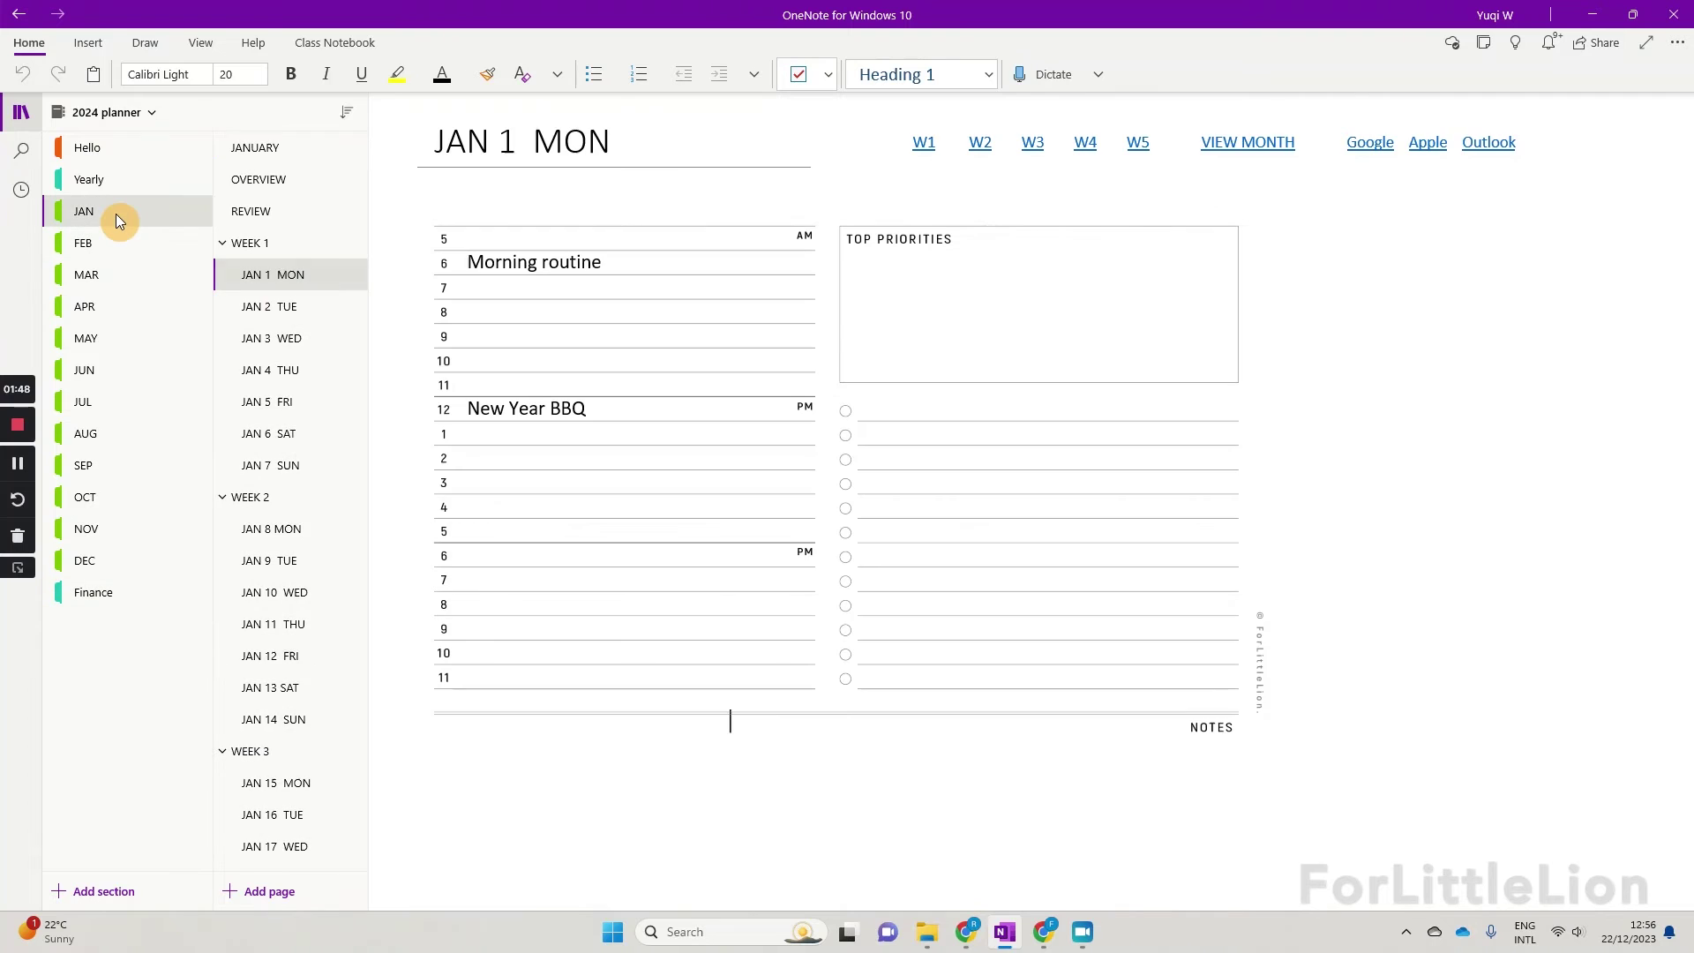
{"action": "left_click", "coordinate": [292, 244]}
{"action": "right_click", "coordinate": [283, 241]}
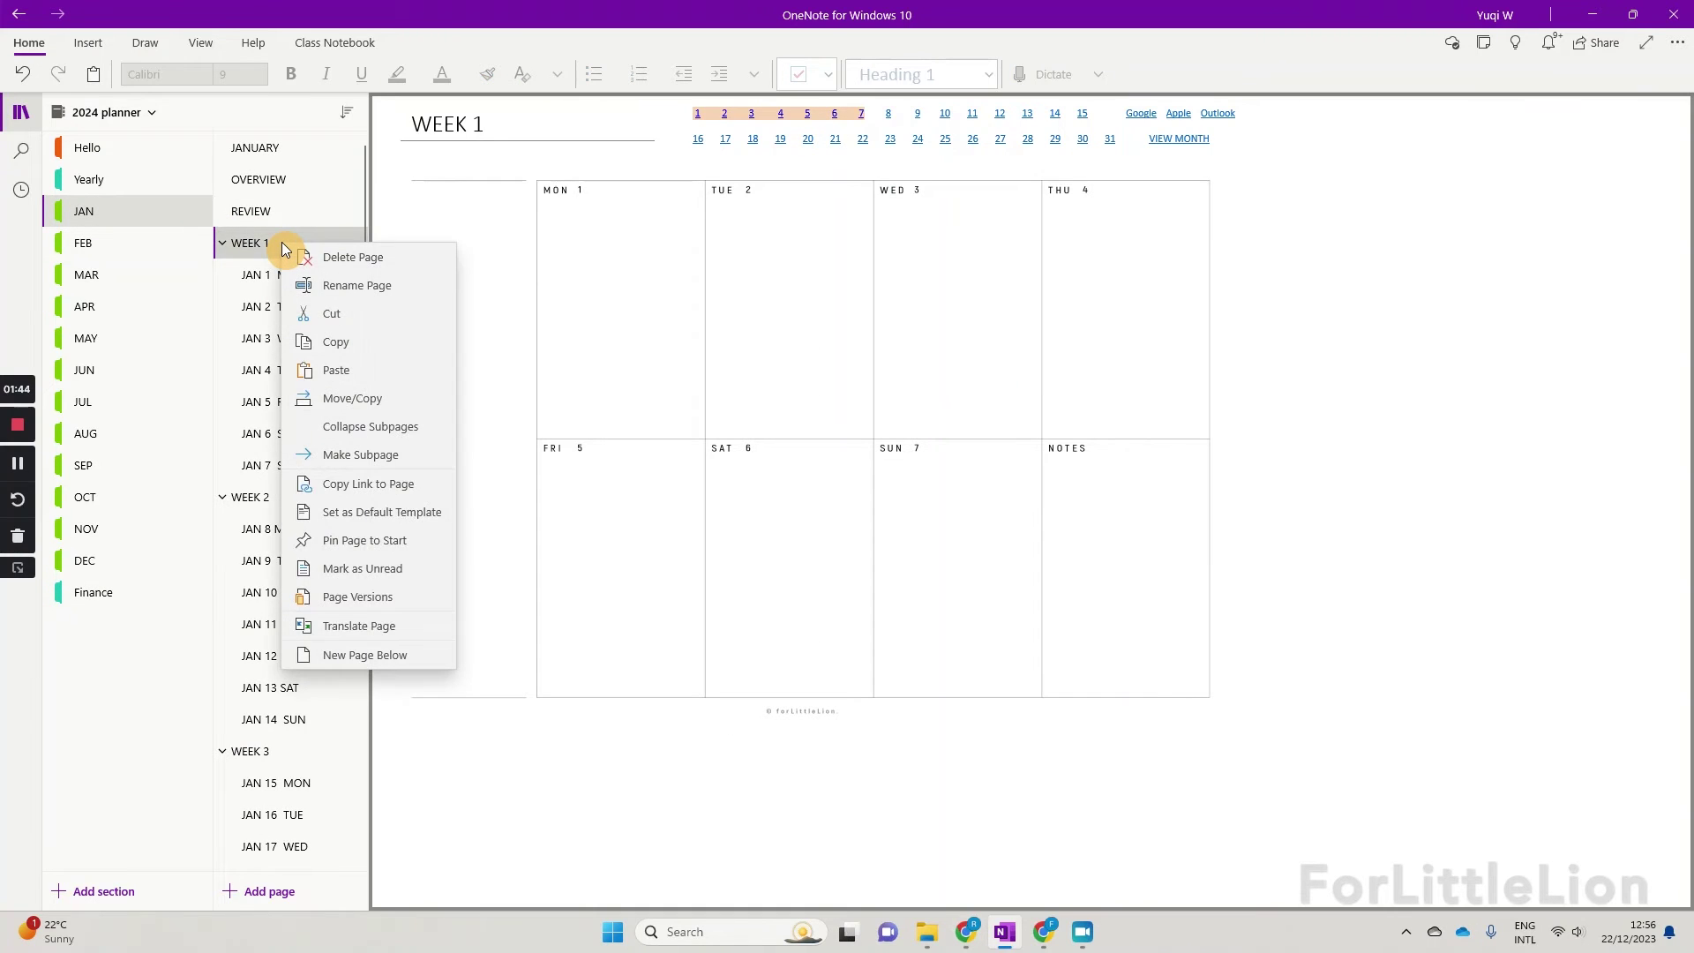
{"action": "left_click", "coordinate": [357, 365]}
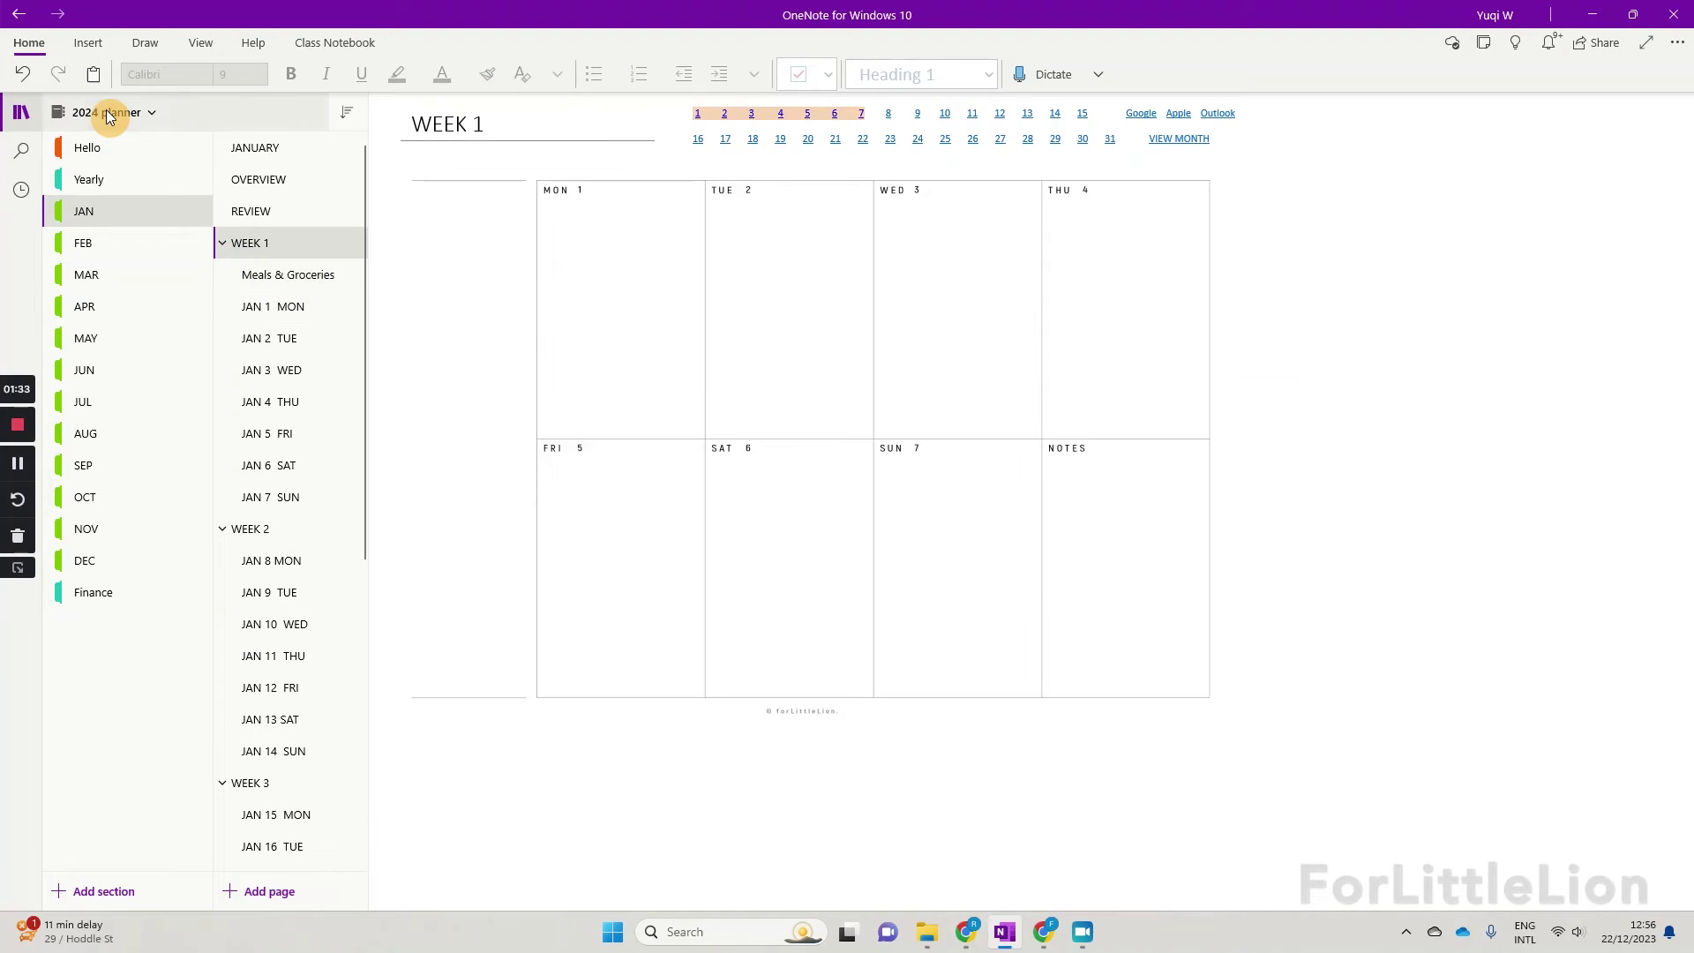
{"action": "left_click", "coordinate": [104, 113]}
Step: Open the Productivity section's Meeting Notes template and set its picture as the page background
{"action": "left_click", "coordinate": [119, 182]}
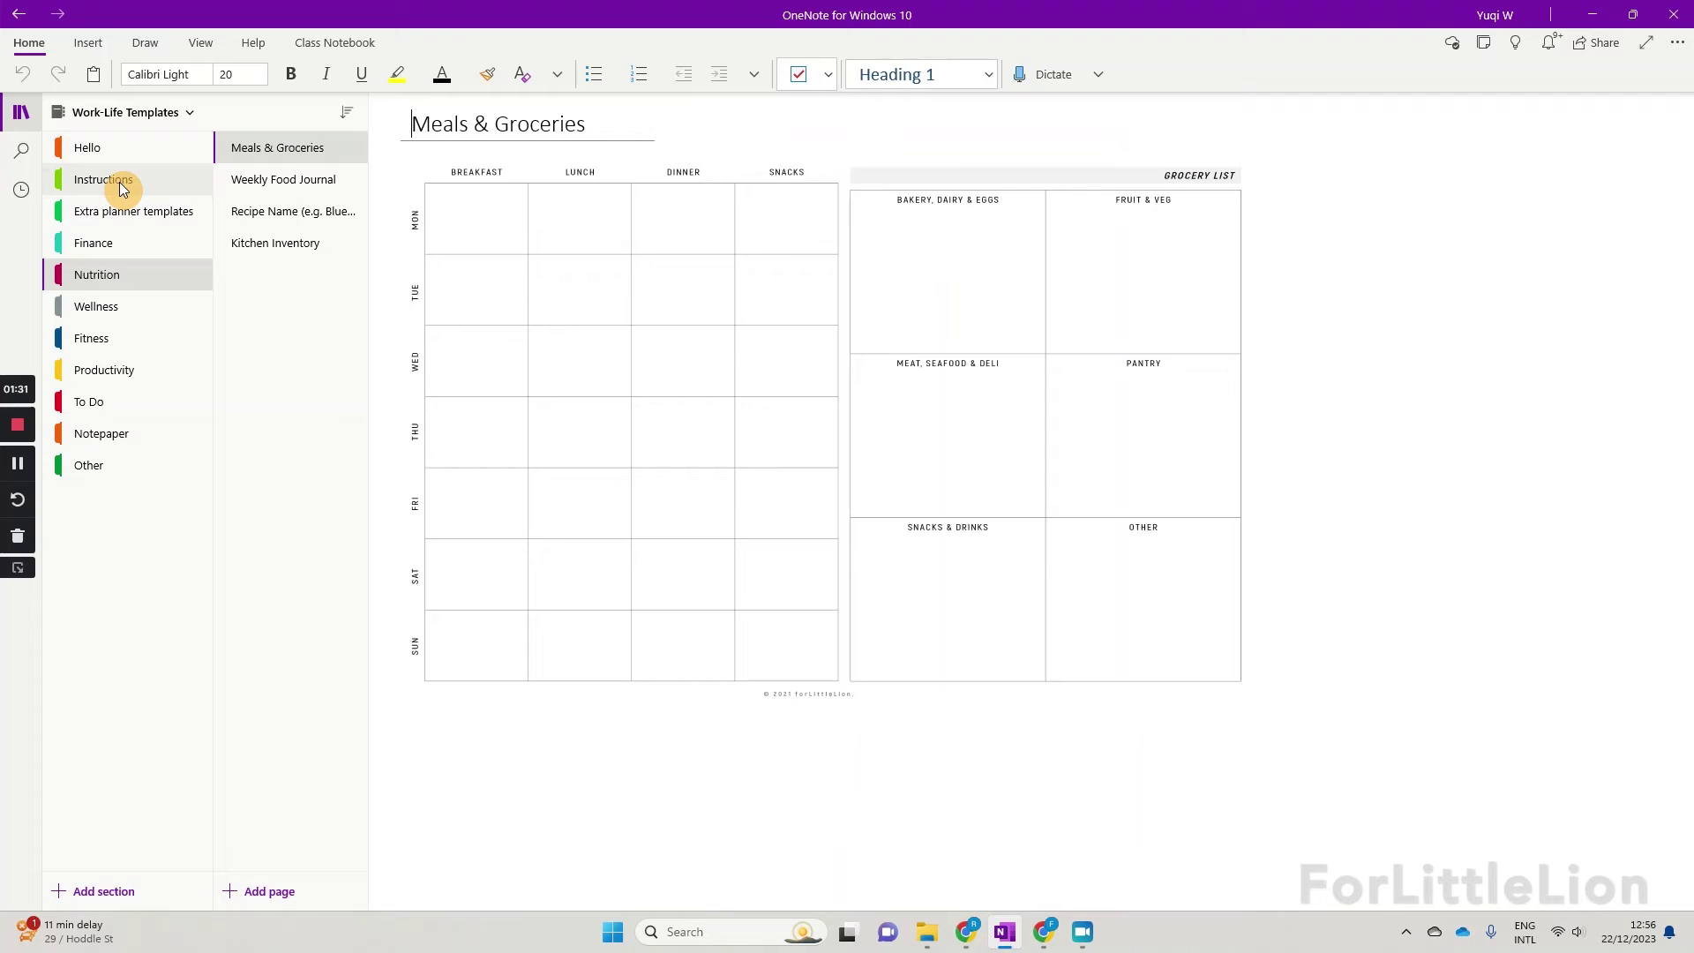
{"action": "left_click", "coordinate": [139, 370]}
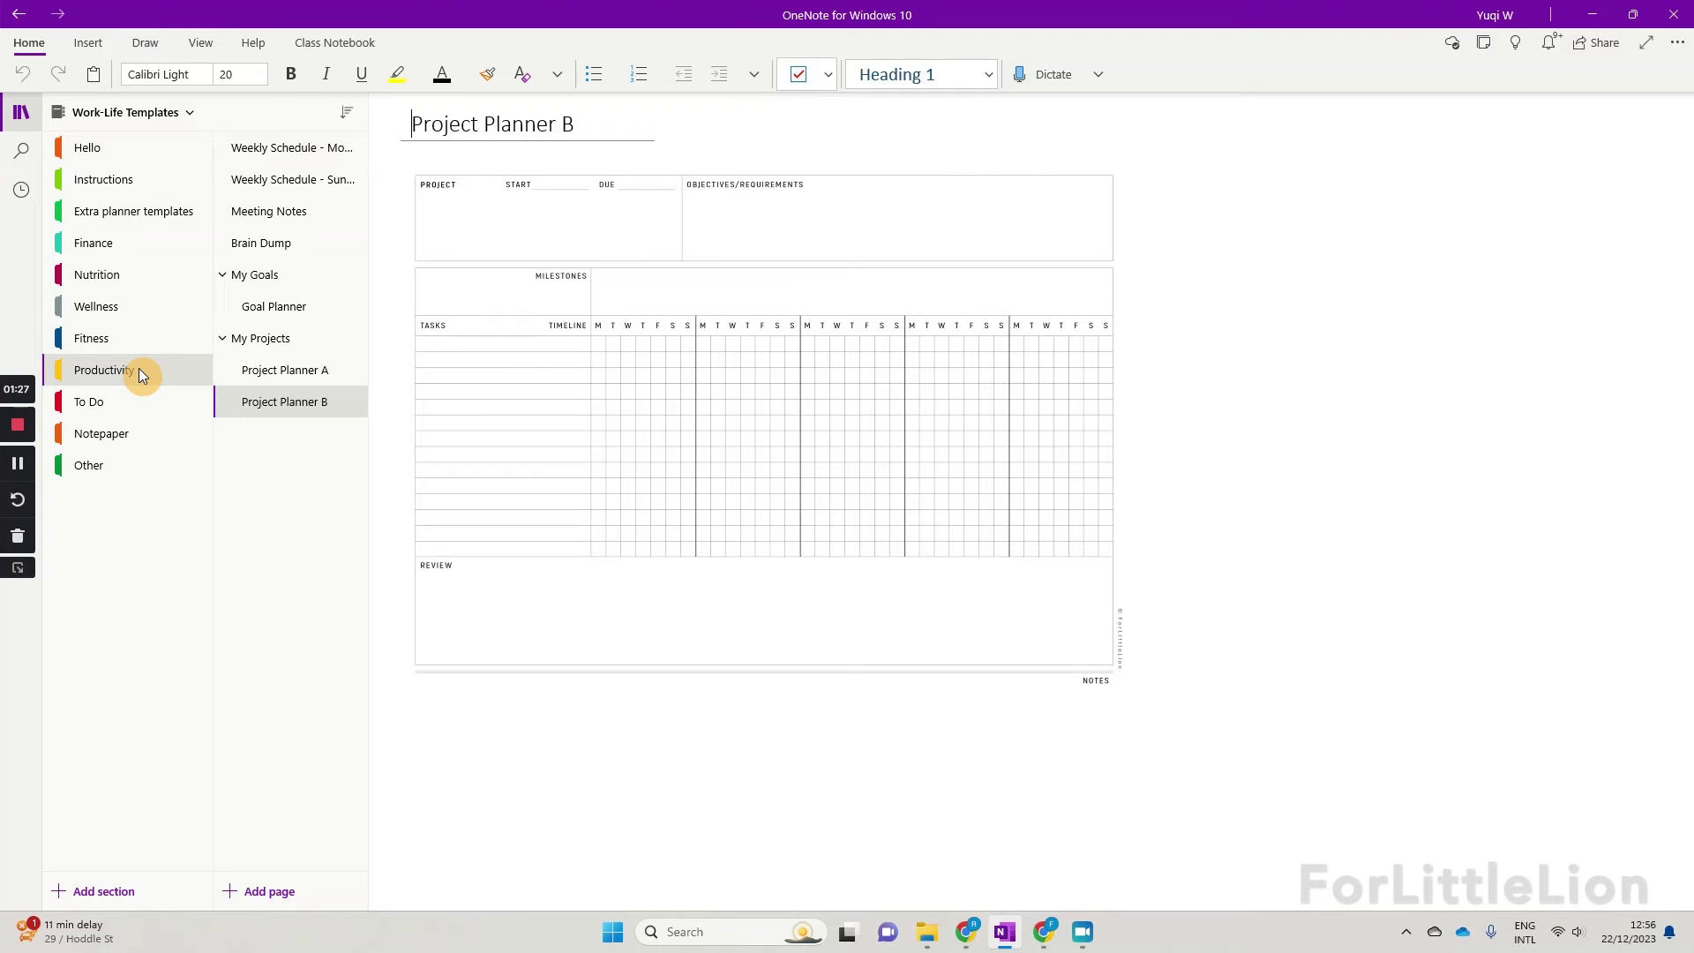
{"action": "left_click", "coordinate": [291, 211]}
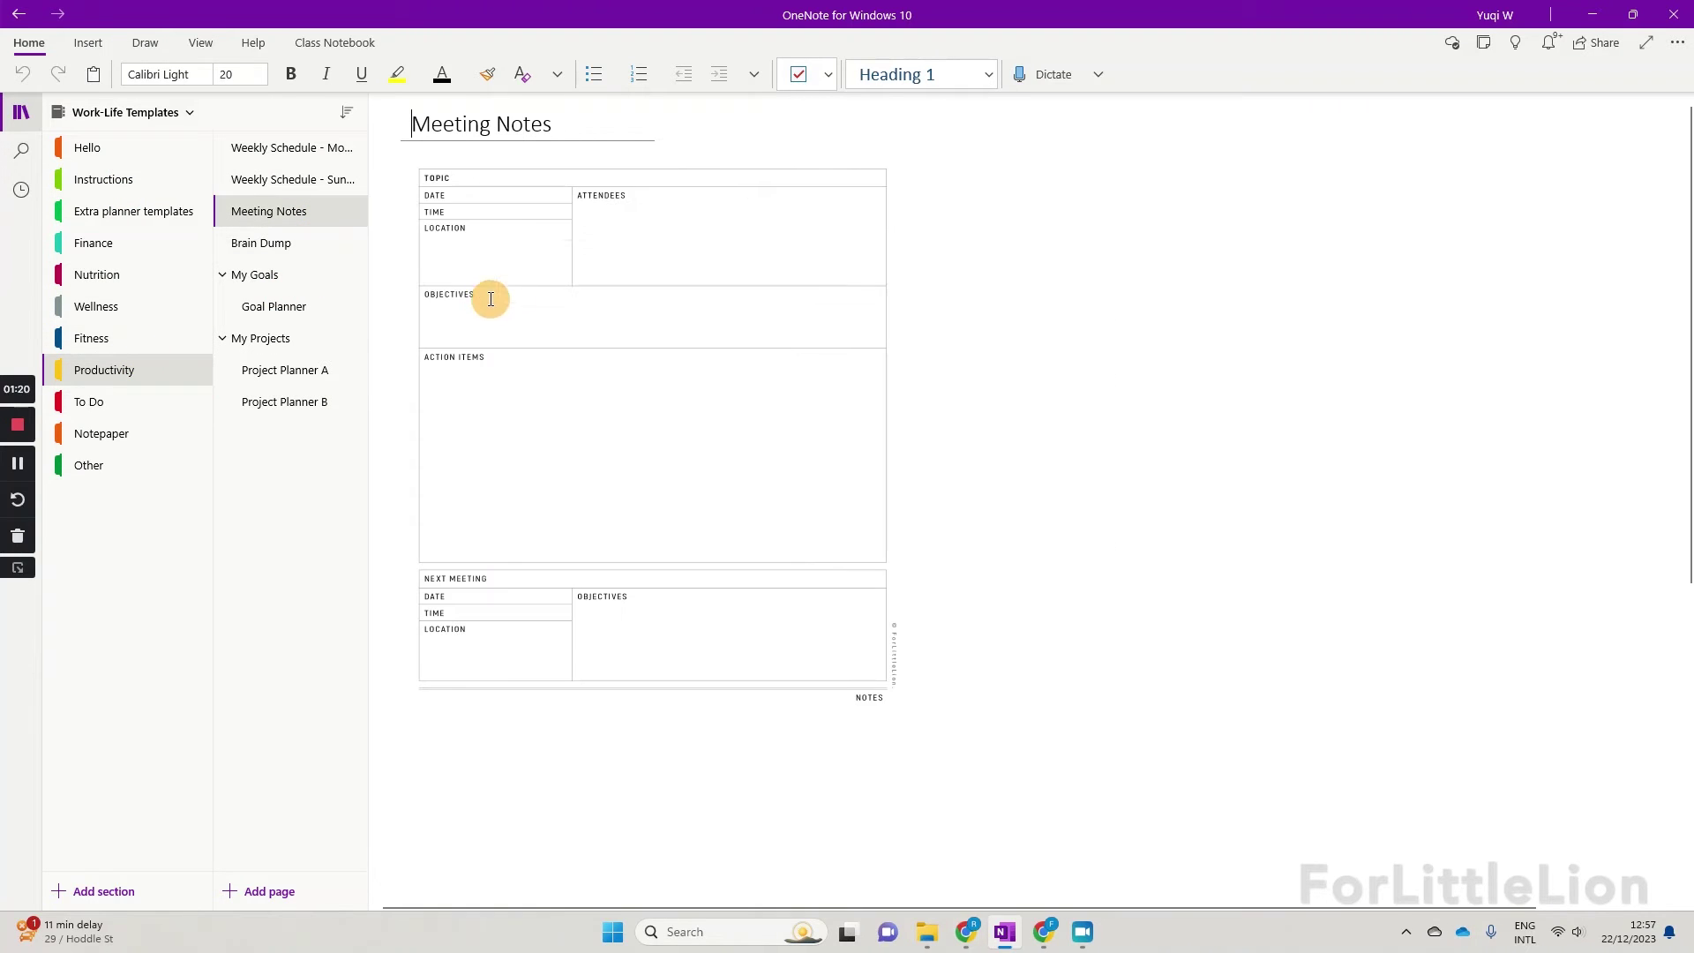
{"action": "right_click", "coordinate": [564, 290]}
{"action": "left_click", "coordinate": [675, 468]}
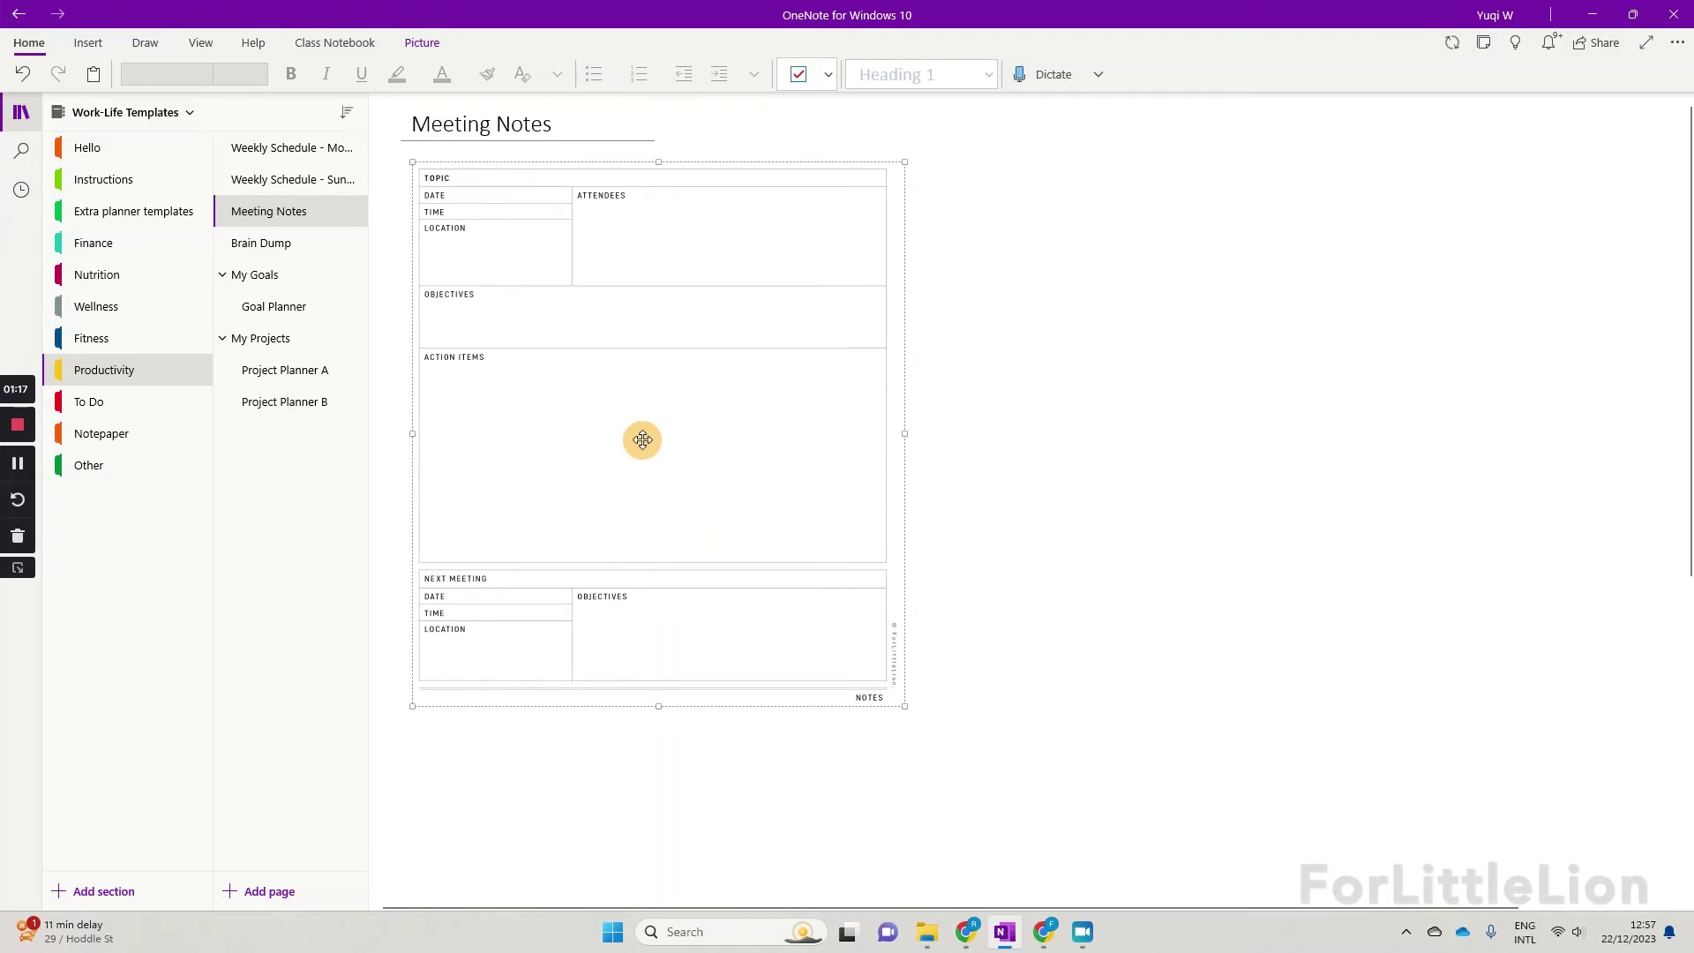
Step: Copy the meeting notes picture and switch to the 2024 planner notebook
{"action": "right_click", "coordinate": [542, 306]}
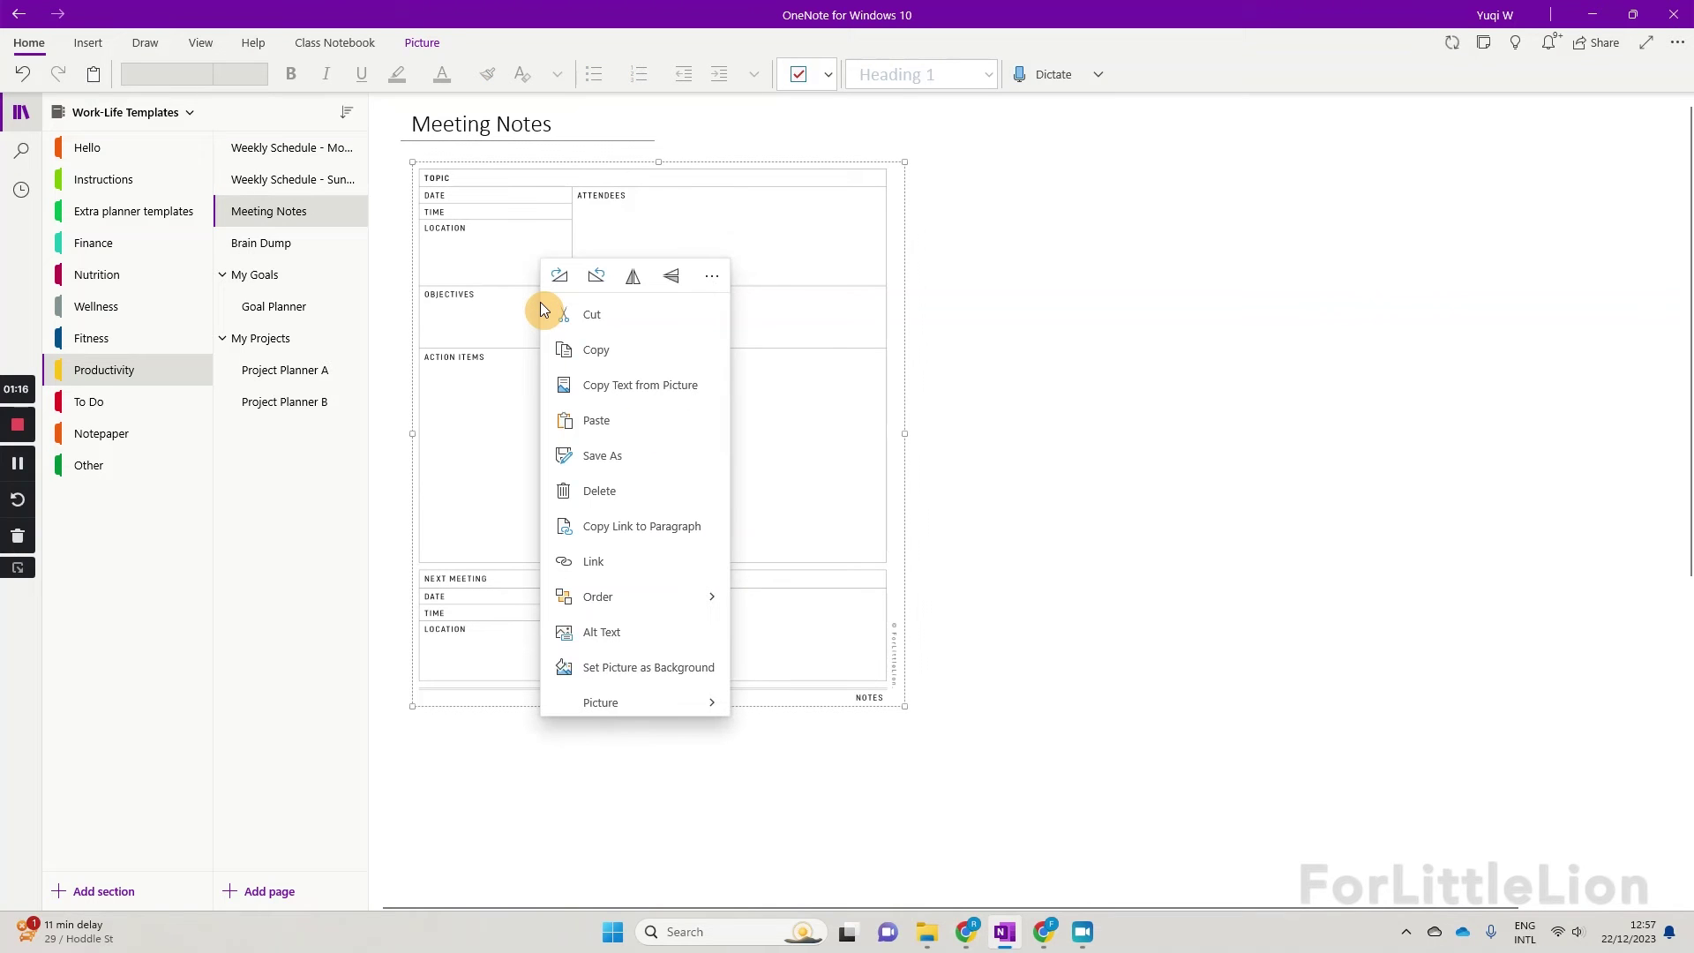
{"action": "left_click", "coordinate": [596, 349]}
{"action": "left_click", "coordinate": [129, 120]}
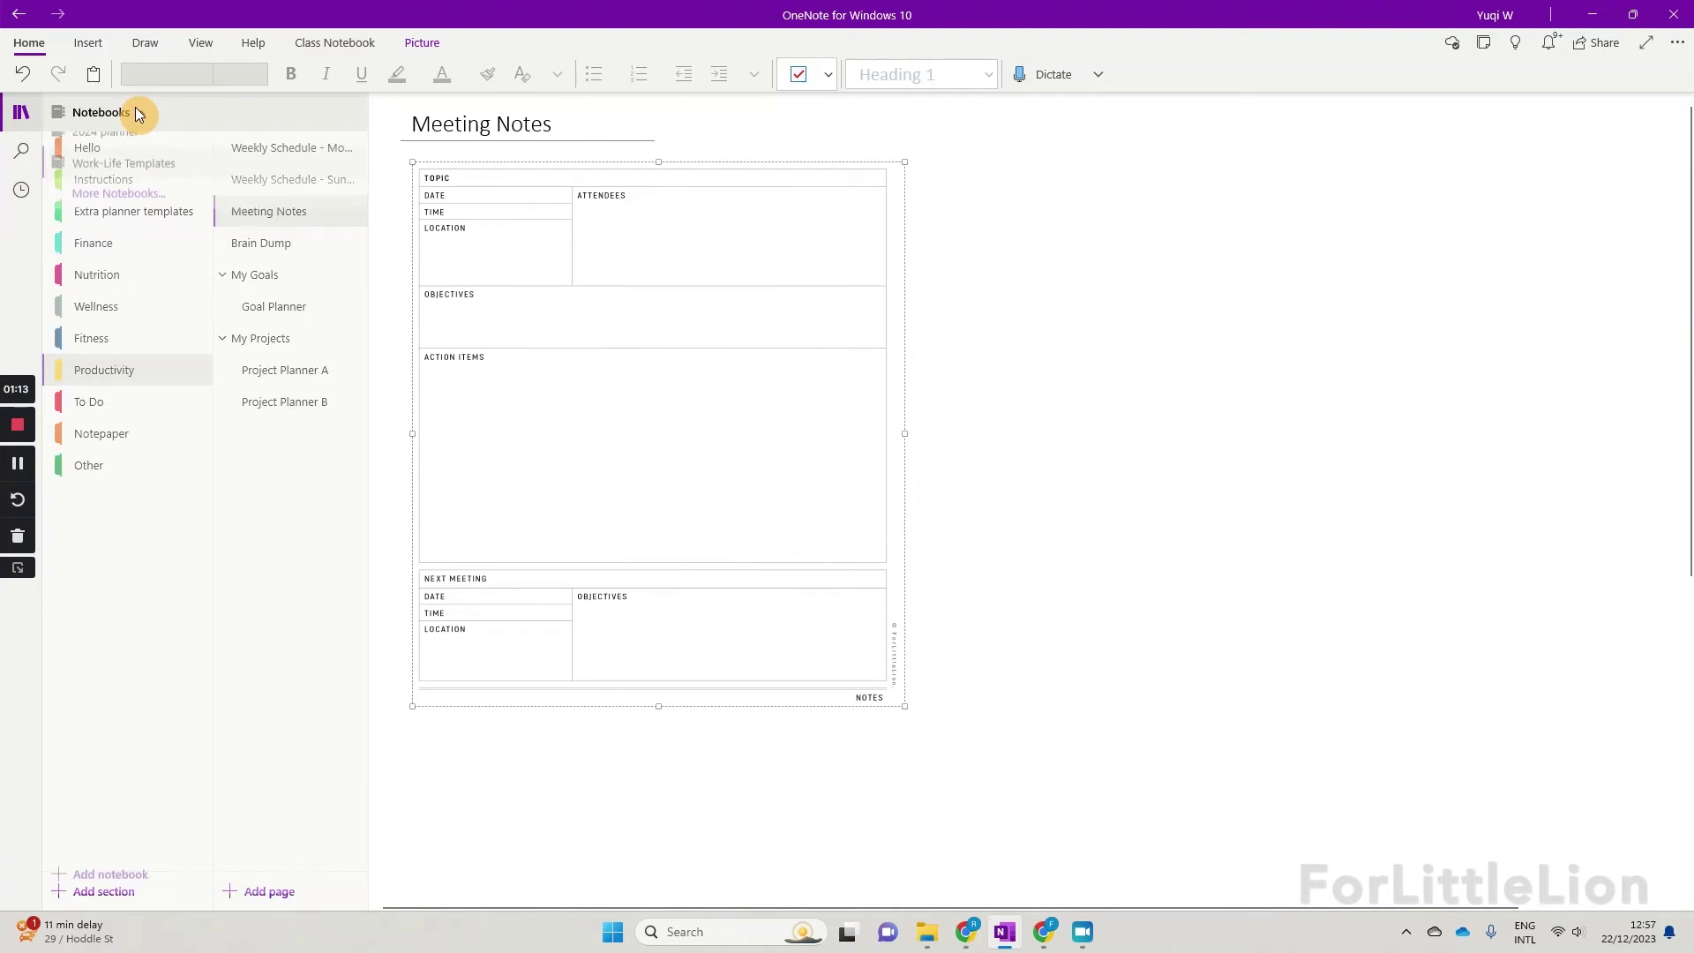
{"action": "left_click", "coordinate": [125, 138]}
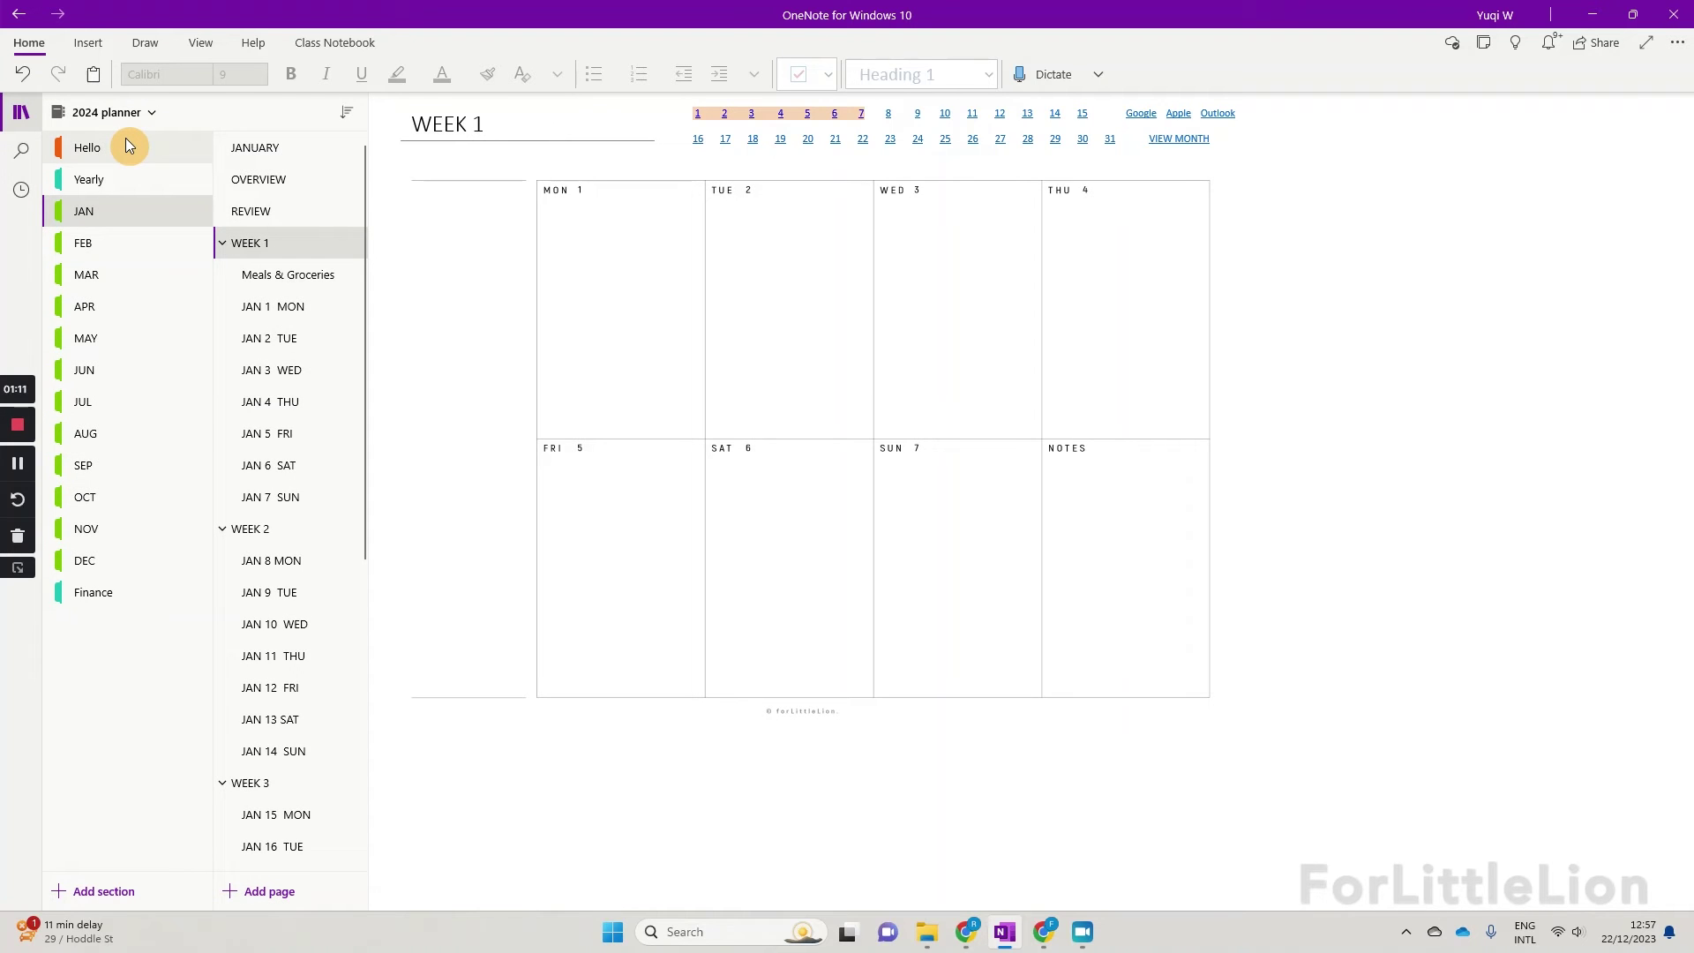
Step: Paste the Meeting Notes template below NOTES on JAN 1 MON and add blank lines beneath it
{"action": "left_click", "coordinate": [321, 310]}
{"action": "scroll", "coordinate": [596, 495], "scroll_direction": "down", "scroll_amount": 5}
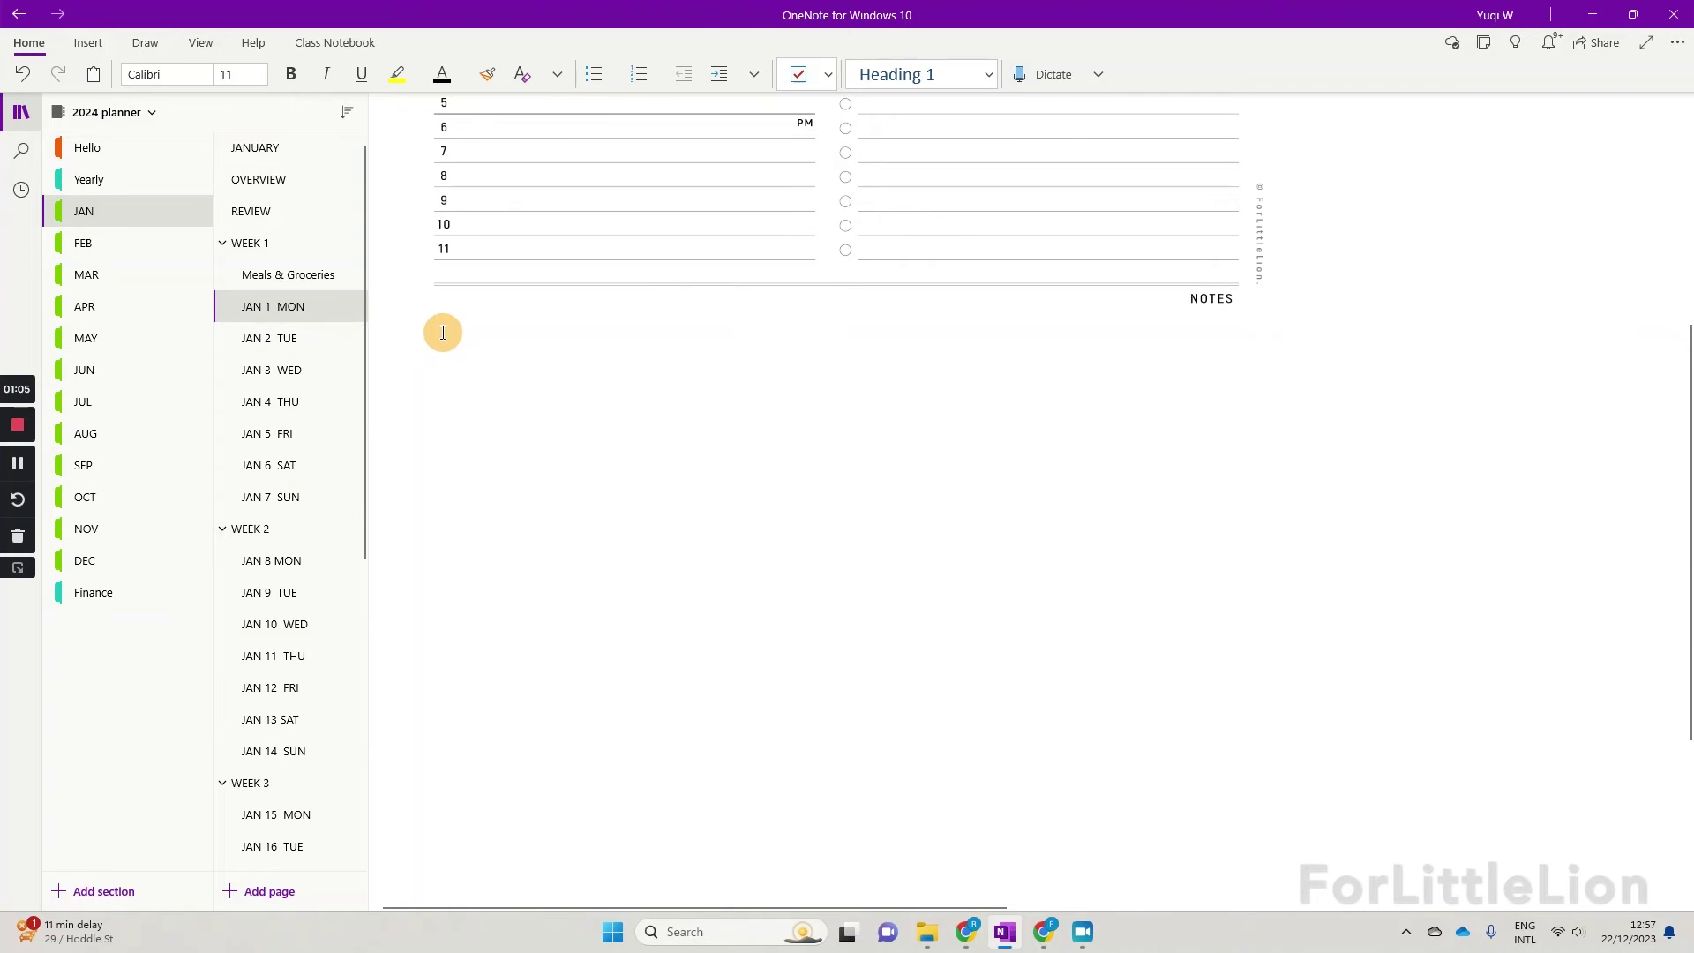
{"action": "right_click", "coordinate": [443, 332]}
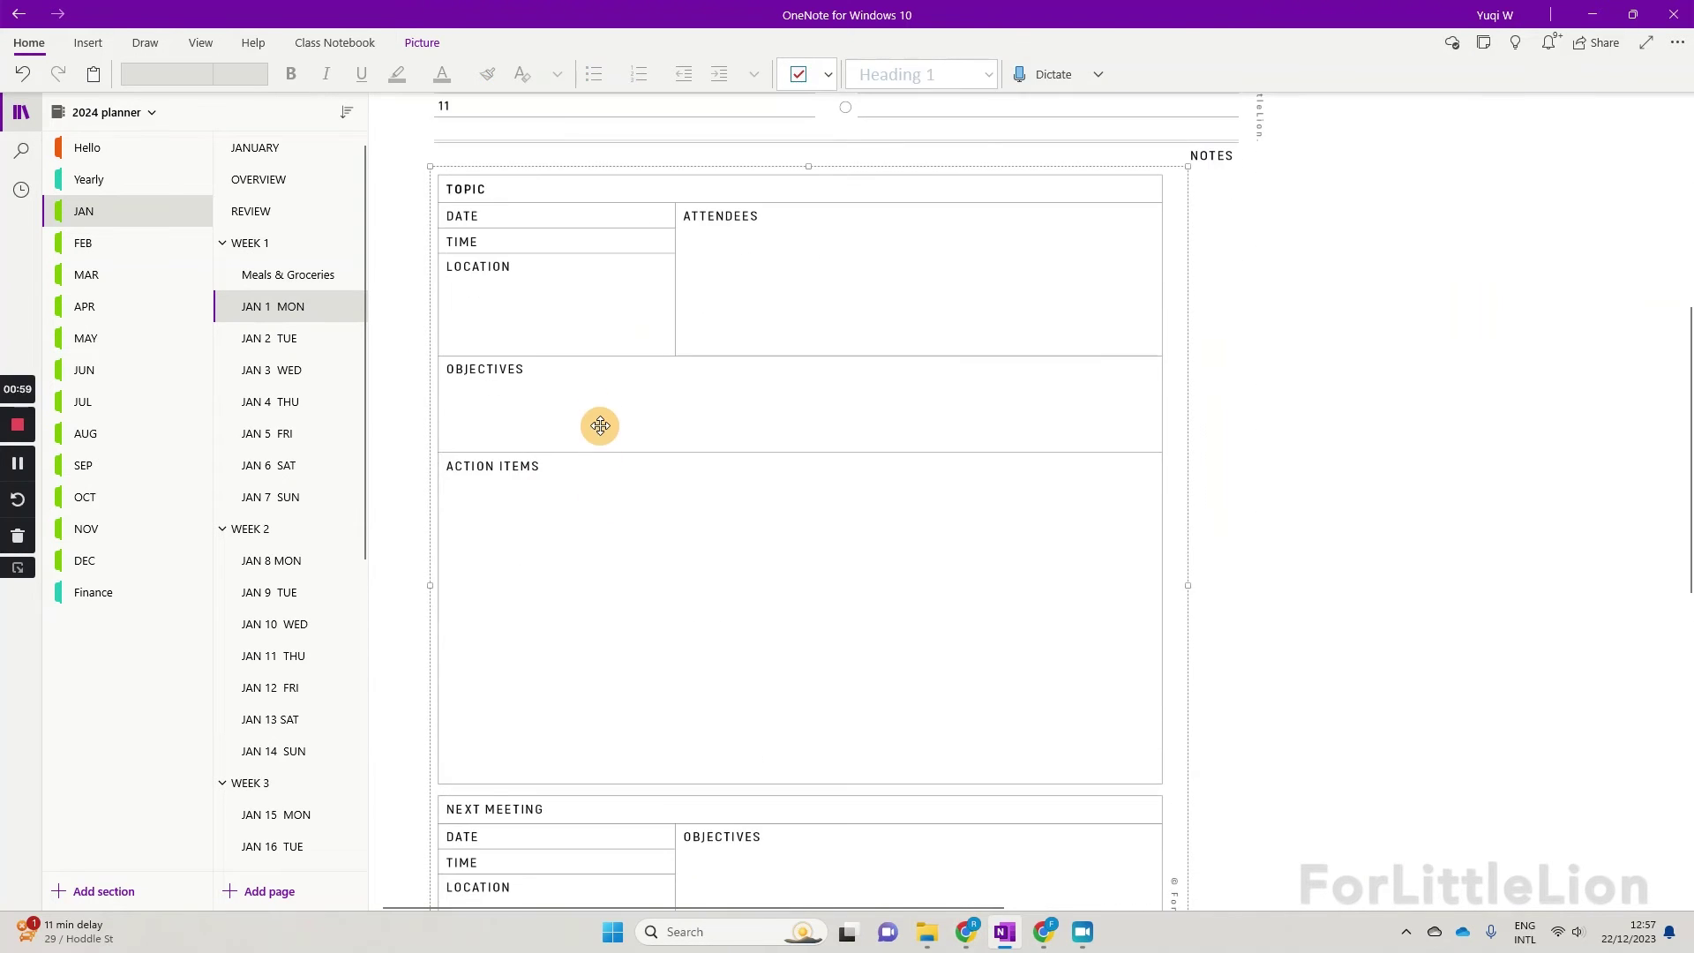
{"action": "right_click", "coordinate": [600, 413]}
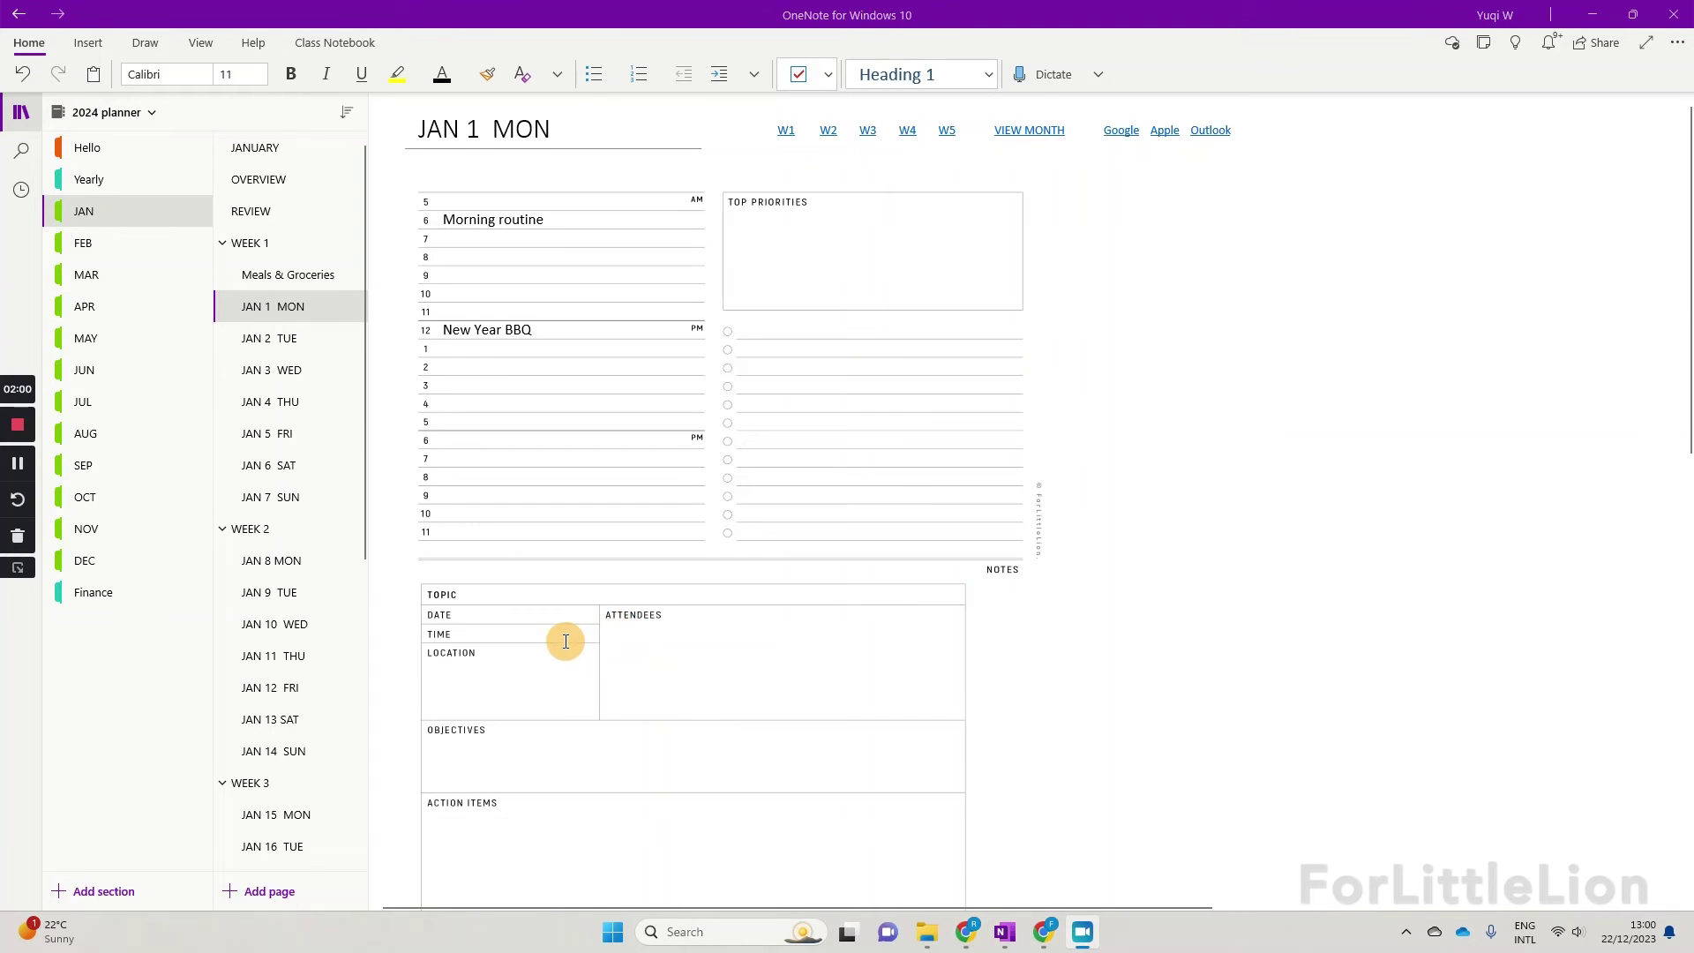
{"action": "scroll", "coordinate": [566, 641], "scroll_direction": "down", "scroll_amount": 15}
{"action": "left_click", "coordinate": [445, 352]}
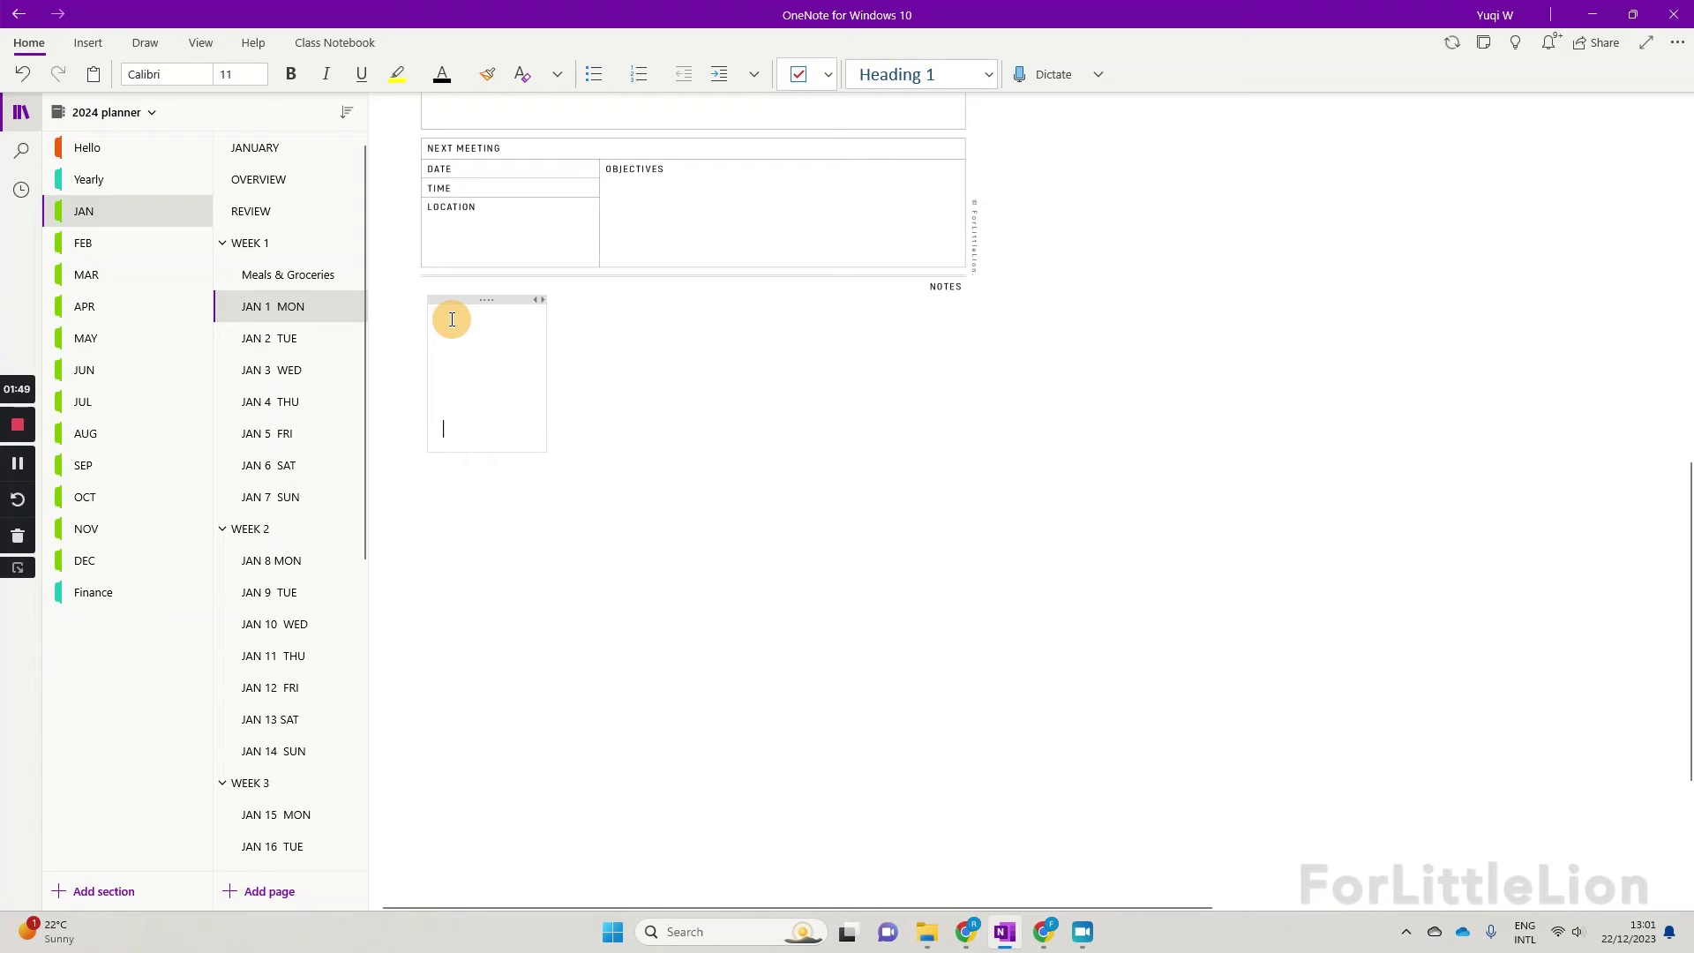
{"action": "key", "text": "Return"}
{"action": "key", "text": "Return"}
{"action": "key", "text": "Return"}
{"action": "key", "text": "Return"}
{"action": "key", "text": "Return"}
{"action": "key", "text": "Return"}
{"action": "key", "text": "Return"}
{"action": "key", "text": "Return"}
{"action": "key", "text": "Return"}
{"action": "key", "text": "Return"}
{"action": "key", "text": "Return"}
{"action": "key", "text": "Return"}
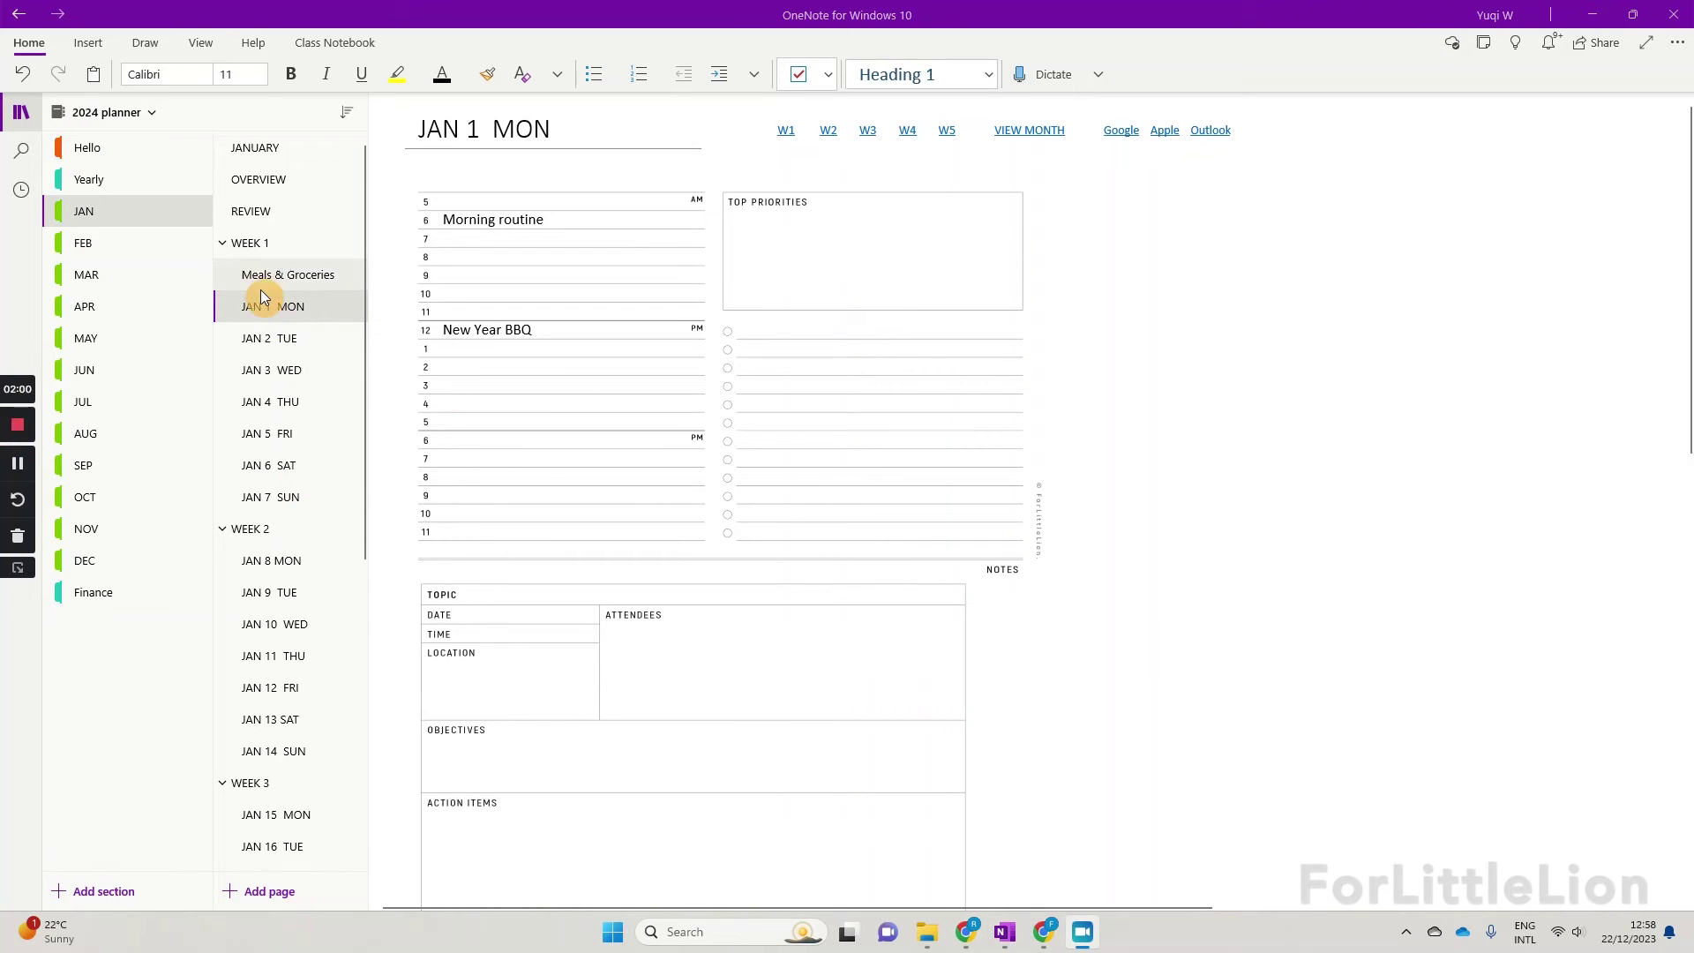
Step: Open the JAN 2 TUE day page and look through its notes box
{"action": "left_click", "coordinate": [339, 346]}
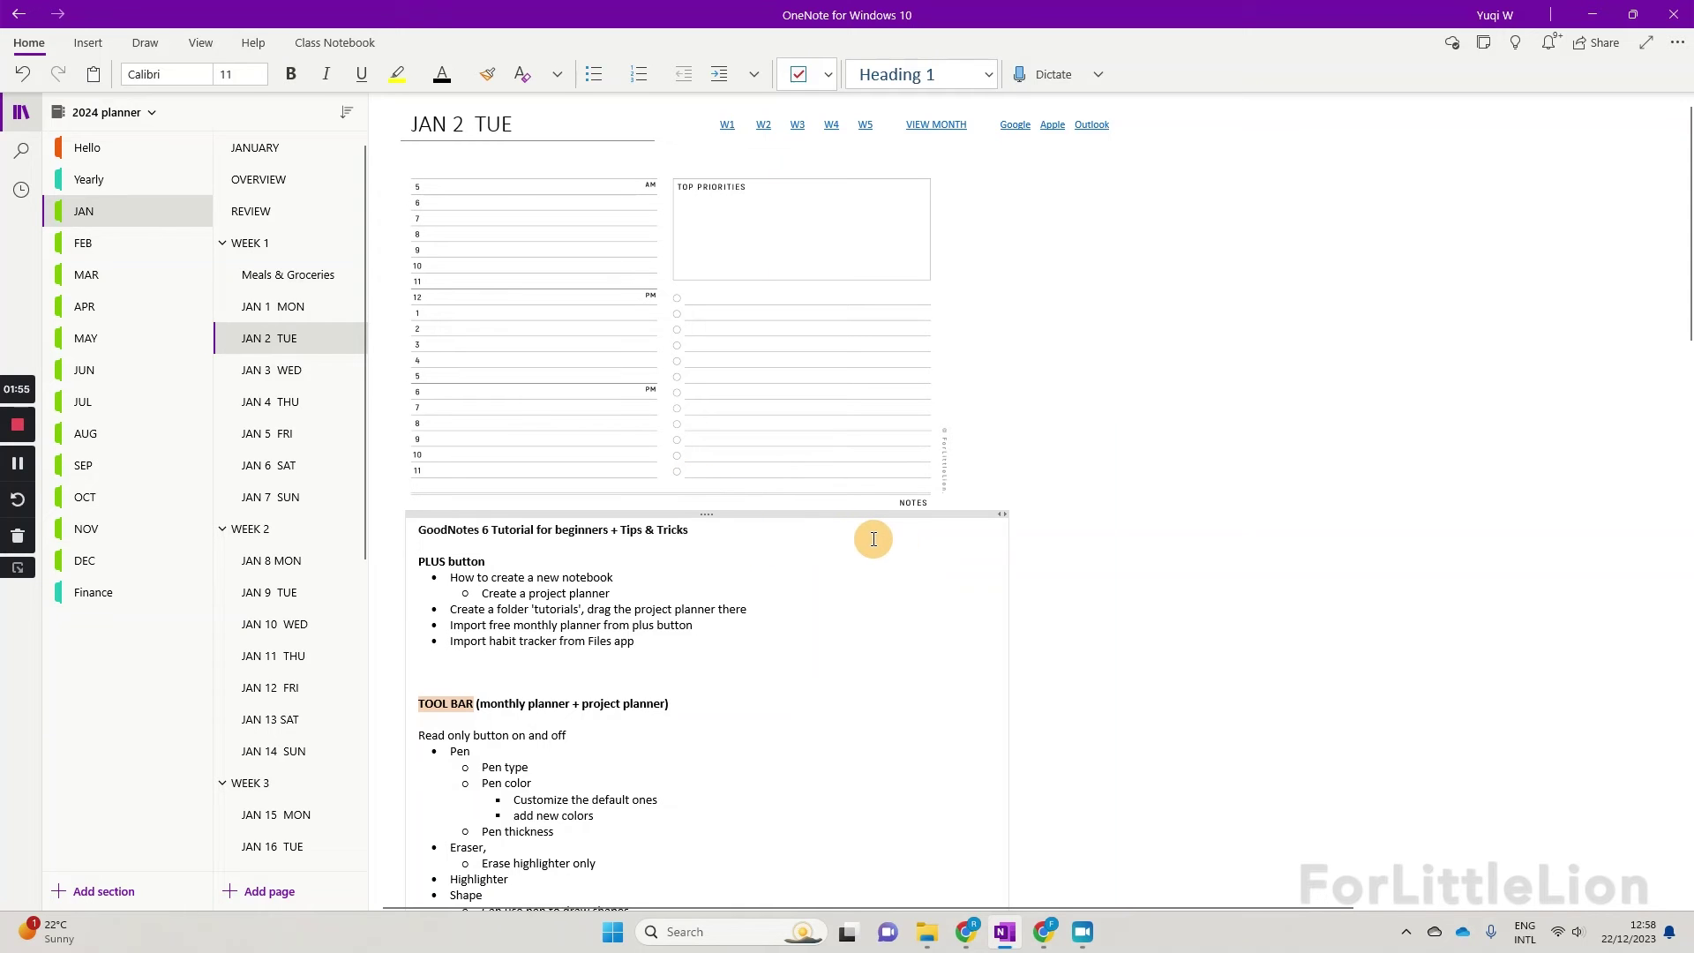
{"action": "left_click", "coordinate": [901, 546]}
{"action": "scroll", "coordinate": [650, 689], "scroll_direction": "down", "scroll_amount": 5}
{"action": "scroll", "coordinate": [649, 689], "scroll_direction": "down", "scroll_amount": 16}
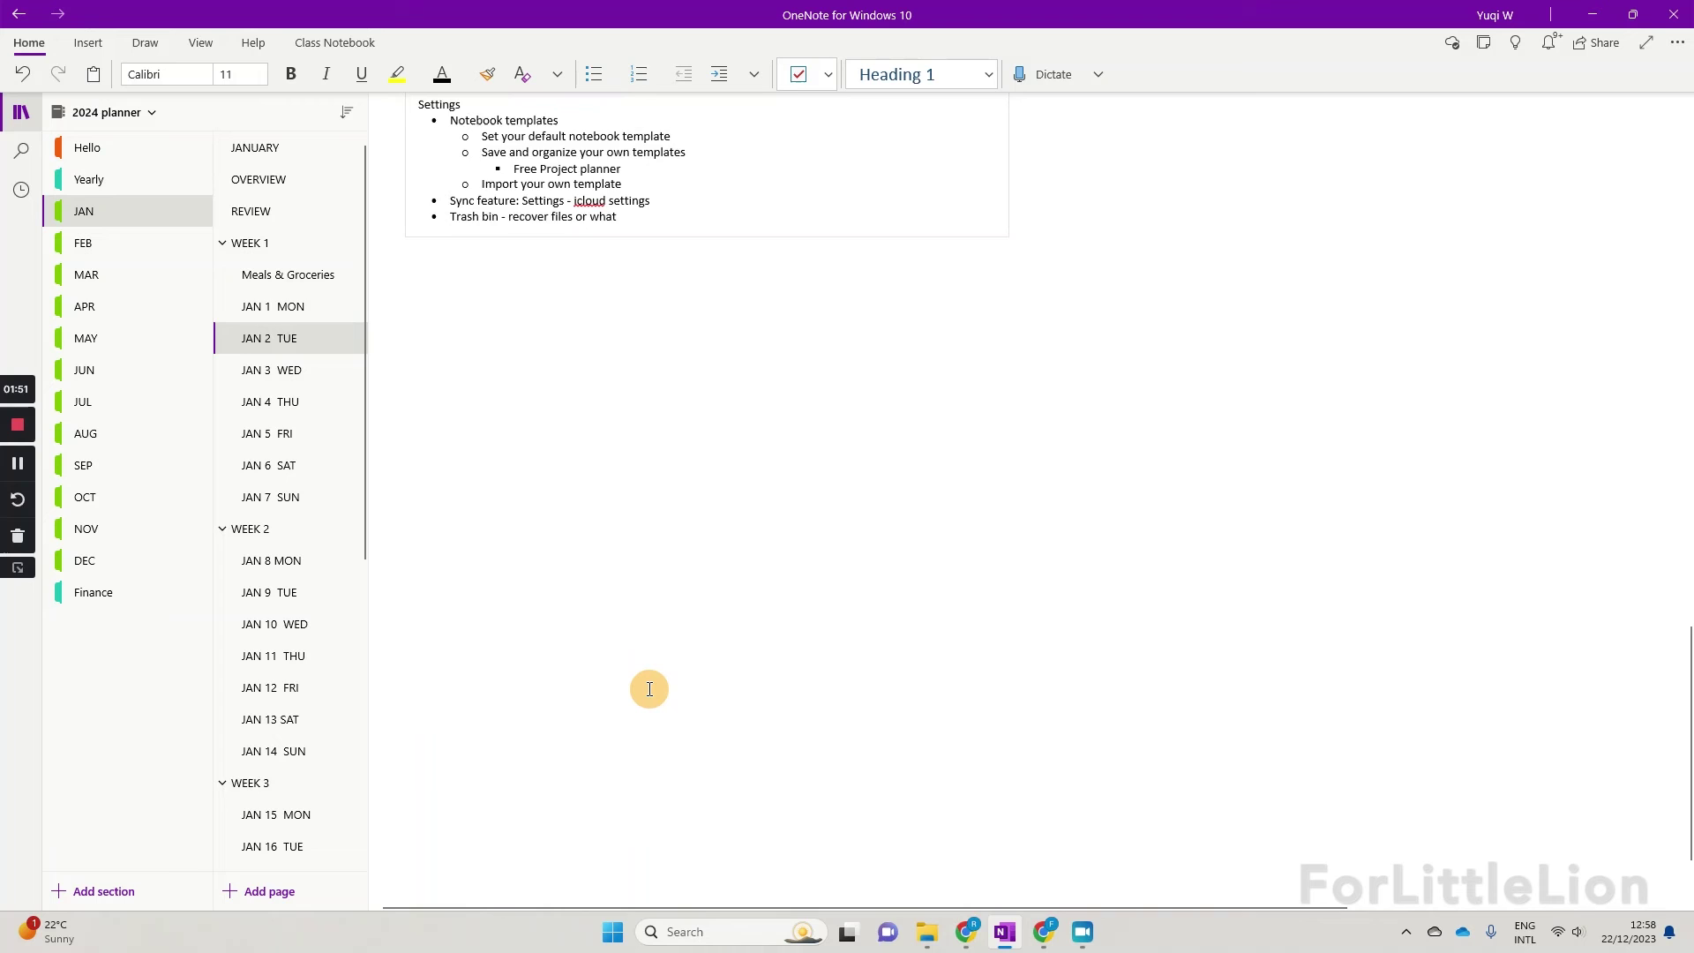
{"action": "scroll", "coordinate": [649, 689], "scroll_direction": "up", "scroll_amount": 12}
{"action": "scroll", "coordinate": [650, 689], "scroll_direction": "up", "scroll_amount": 8}
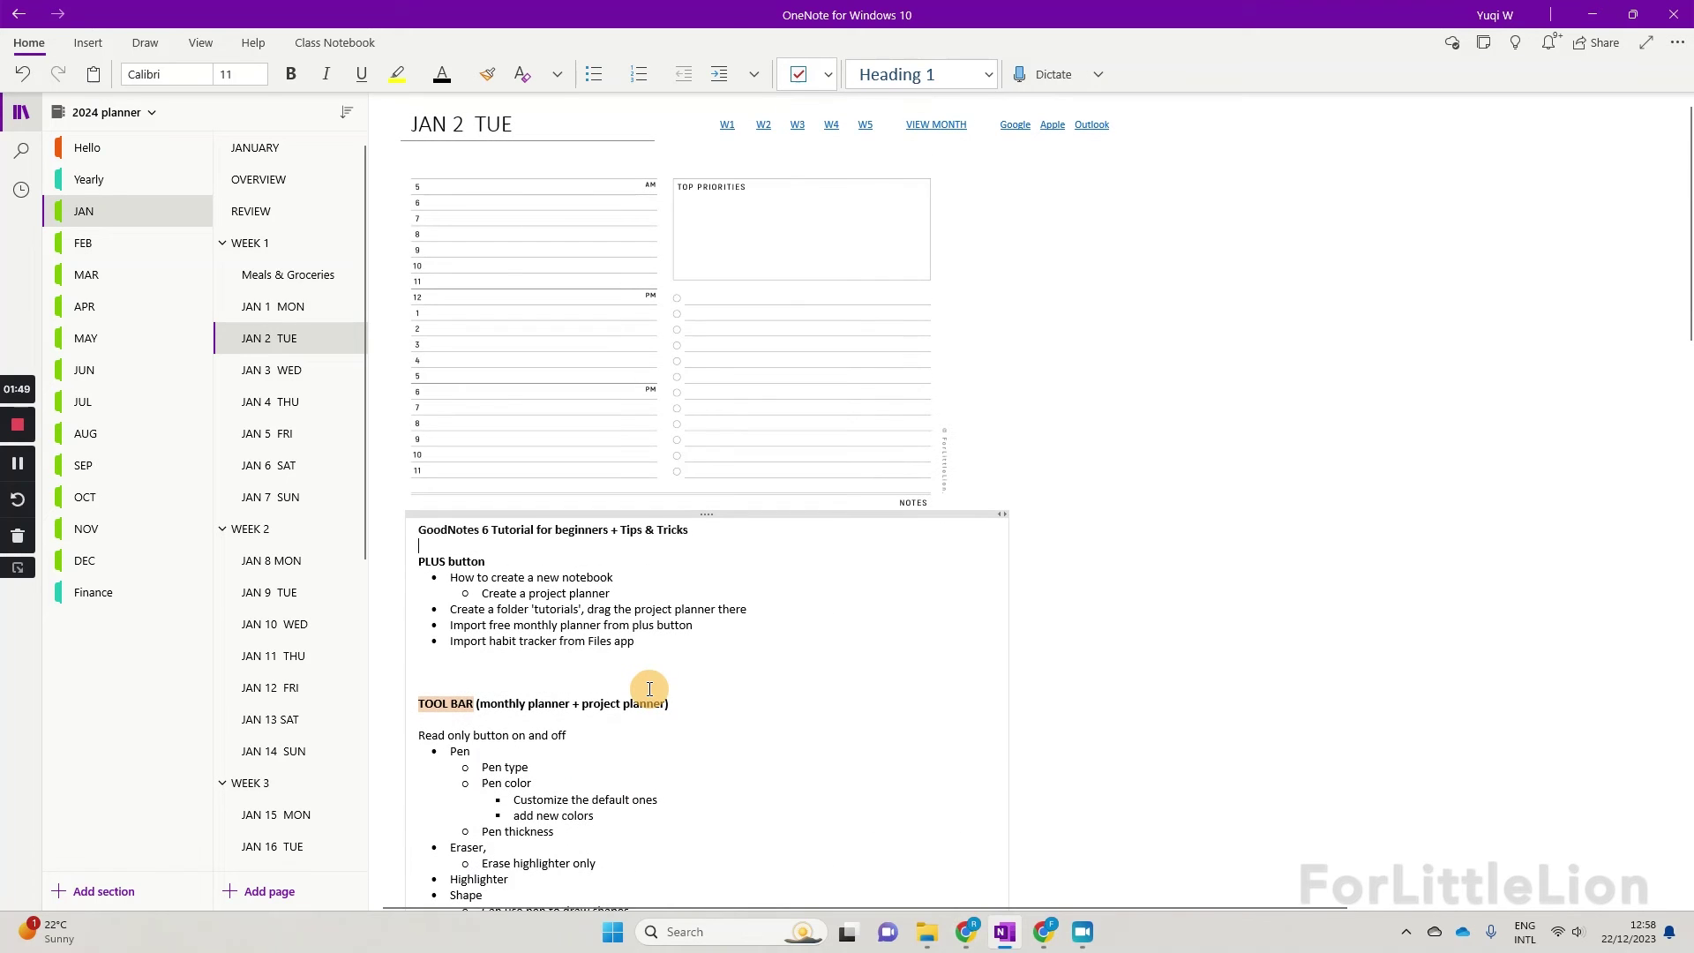
{"action": "left_click", "coordinate": [1193, 406]}
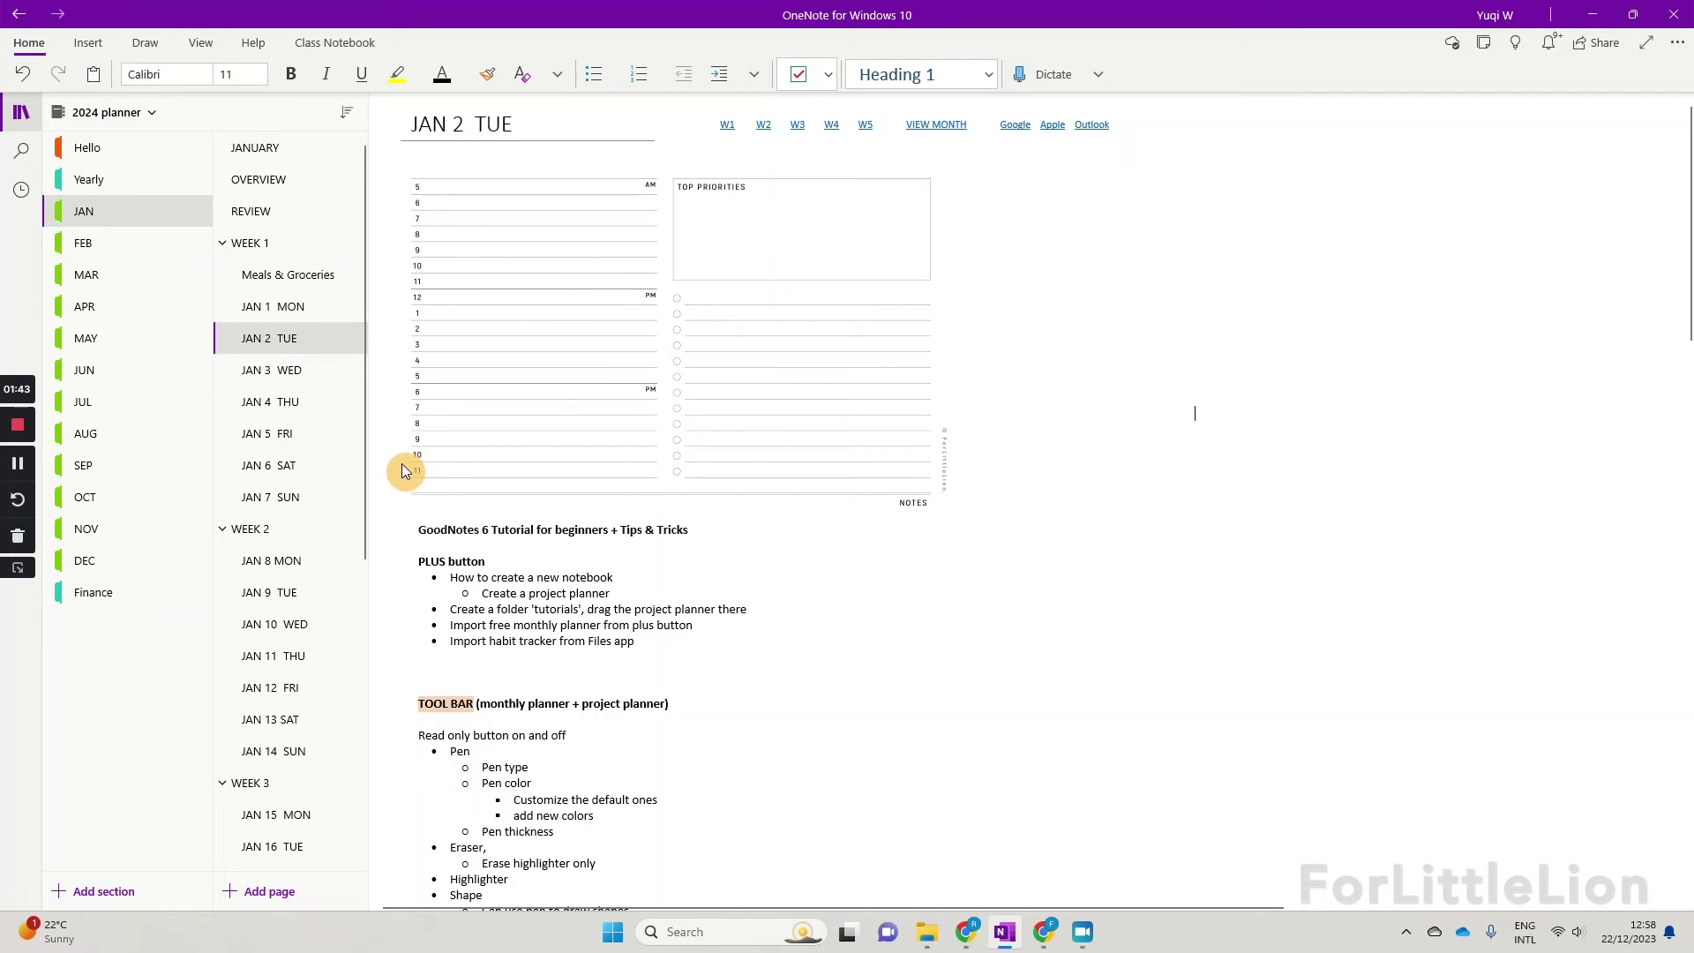
Step: Search all notebooks for 'goodnotes 6' and open the JAN 2 TUE result
{"action": "left_click", "coordinate": [118, 404]}
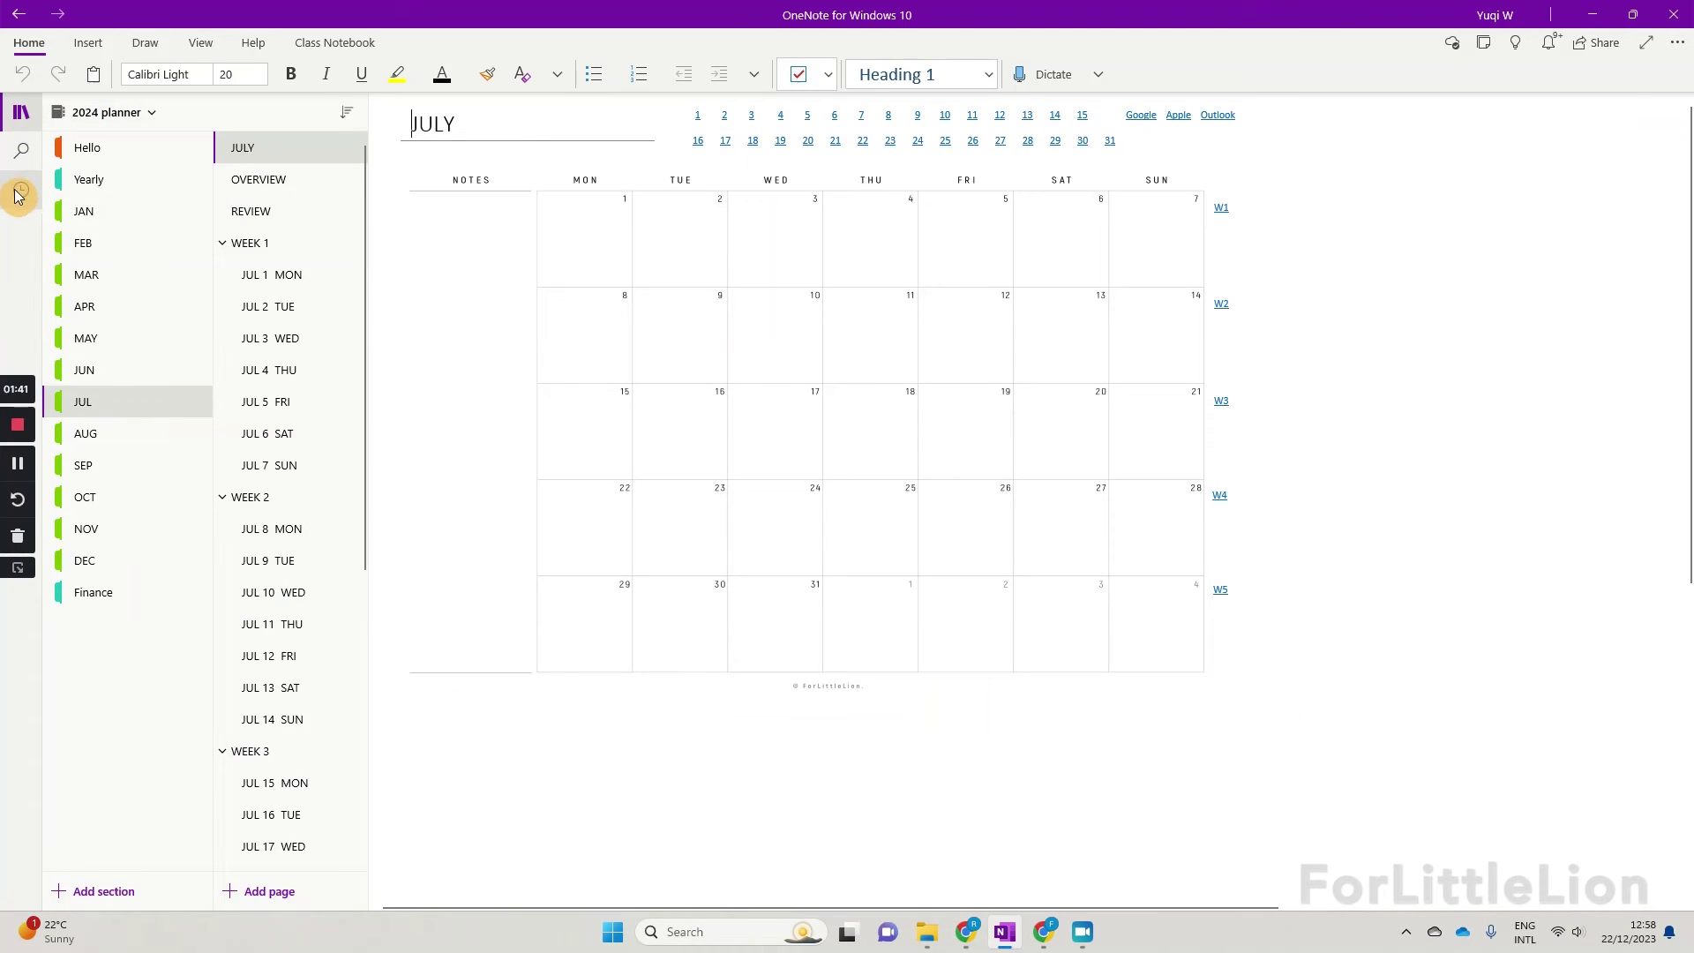
{"action": "left_click", "coordinate": [23, 154]}
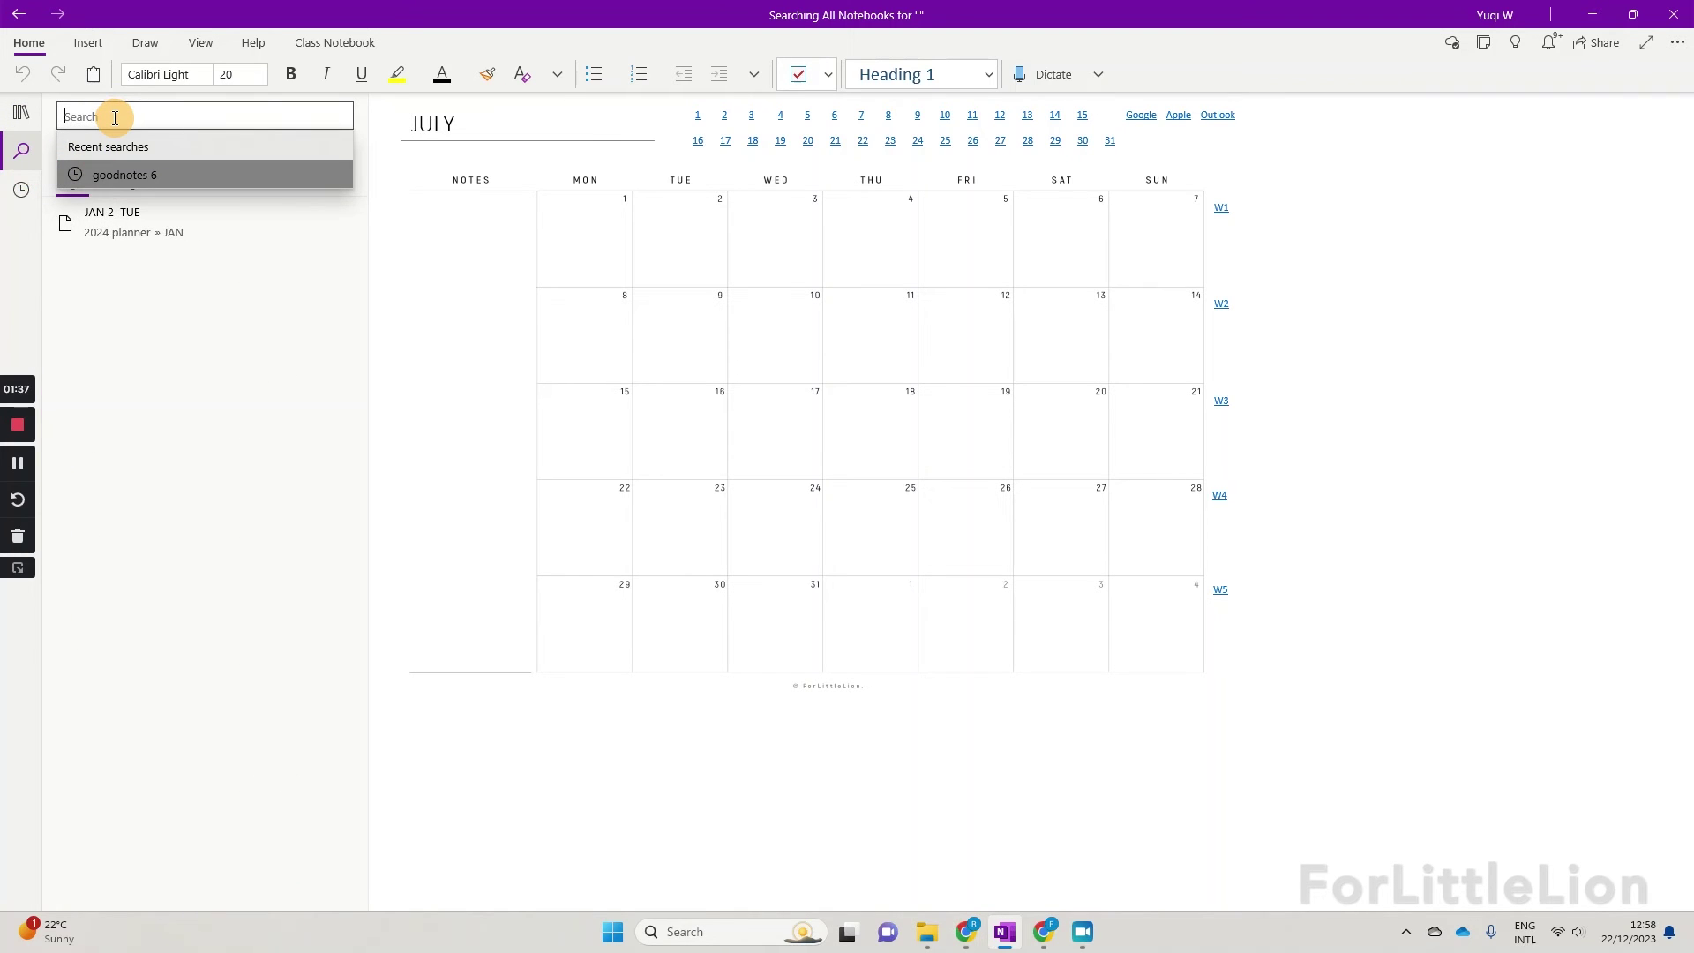
{"action": "type", "text": "goodnotes 6"}
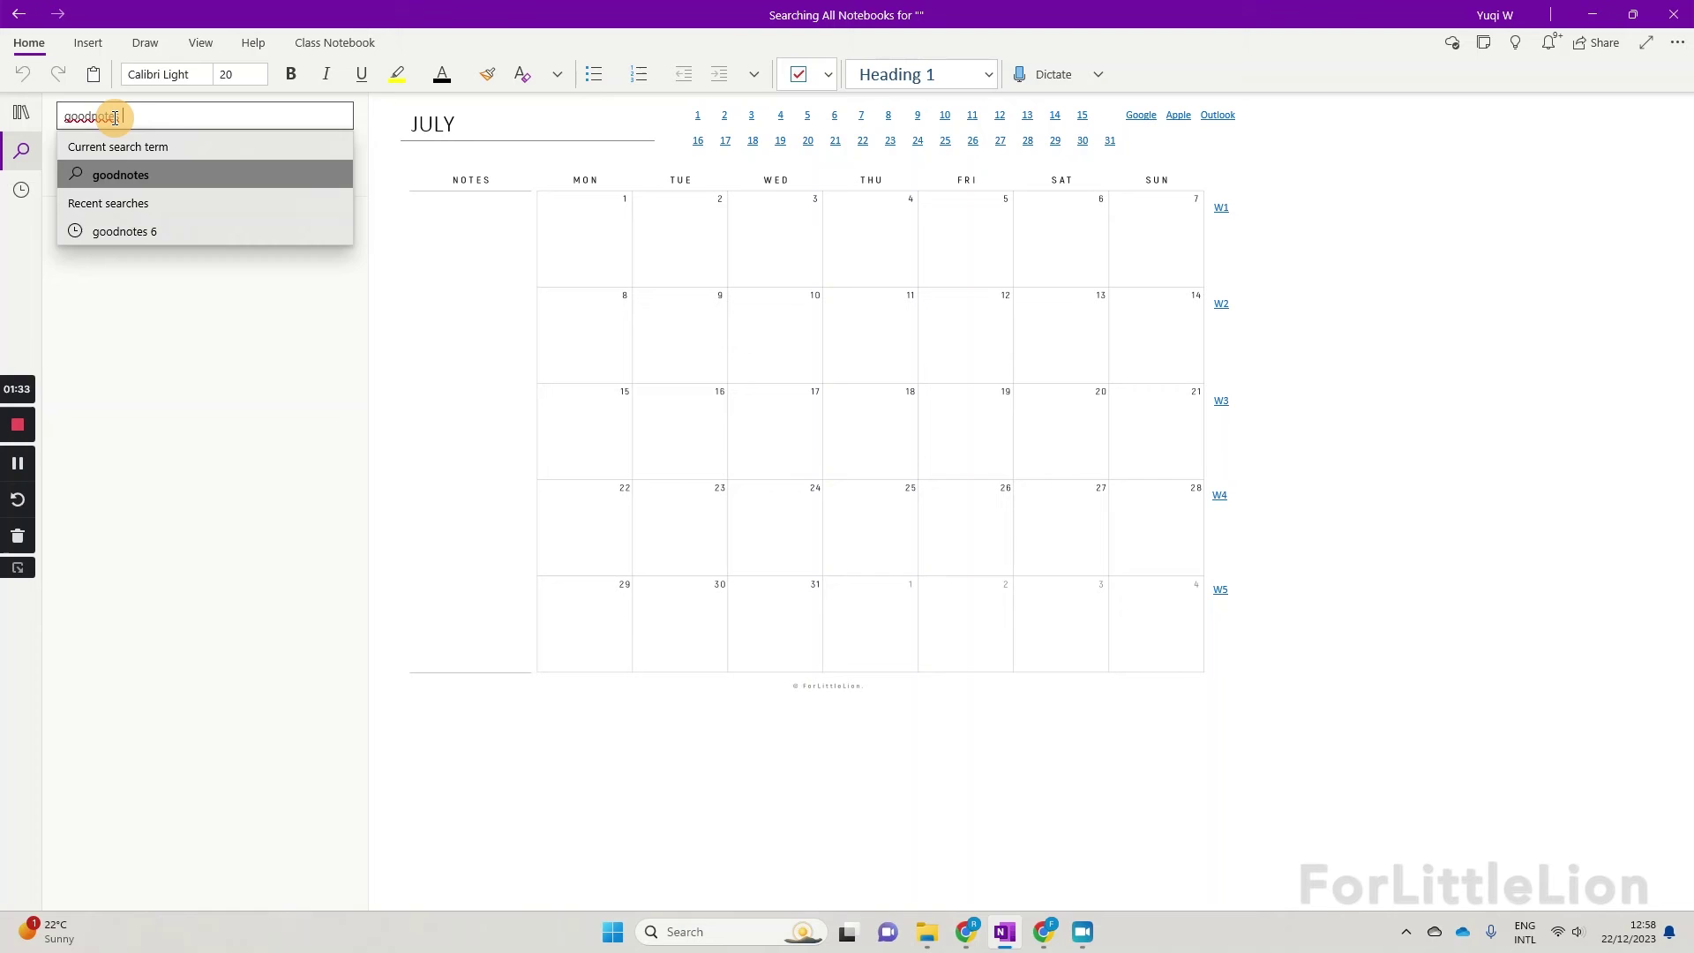
{"action": "key", "text": "Return"}
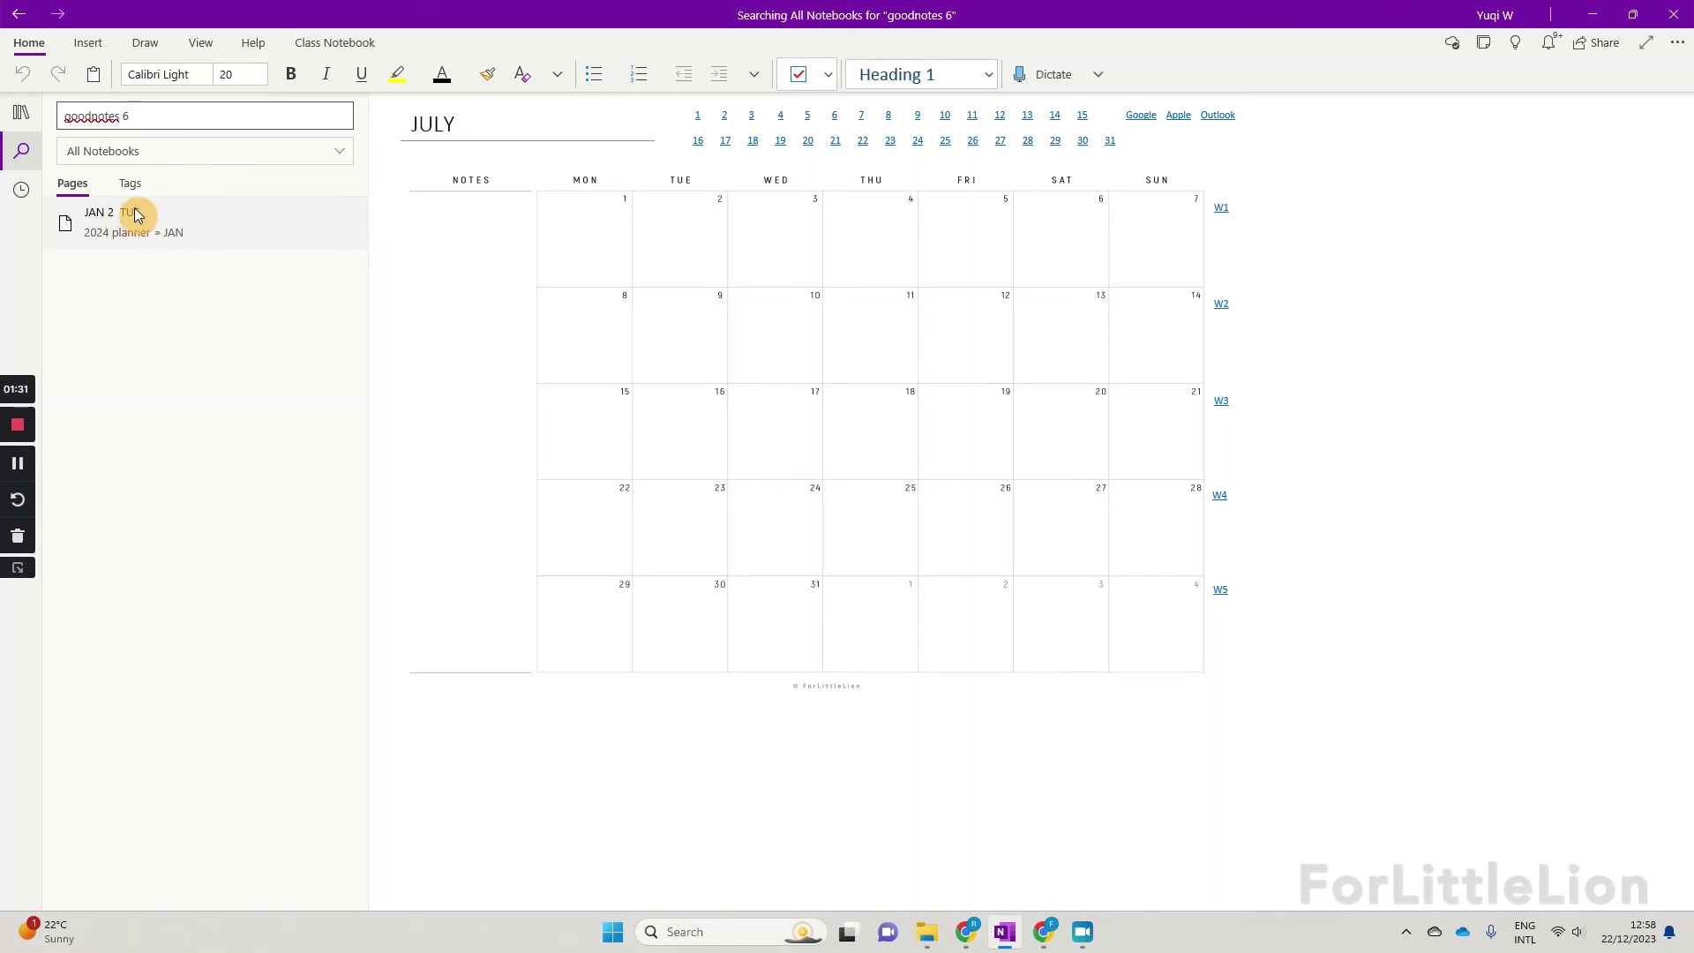
{"action": "left_click", "coordinate": [182, 232]}
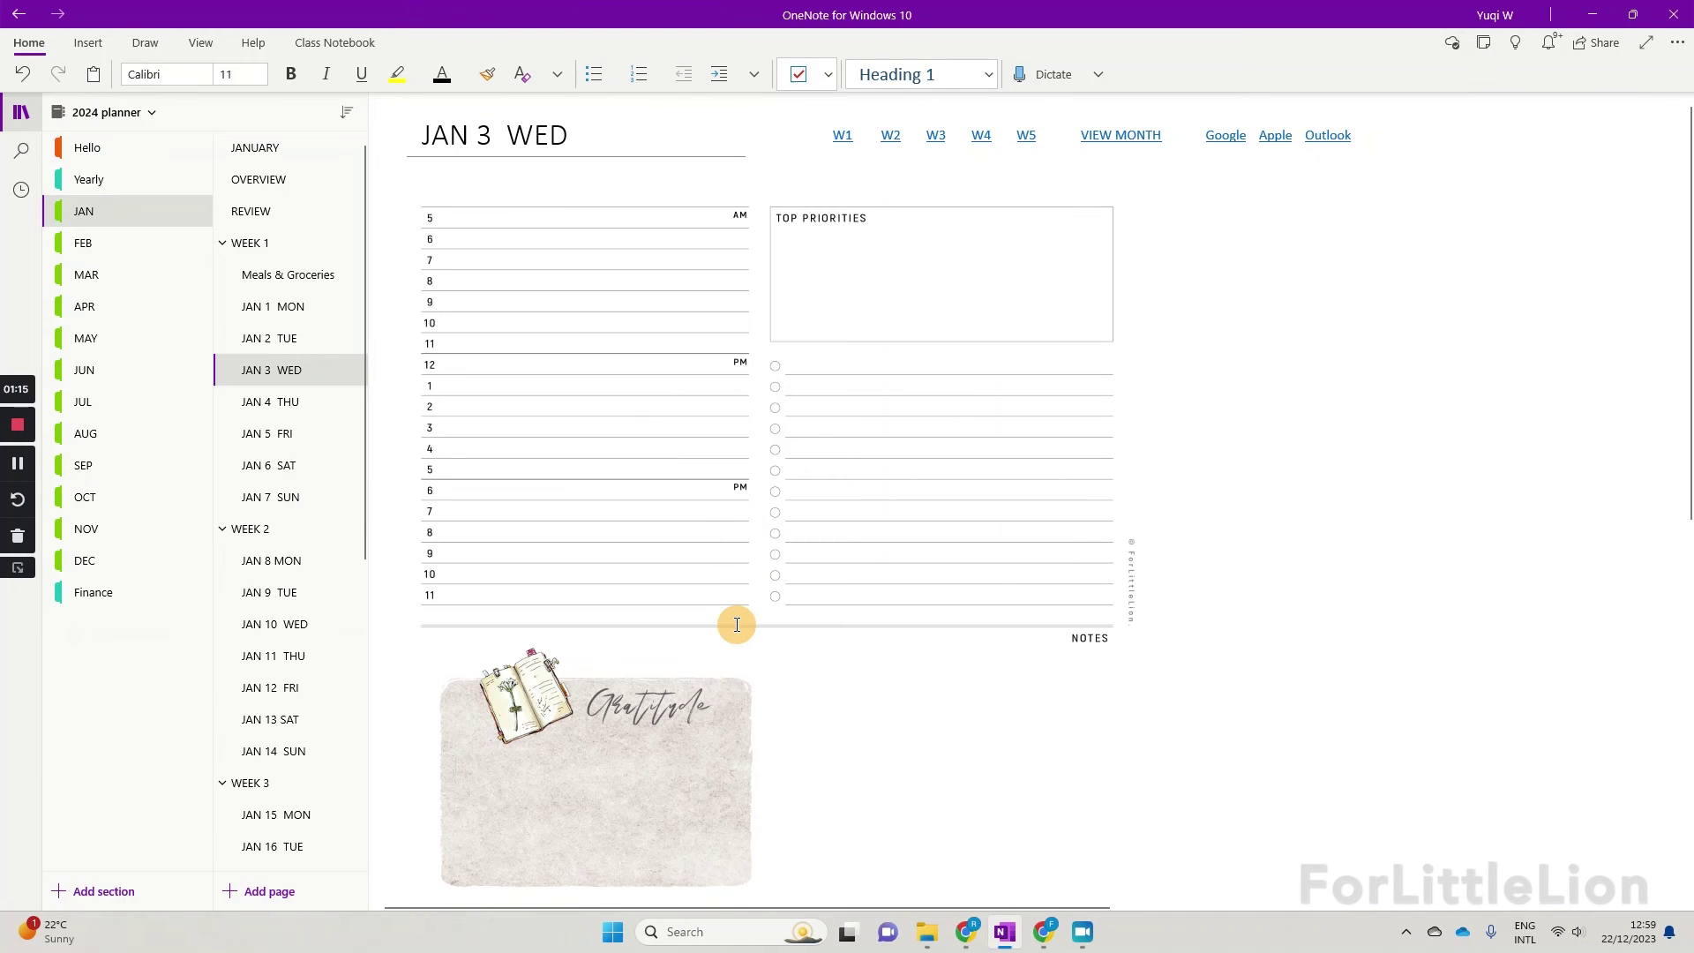
Step: Type the gratitude entry 'This morning, I … cheesecake I made.' on the JAN 3 WED page
{"action": "scroll", "coordinate": [575, 626], "scroll_direction": "down", "scroll_amount": 2}
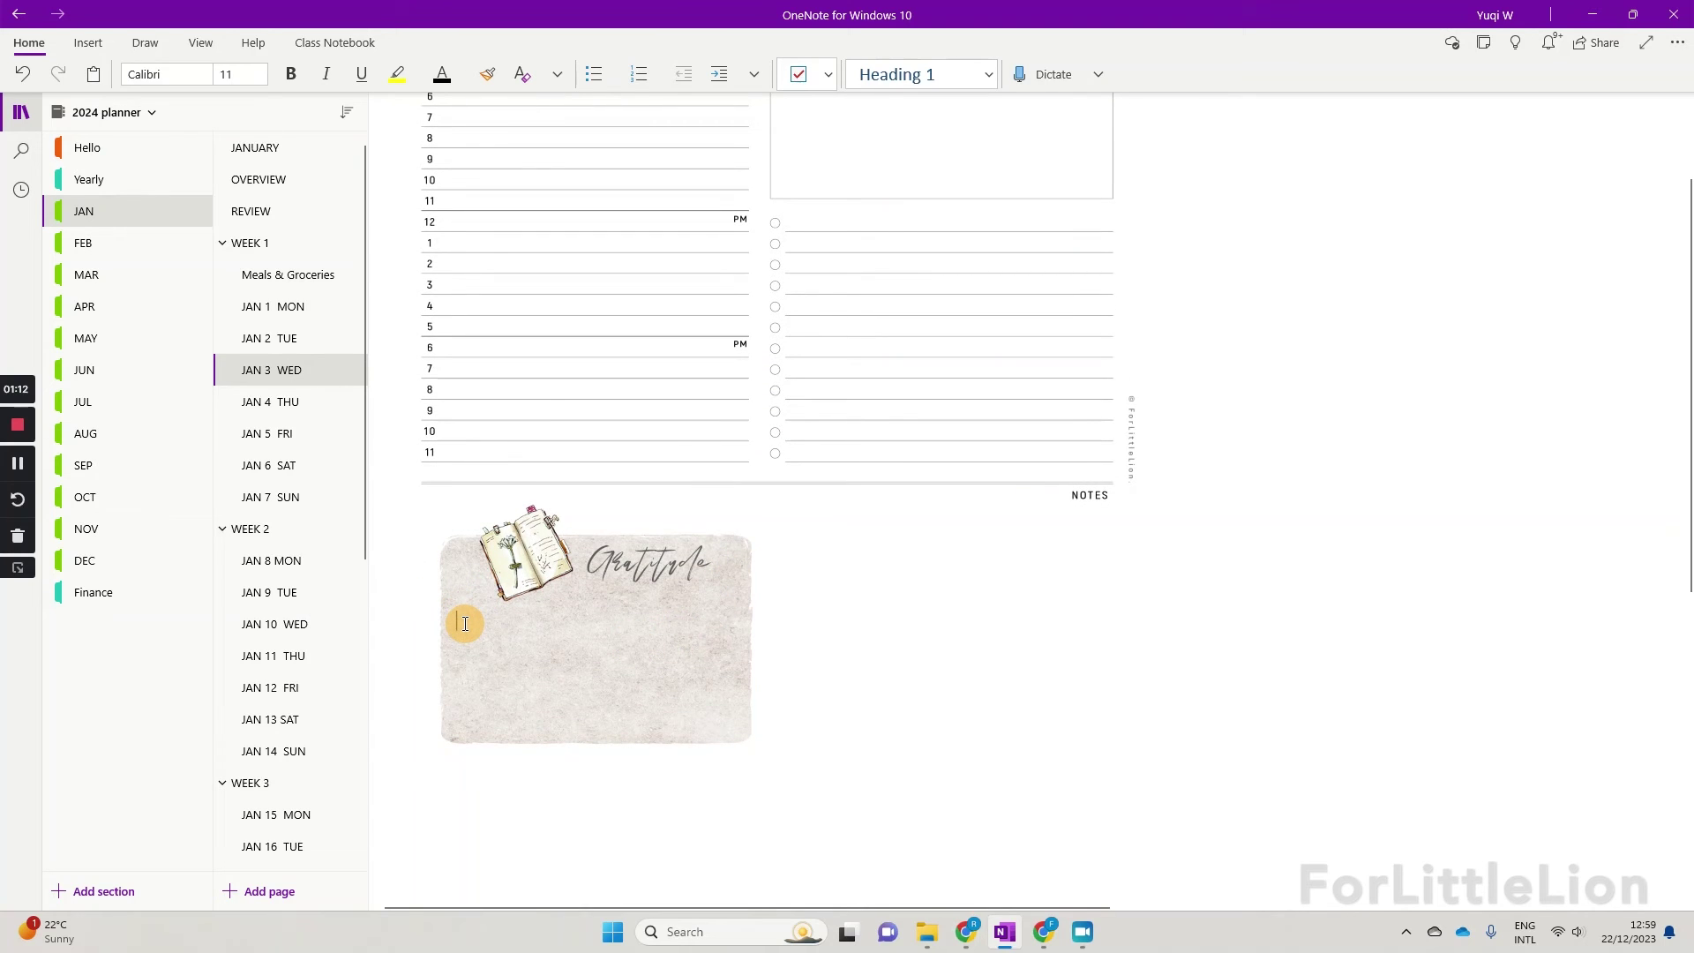
{"action": "type", "text": "This morning, I"}
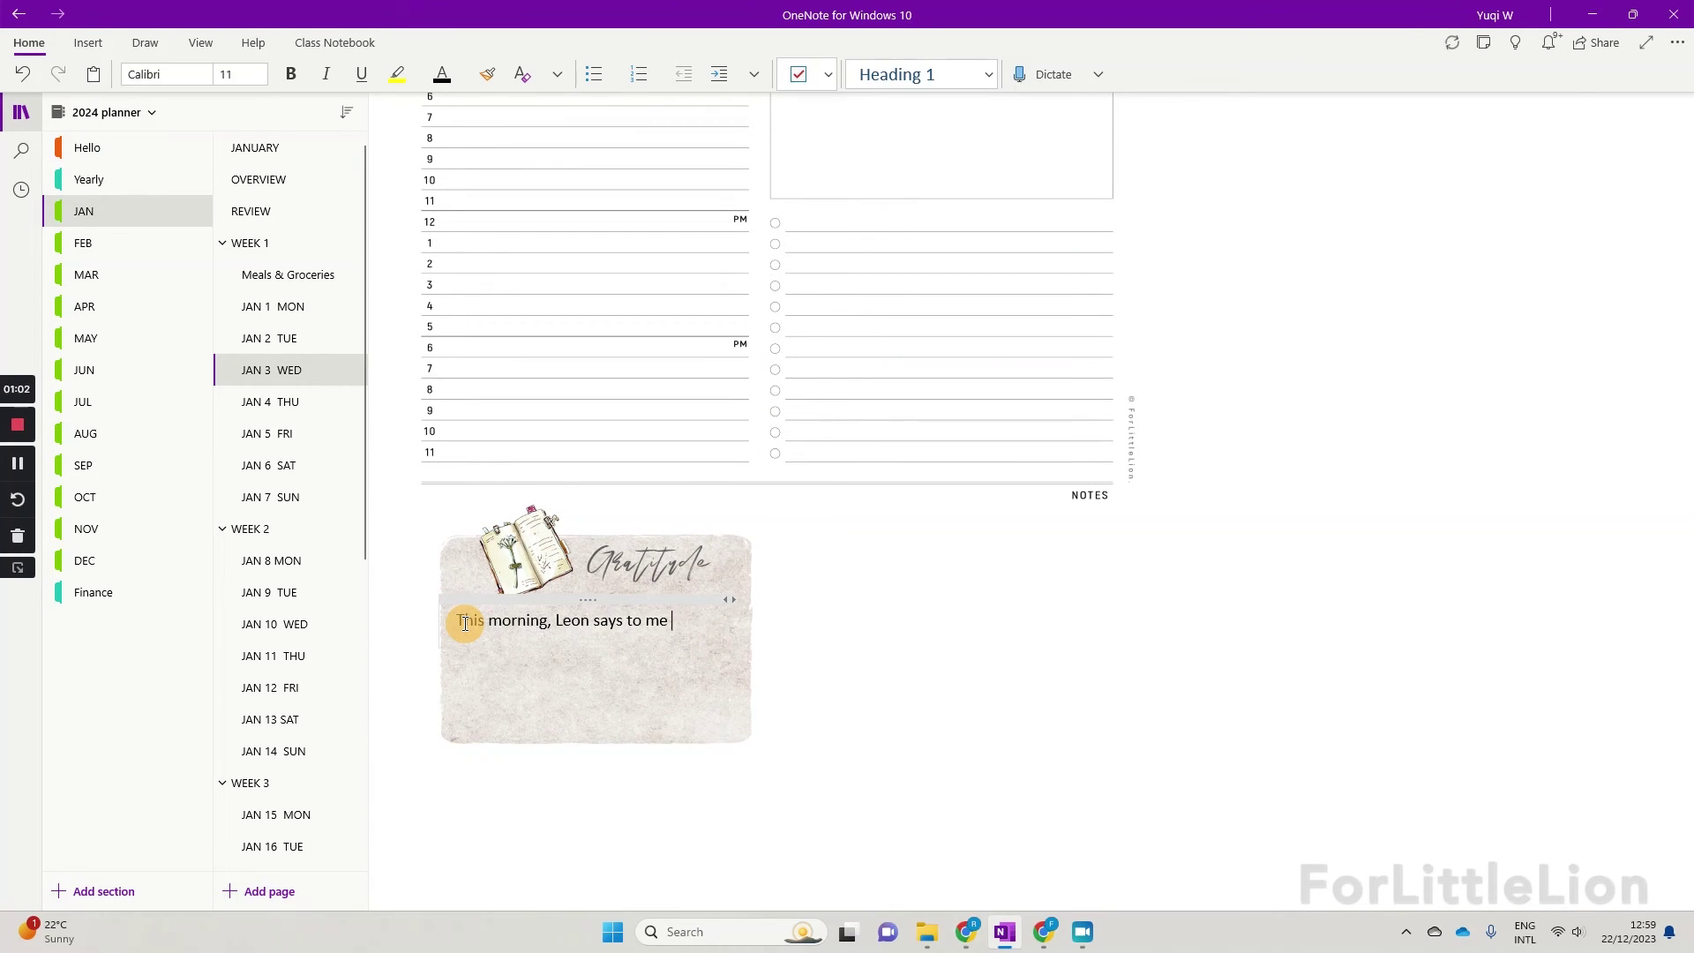
{"action": "type", "text": "cheesecake I made. I'm grateful that I can see my child's smile every day."}
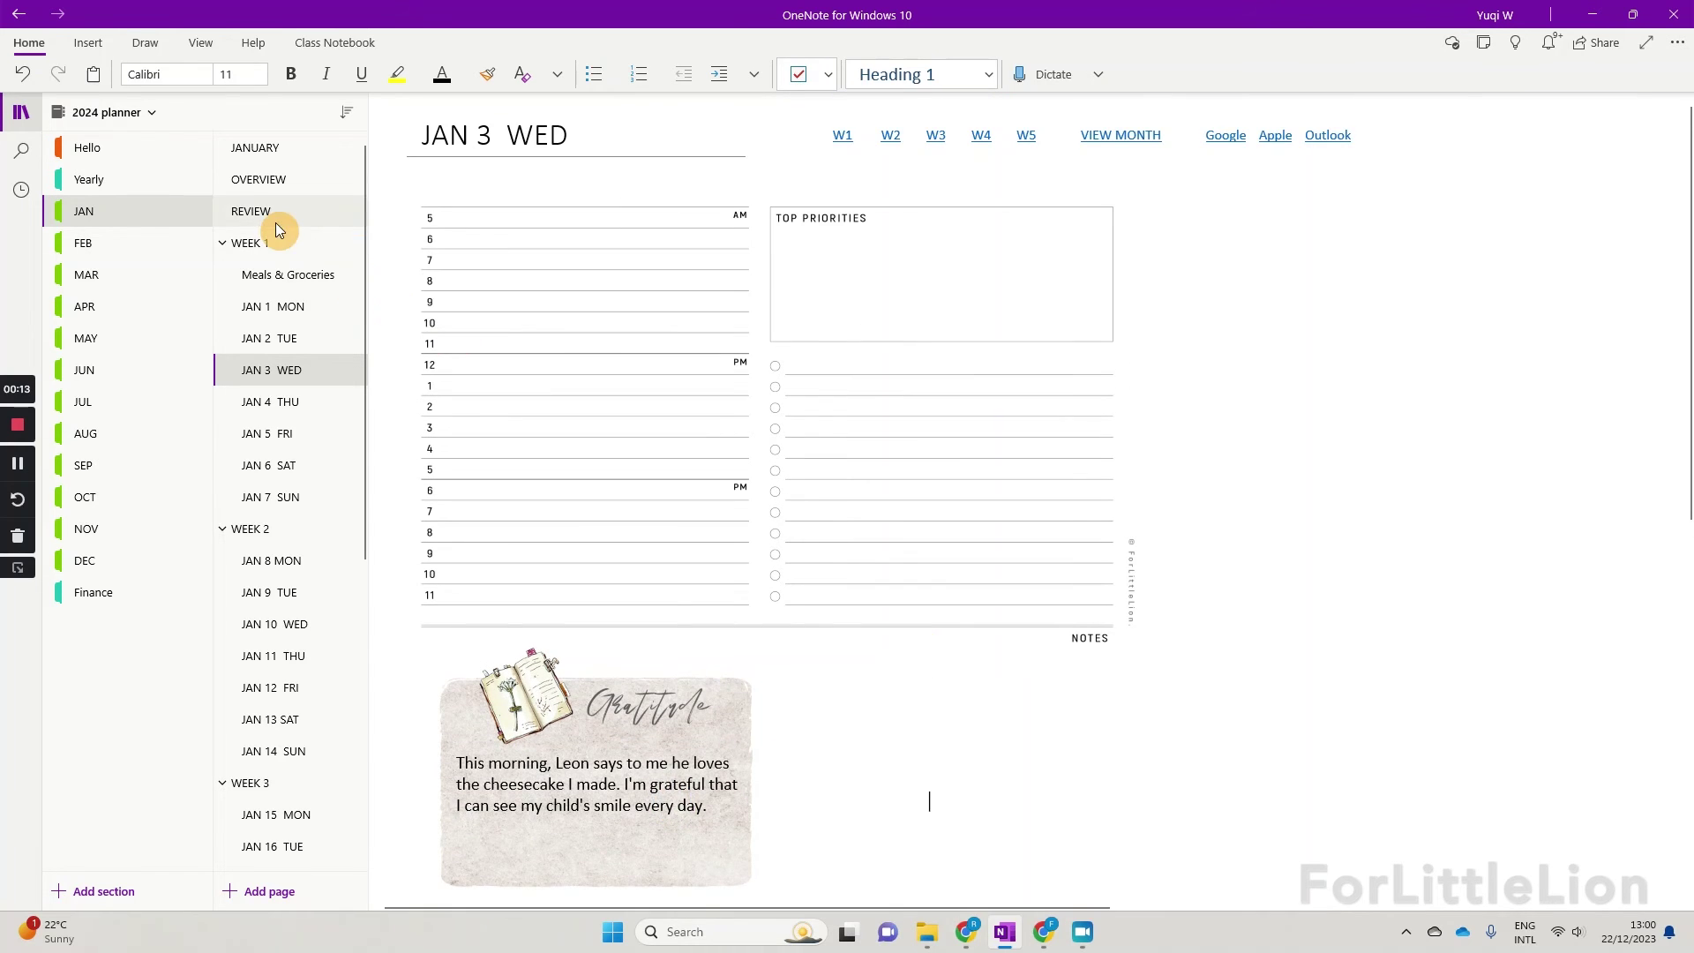
Step: Go via WEEK 1 to the JANUARY month calendar page
{"action": "left_click", "coordinate": [269, 240]}
{"action": "scroll", "coordinate": [805, 447], "scroll_direction": "down", "scroll_amount": 1}
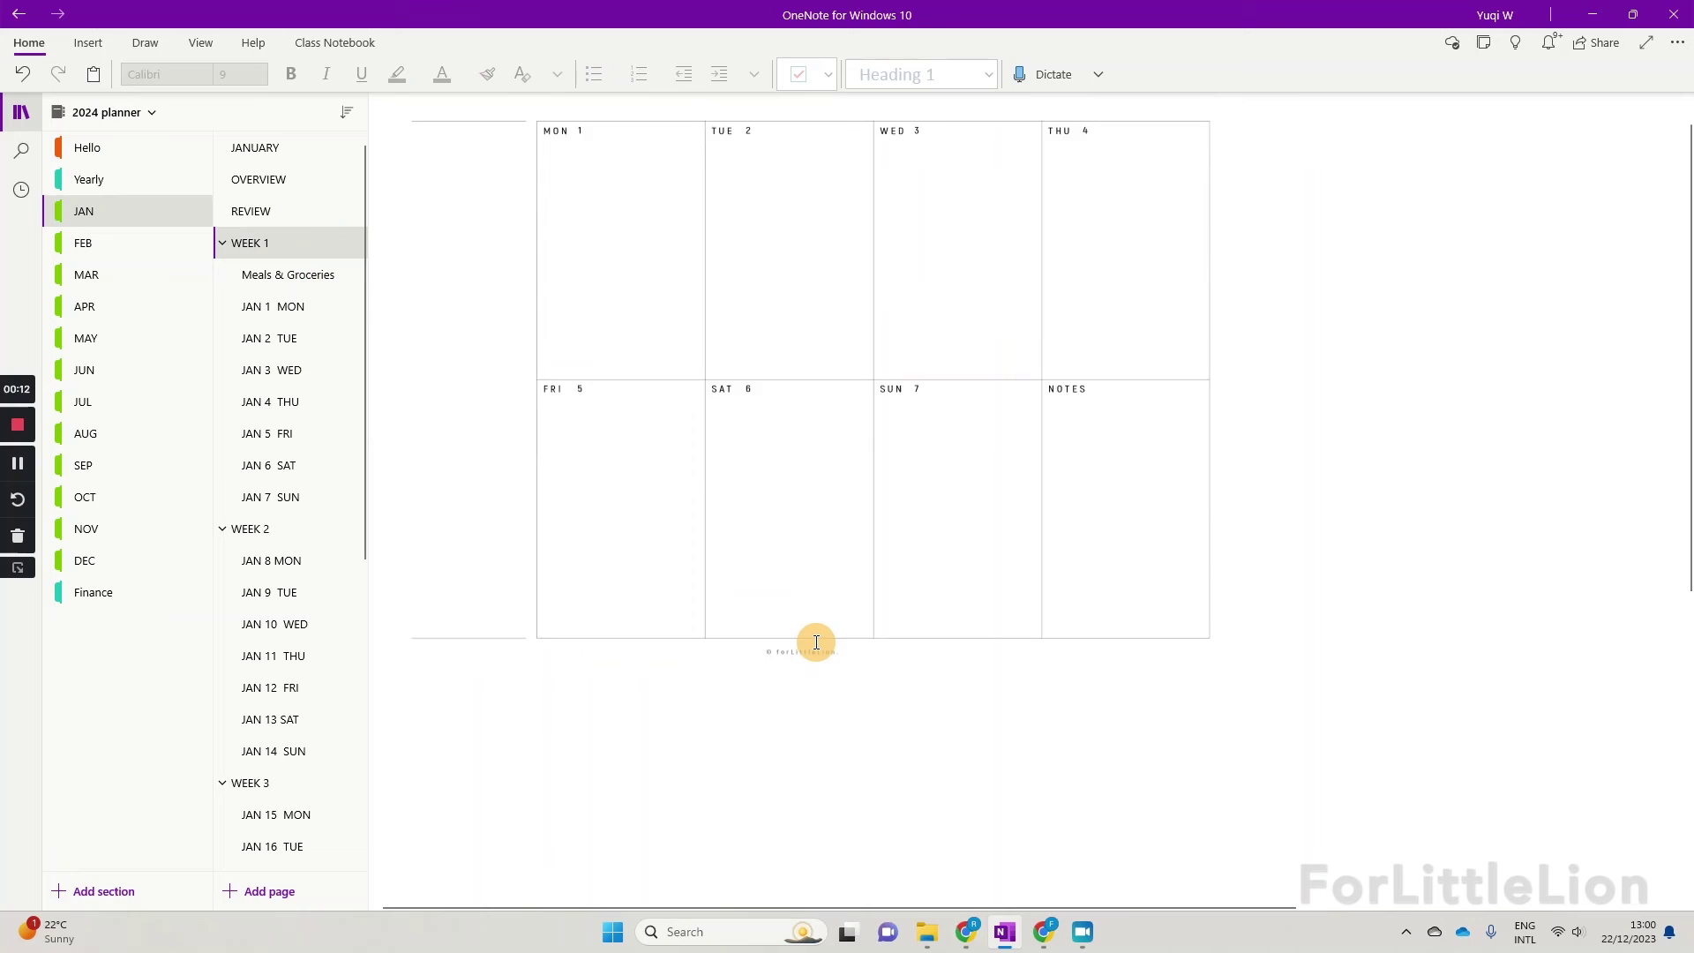
{"action": "scroll", "coordinate": [815, 626], "scroll_direction": "down", "scroll_amount": 5}
{"action": "scroll", "coordinate": [754, 425], "scroll_direction": "up", "scroll_amount": 6}
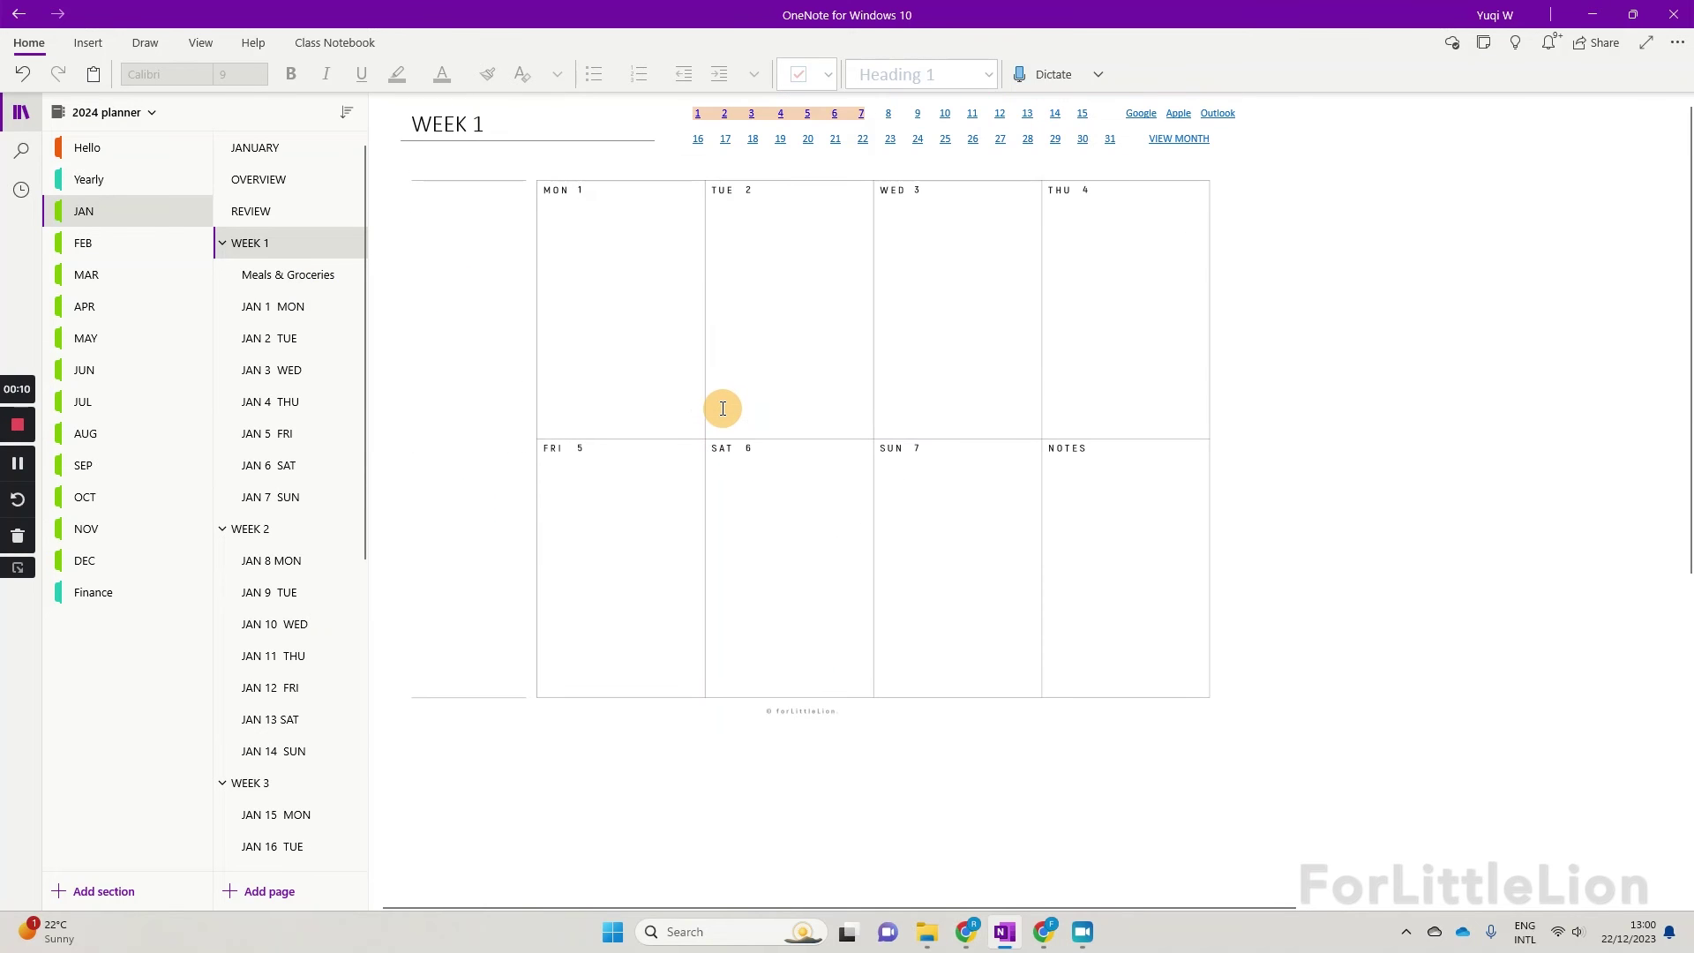
{"action": "left_click", "coordinate": [332, 147]}
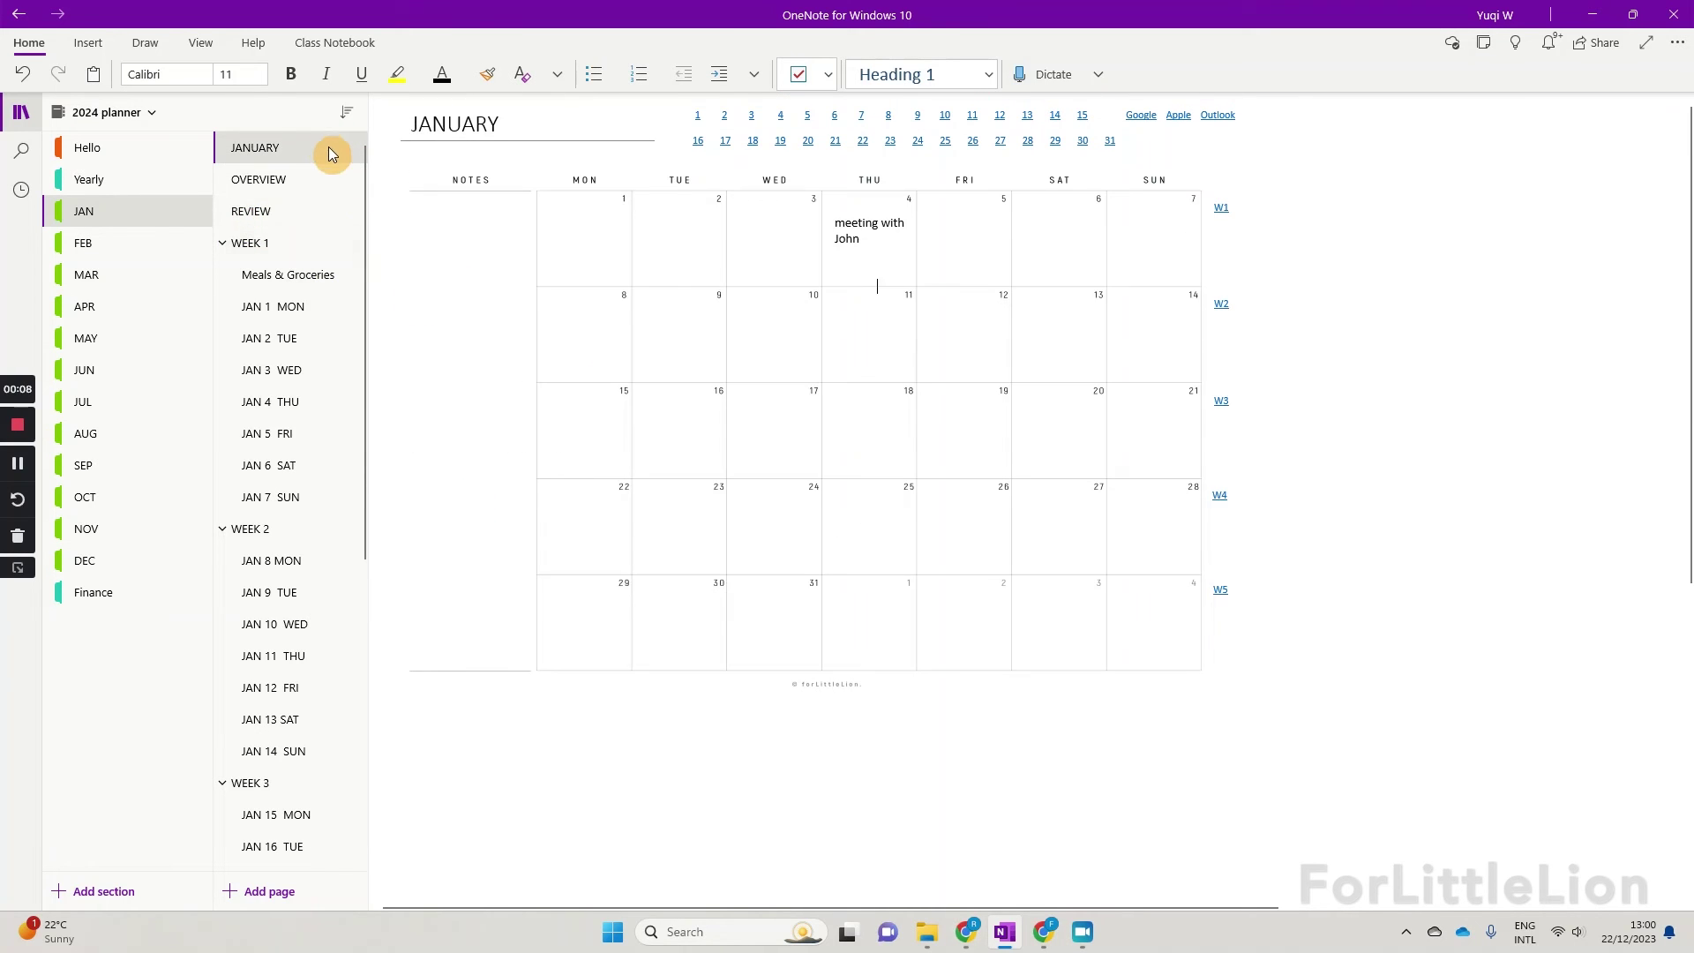
{"action": "scroll", "coordinate": [673, 609], "scroll_direction": "down", "scroll_amount": 5}
{"action": "scroll", "coordinate": [518, 334], "scroll_direction": "up", "scroll_amount": 6}
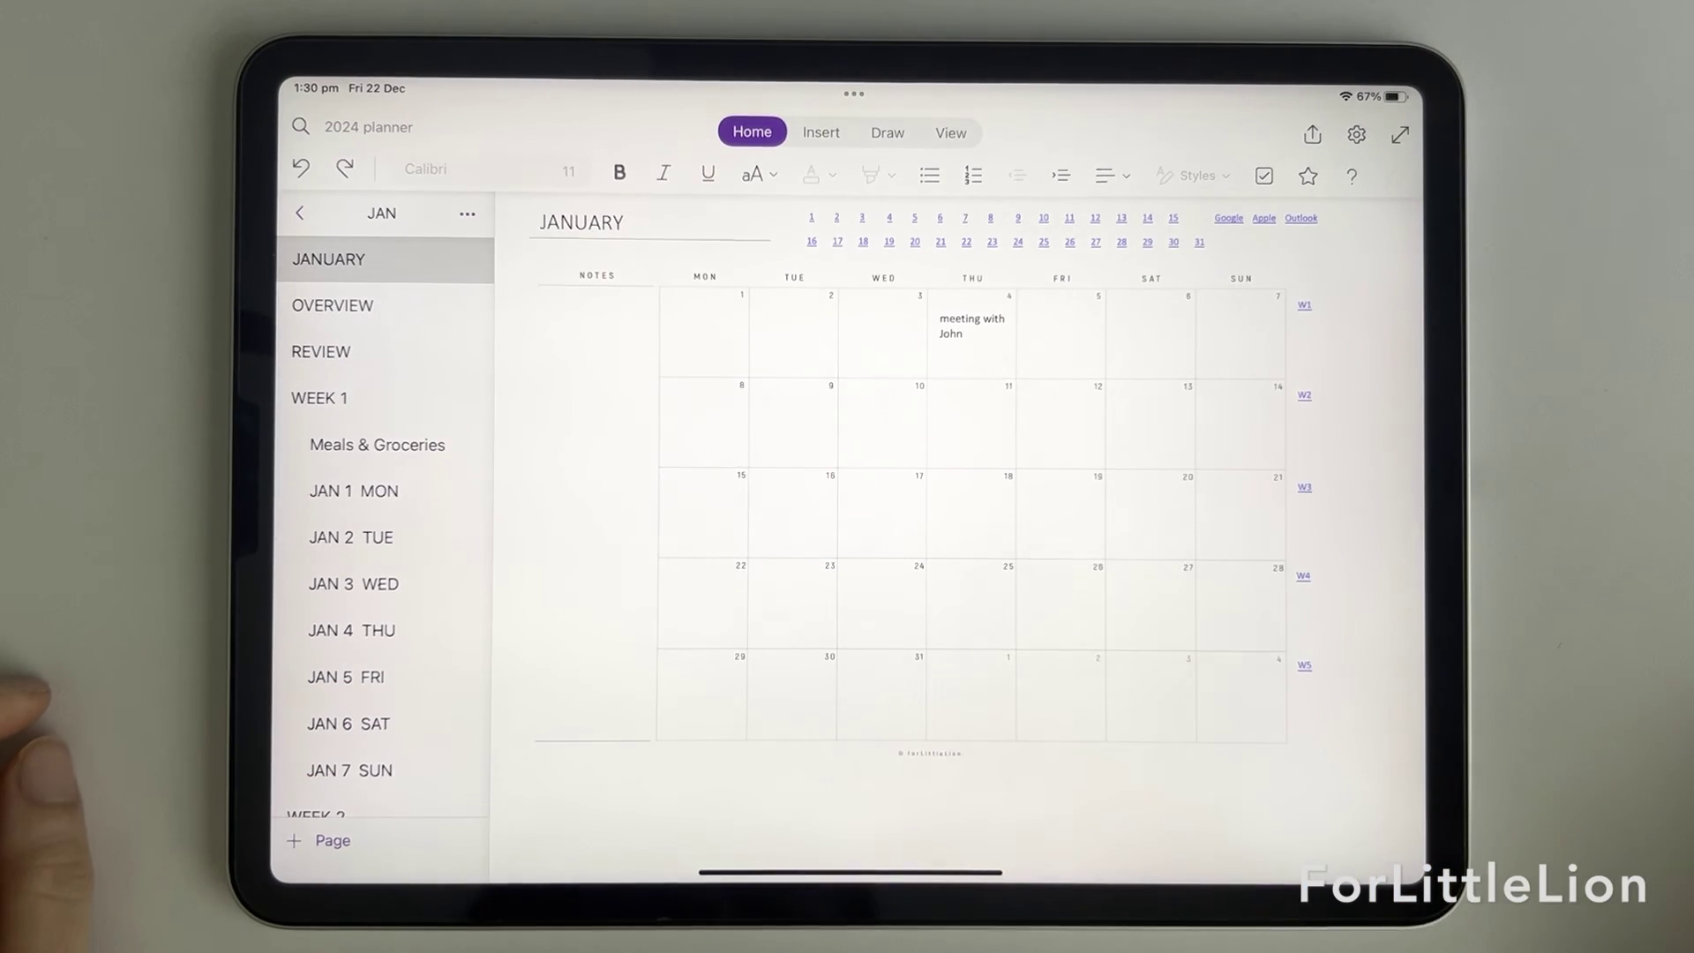
Step: On the iPad, browse the JAN 1 MON, JAN 2 TUE and JAN 3 WED pages, then open JANUARY
{"action": "left_click", "coordinate": [371, 490]}
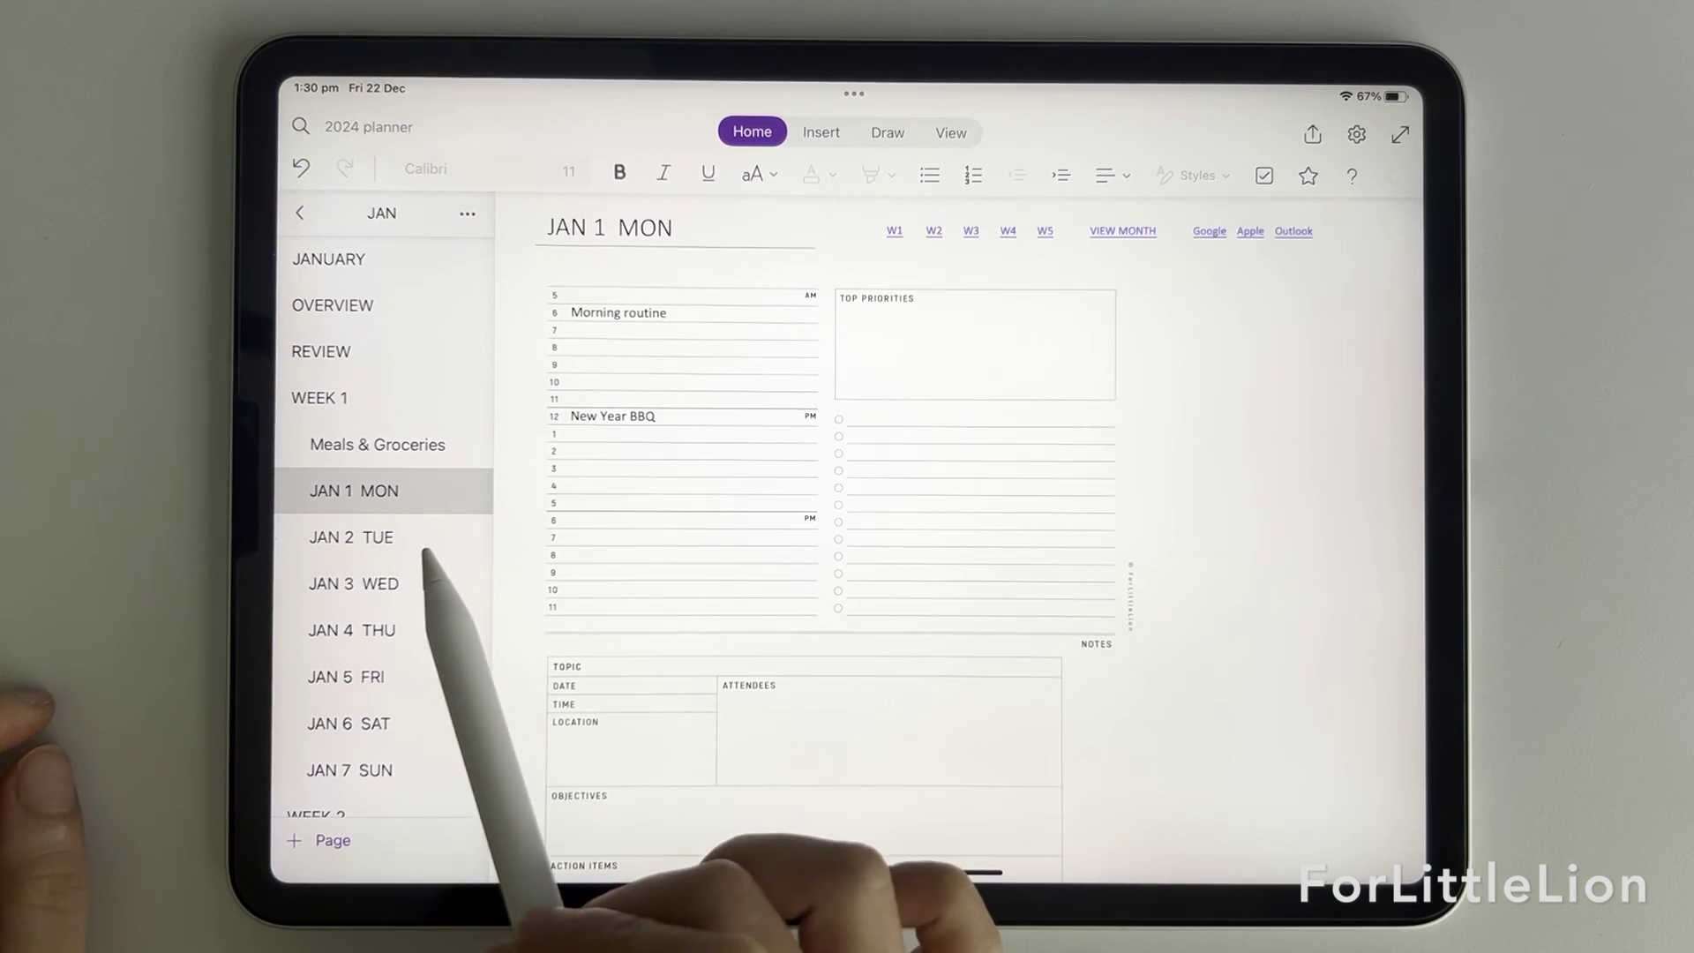
{"action": "scroll", "coordinate": [1147, 529], "scroll_direction": "down", "scroll_amount": 5}
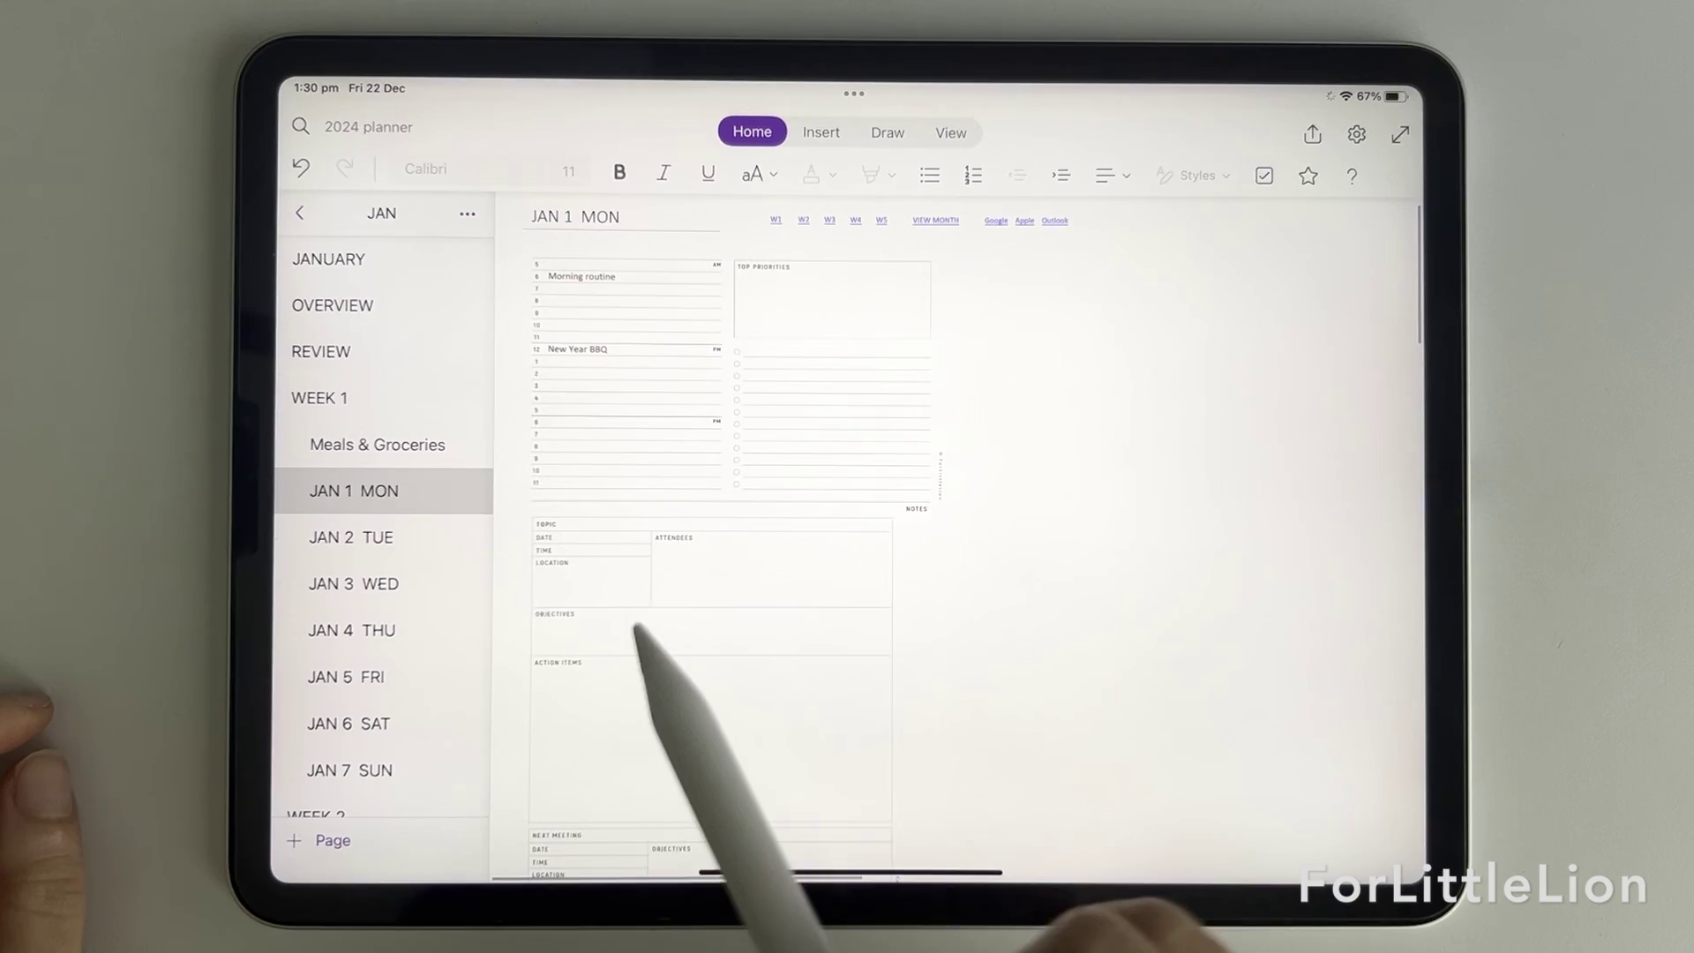
{"action": "left_click", "coordinate": [370, 536]}
{"action": "scroll", "coordinate": [1147, 574], "scroll_direction": "down", "scroll_amount": 10}
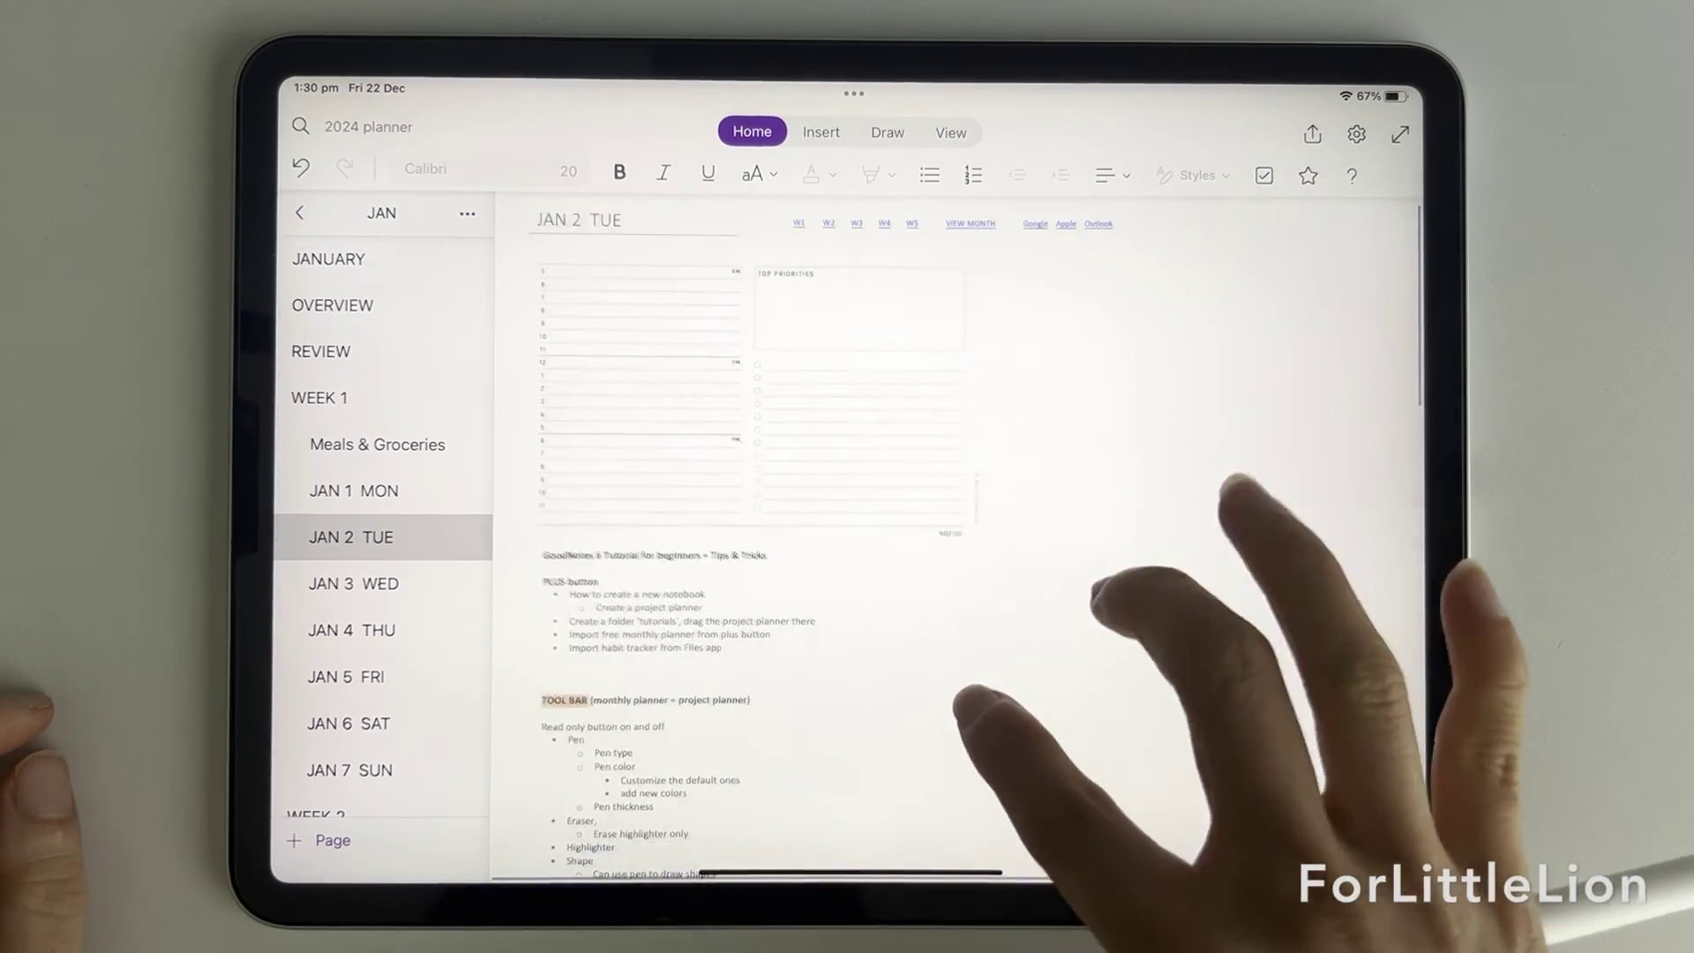
{"action": "scroll", "coordinate": [1102, 485], "scroll_direction": "up", "scroll_amount": 10}
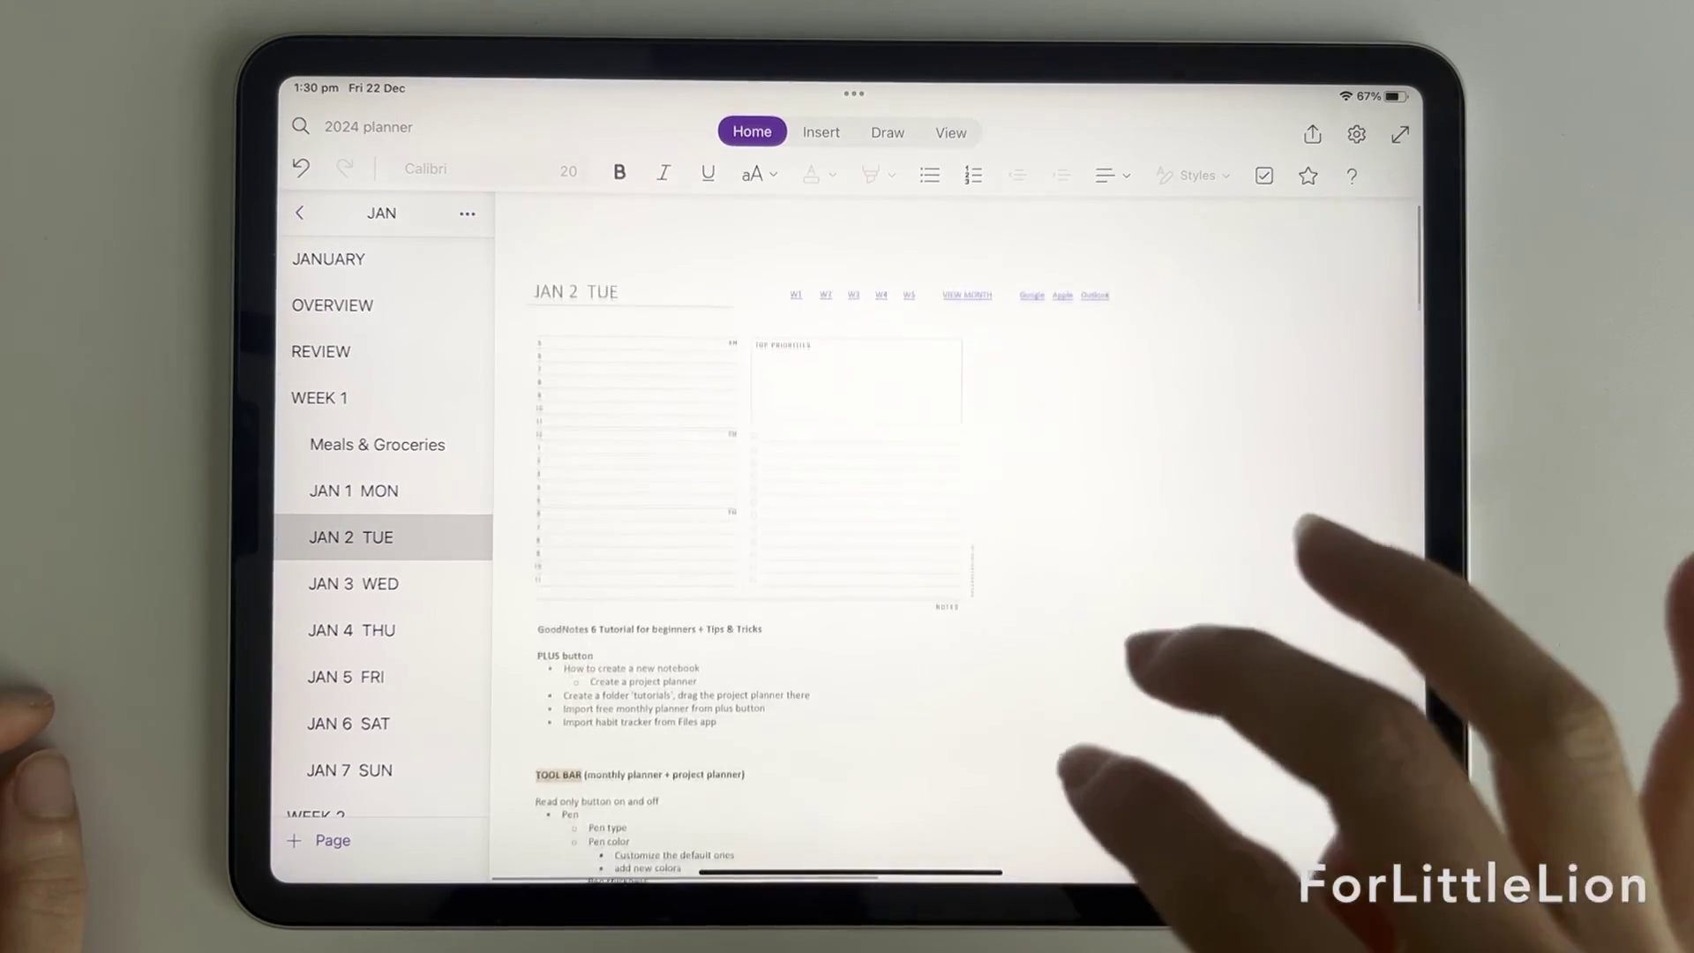
{"action": "left_click", "coordinate": [353, 583]}
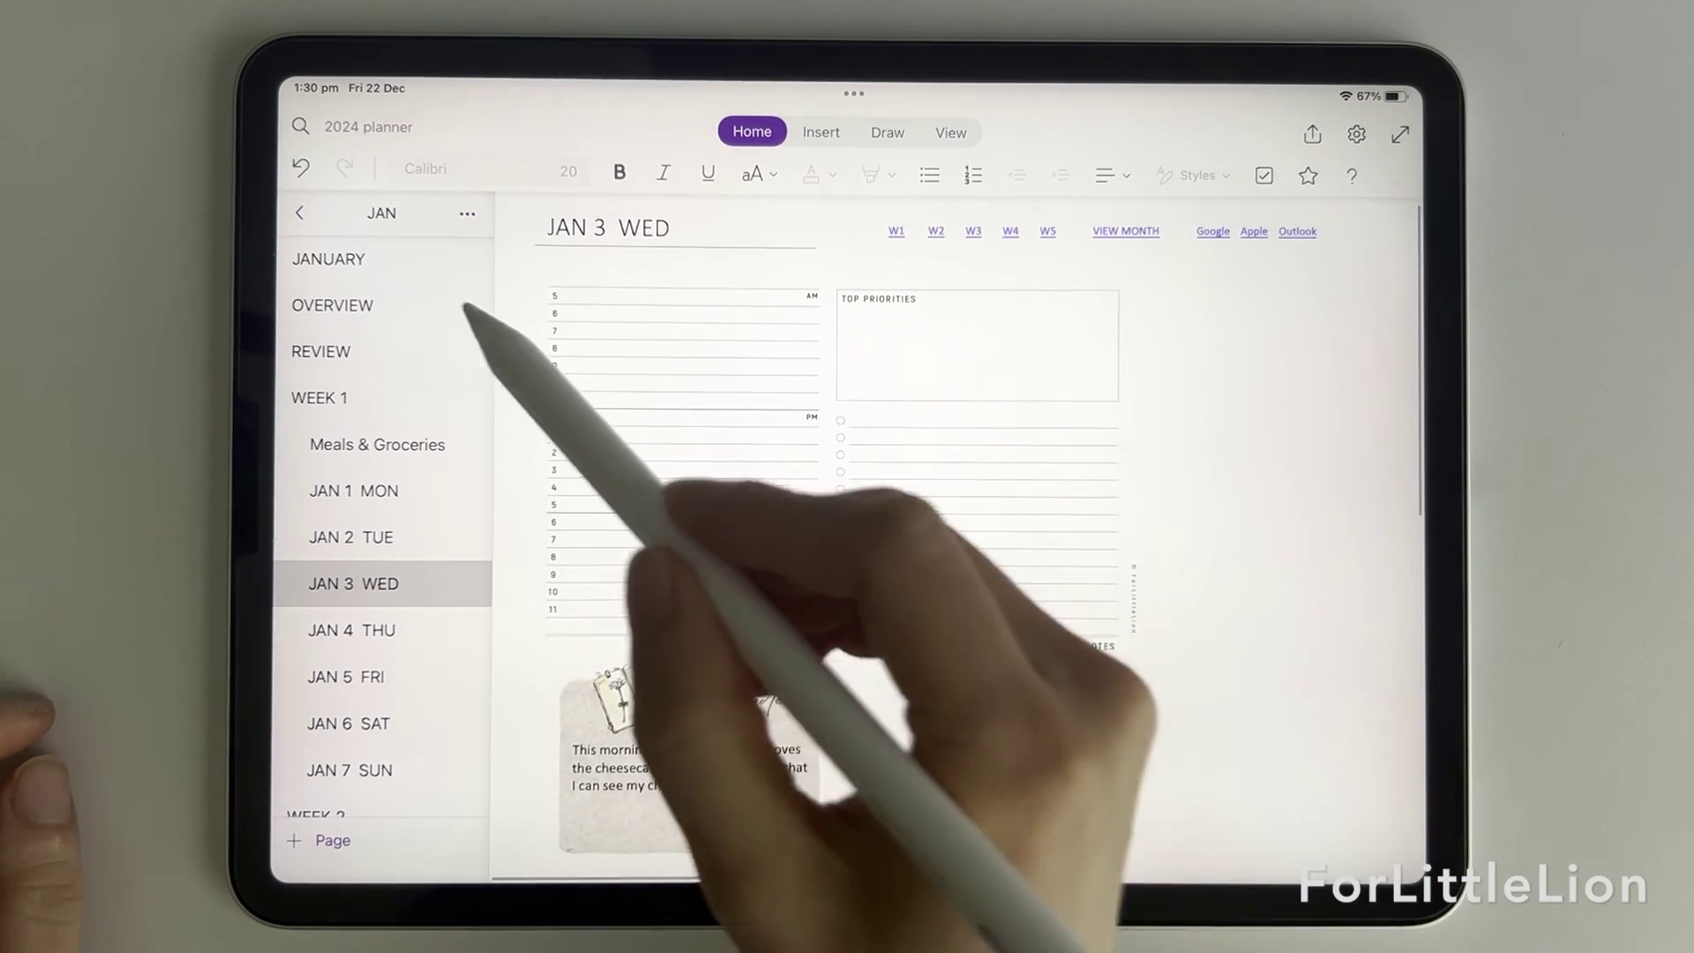
{"action": "left_click", "coordinate": [379, 259]}
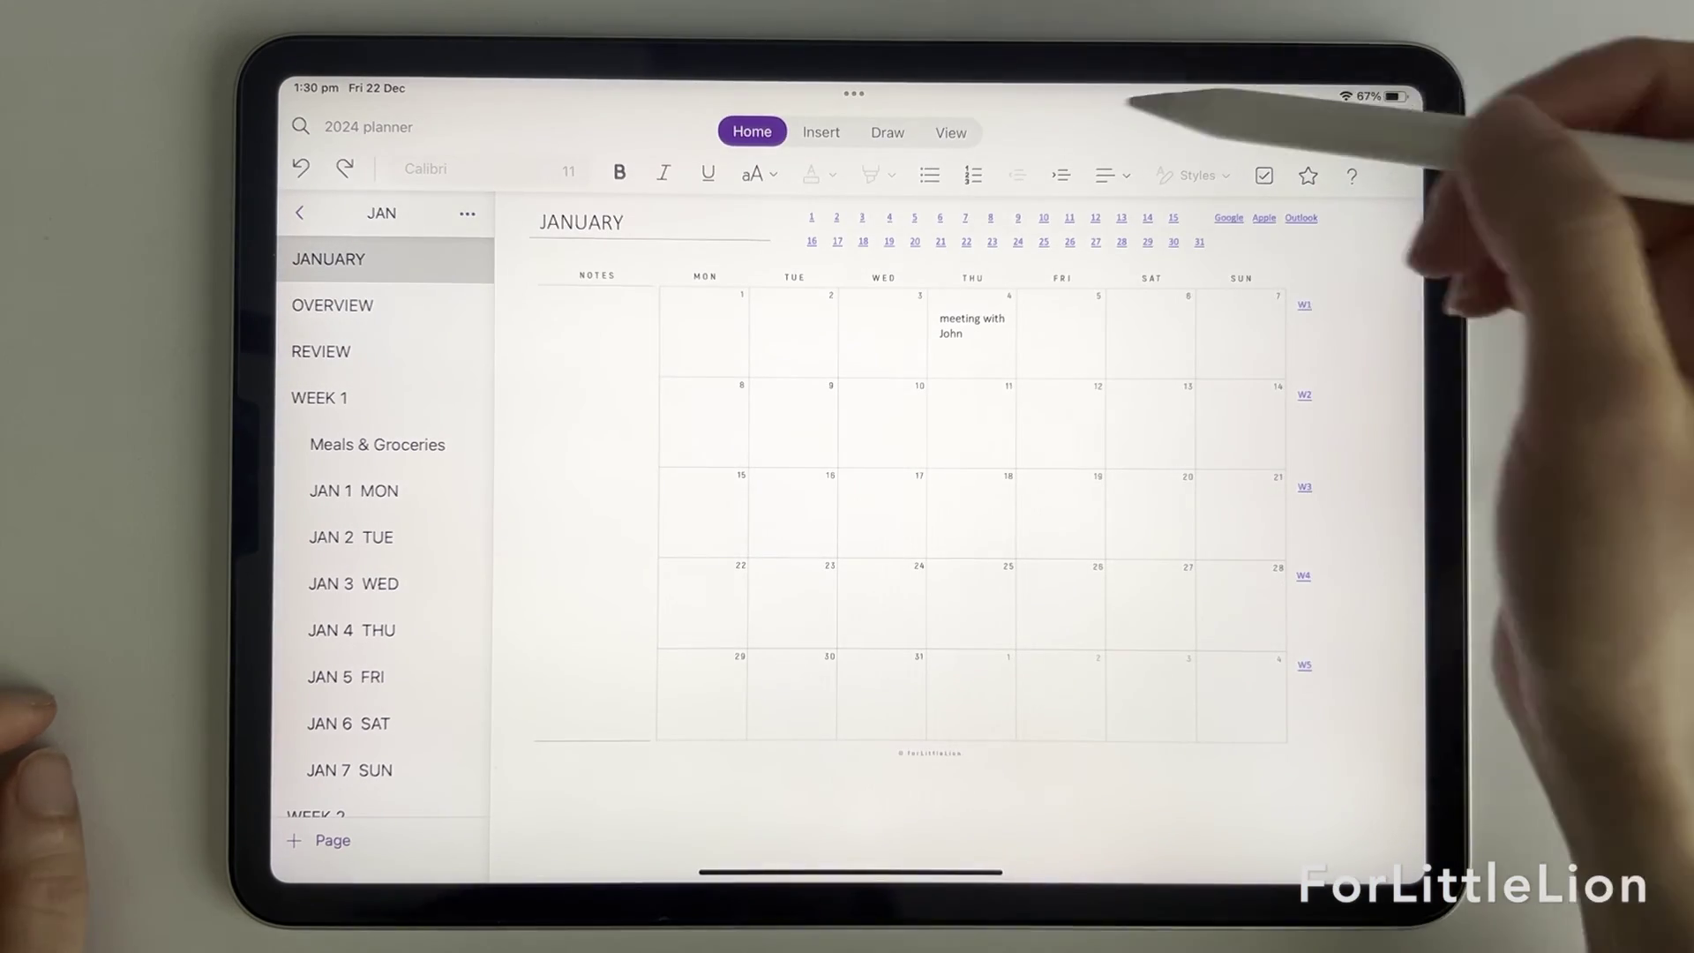
Step: Set a thicker light blue pen and handwrite a dinner plan in the Jan 7 cell
{"action": "left_click", "coordinate": [887, 132]}
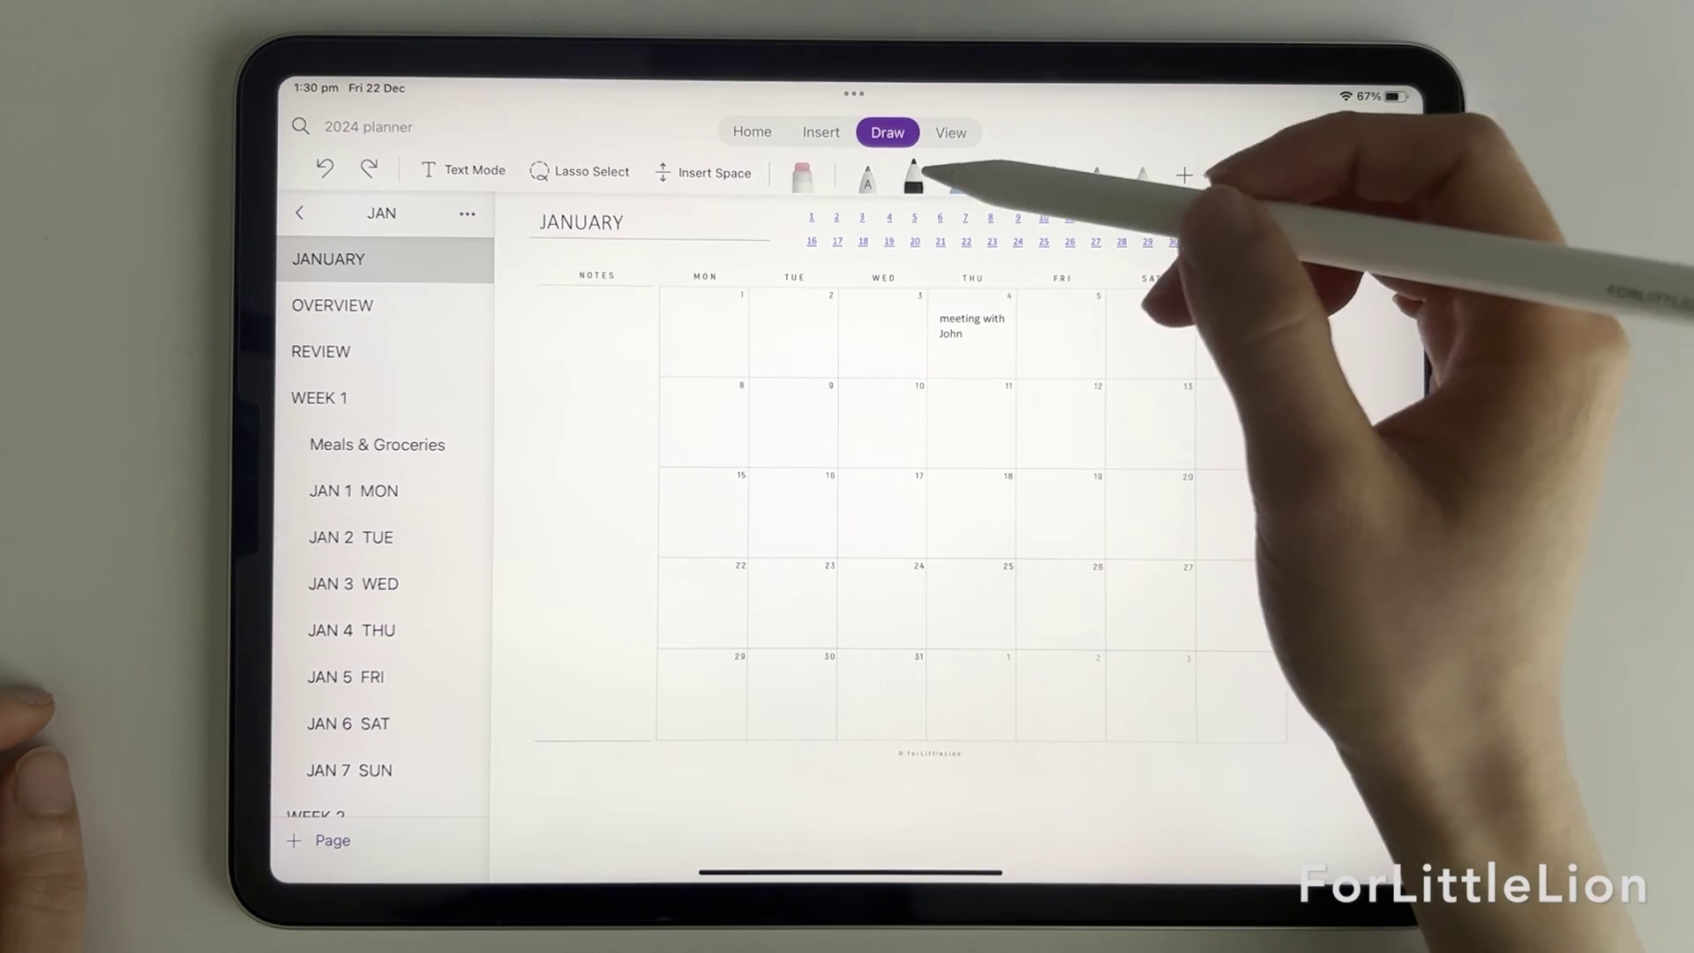
{"action": "left_click", "coordinate": [913, 176]}
{"action": "left_click", "coordinate": [934, 311]}
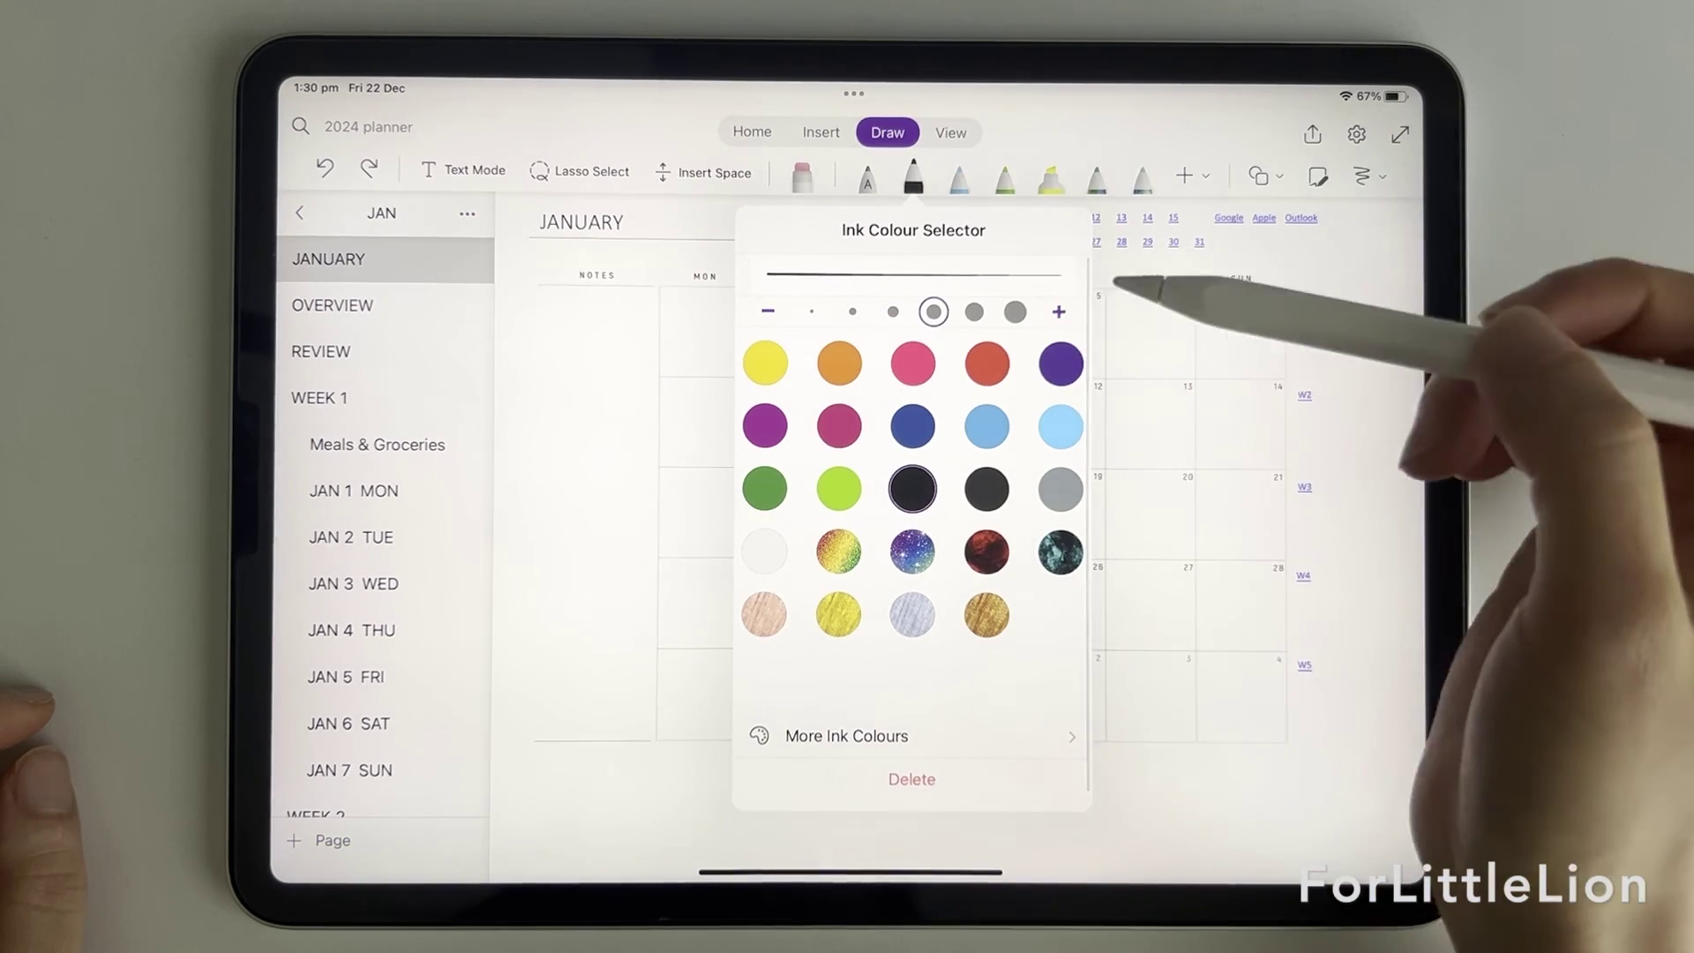
{"action": "left_click", "coordinate": [987, 426]}
{"action": "scroll", "coordinate": [1191, 442], "scroll_direction": "up", "scroll_amount": 5}
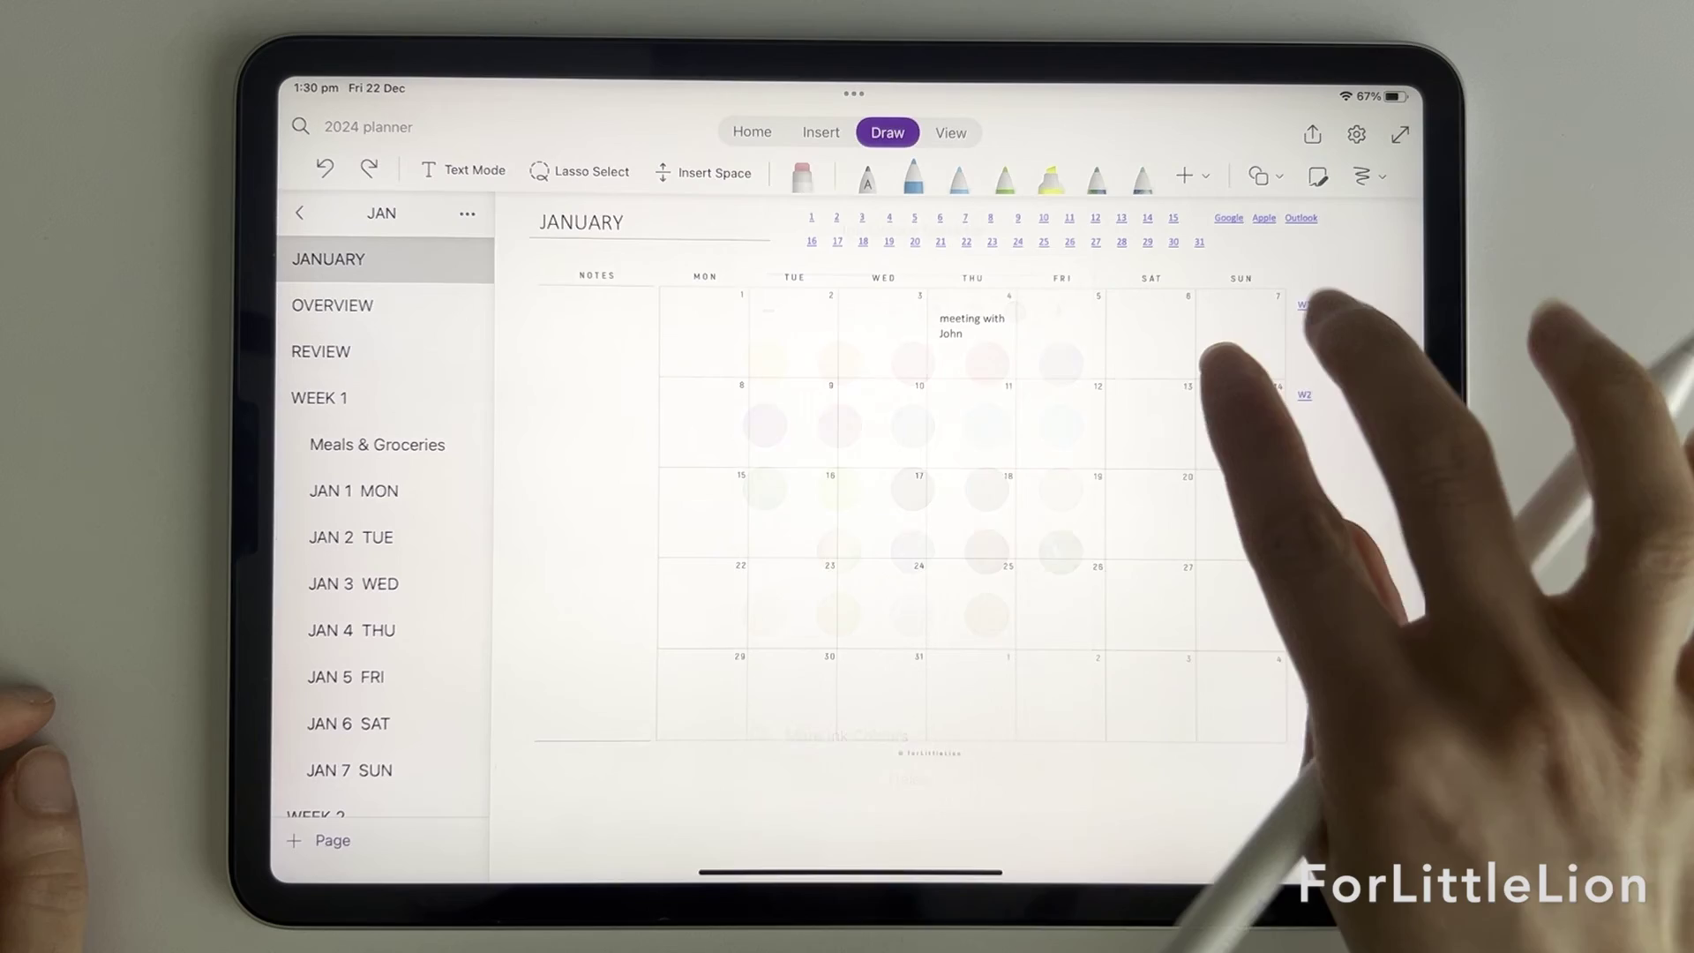
{"action": "scroll", "coordinate": [1173, 441], "scroll_direction": "up", "scroll_amount": 3}
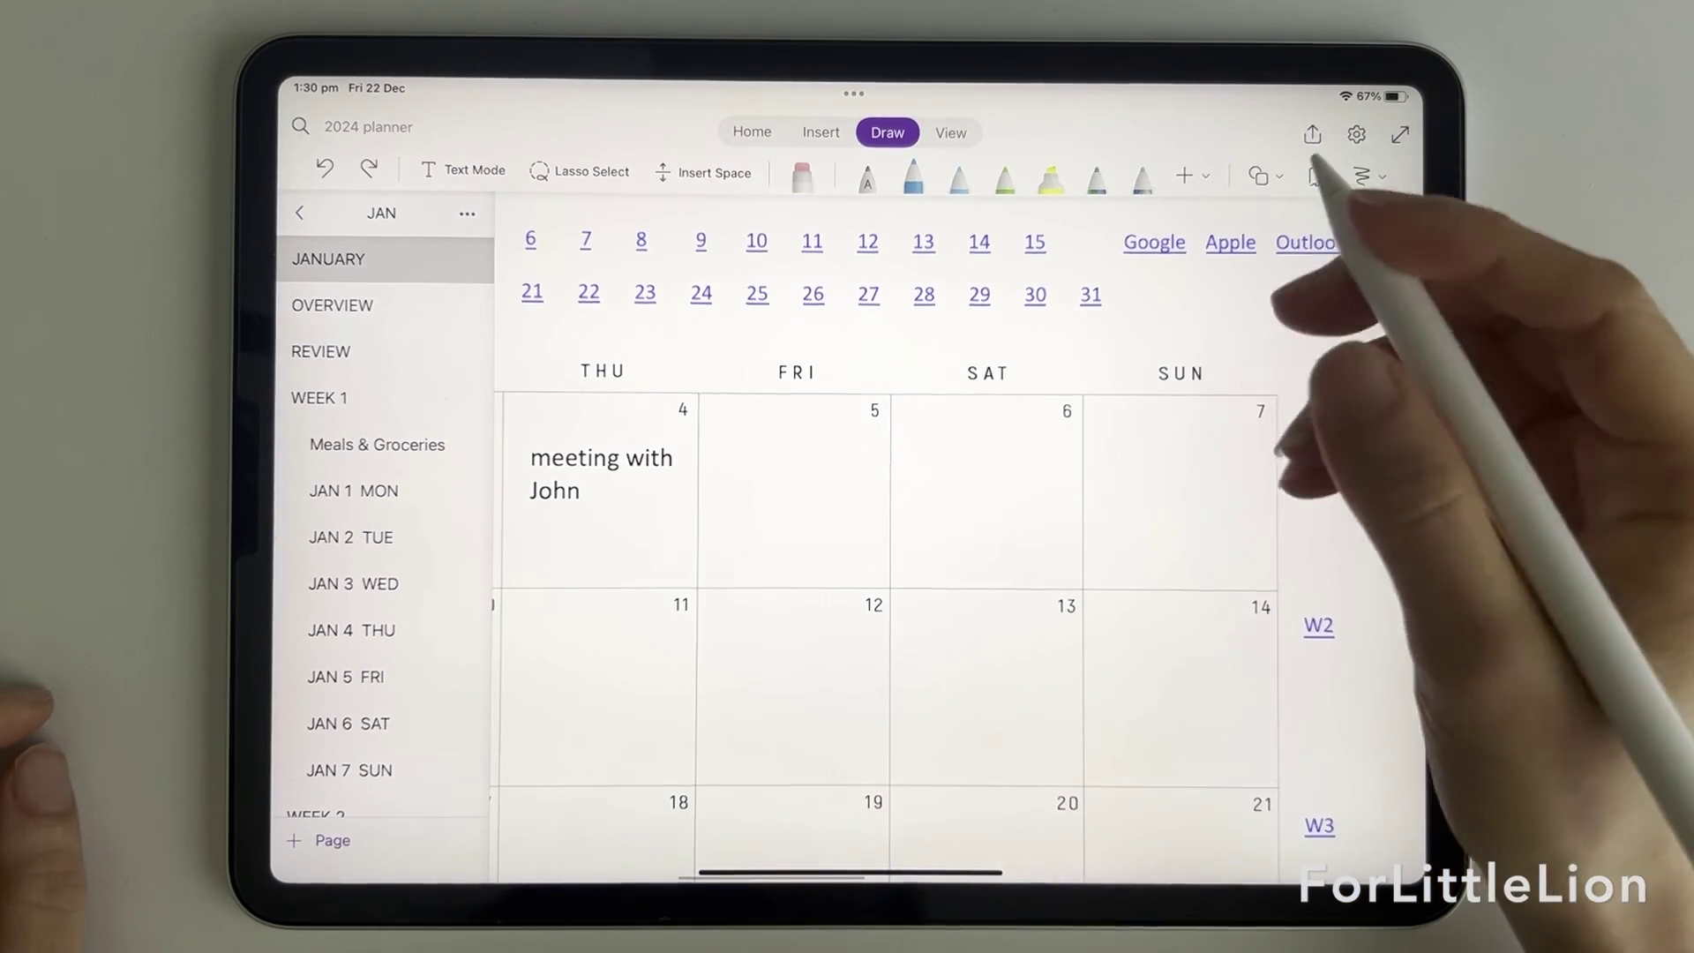
{"action": "left_click_drag", "start_coordinate": [1111, 437], "coordinate": [1274, 508]}
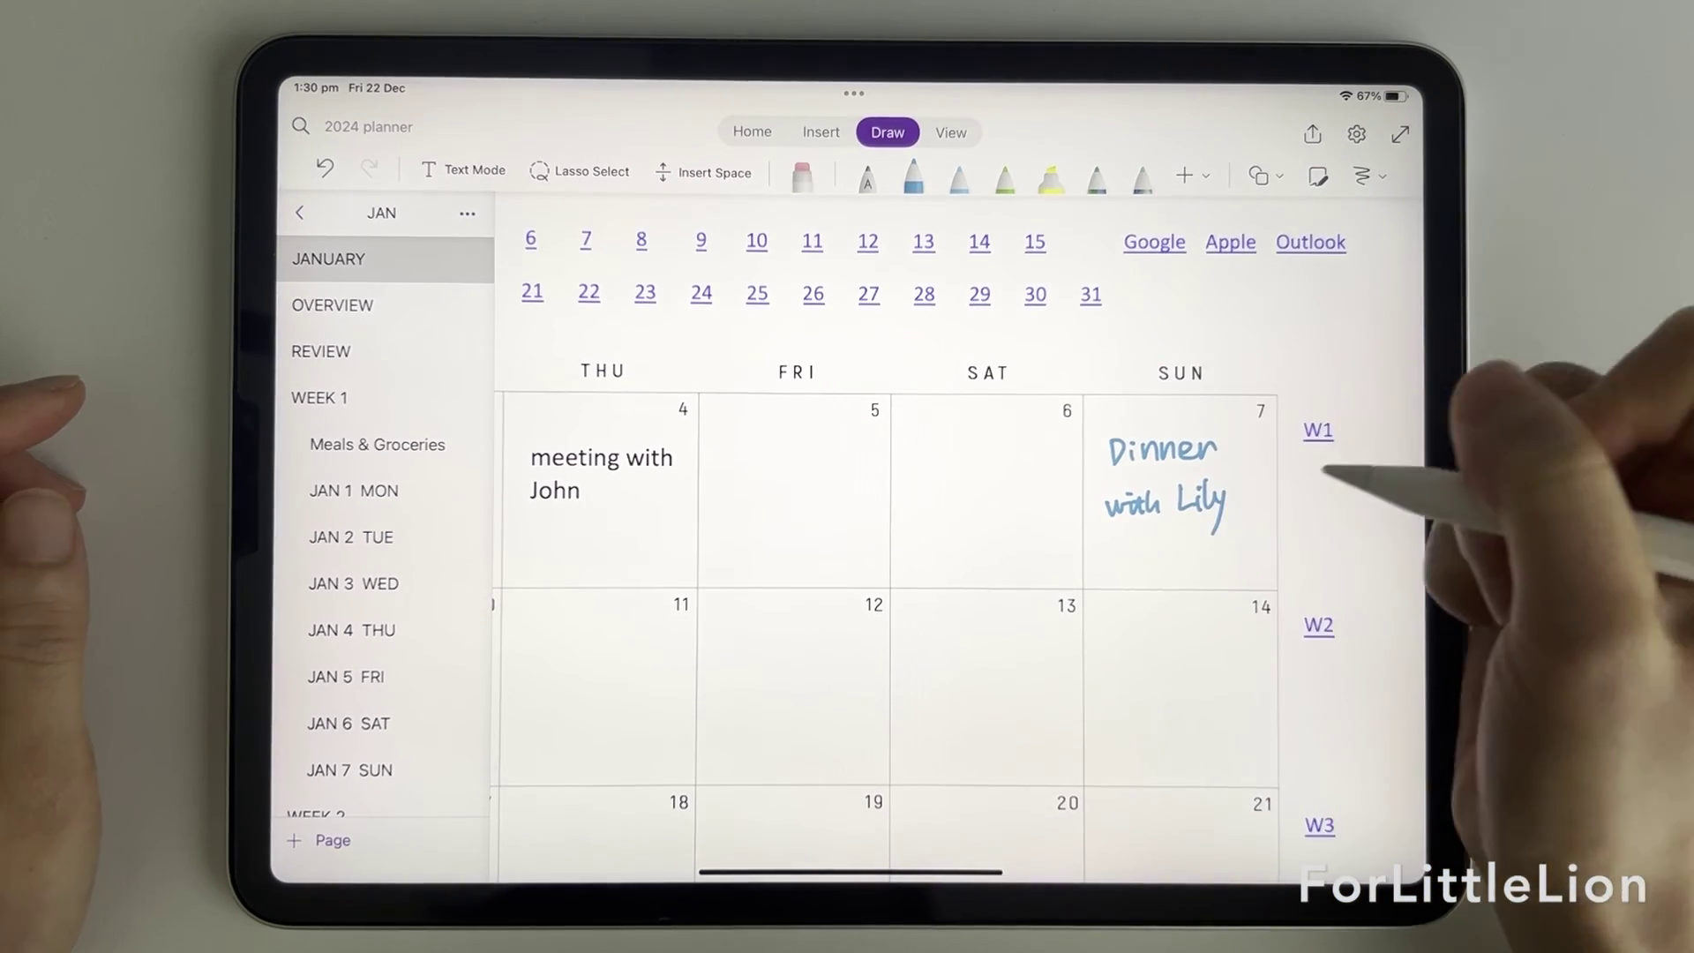
{"action": "scroll", "coordinate": [971, 529], "scroll_direction": "down", "scroll_amount": 5}
Step: Type the to-dos 'Review OneNote video' and 'Create new stickers' on the JAN 1 MON page
{"action": "left_click", "coordinate": [463, 170]}
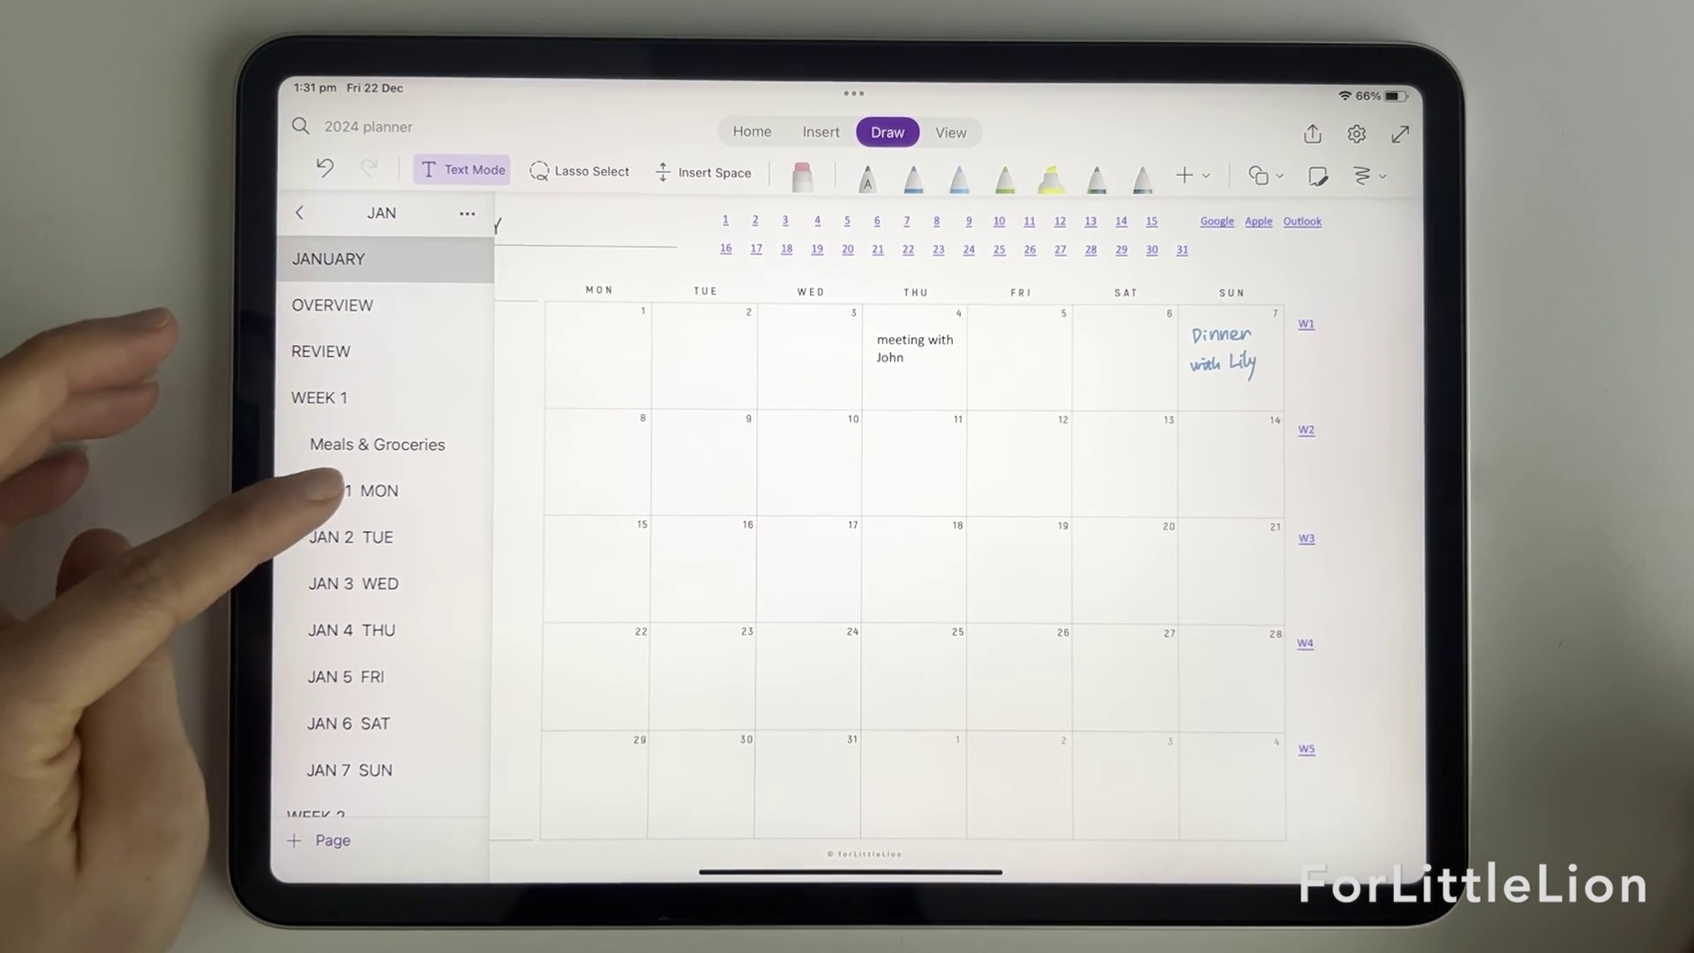
{"action": "left_click", "coordinate": [352, 490]}
{"action": "scroll", "coordinate": [971, 574], "scroll_direction": "up", "scroll_amount": 5}
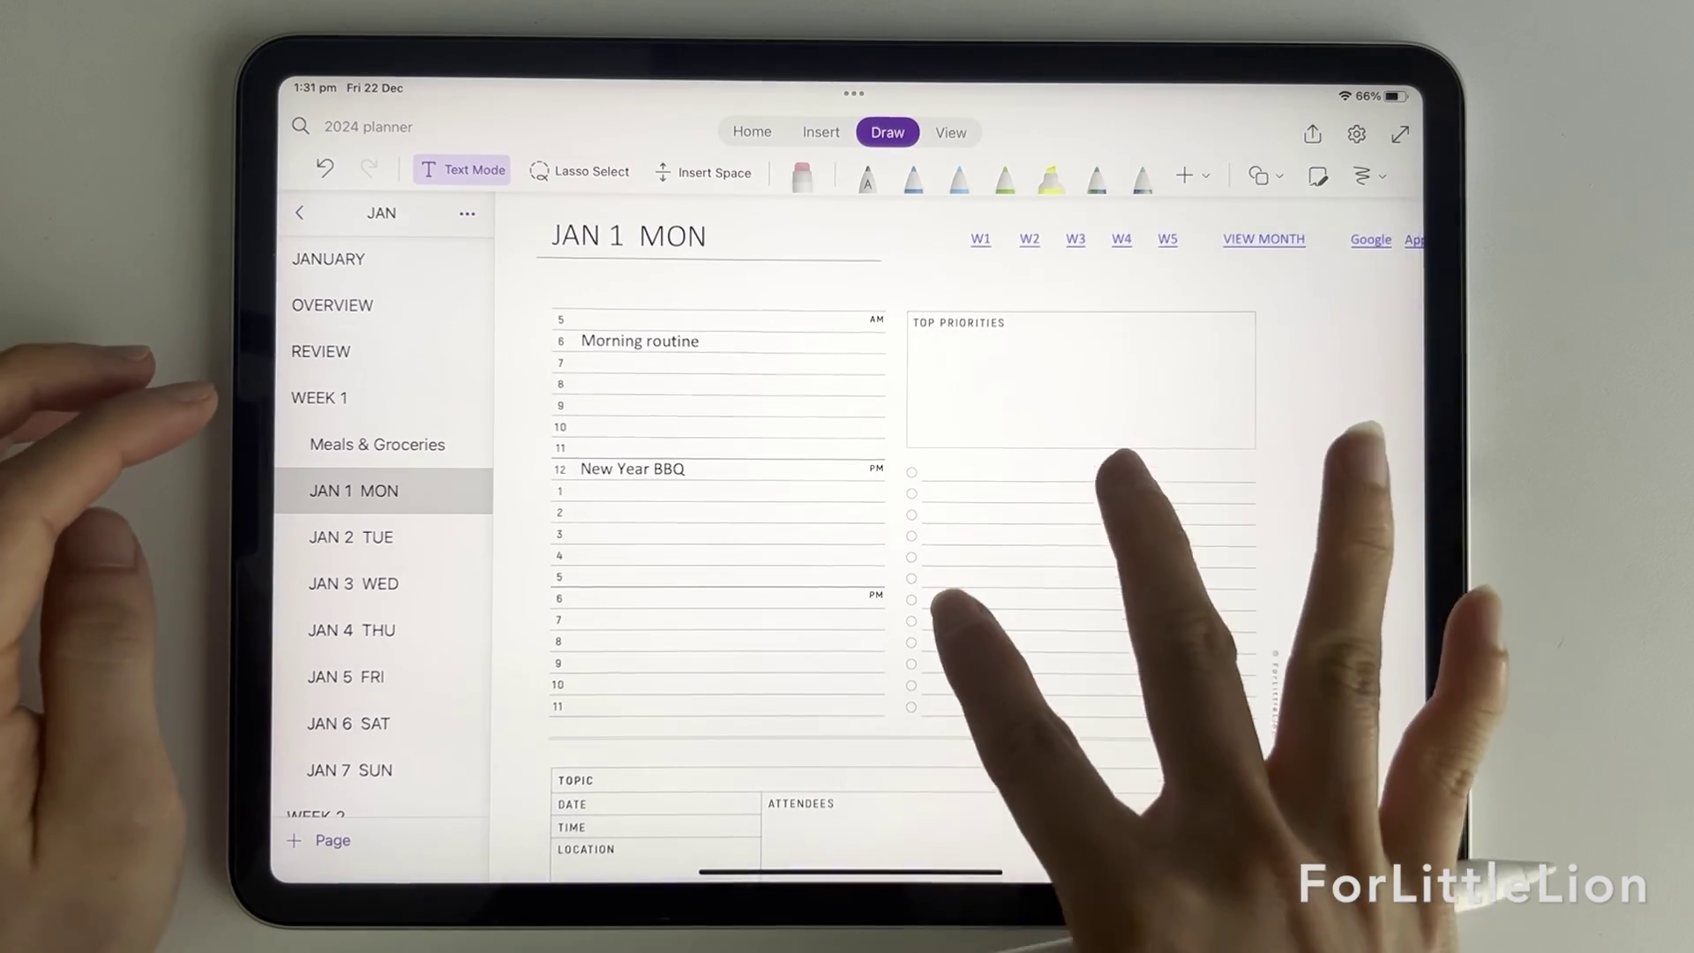
{"action": "scroll", "coordinate": [1085, 617], "scroll_direction": "up", "scroll_amount": 3}
{"action": "left_click", "coordinate": [882, 565]}
{"action": "type", "text": "Re"}
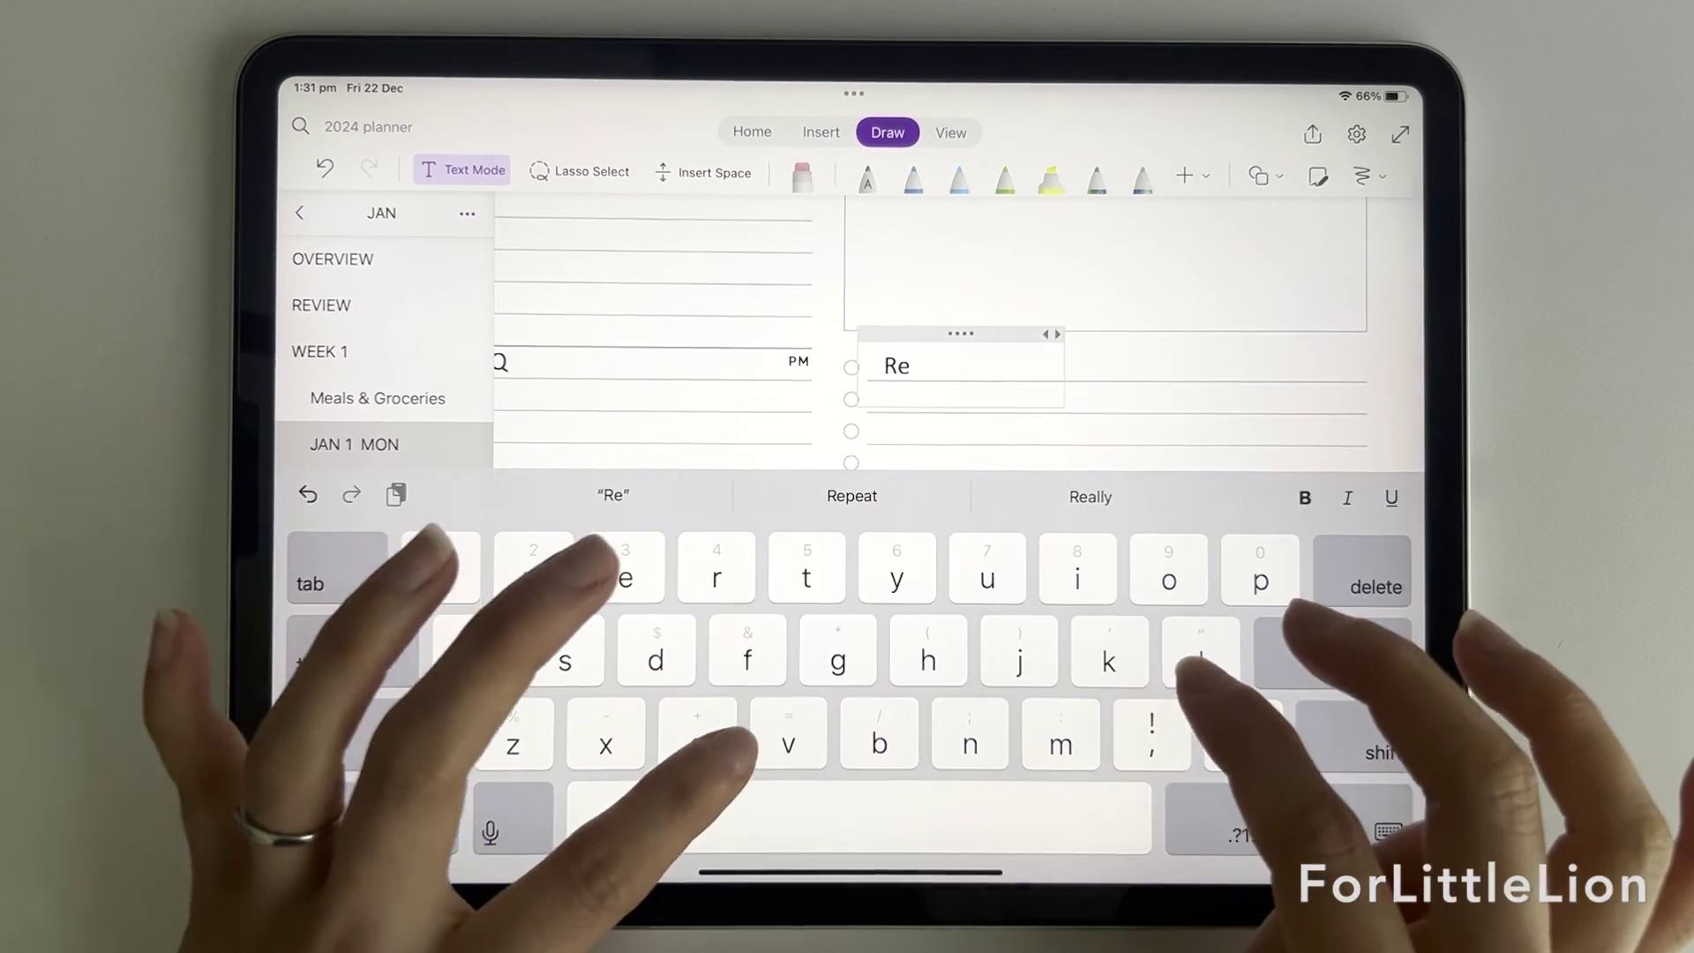
{"action": "type", "text": "view OneNote video"}
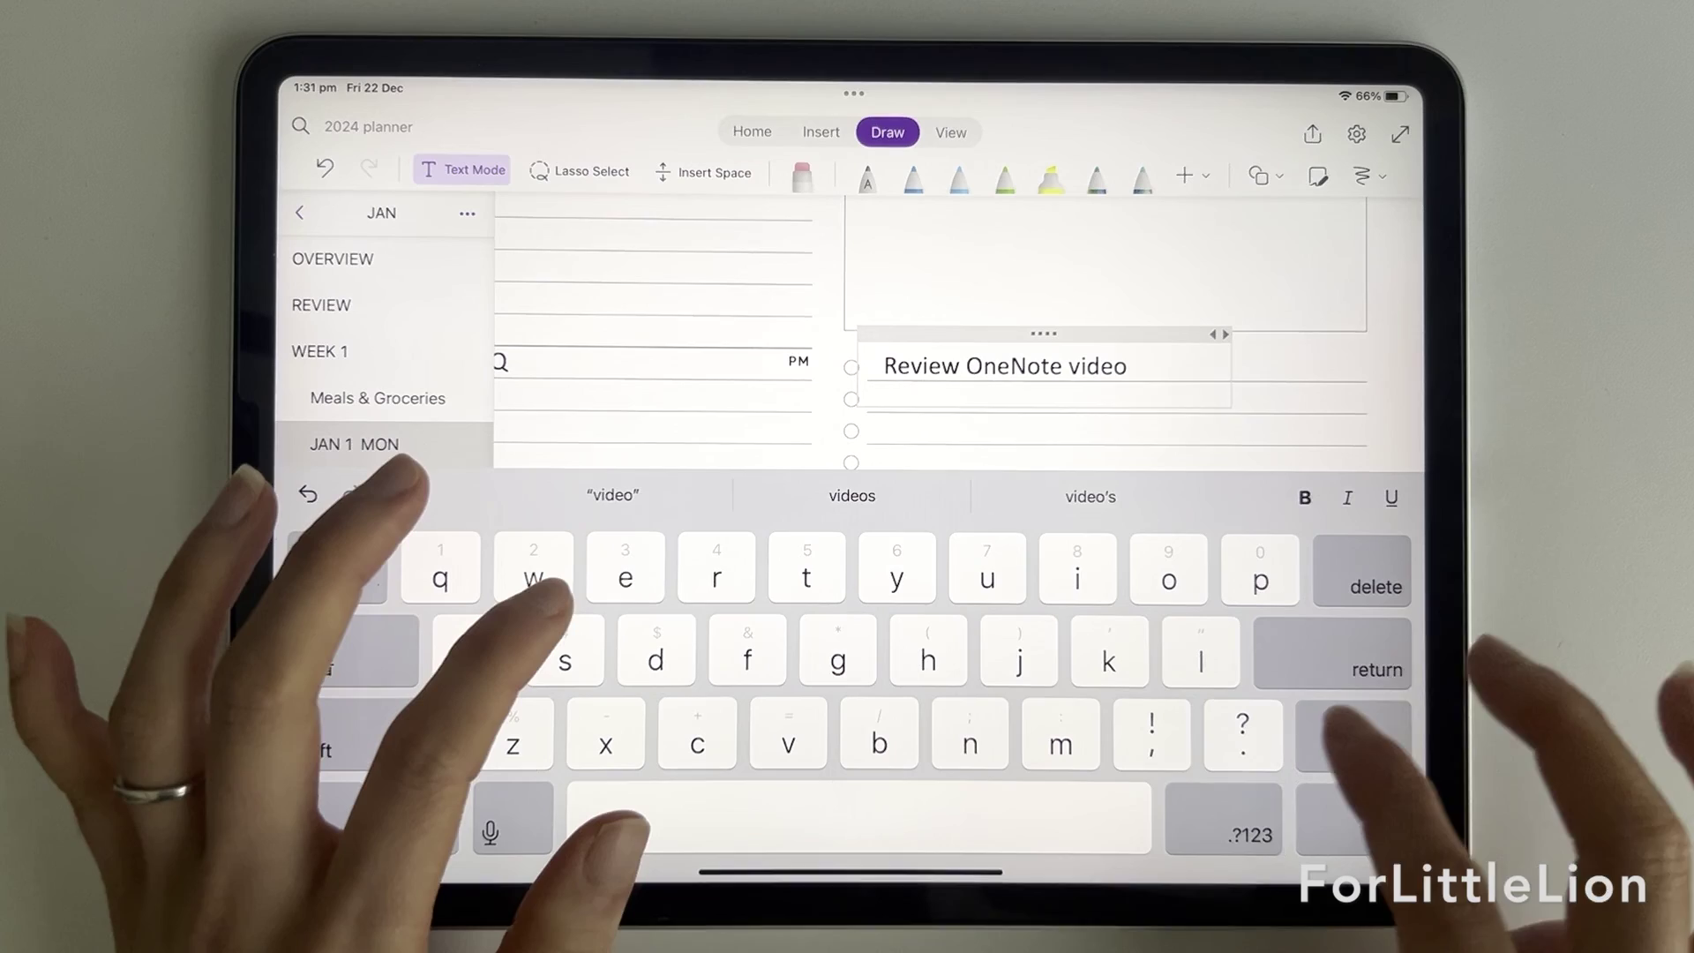
{"action": "type", "text": "Create new stickers"}
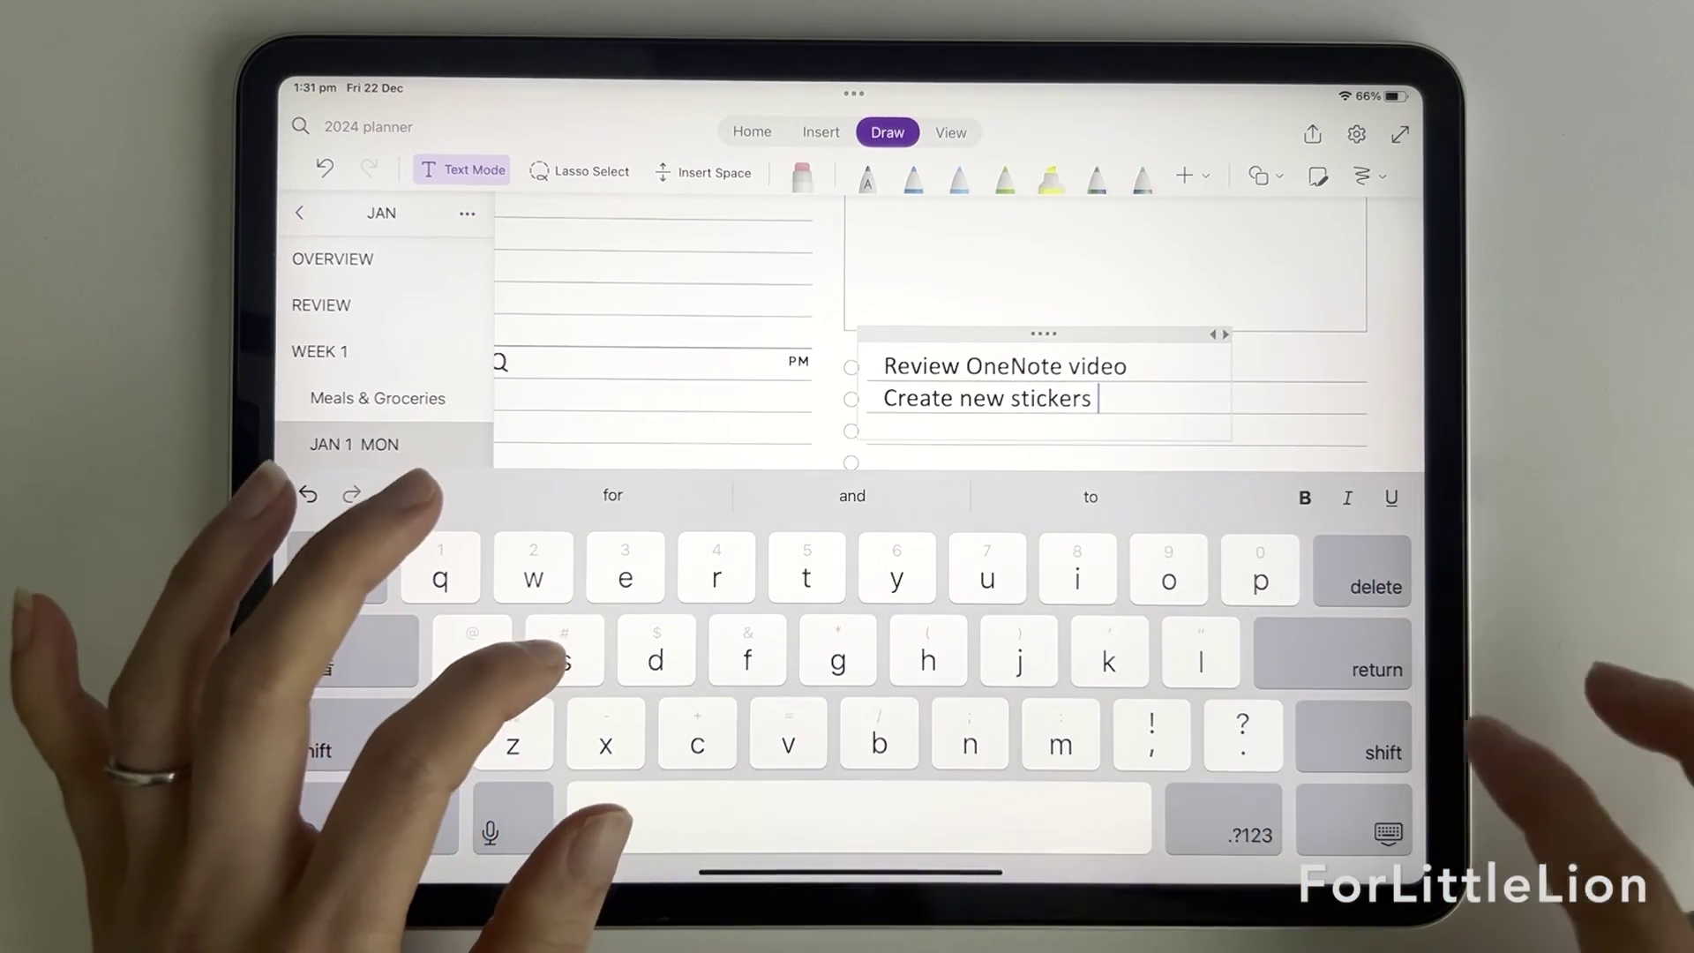
{"action": "left_click", "coordinate": [1388, 833]}
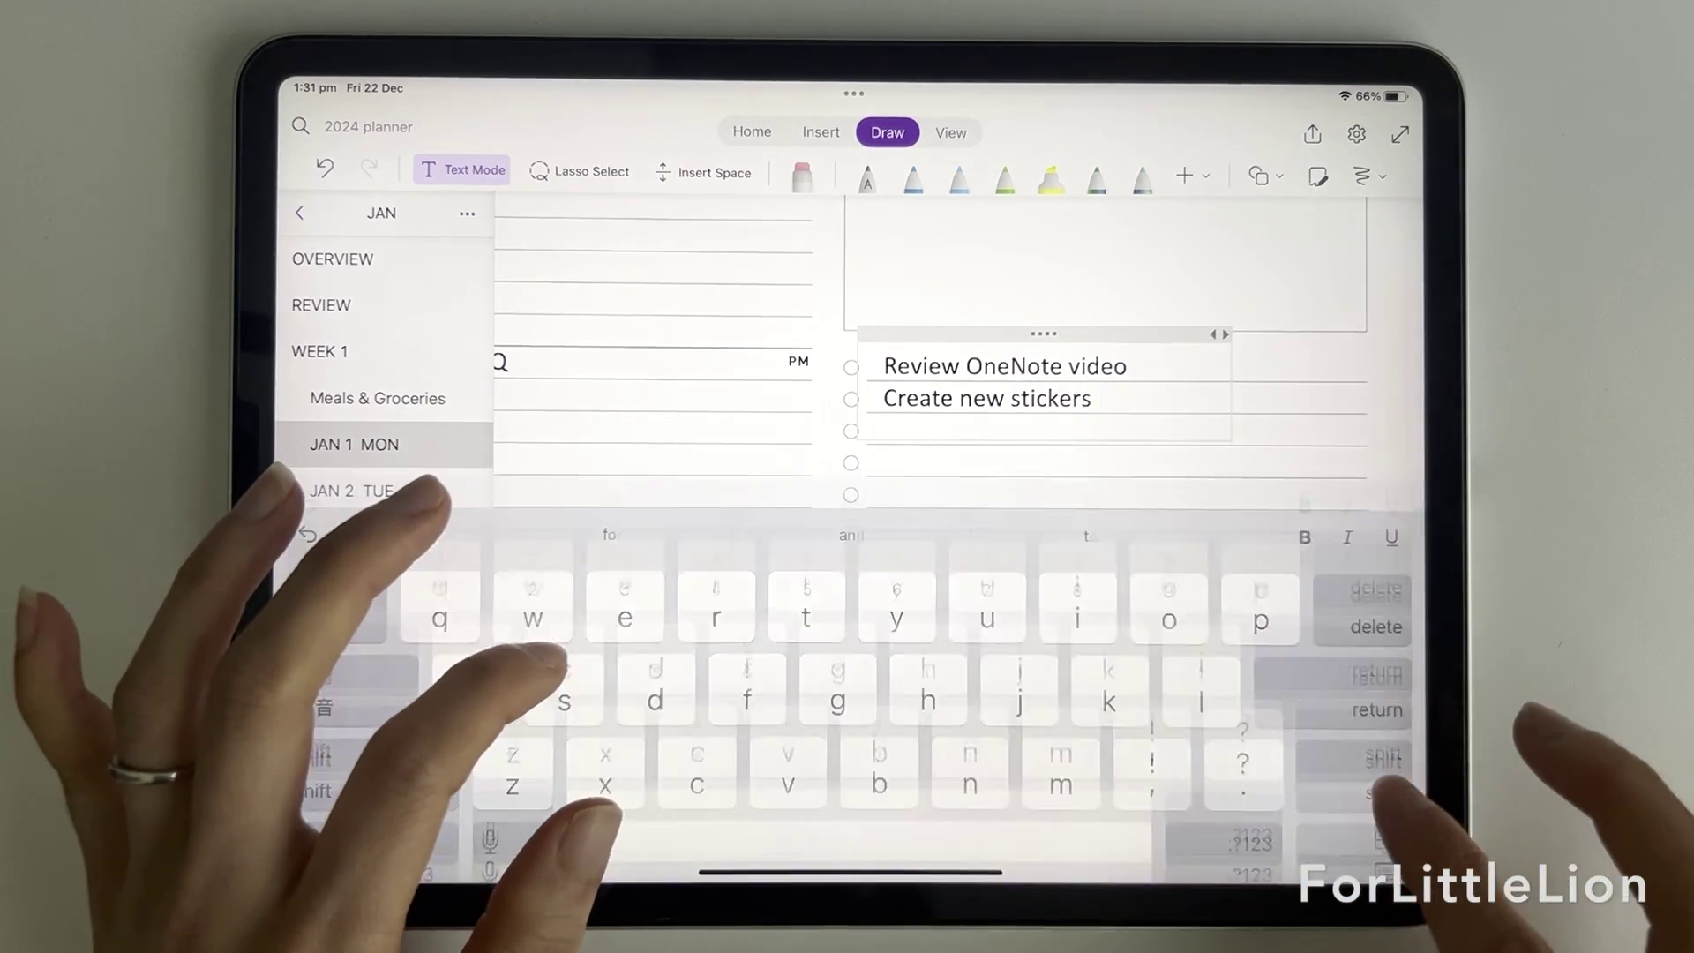
Step: Open the Sticker book notebook and view its Icons page full width
{"action": "left_click", "coordinate": [299, 213]}
{"action": "left_click", "coordinate": [352, 351]}
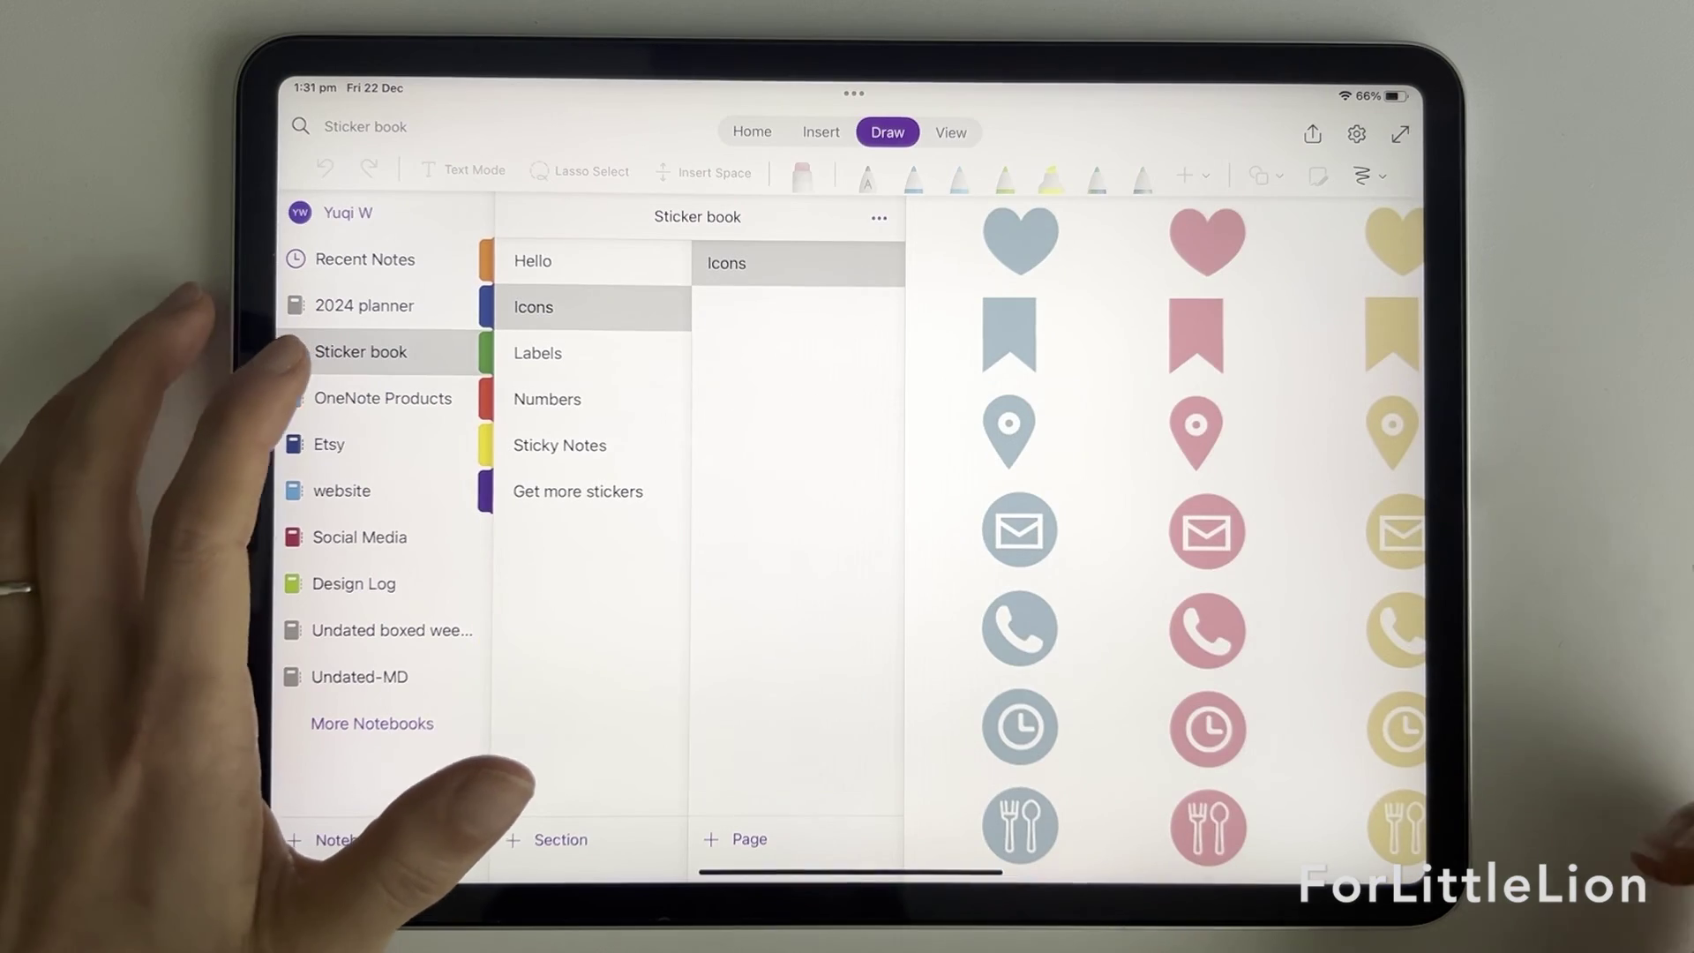
{"action": "left_click", "coordinate": [1138, 388]}
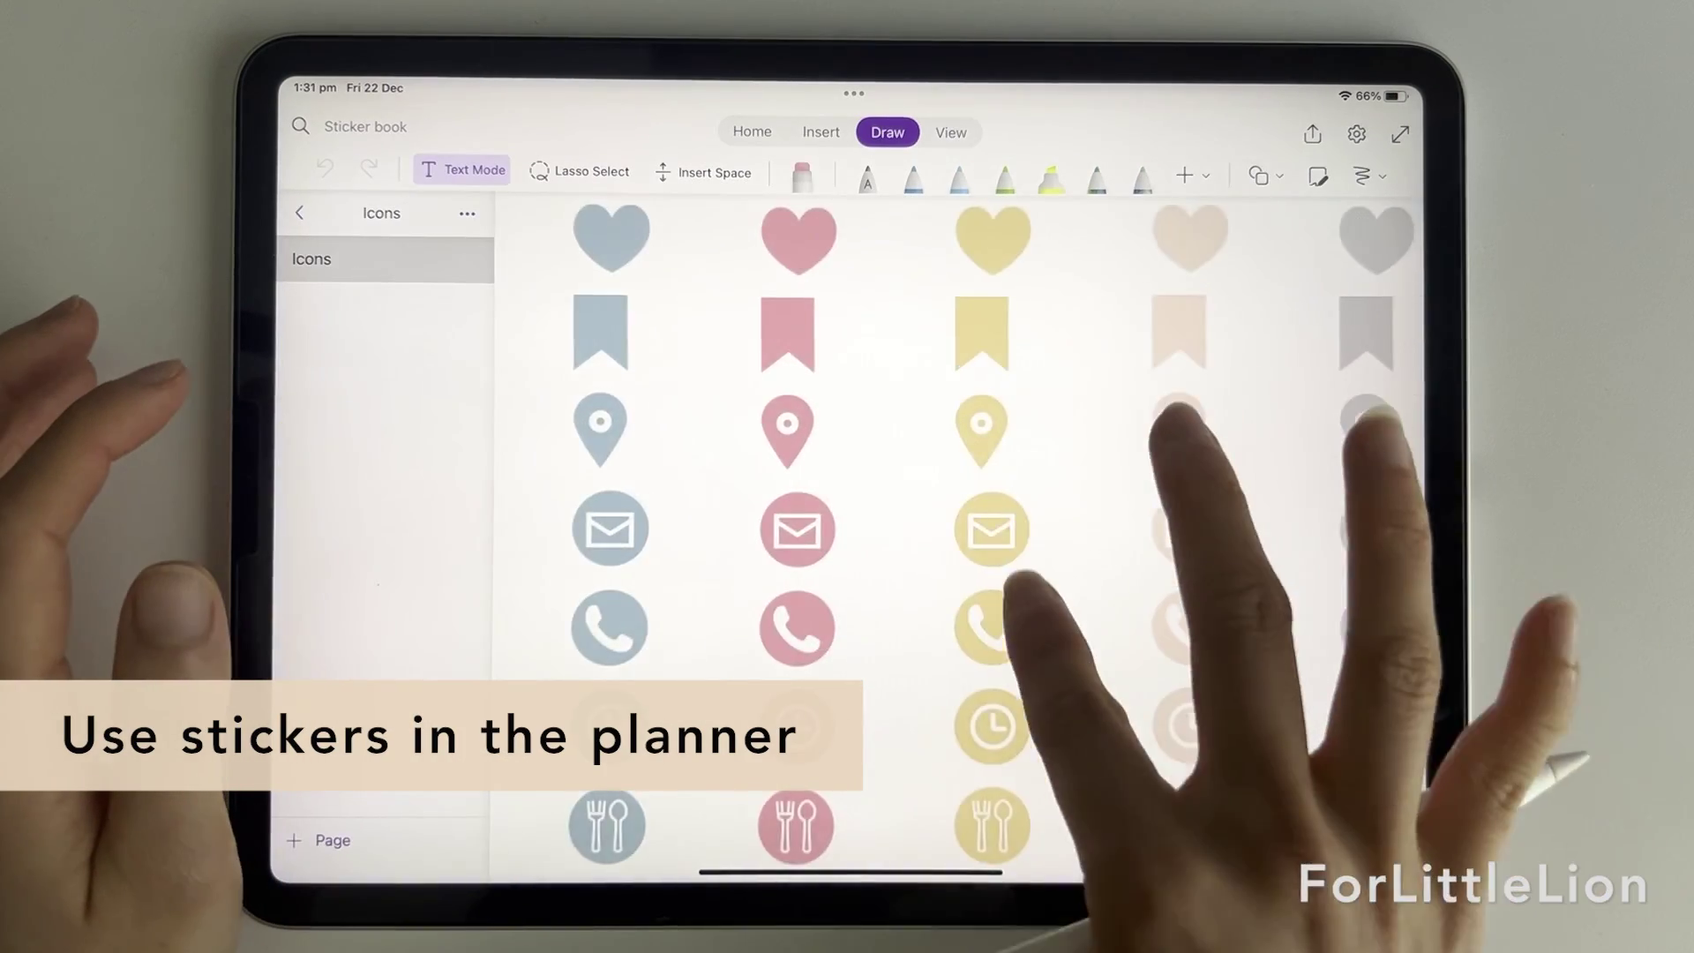
{"action": "scroll", "coordinate": [1014, 582], "scroll_direction": "up", "scroll_amount": 5}
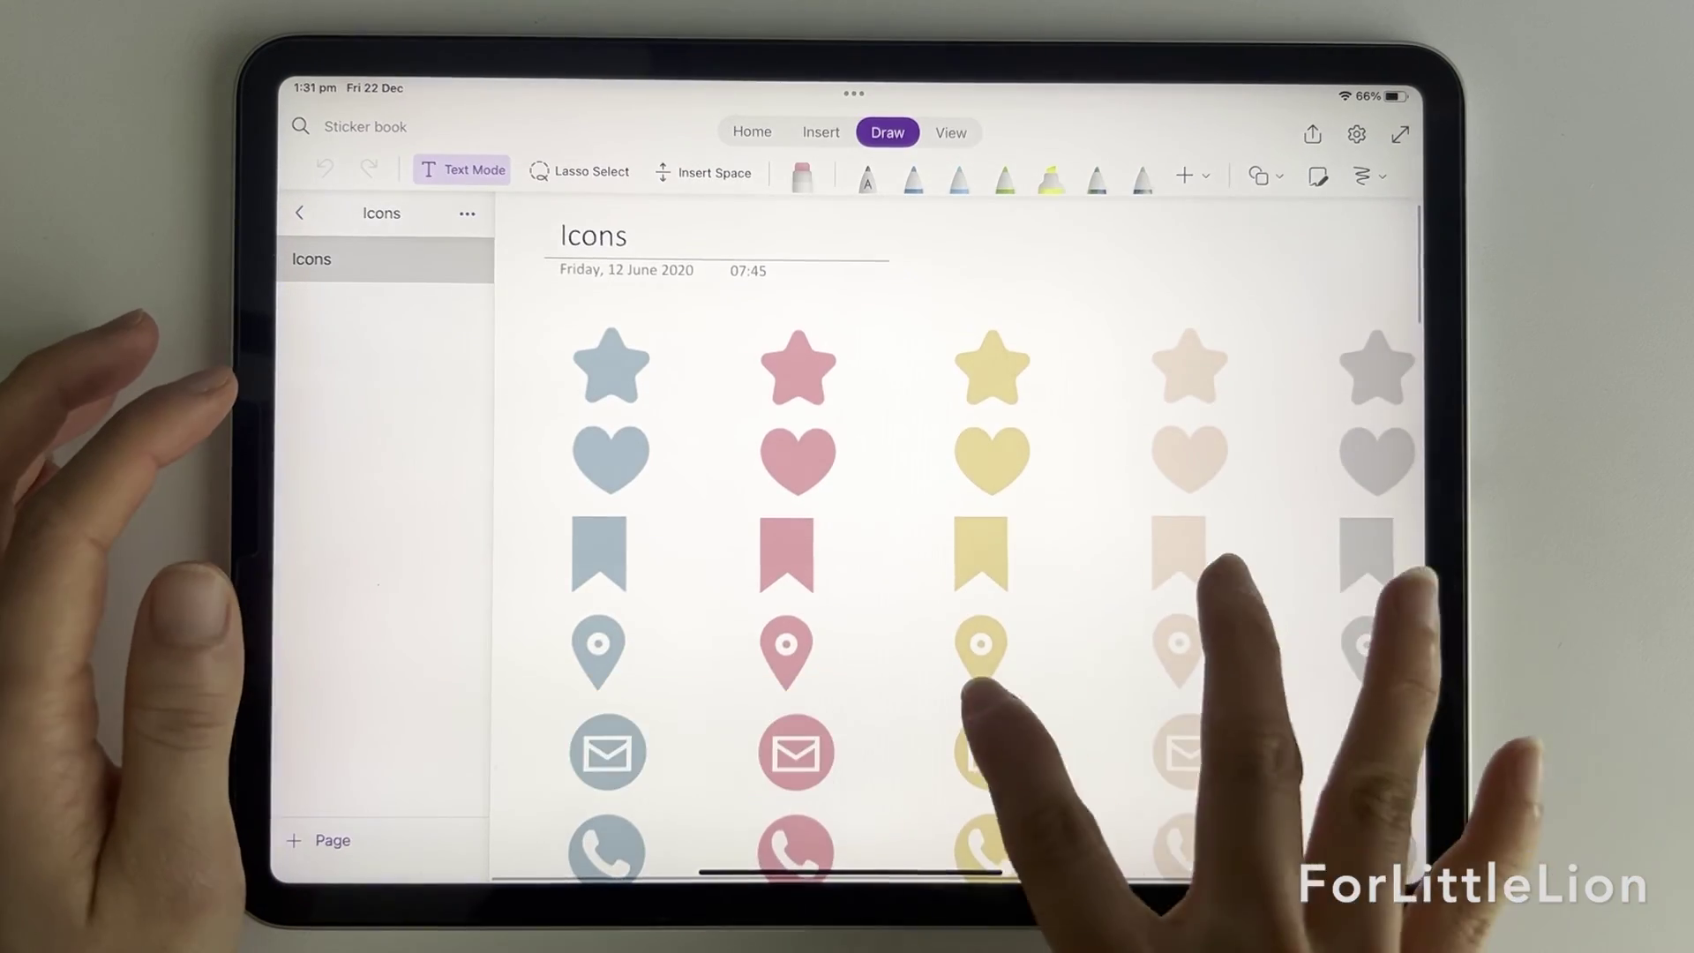
{"action": "scroll", "coordinate": [1103, 617], "scroll_direction": "down", "scroll_amount": 3}
Step: Browse the Labels, Numbers and Sticky Notes sticker sections, then return to Icons
{"action": "left_click", "coordinate": [300, 213]}
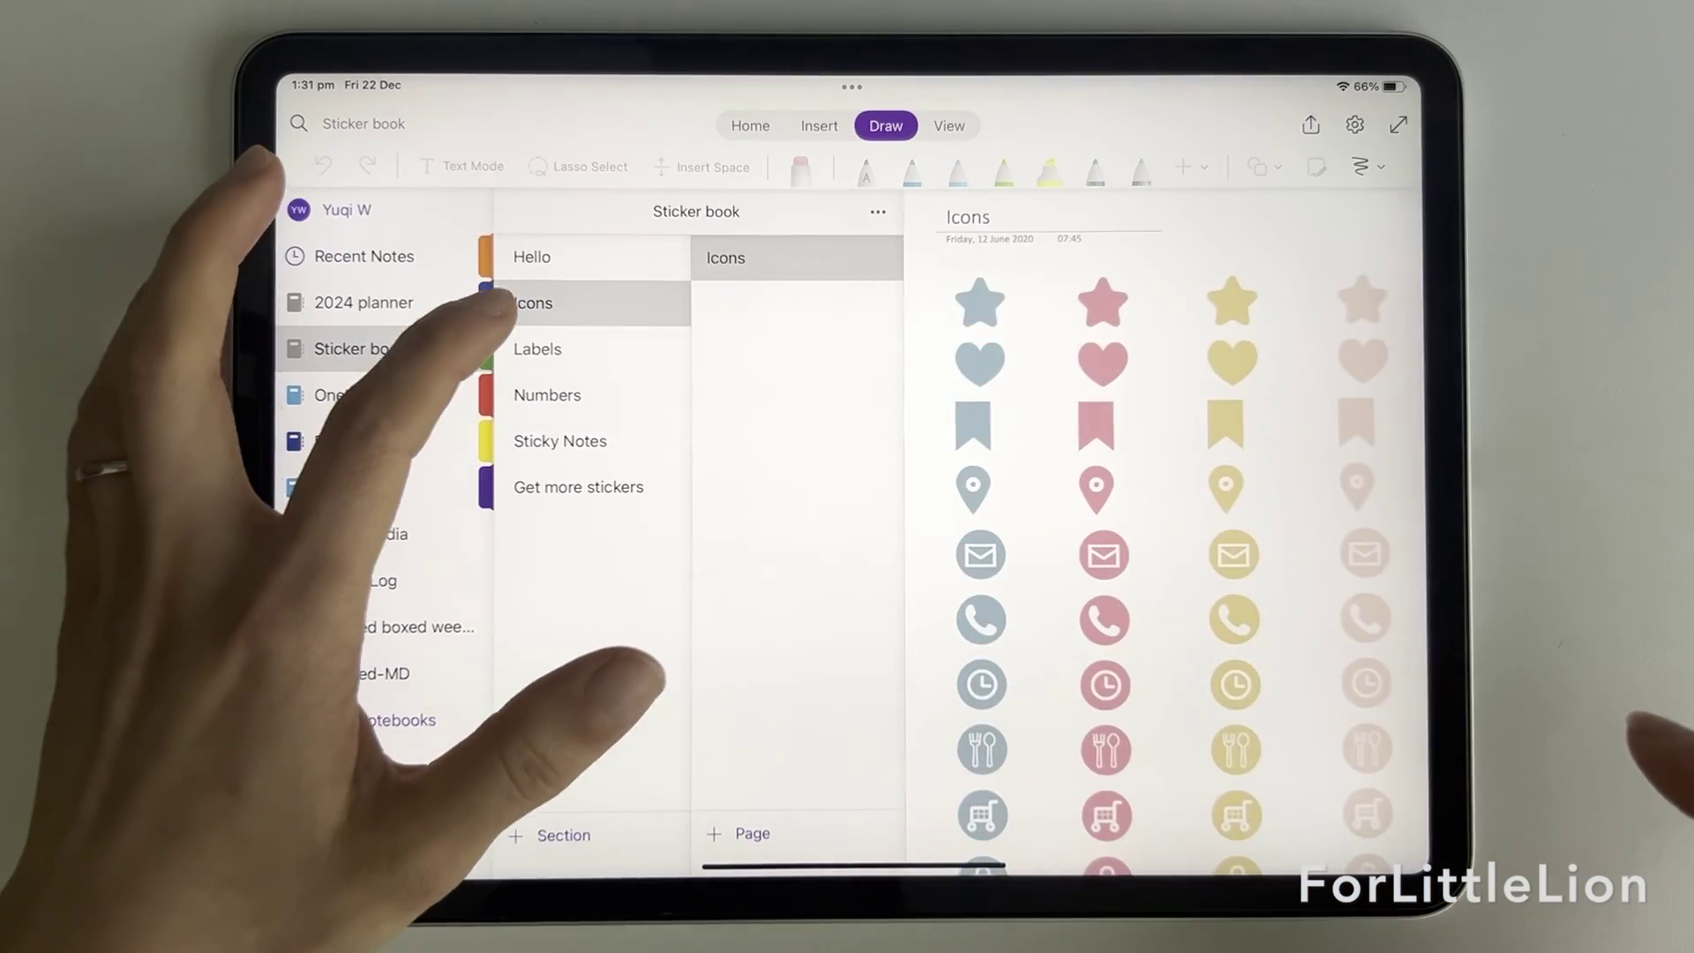
{"action": "left_click", "coordinate": [542, 353]}
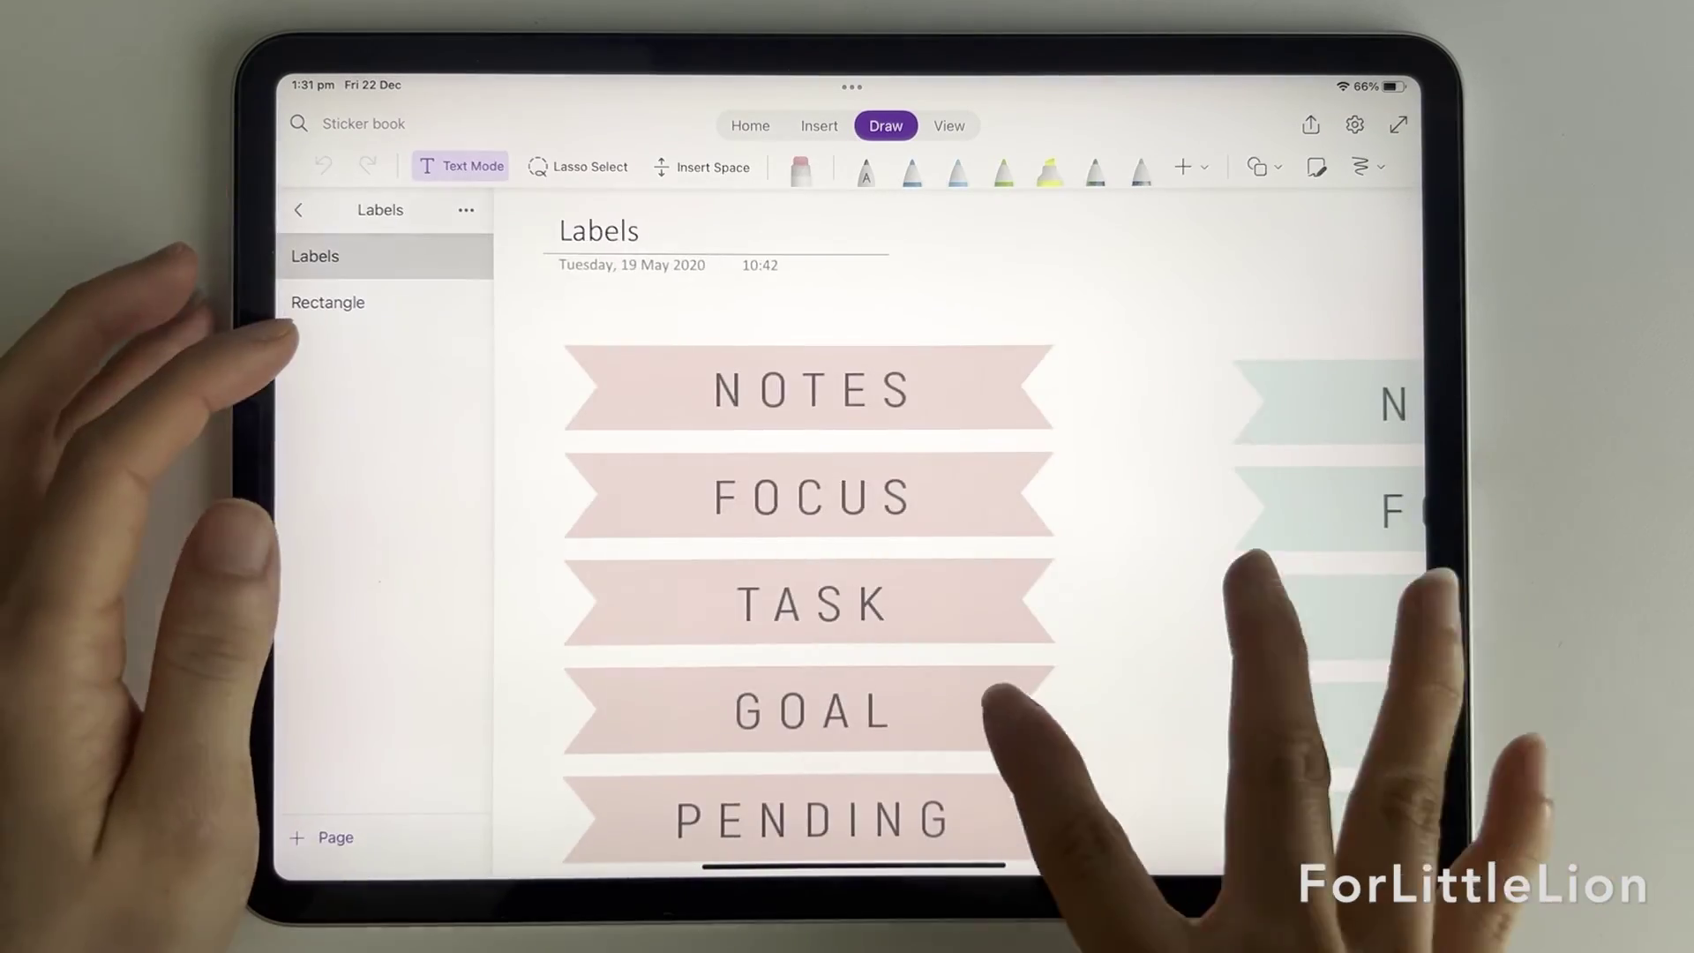
{"action": "scroll", "coordinate": [1102, 529], "scroll_direction": "down", "scroll_amount": 3}
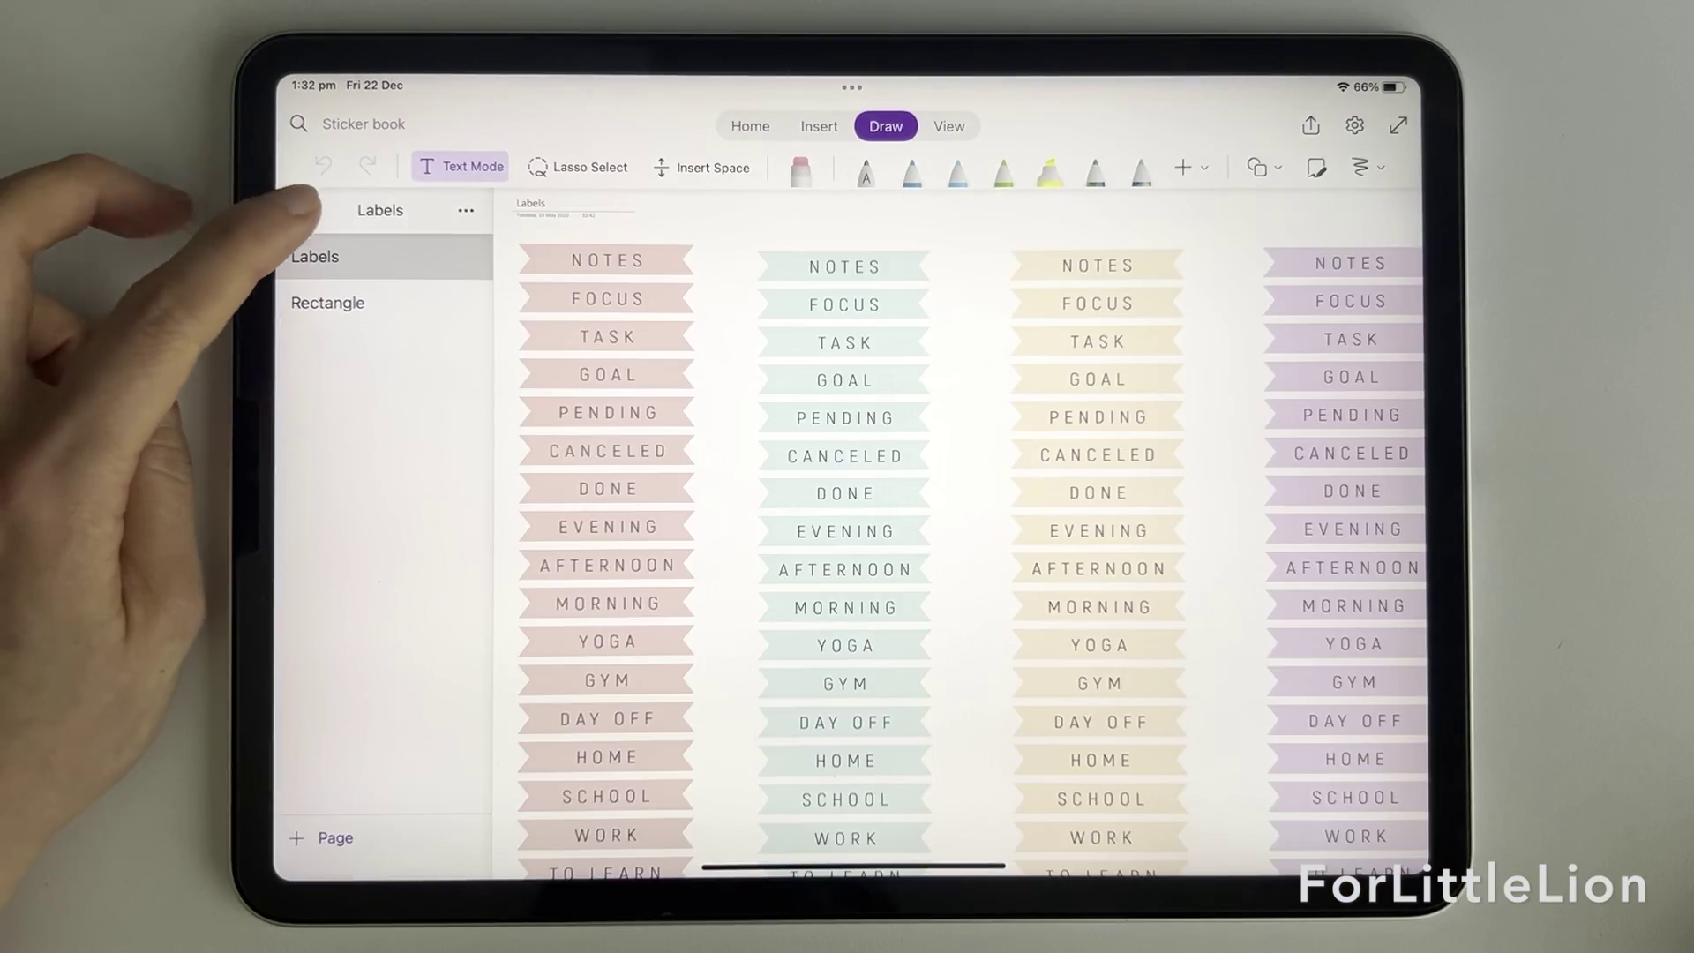
{"action": "left_click", "coordinate": [299, 212]}
{"action": "left_click", "coordinate": [538, 395]}
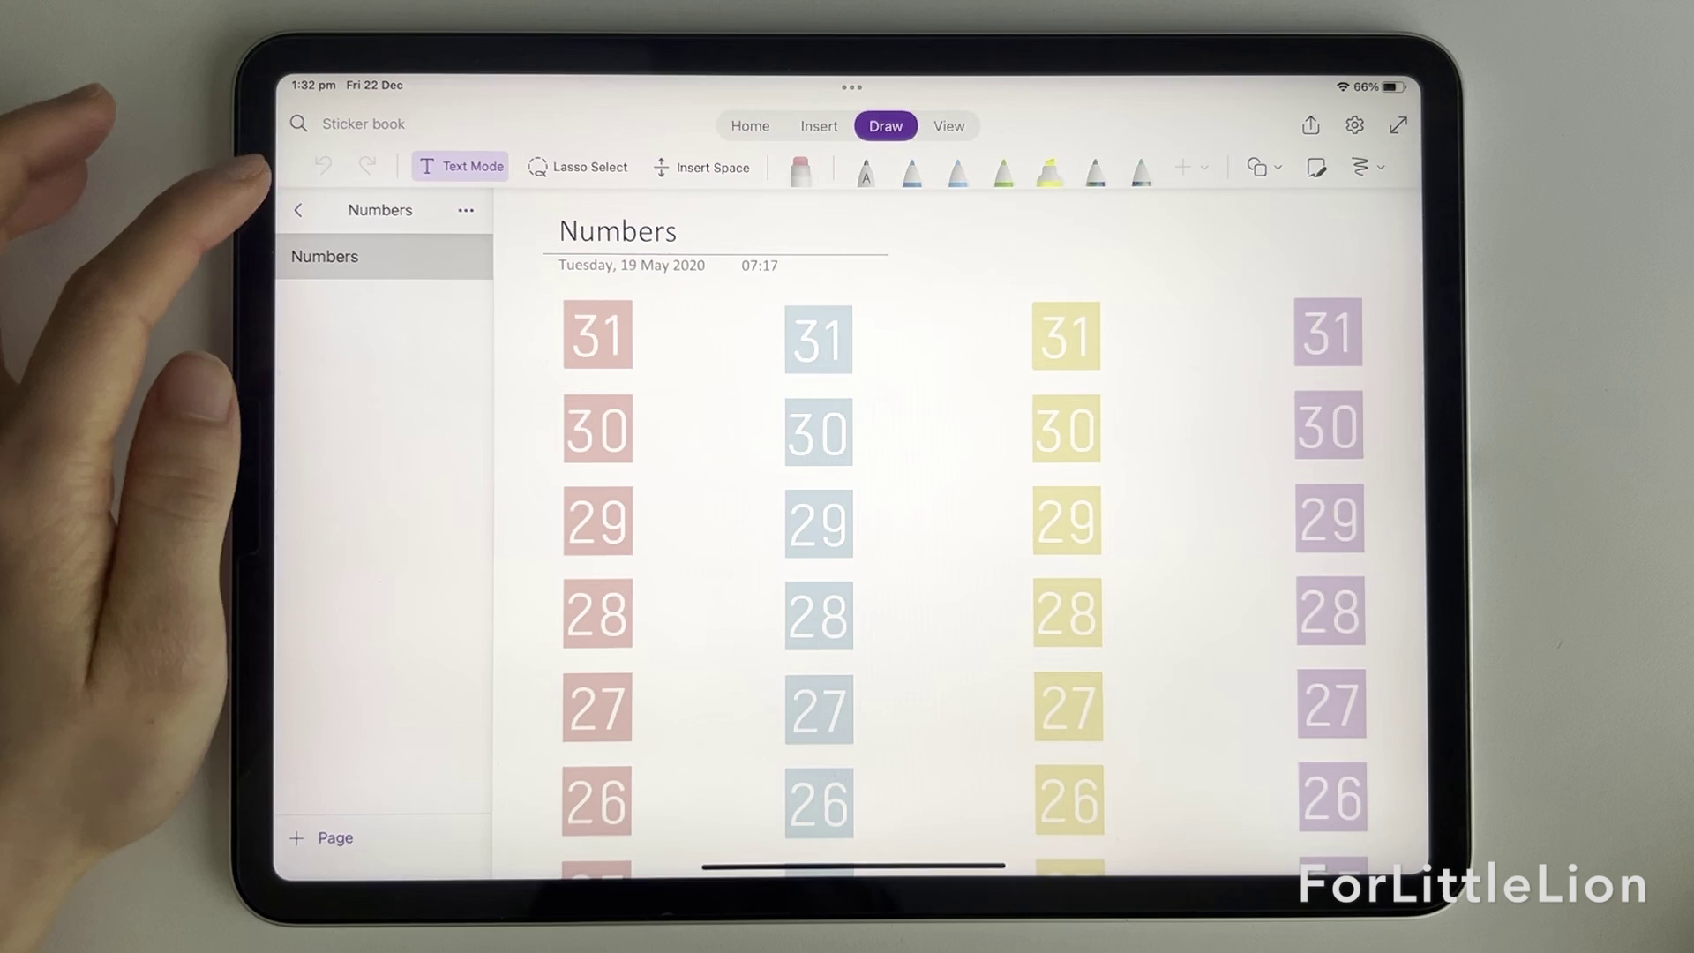
{"action": "left_click", "coordinate": [299, 213]}
{"action": "left_click", "coordinate": [538, 438]}
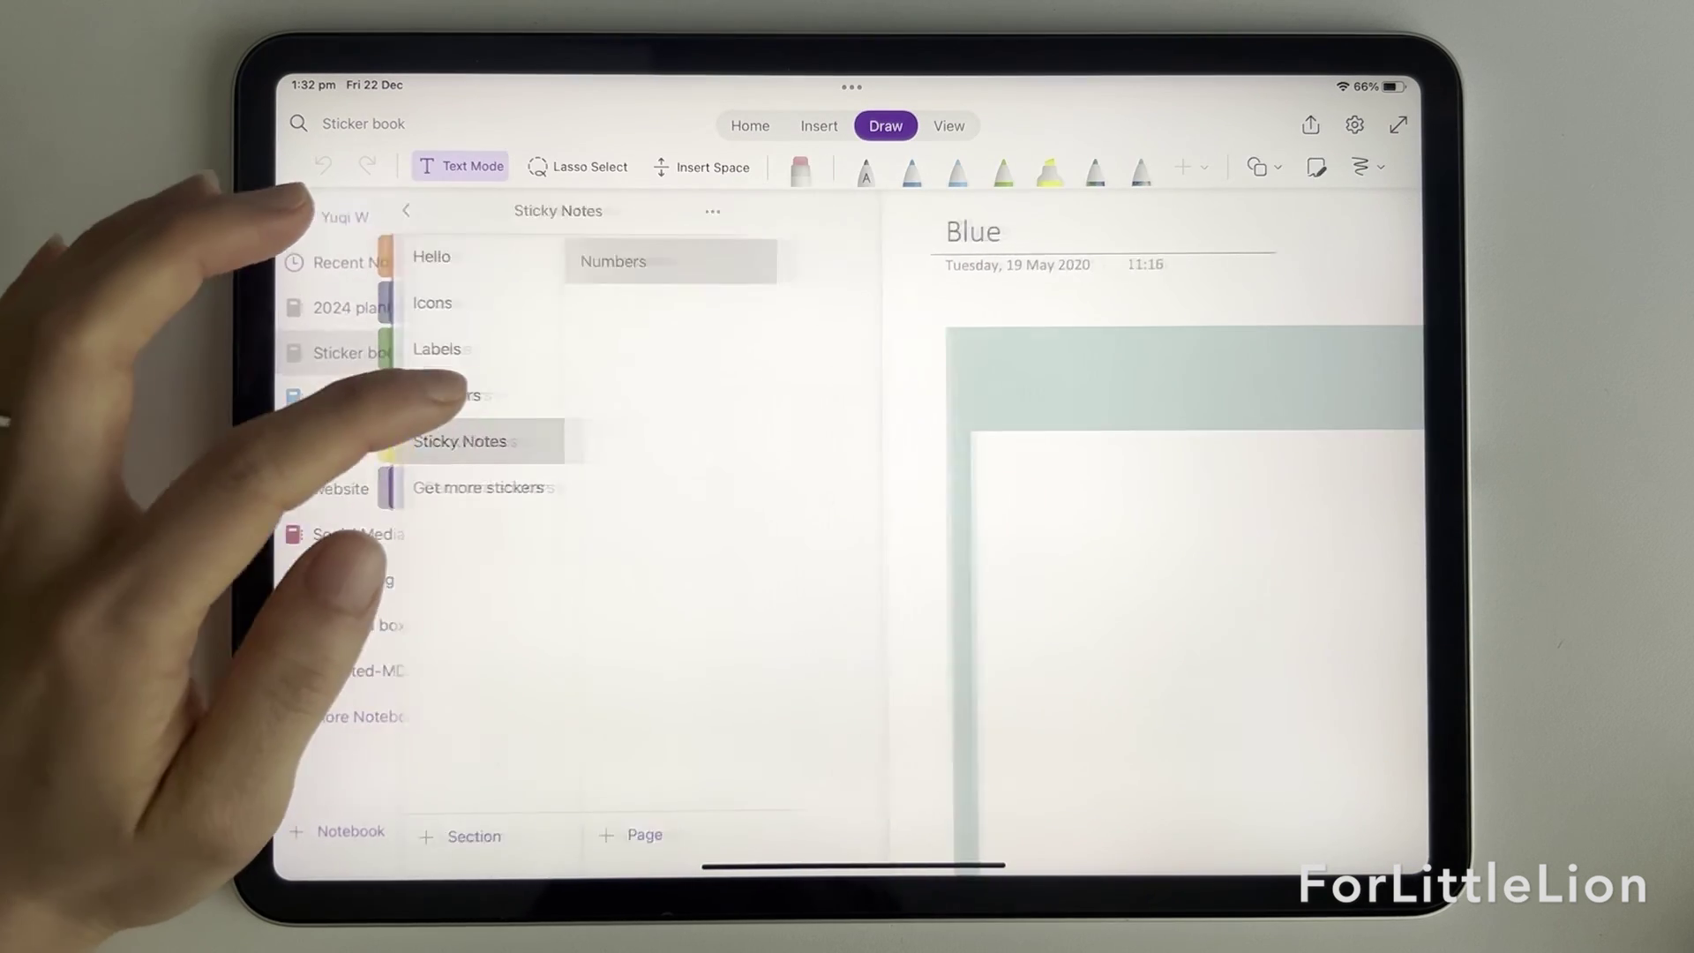
{"action": "left_click", "coordinate": [296, 210]}
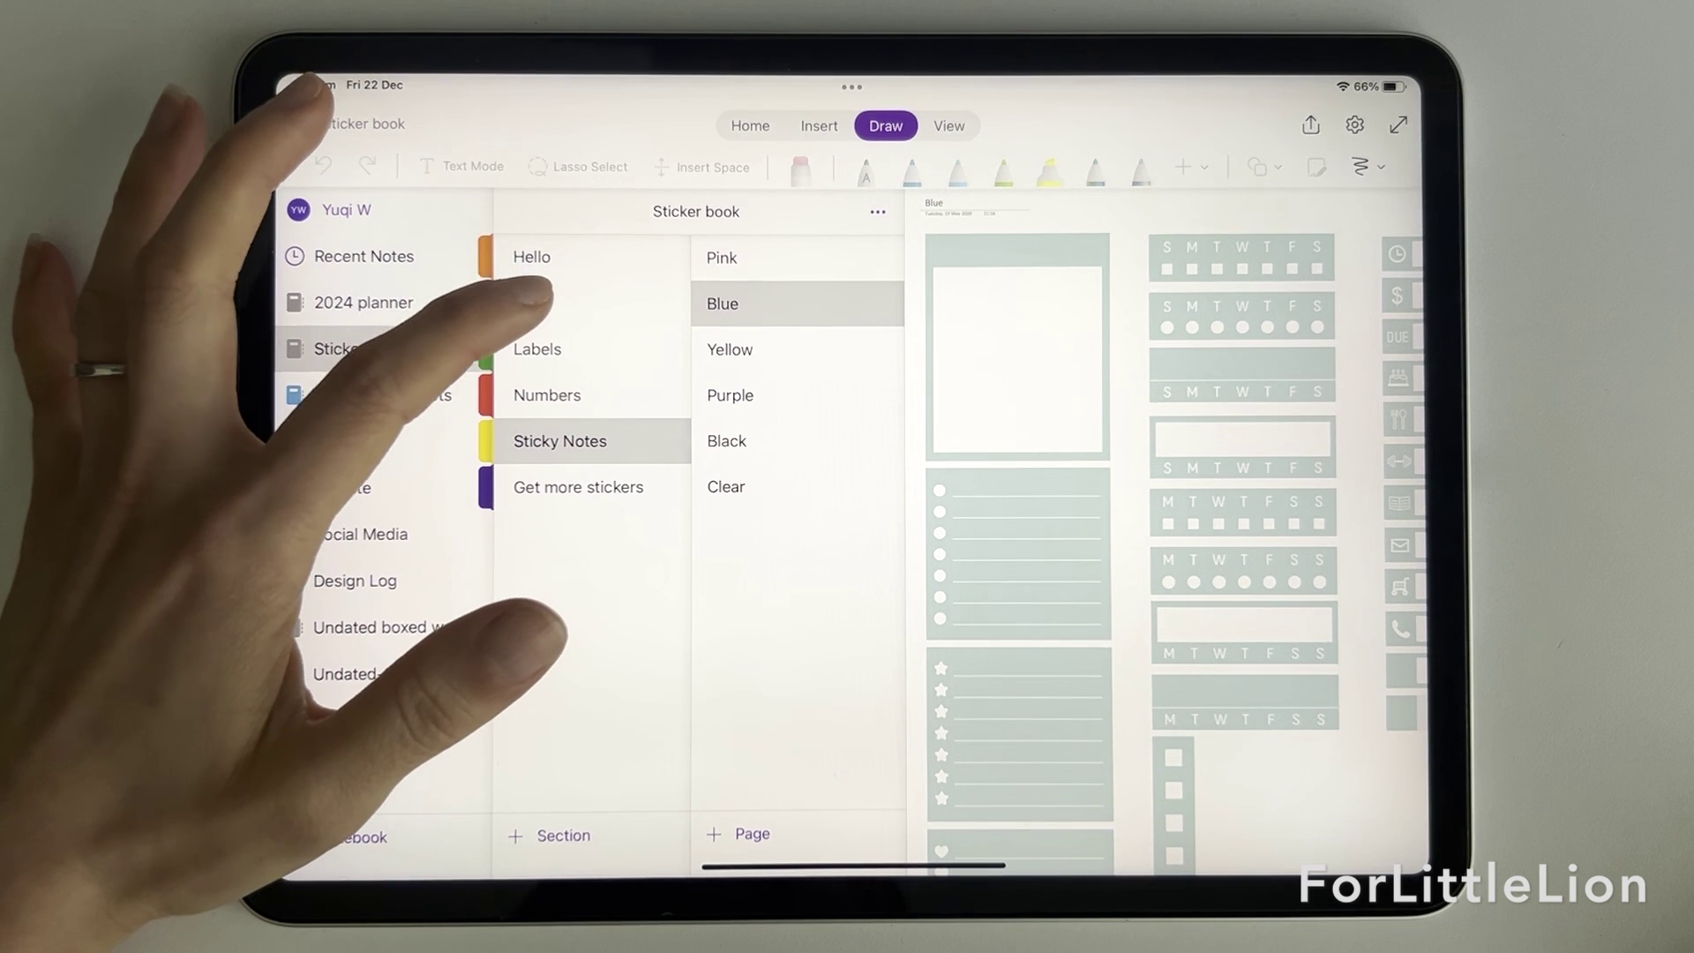
{"action": "left_click", "coordinate": [533, 302]}
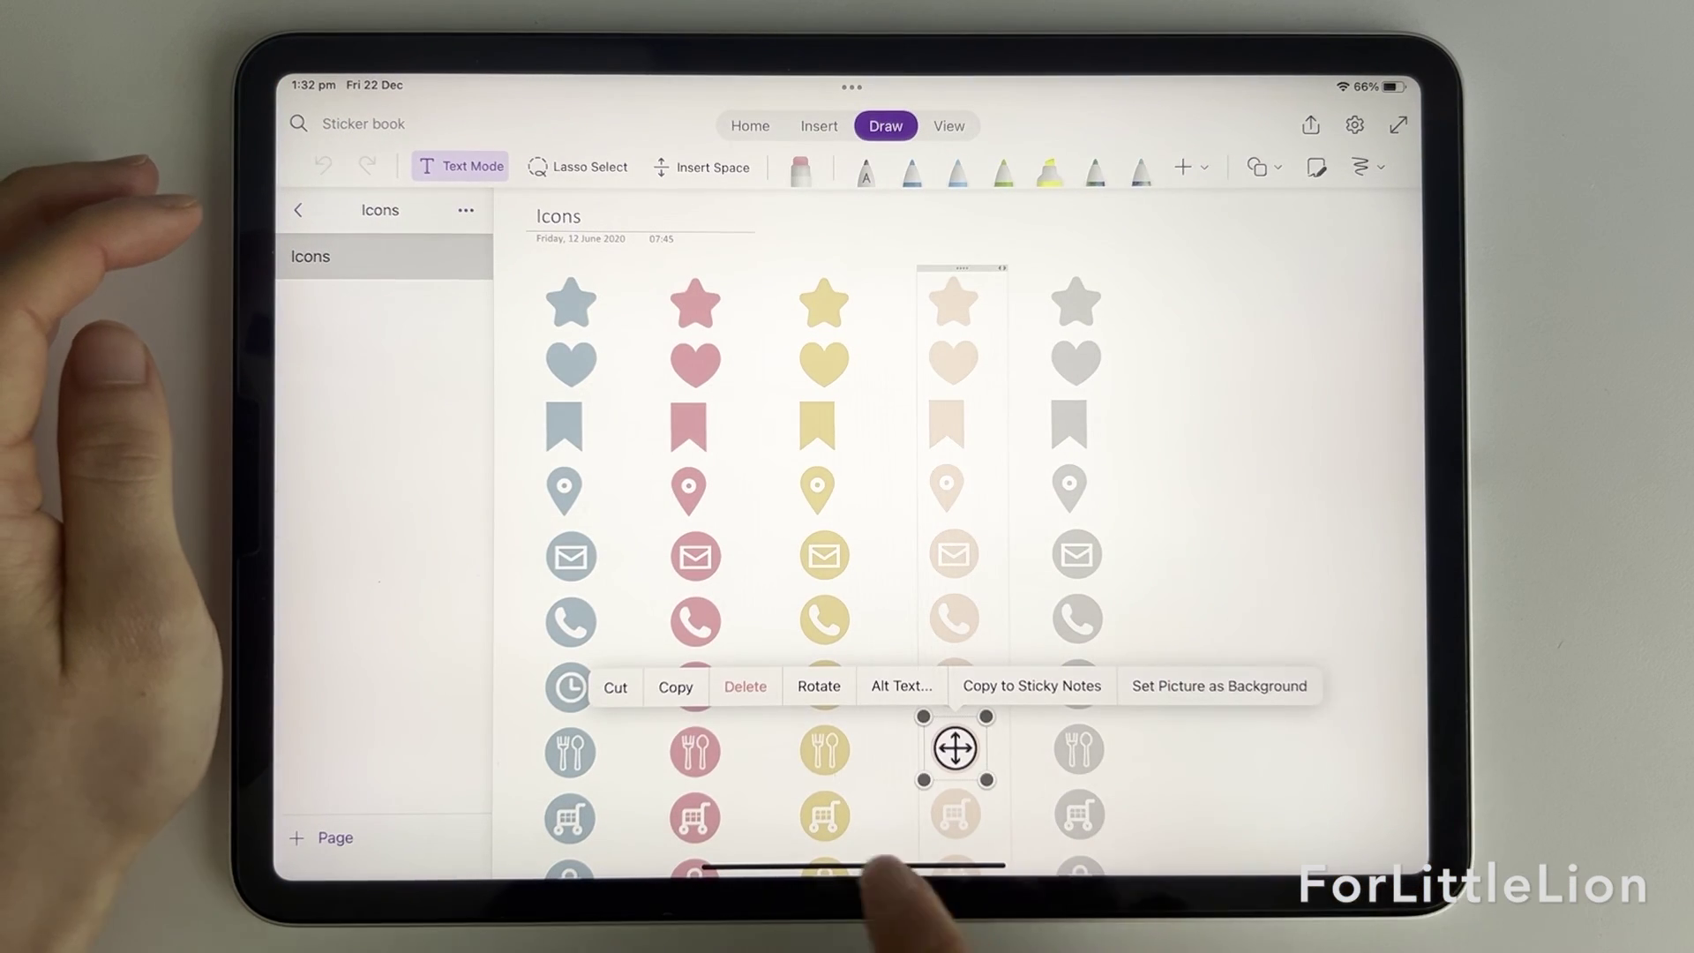
Step: Copy the pale dinner icon and paste it into the Jan 14 cell, shrunk to fit
{"action": "left_click", "coordinate": [677, 686]}
{"action": "left_click", "coordinate": [294, 168]}
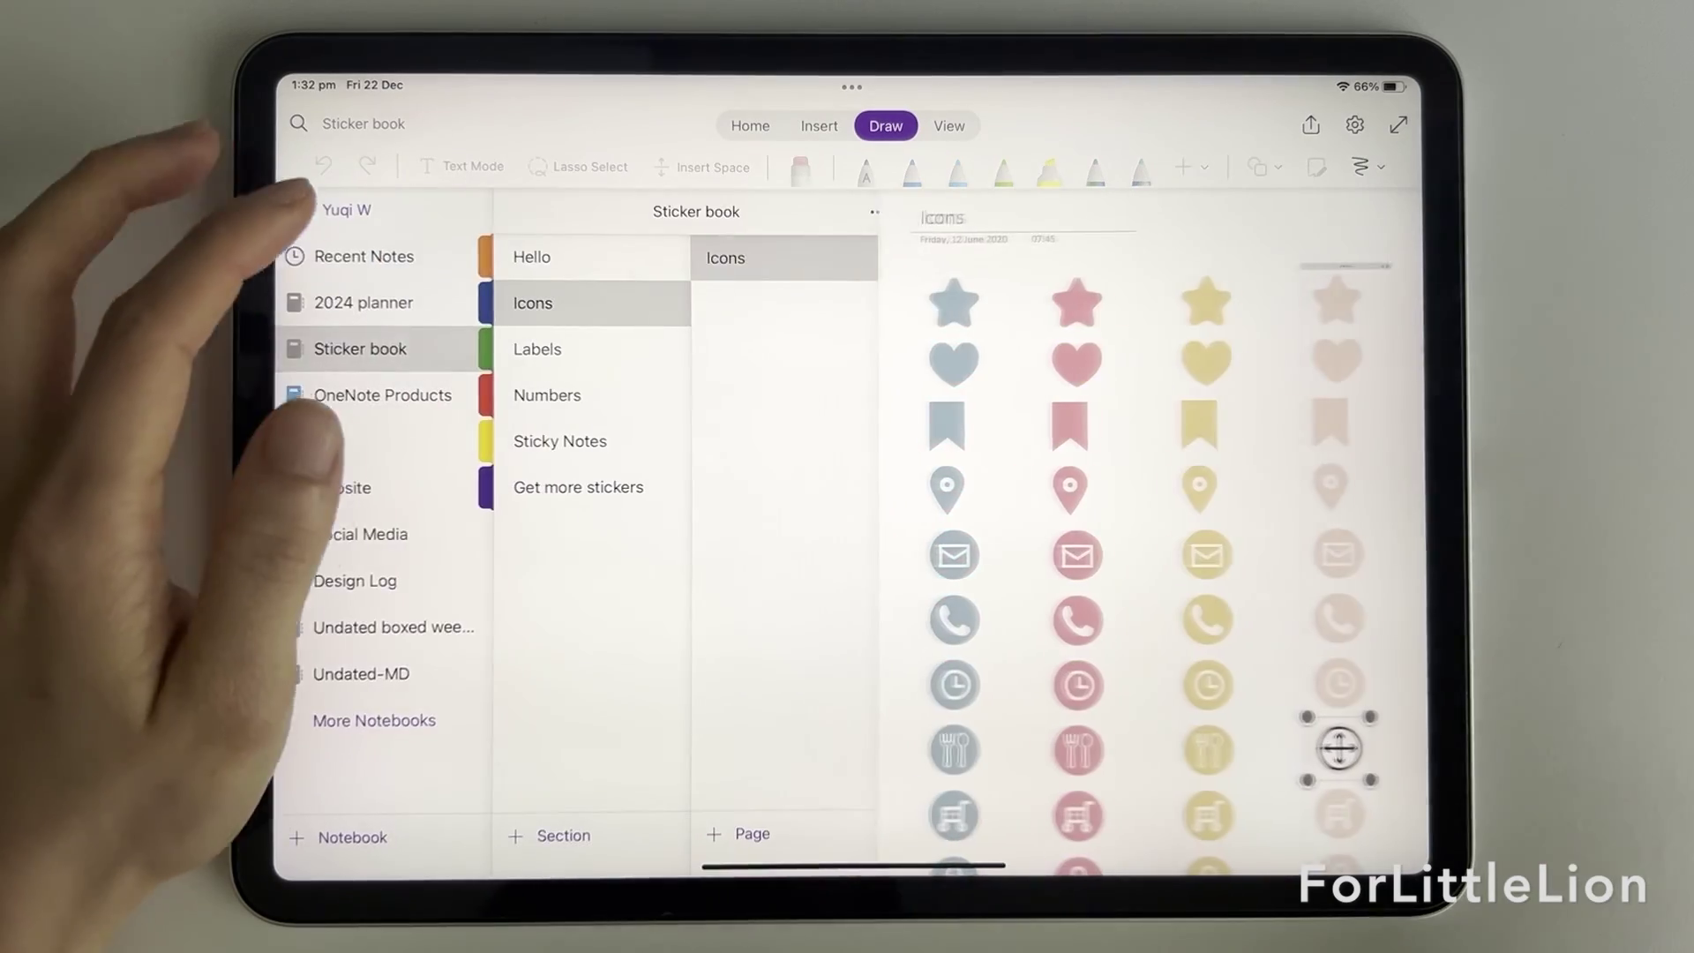
{"action": "left_click", "coordinate": [353, 303]}
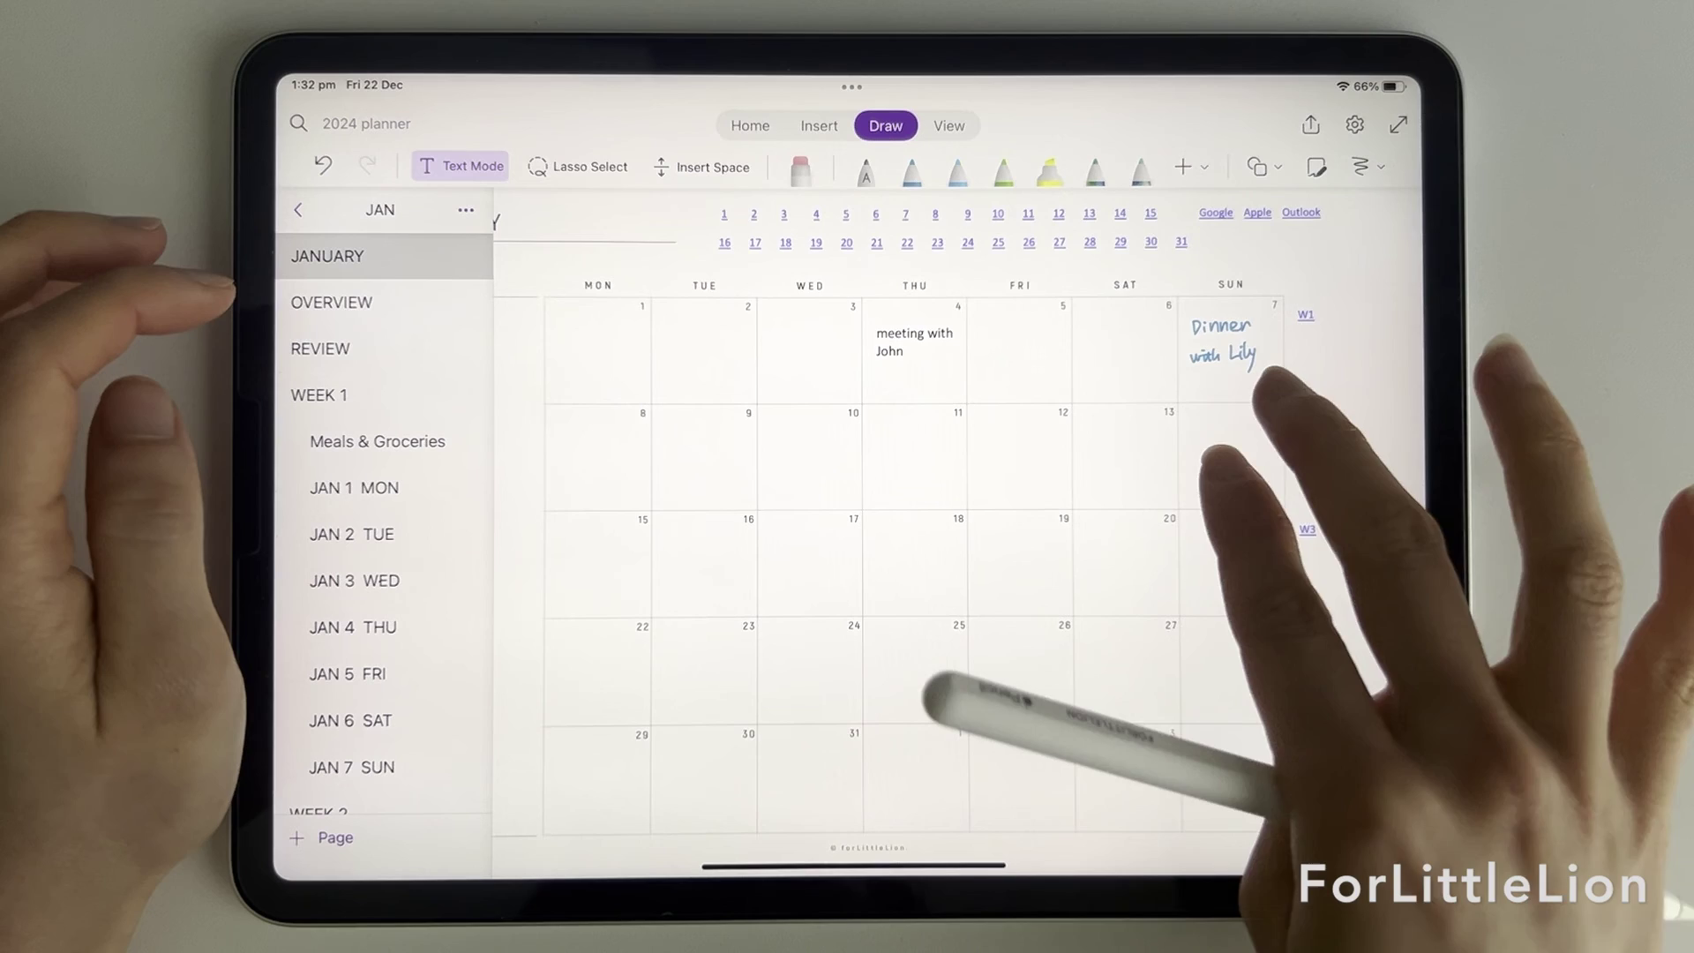
{"action": "scroll", "coordinate": [1239, 538], "scroll_direction": "up", "scroll_amount": 3}
{"action": "left_click", "coordinate": [1110, 381]}
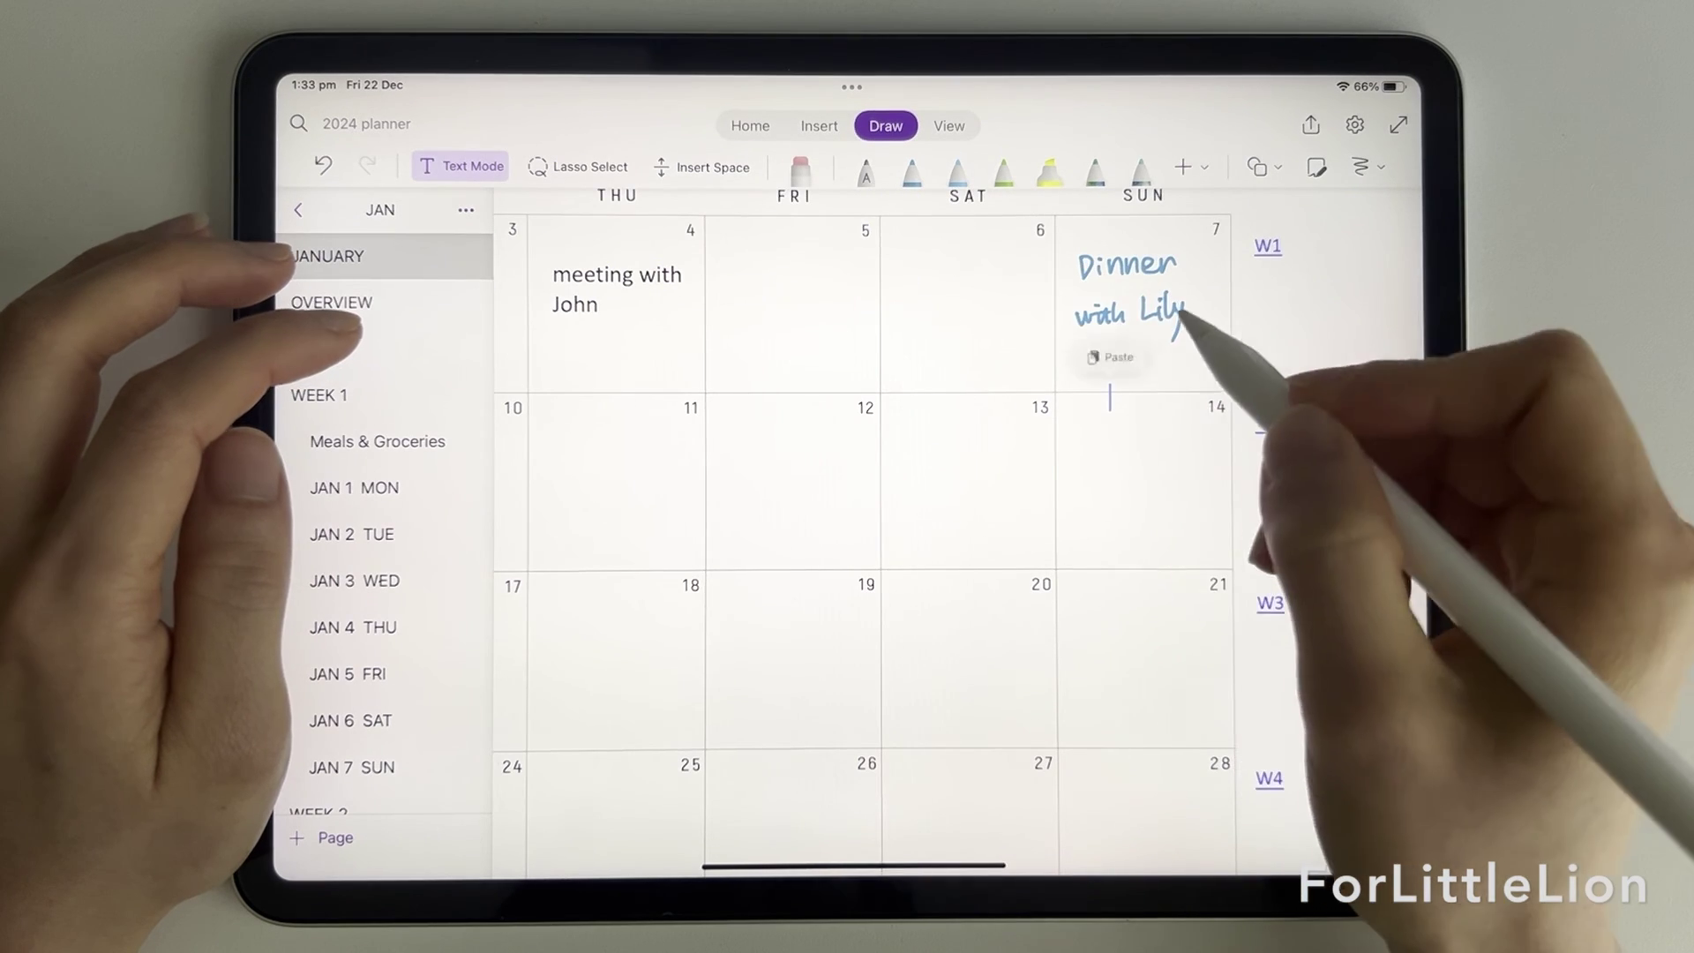
{"action": "left_click", "coordinate": [1113, 354]}
{"action": "left_click_drag", "start_coordinate": [1222, 495], "coordinate": [1164, 437]}
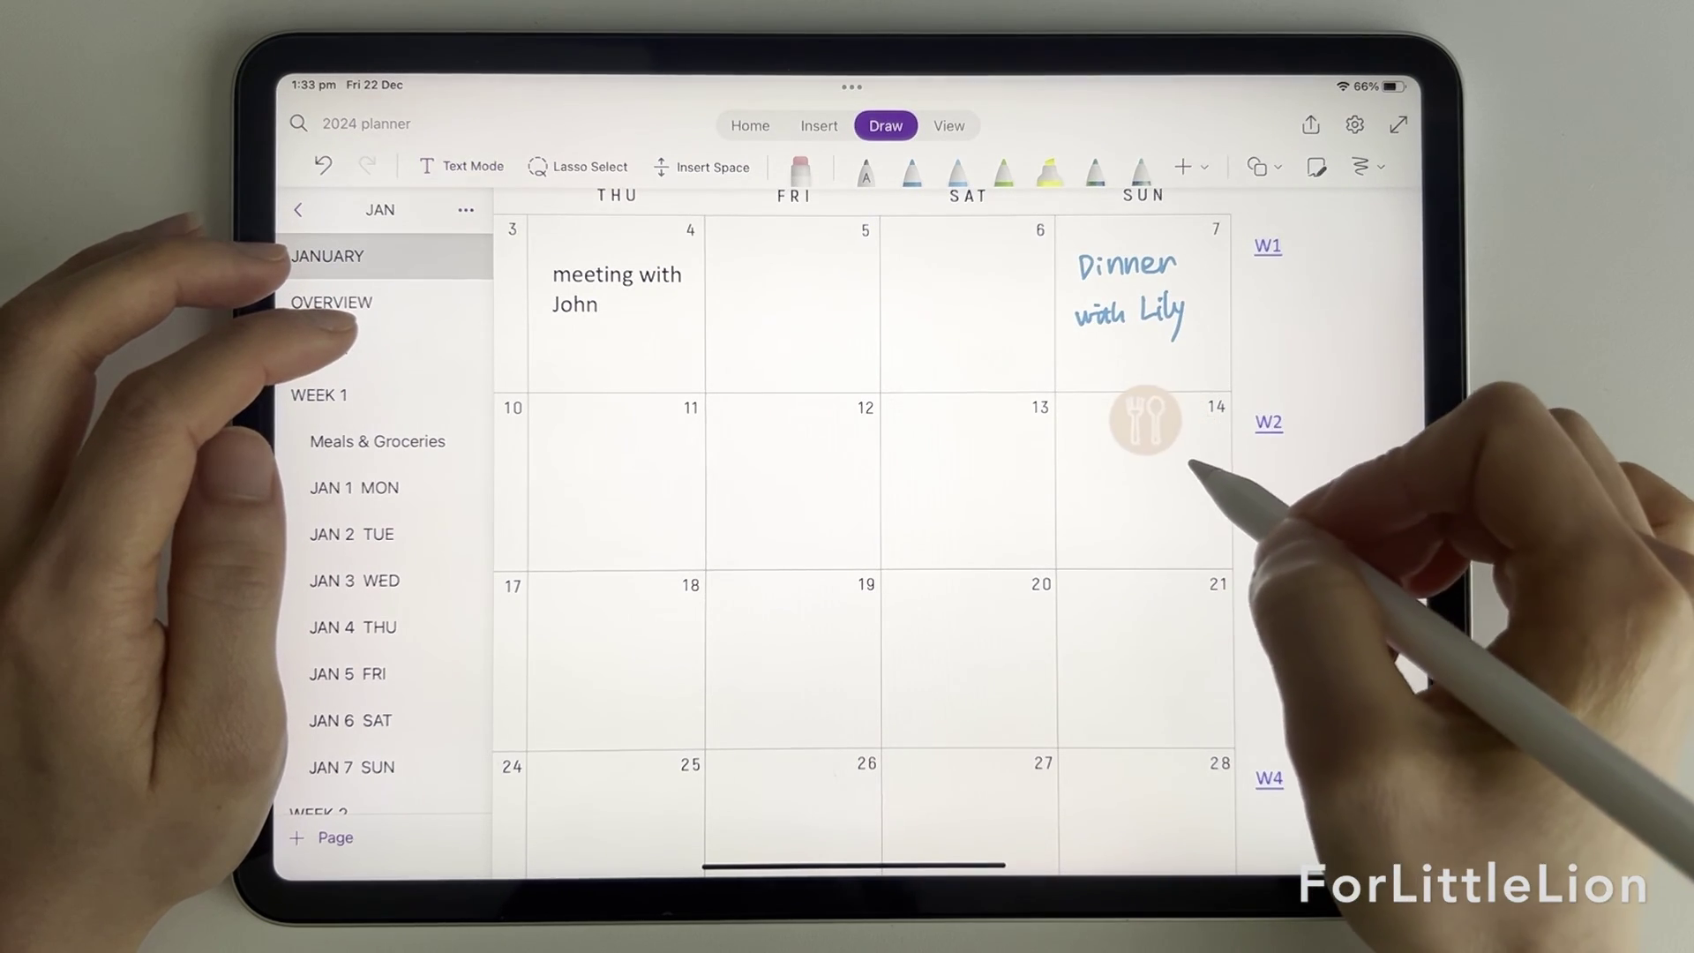